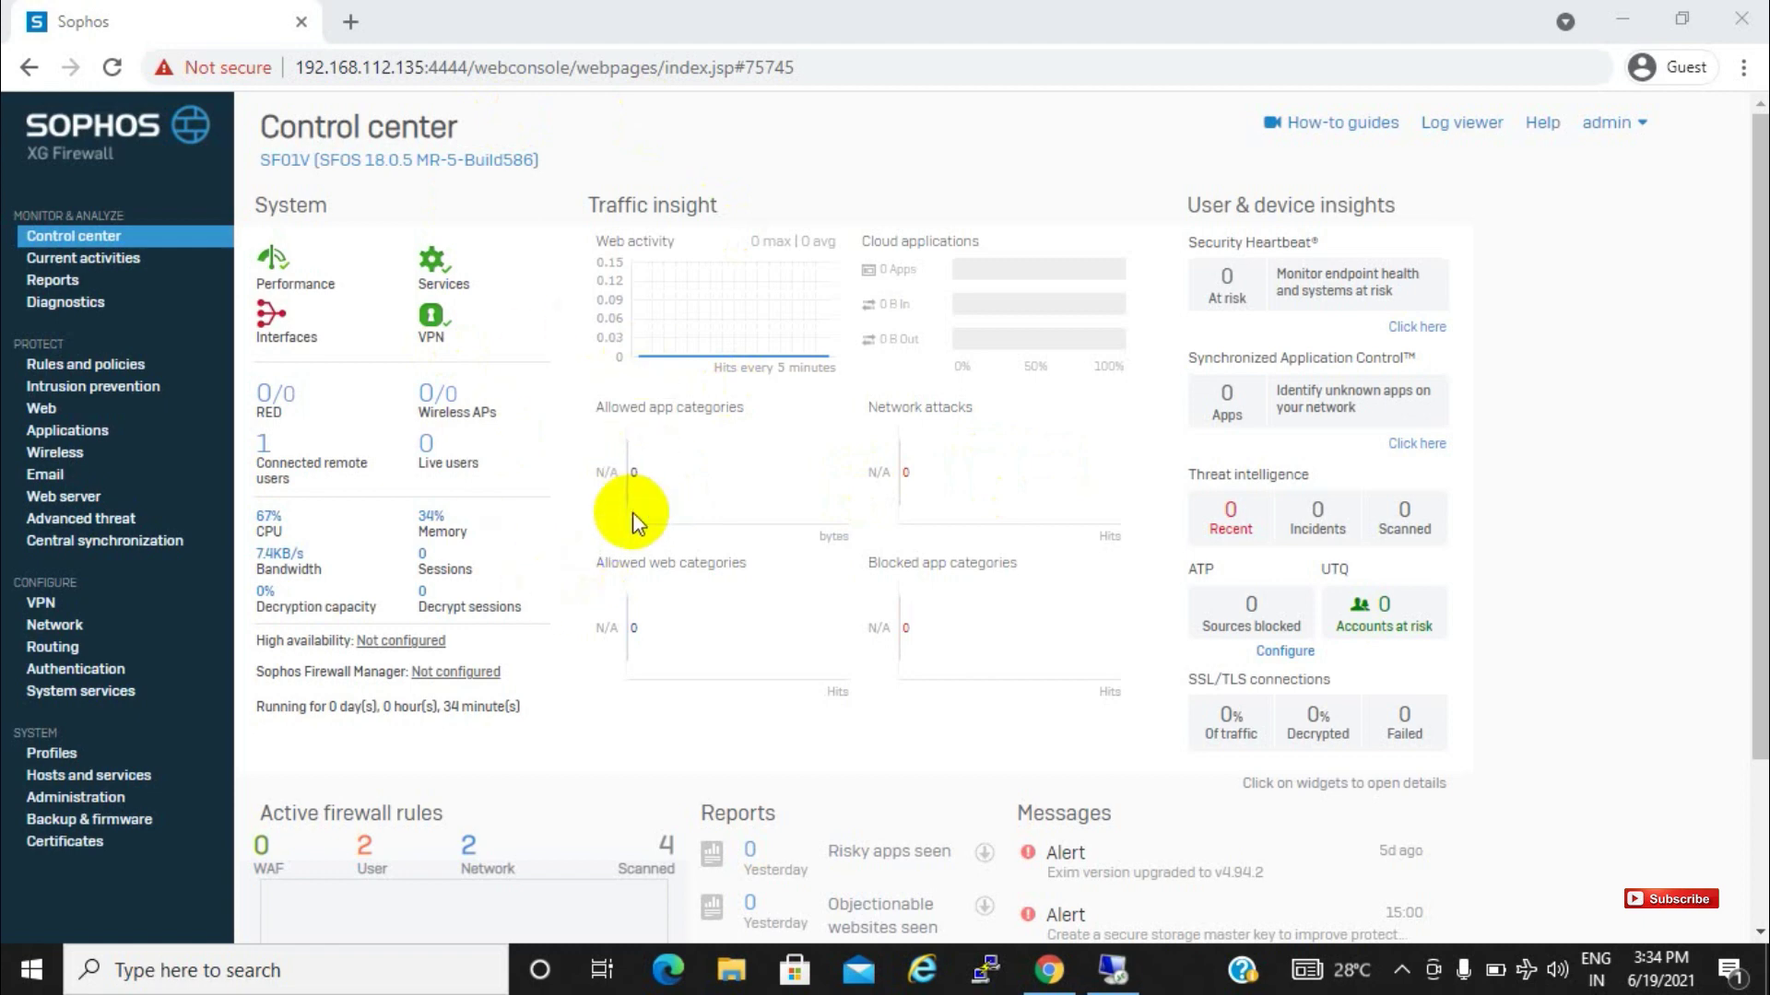
Open Authentication to show the Active Directory server at 192.168.112.130, port 389
click(88, 676)
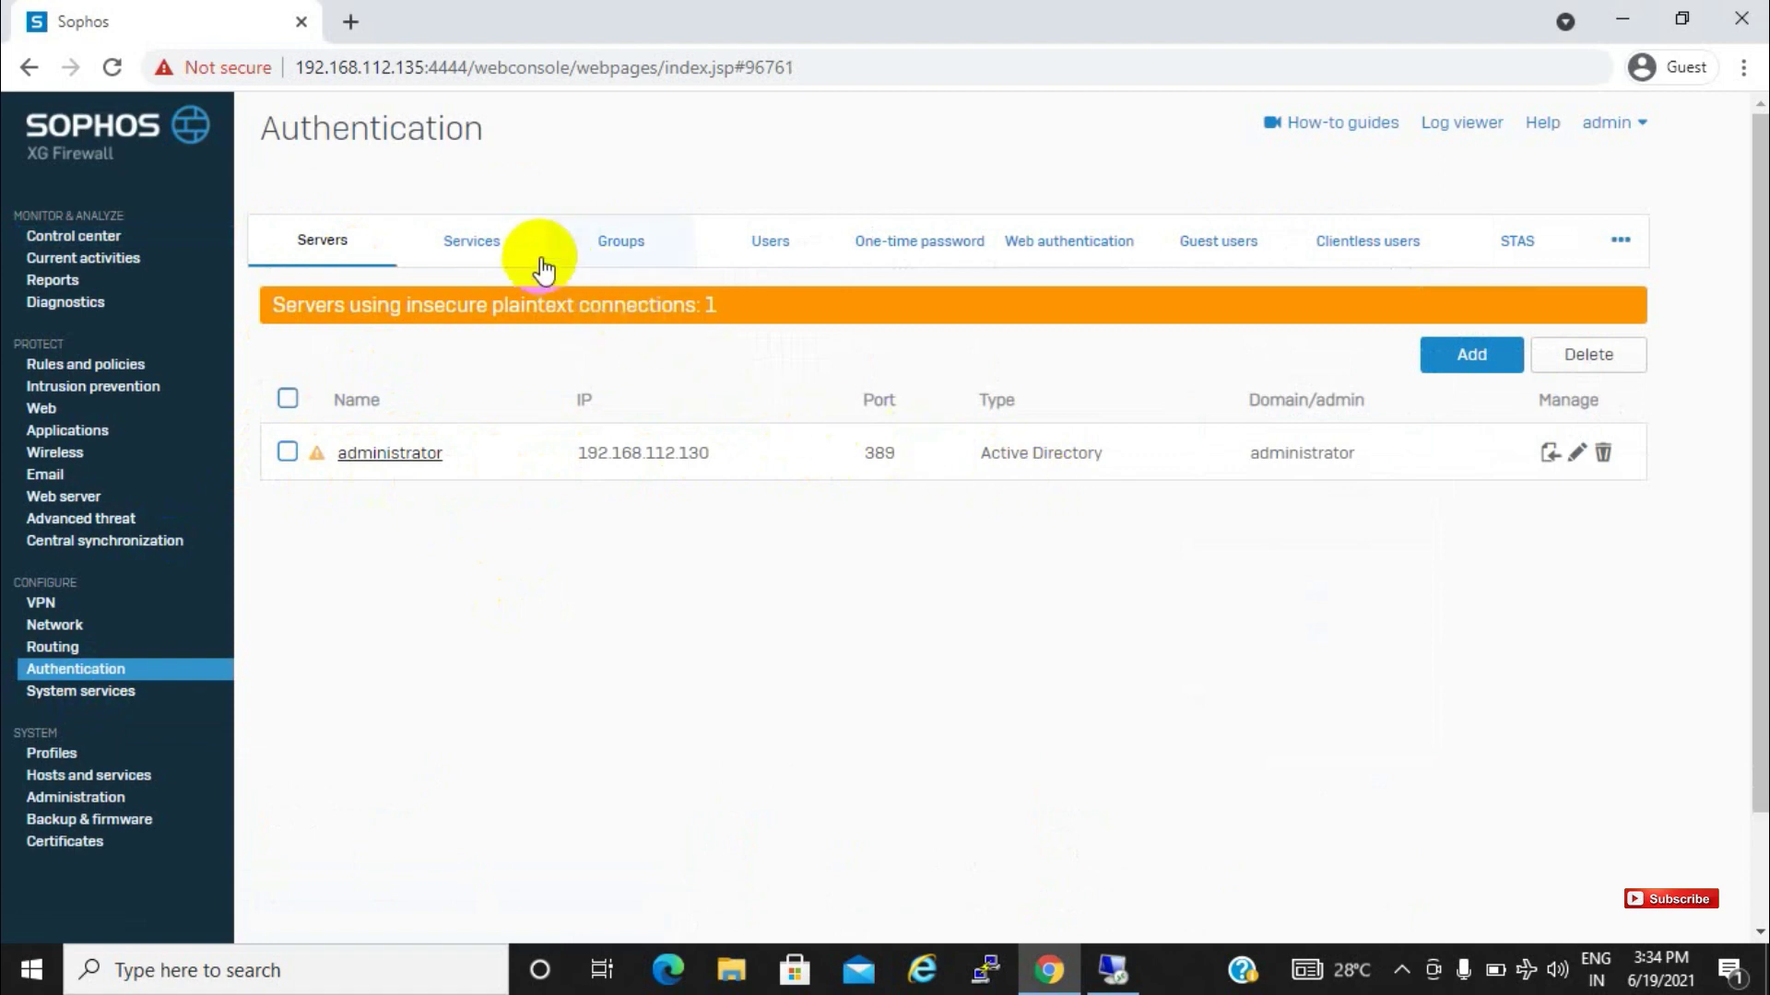
List the authentication groups, including imported infotech.com, Builtin, Administrators and Users
click(478, 241)
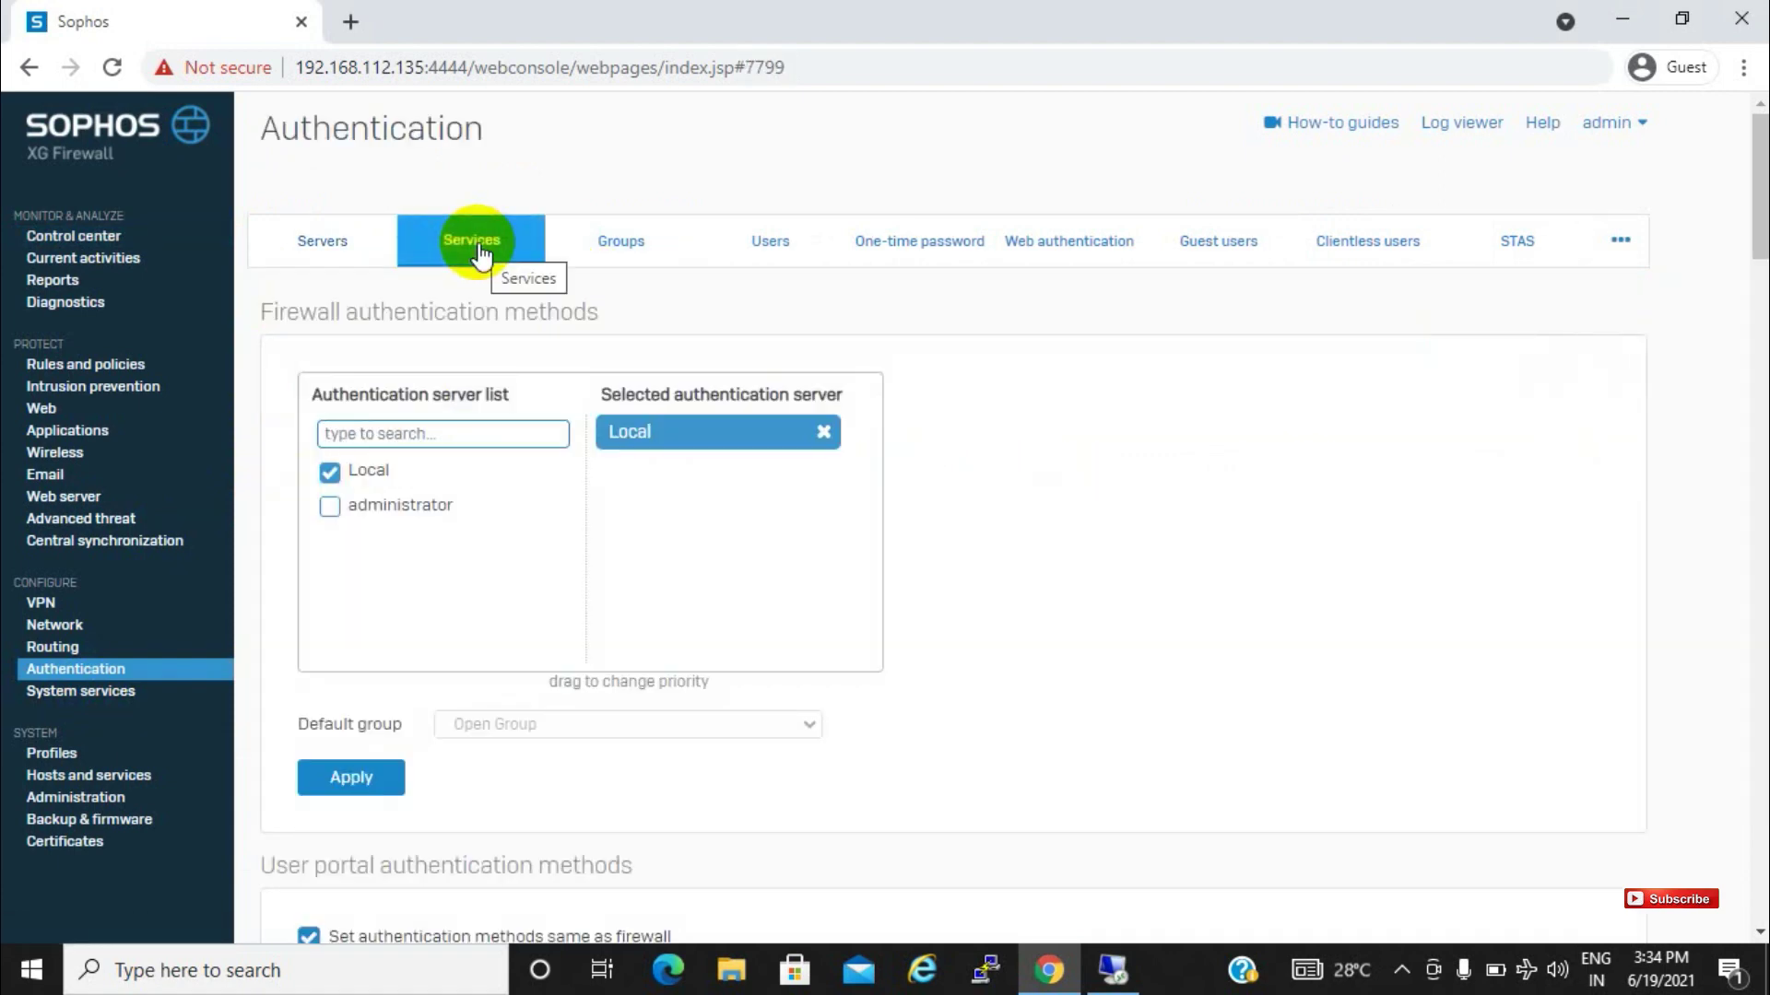
click(619, 260)
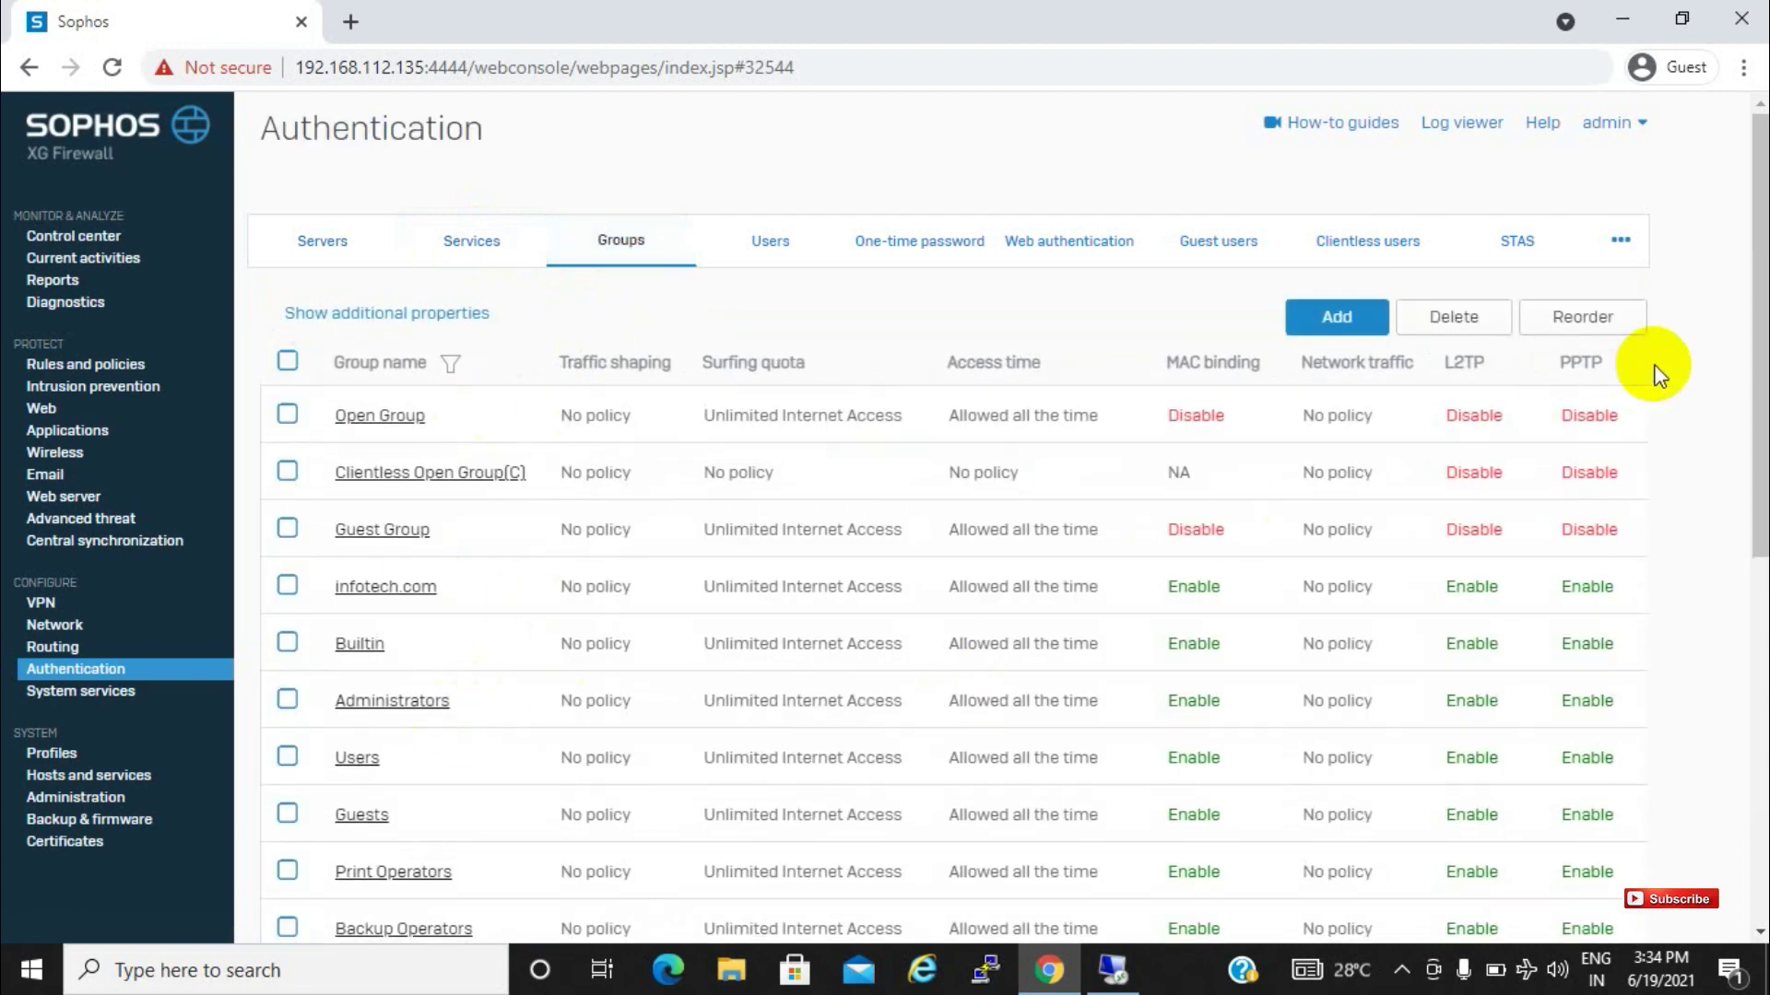
Page through the imported groups, then return to Services, where Local is the only firewall method
scroll(1756, 452, down, 1)
drag(1756, 451, 1749, 770)
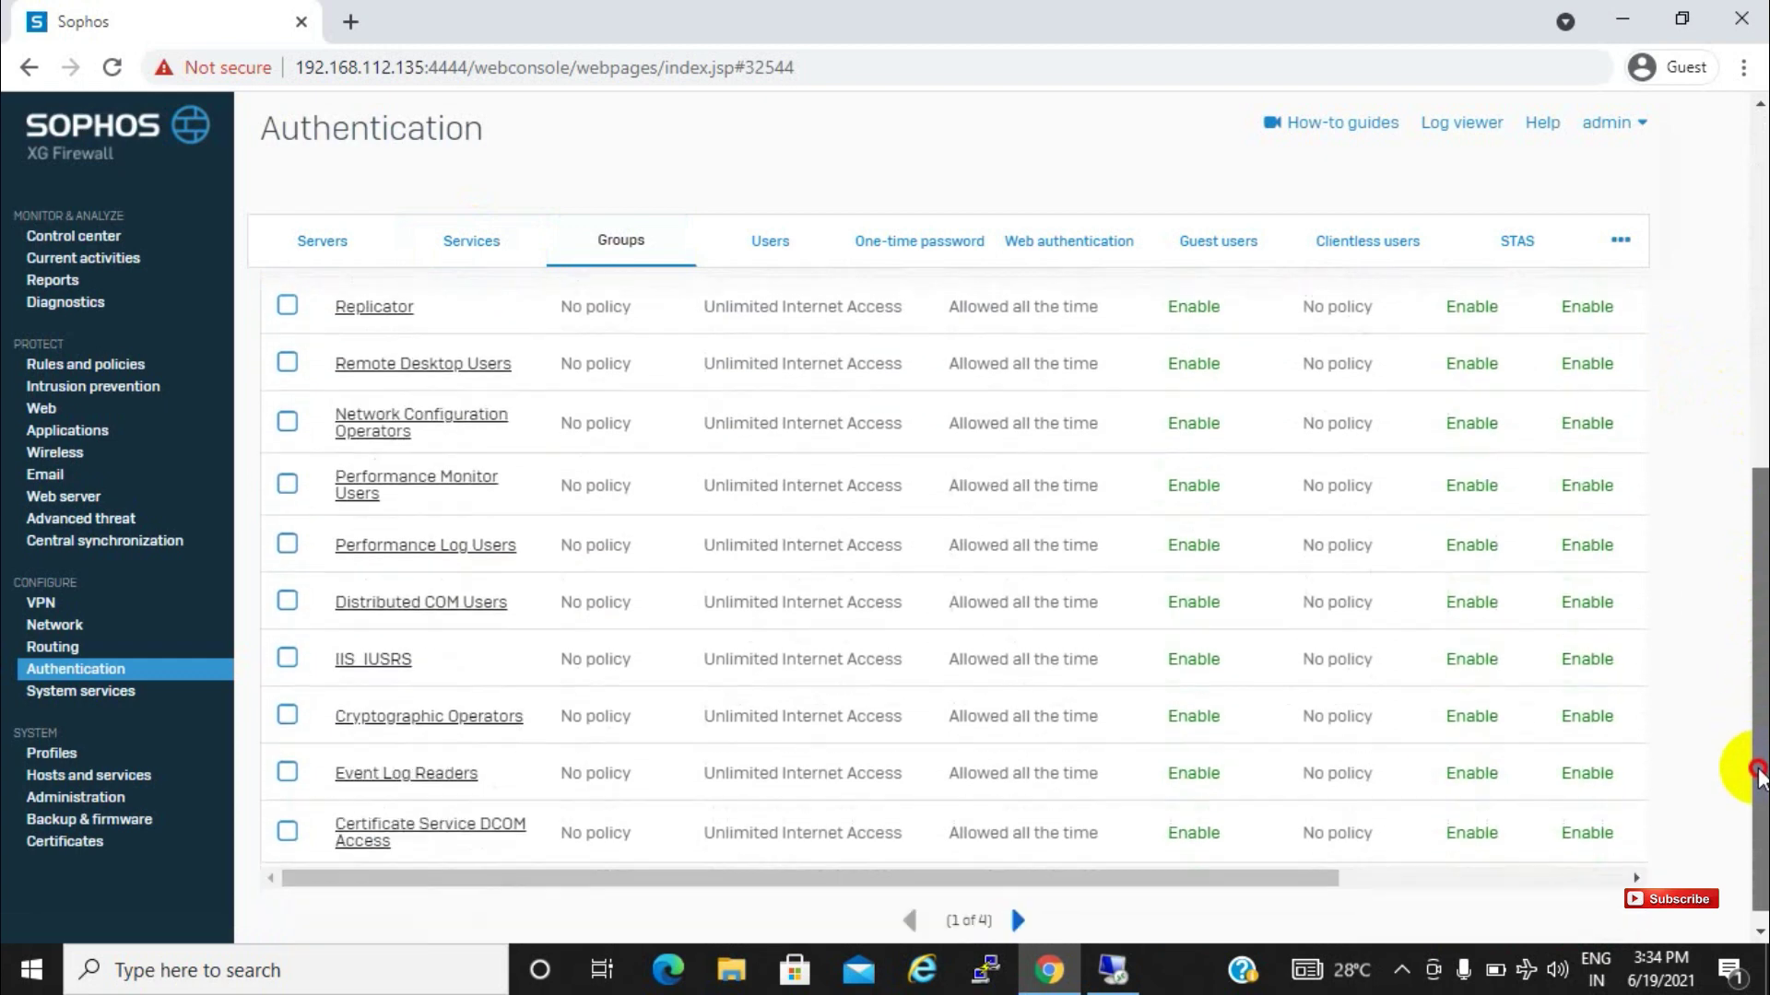
click(1019, 902)
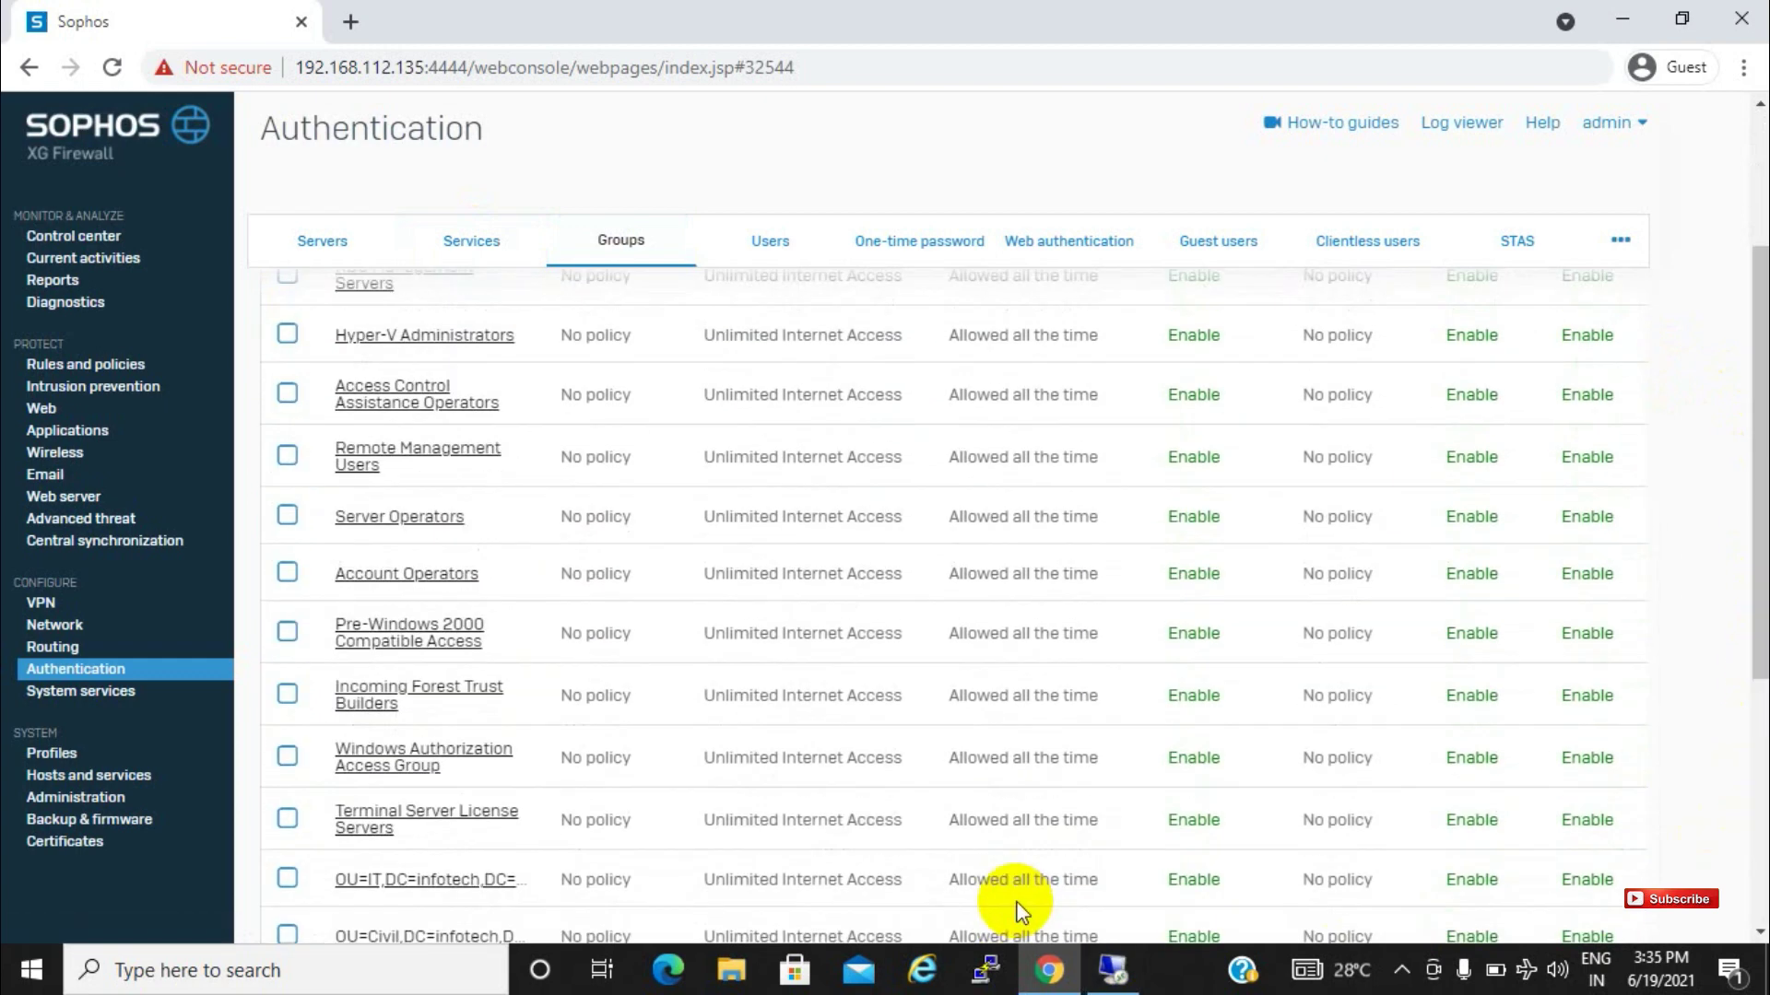
drag(1749, 612, 1751, 816)
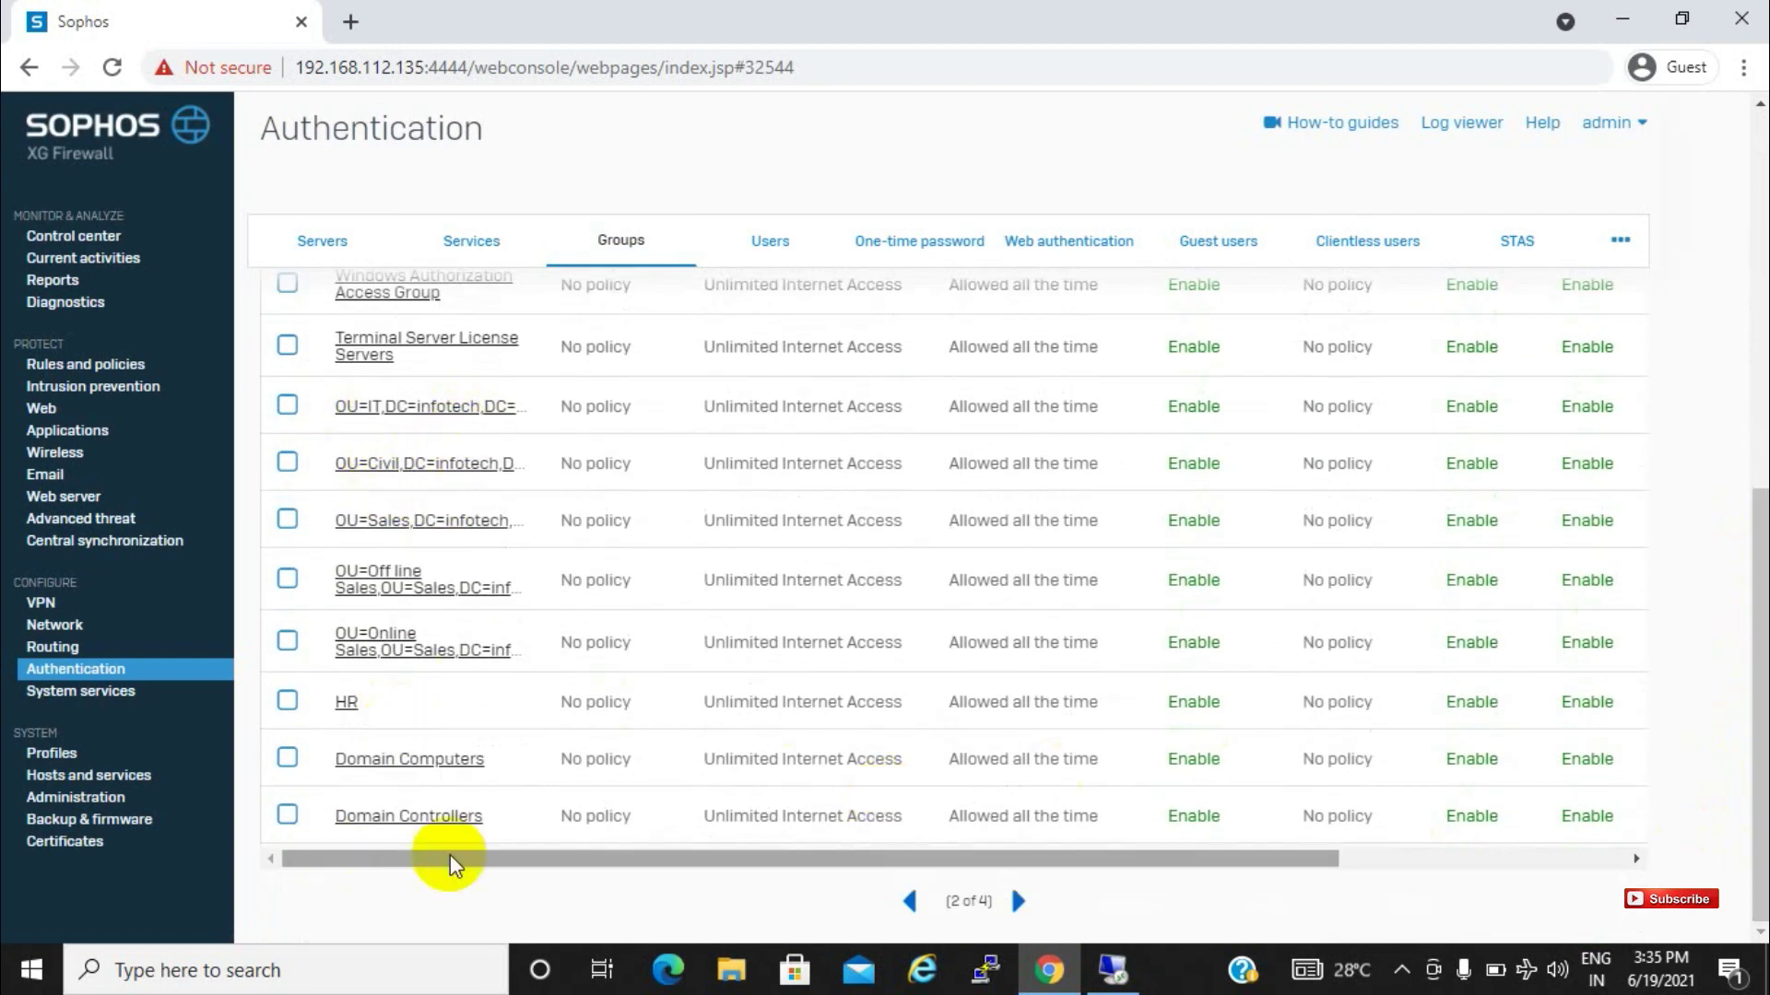
click(1018, 902)
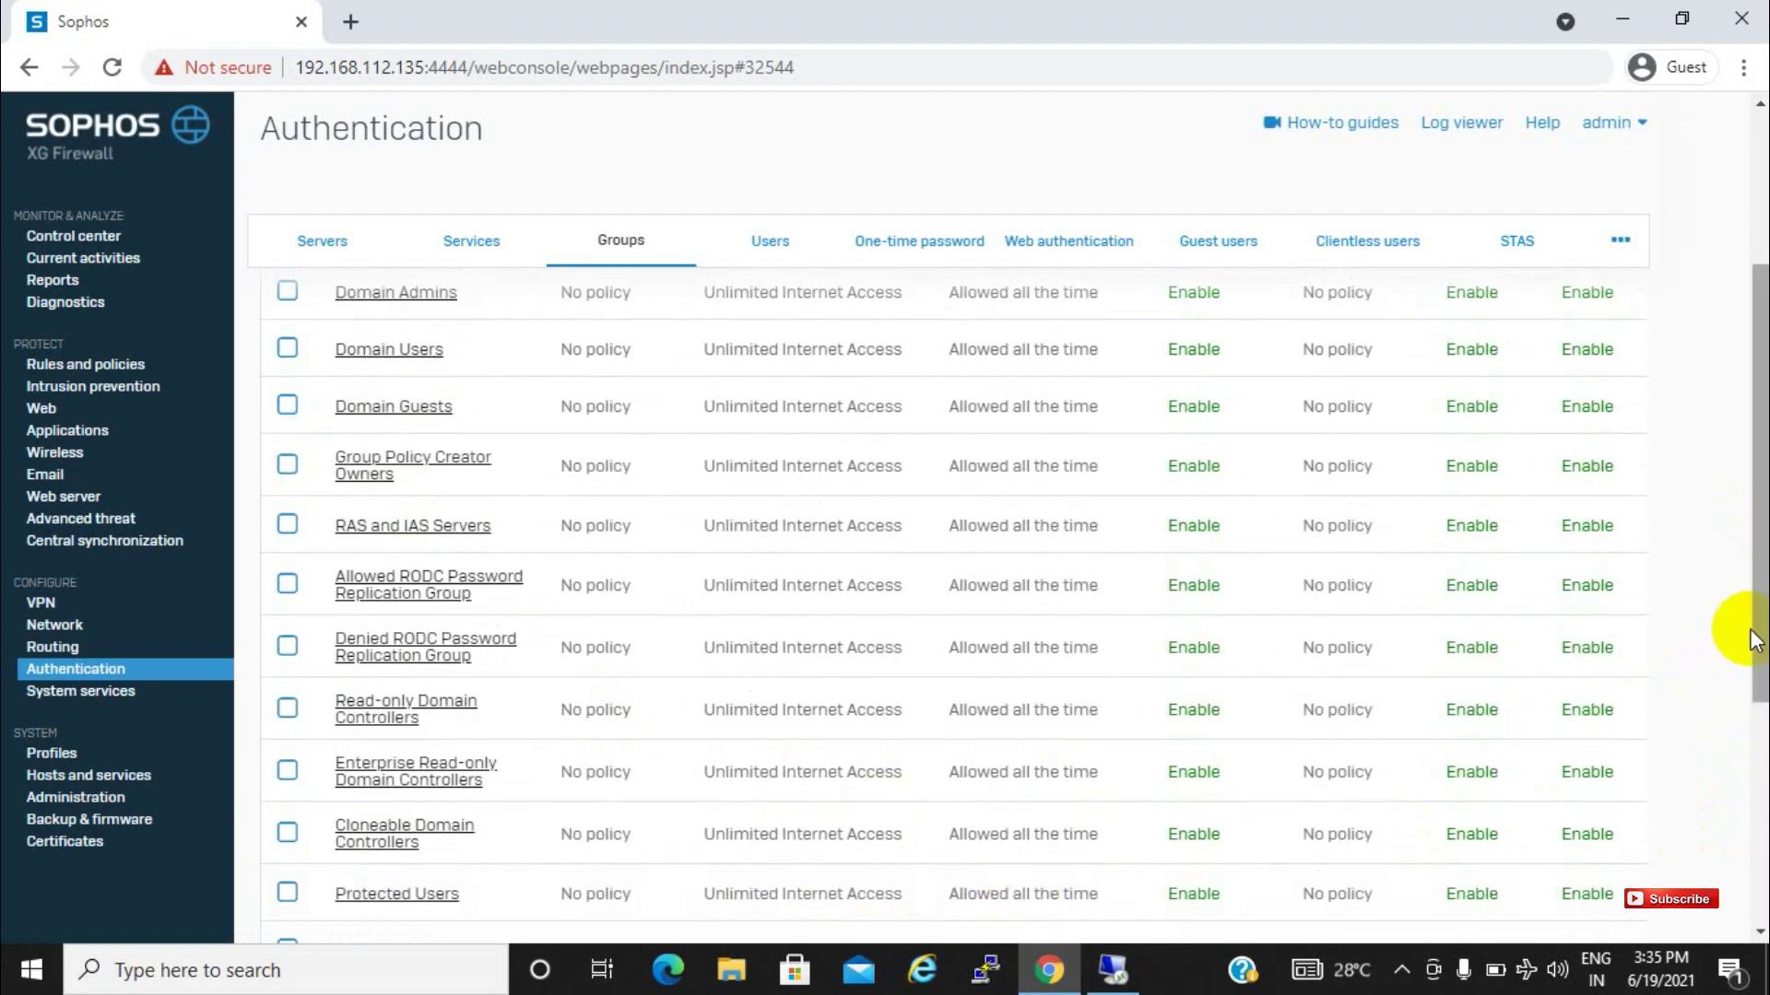
drag(1759, 645, 1742, 395)
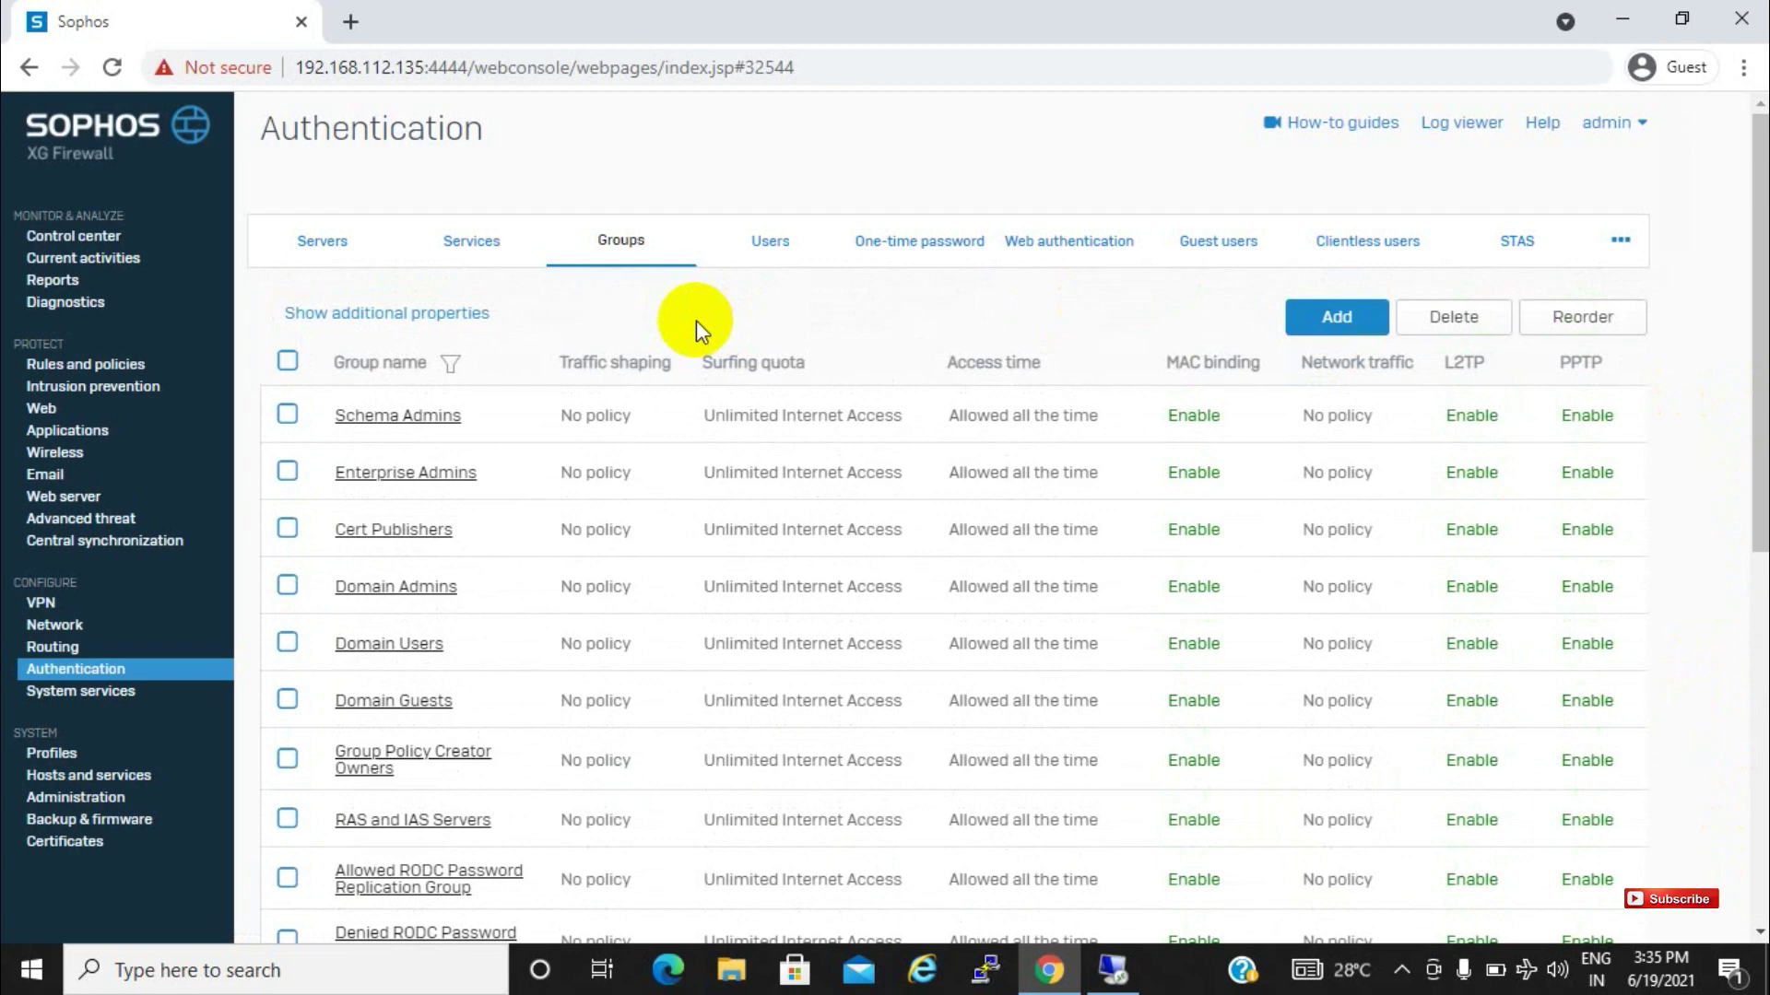
click(463, 241)
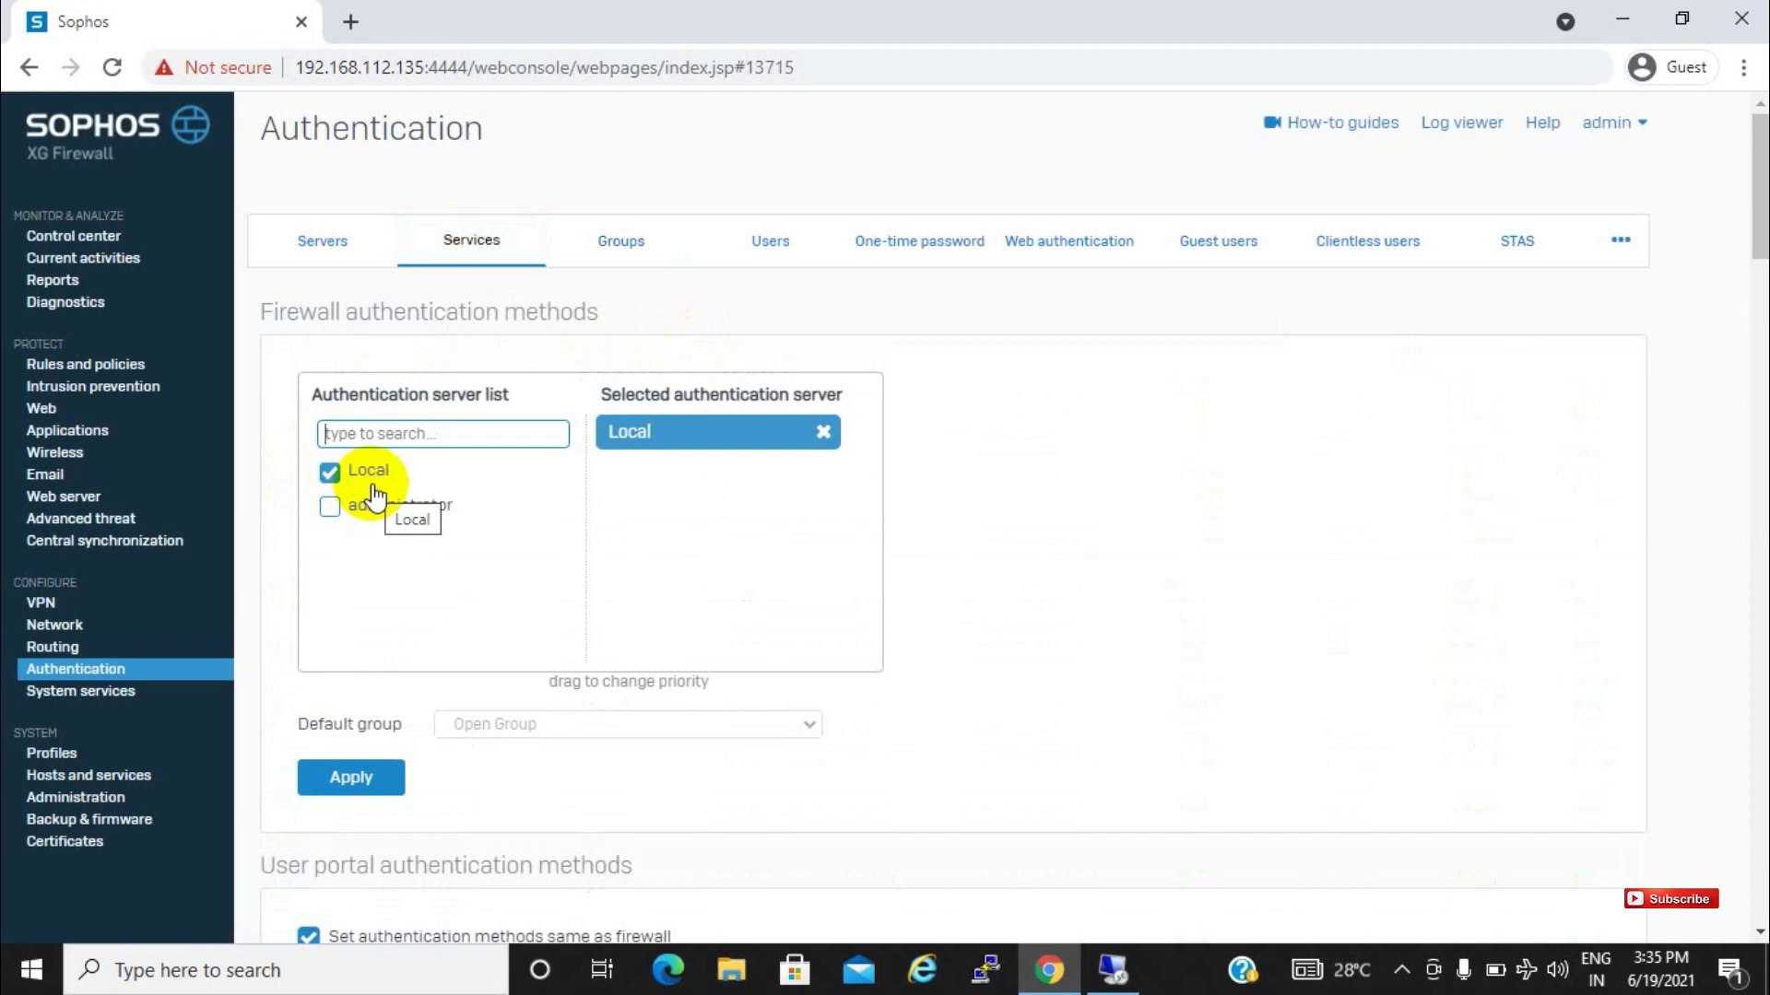
Add the administrator AD server beside Local for firewall authentication and apply it
click(330, 507)
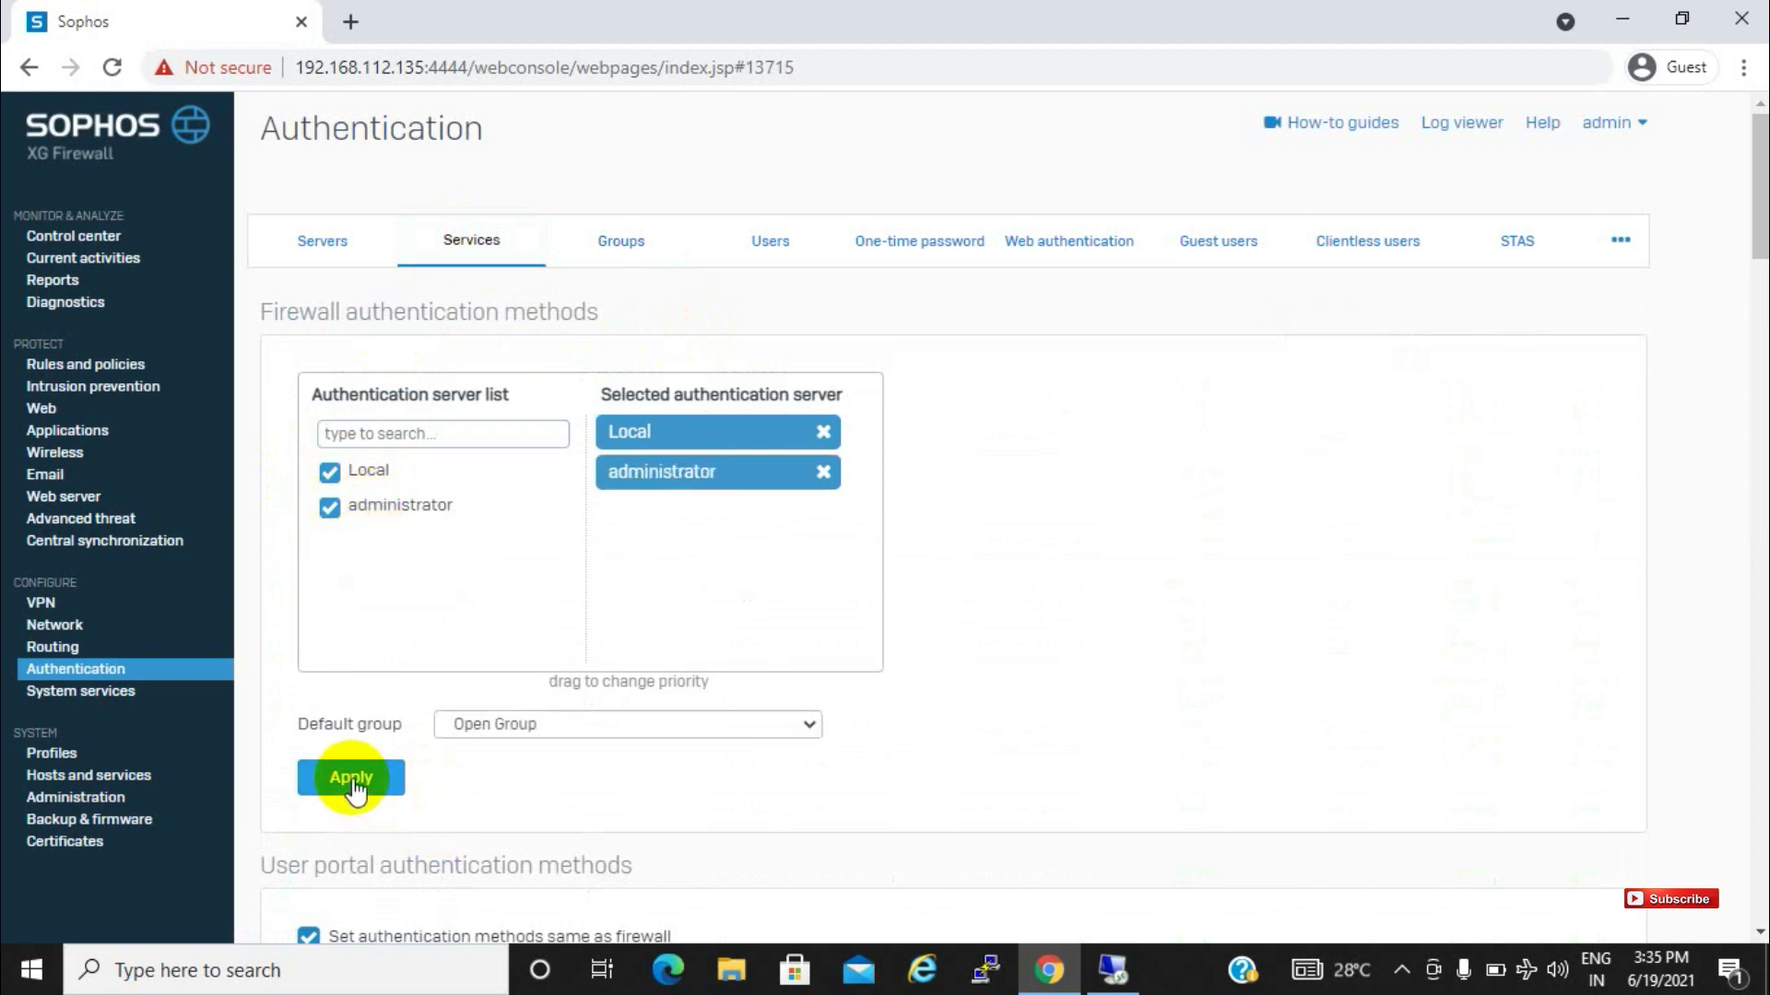
click(350, 778)
click(817, 550)
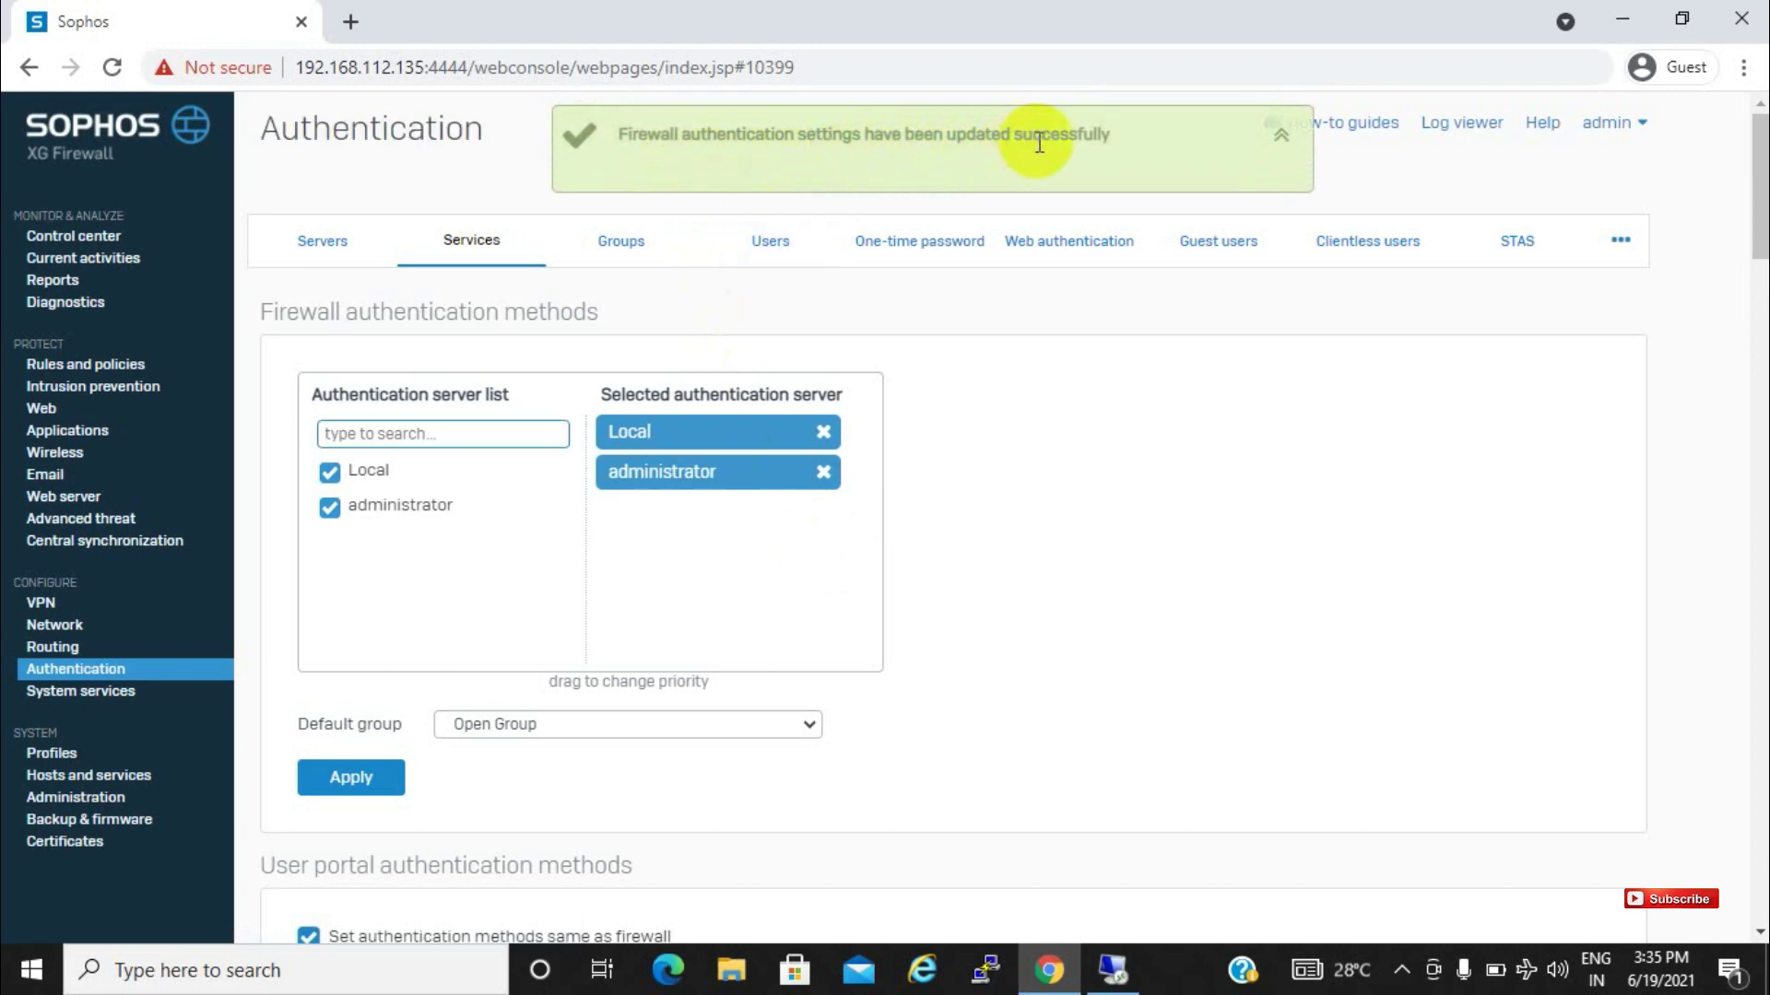
click(1280, 137)
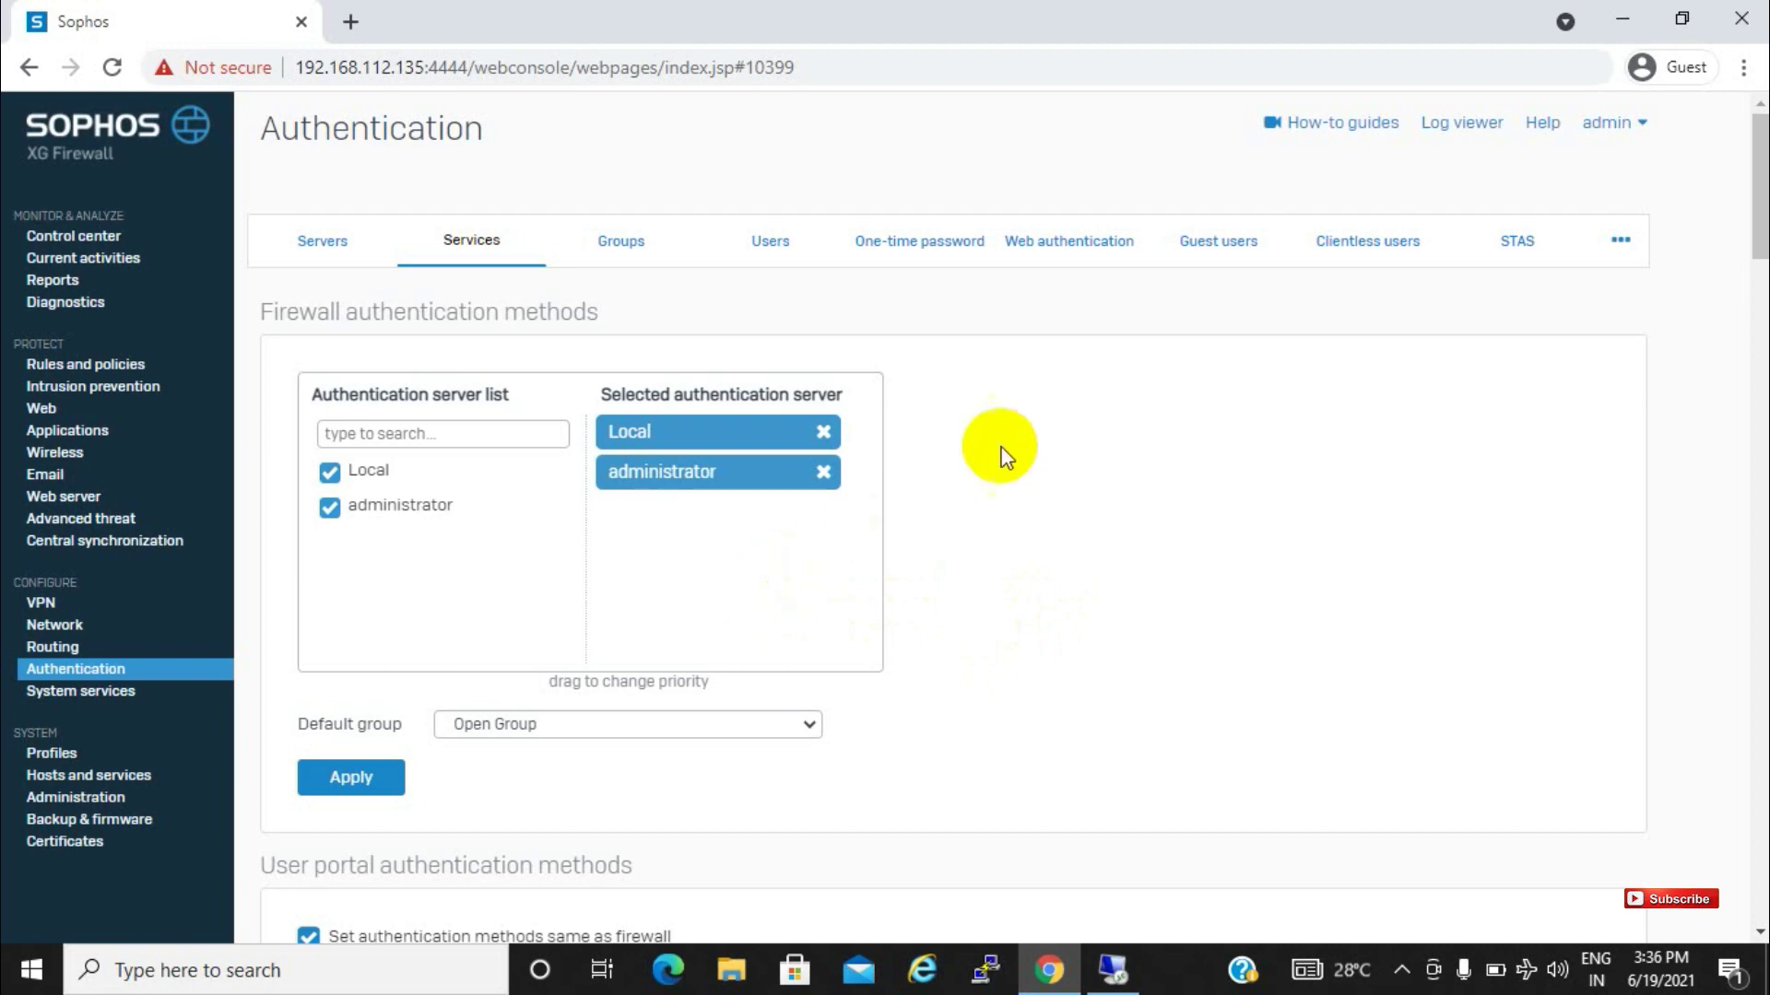
Review the firewall, user portal and VPN authentication methods, confirming they use the same servers
drag(1759, 242, 1685, 302)
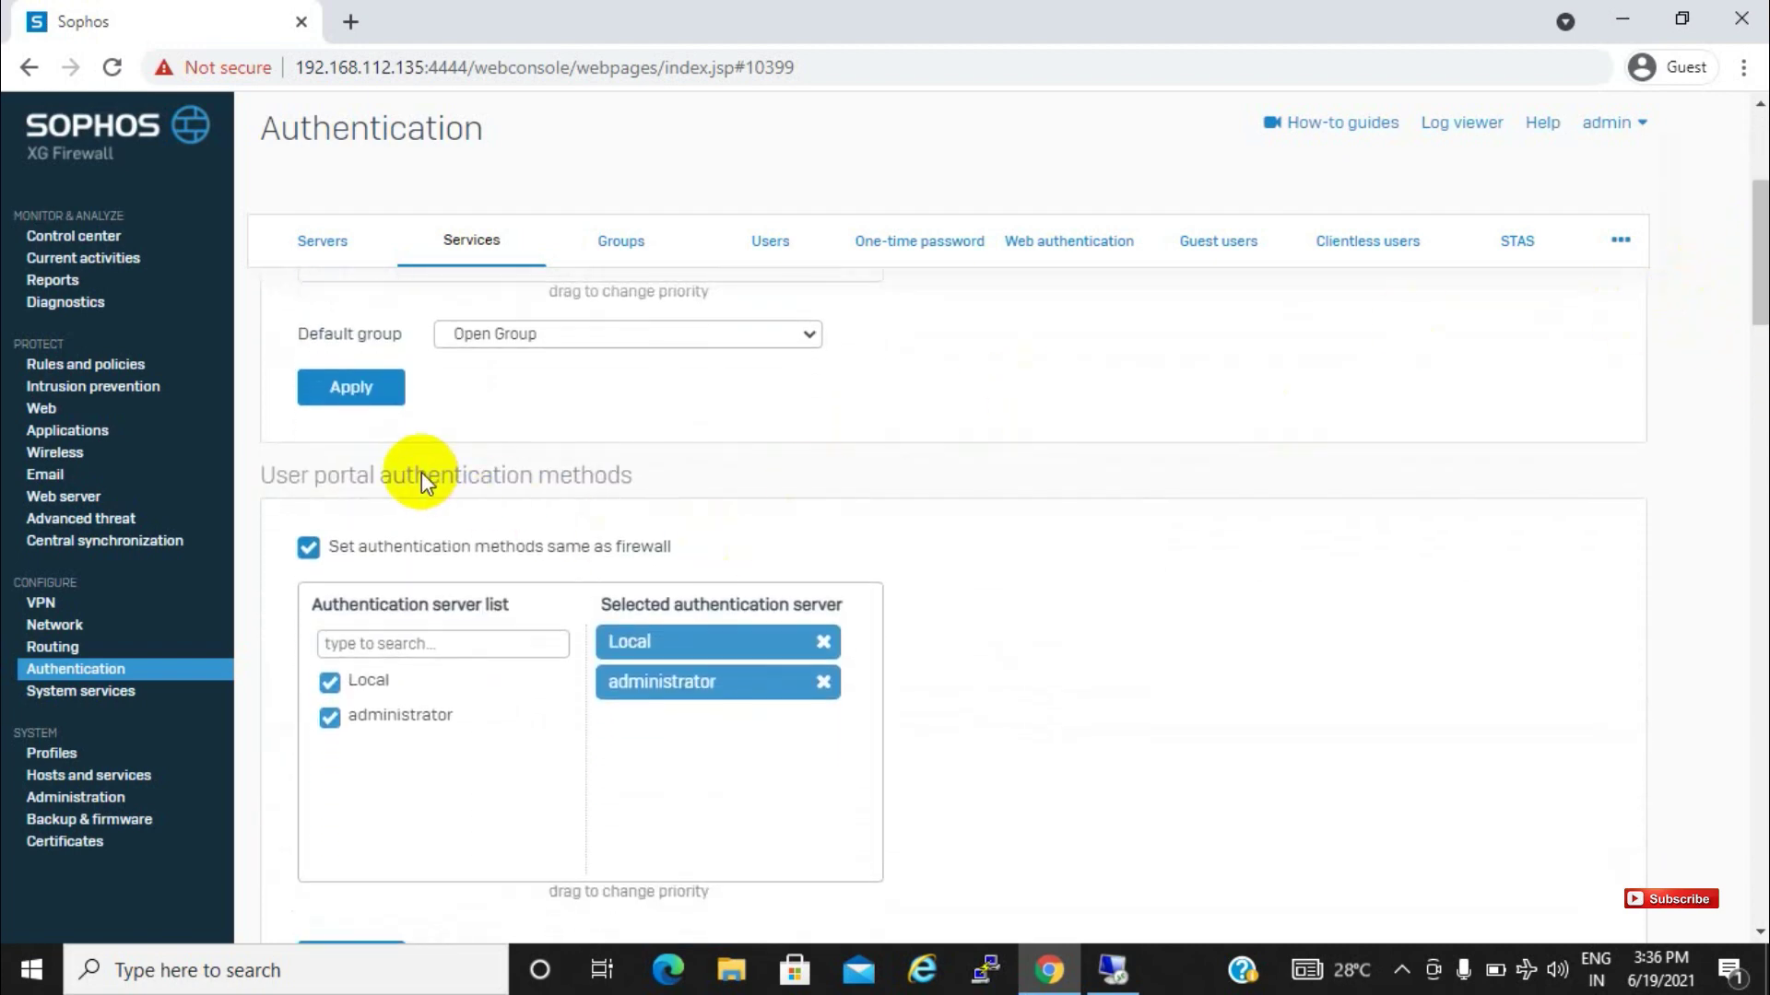
drag(632, 475, 272, 466)
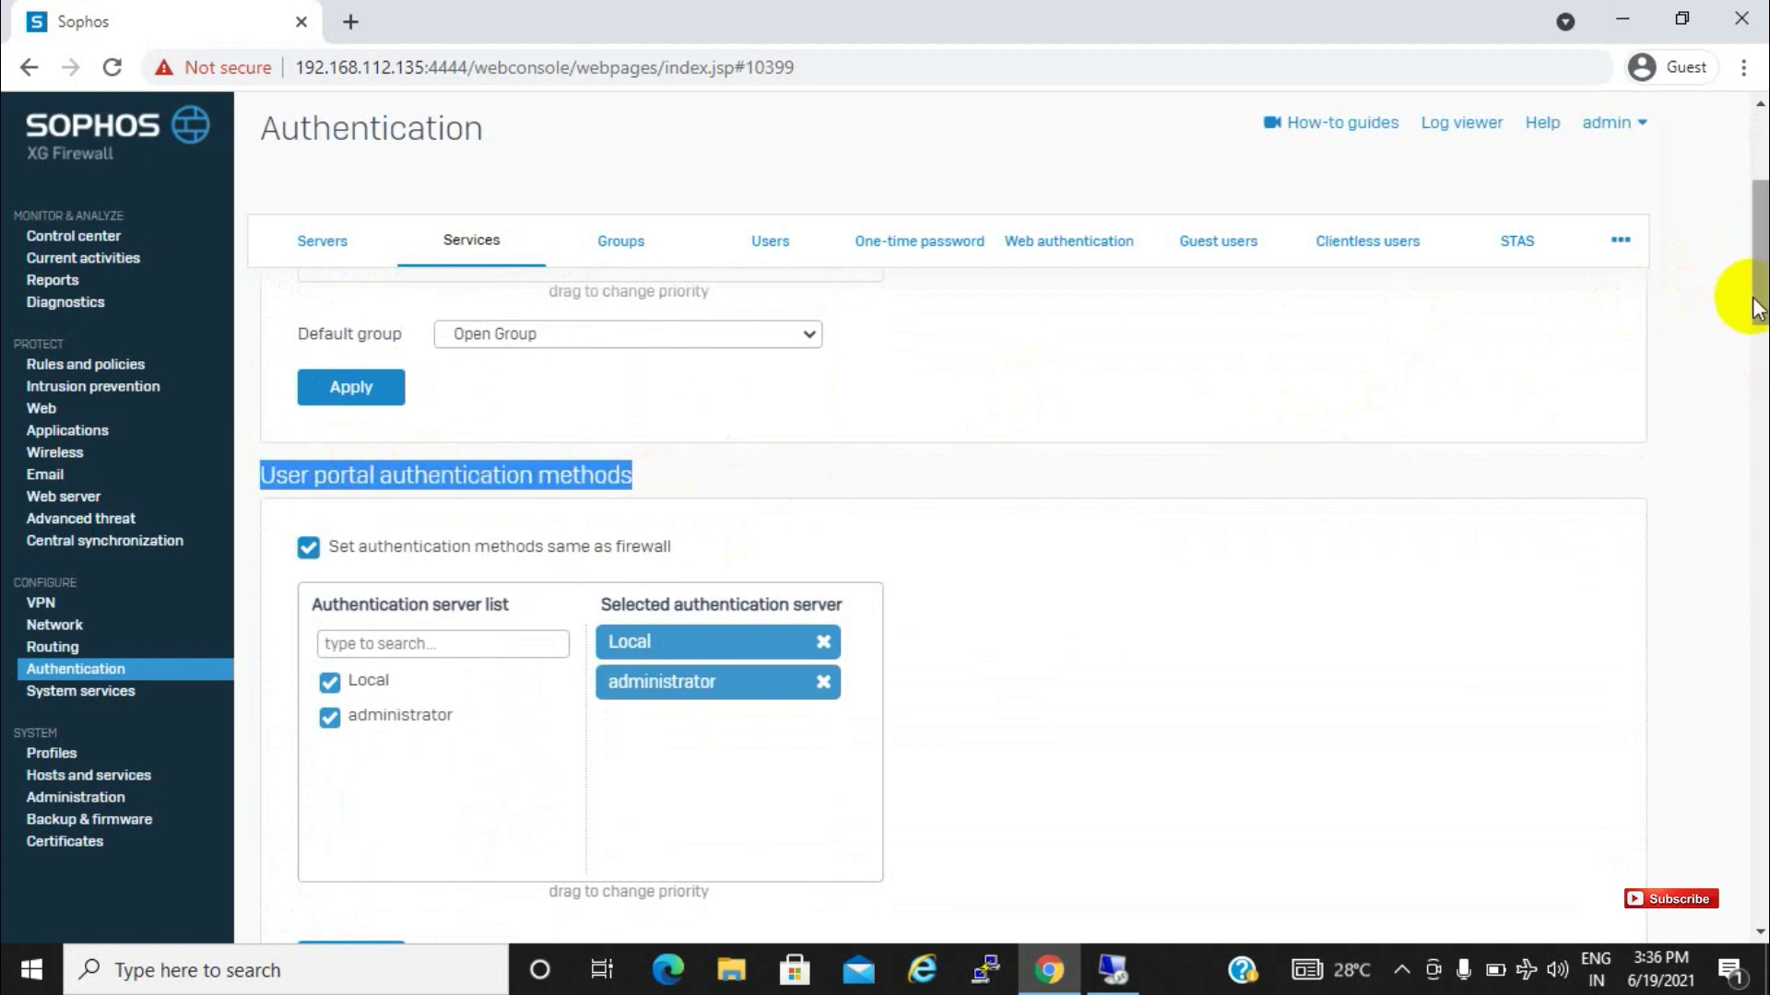
scroll(1749, 258, up, 4)
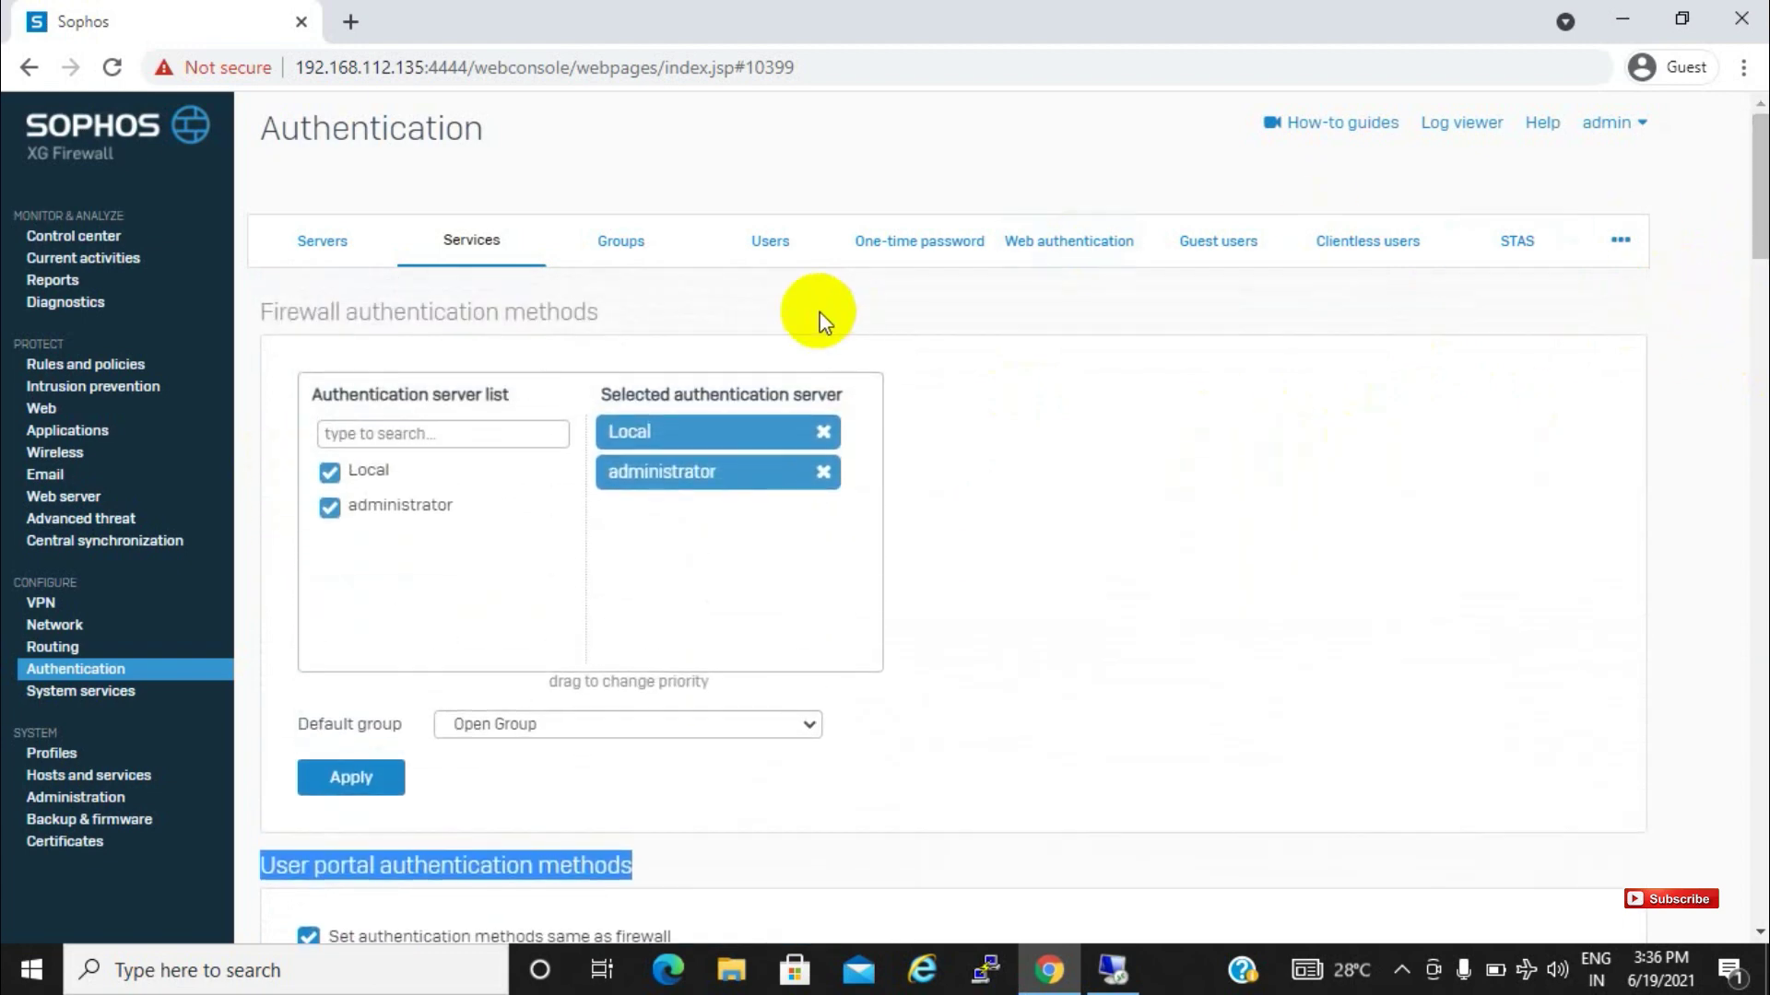
drag(630, 327, 246, 313)
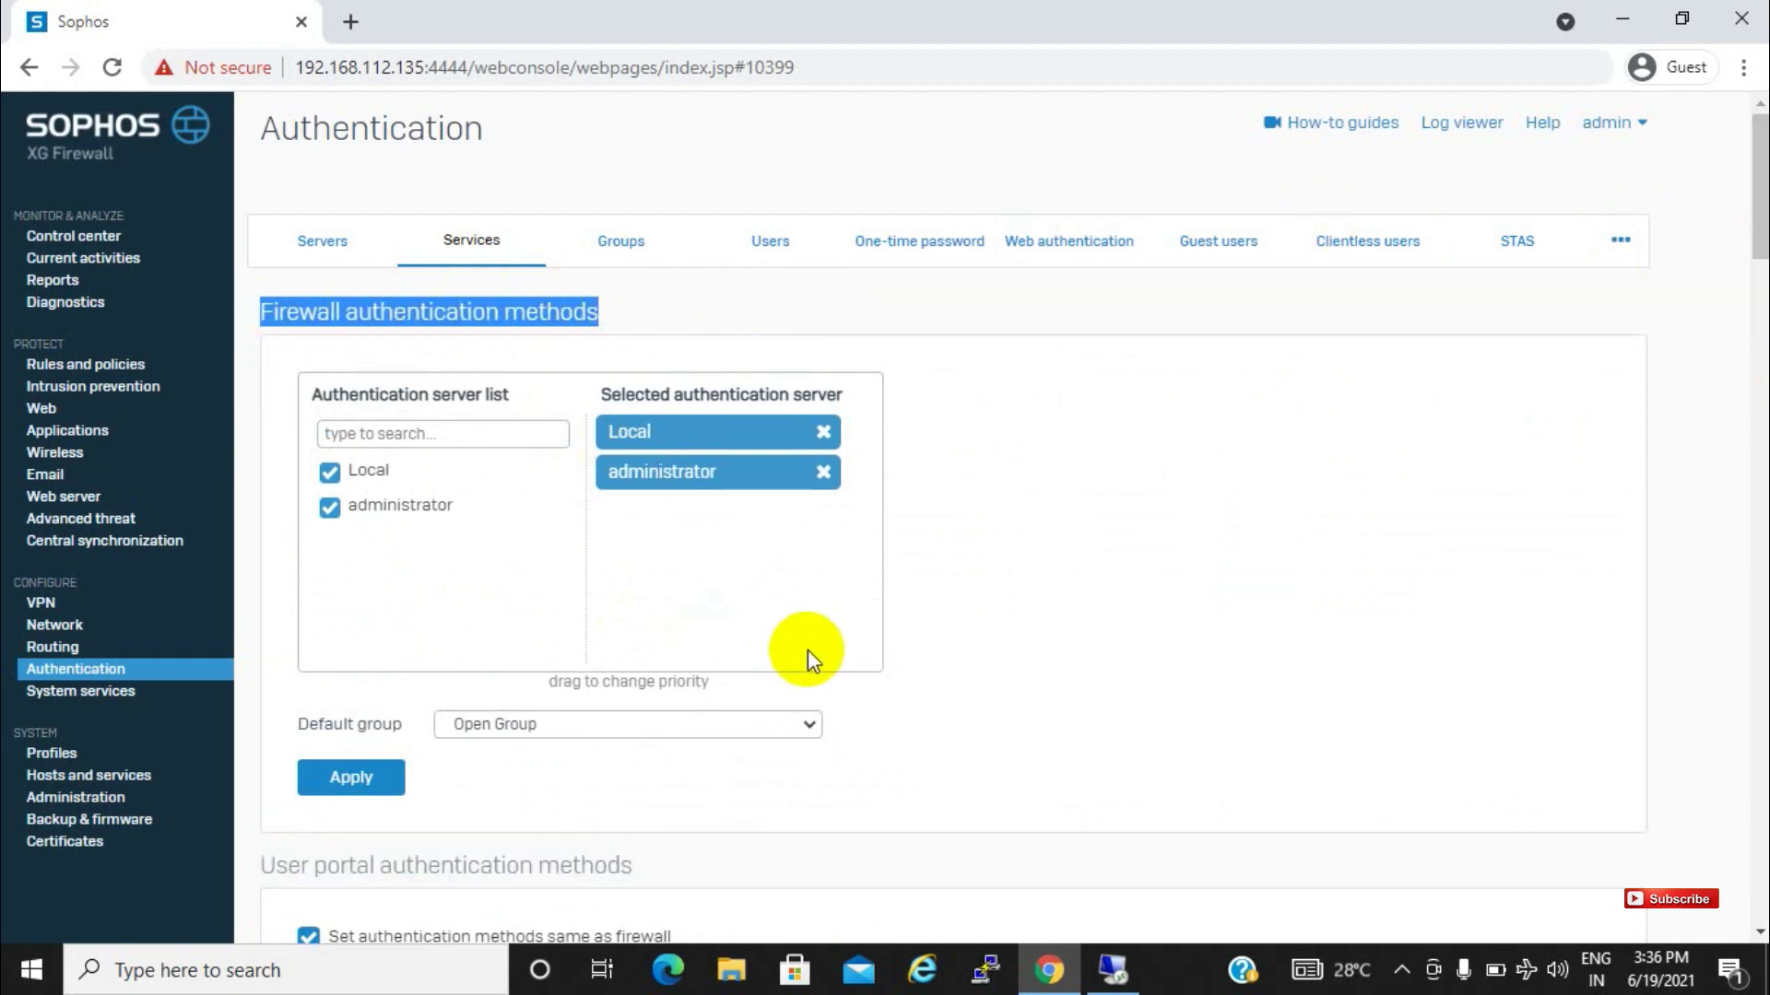
drag(1758, 231, 1756, 403)
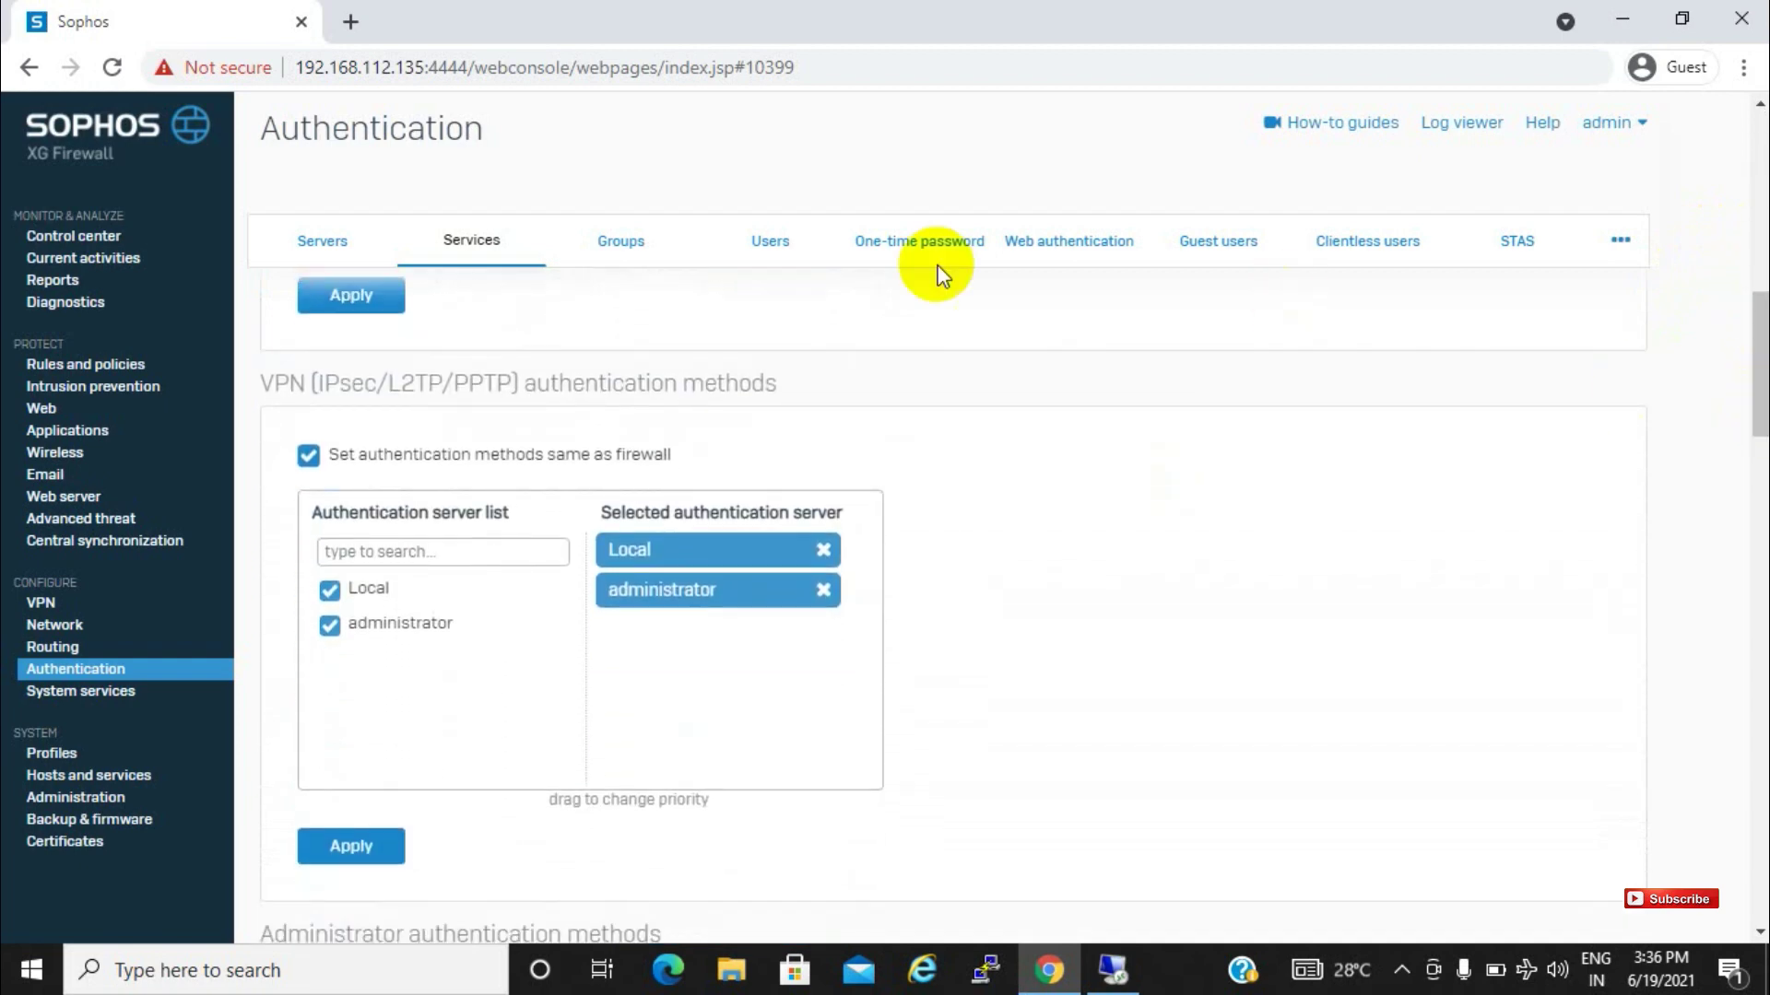
mouse_move(260, 373)
mouse_down()
mouse_move(798, 378)
mouse_move(251, 342)
mouse_up()
click(813, 379)
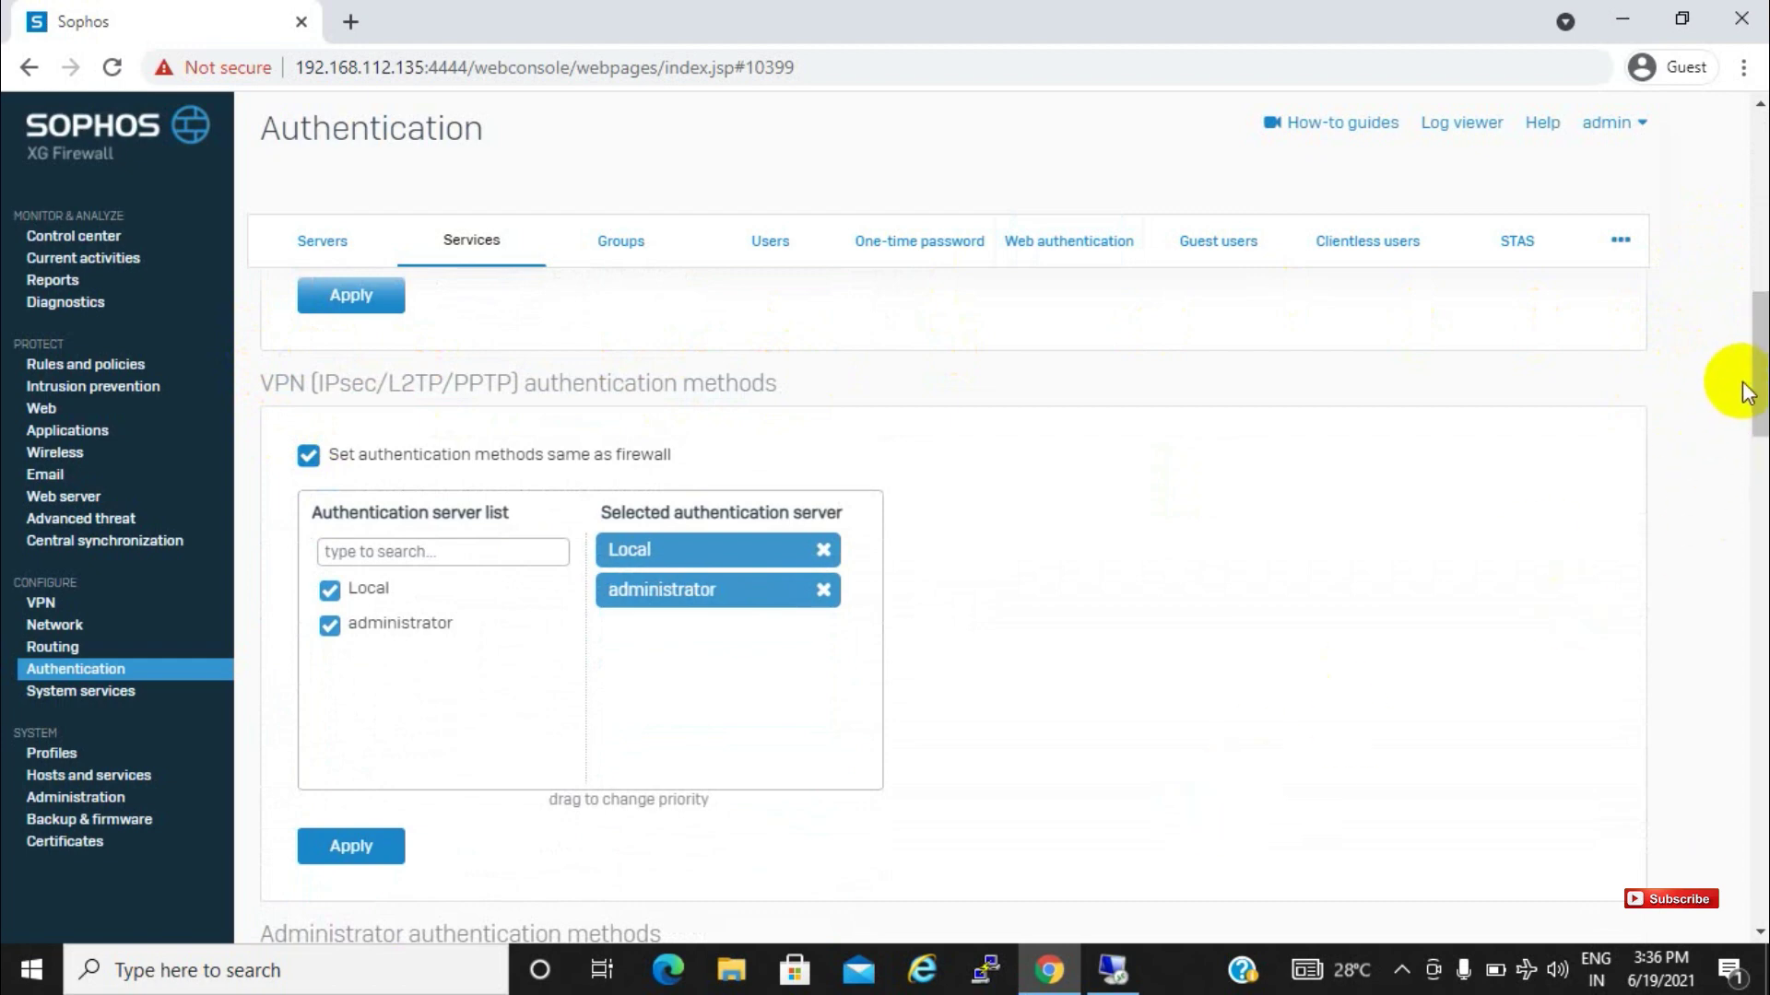
Switch to Active Directory Users and Computers showing the IT unit's two user accounts
drag(1758, 383, 1757, 108)
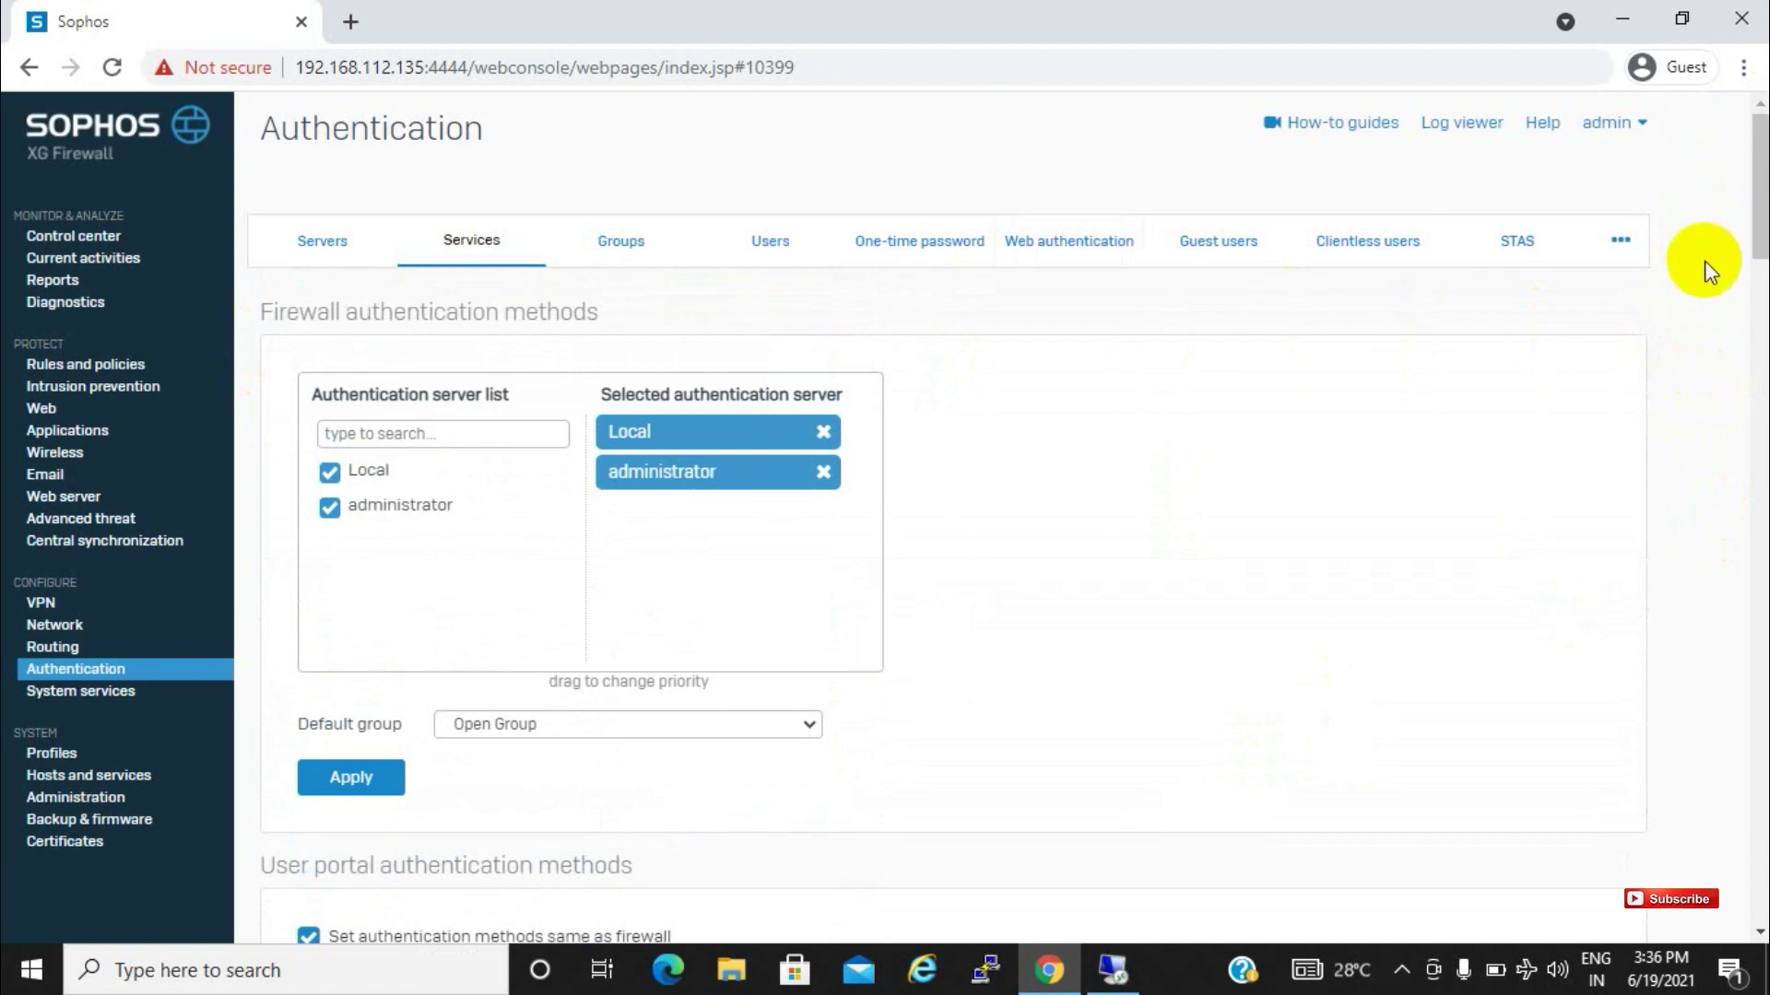
click(1113, 971)
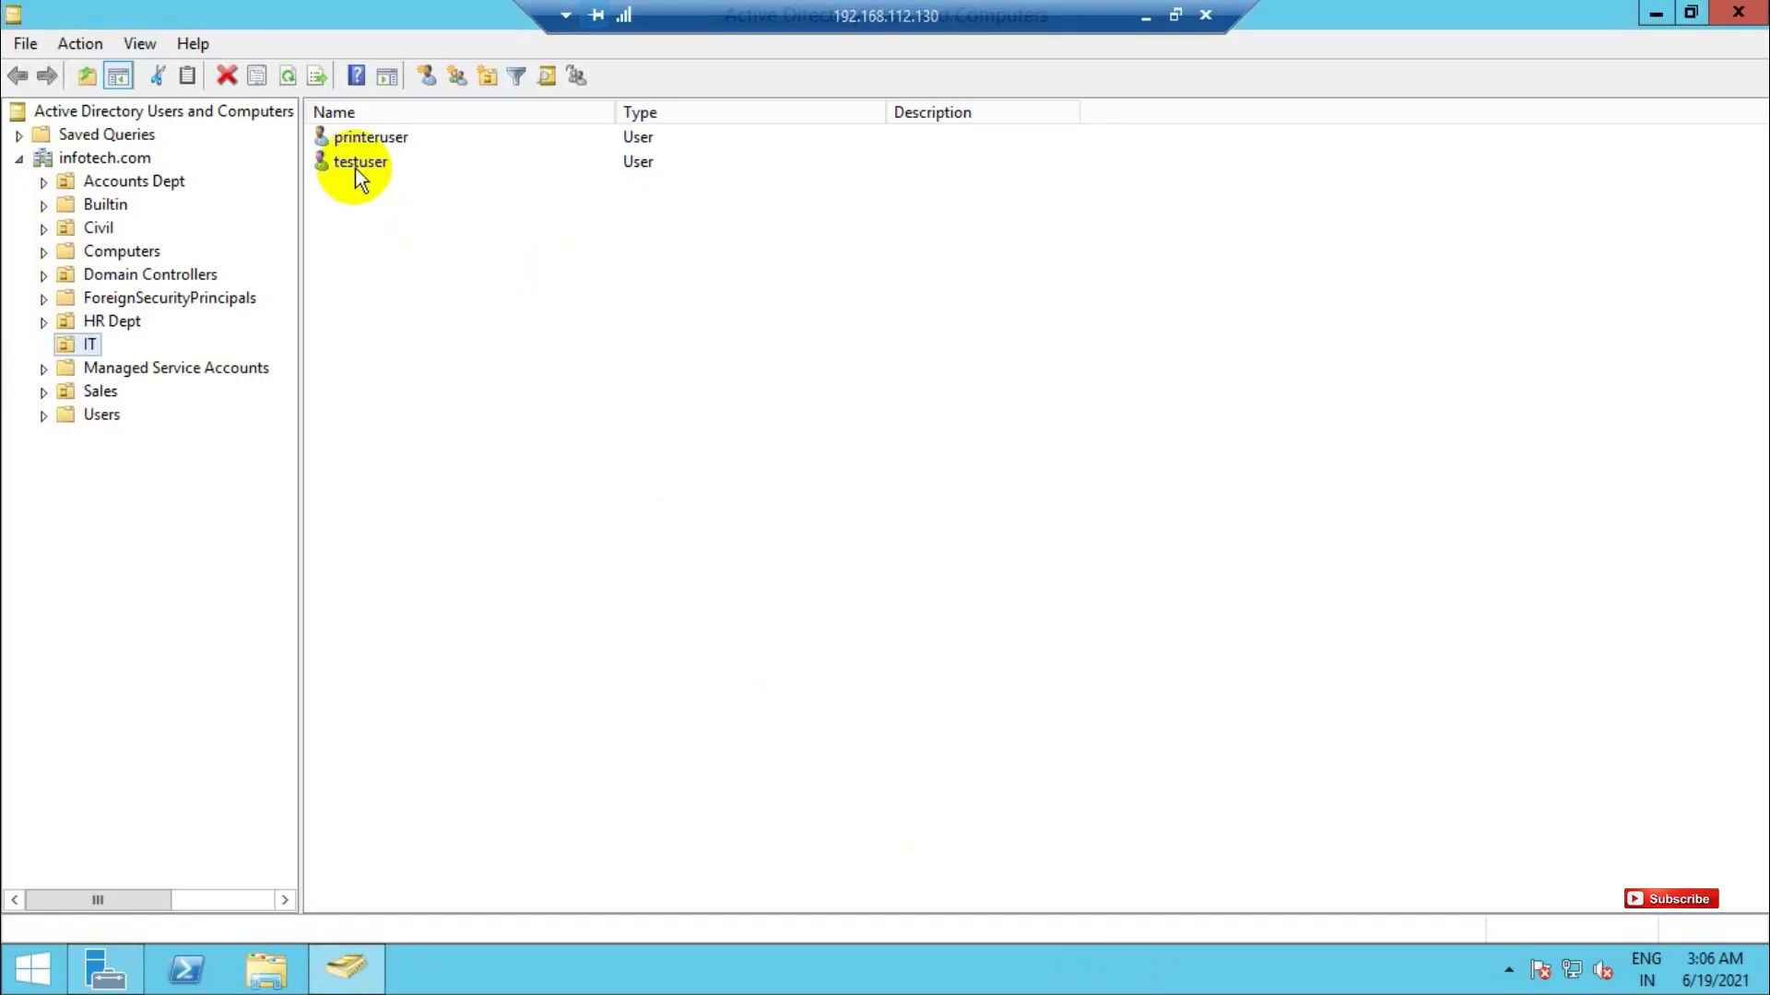
Start a new user in the IT unit with first name and logon name sophos
click(355, 140)
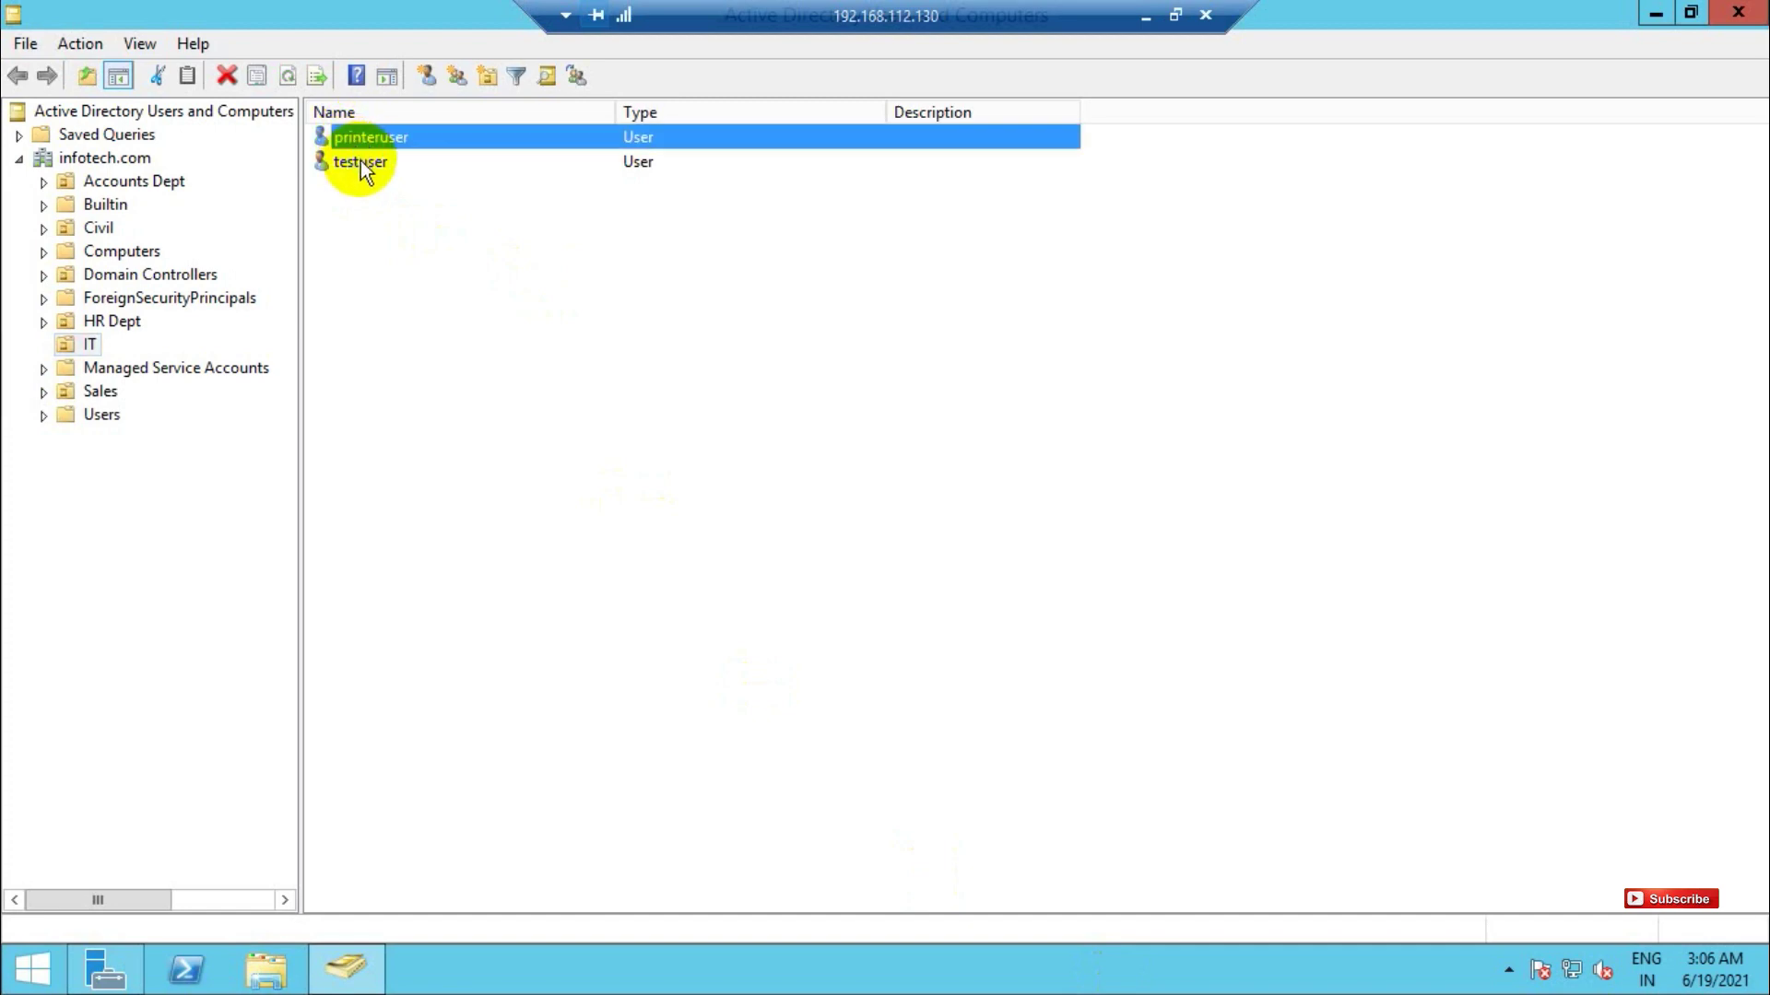
click(362, 163)
right_click(360, 214)
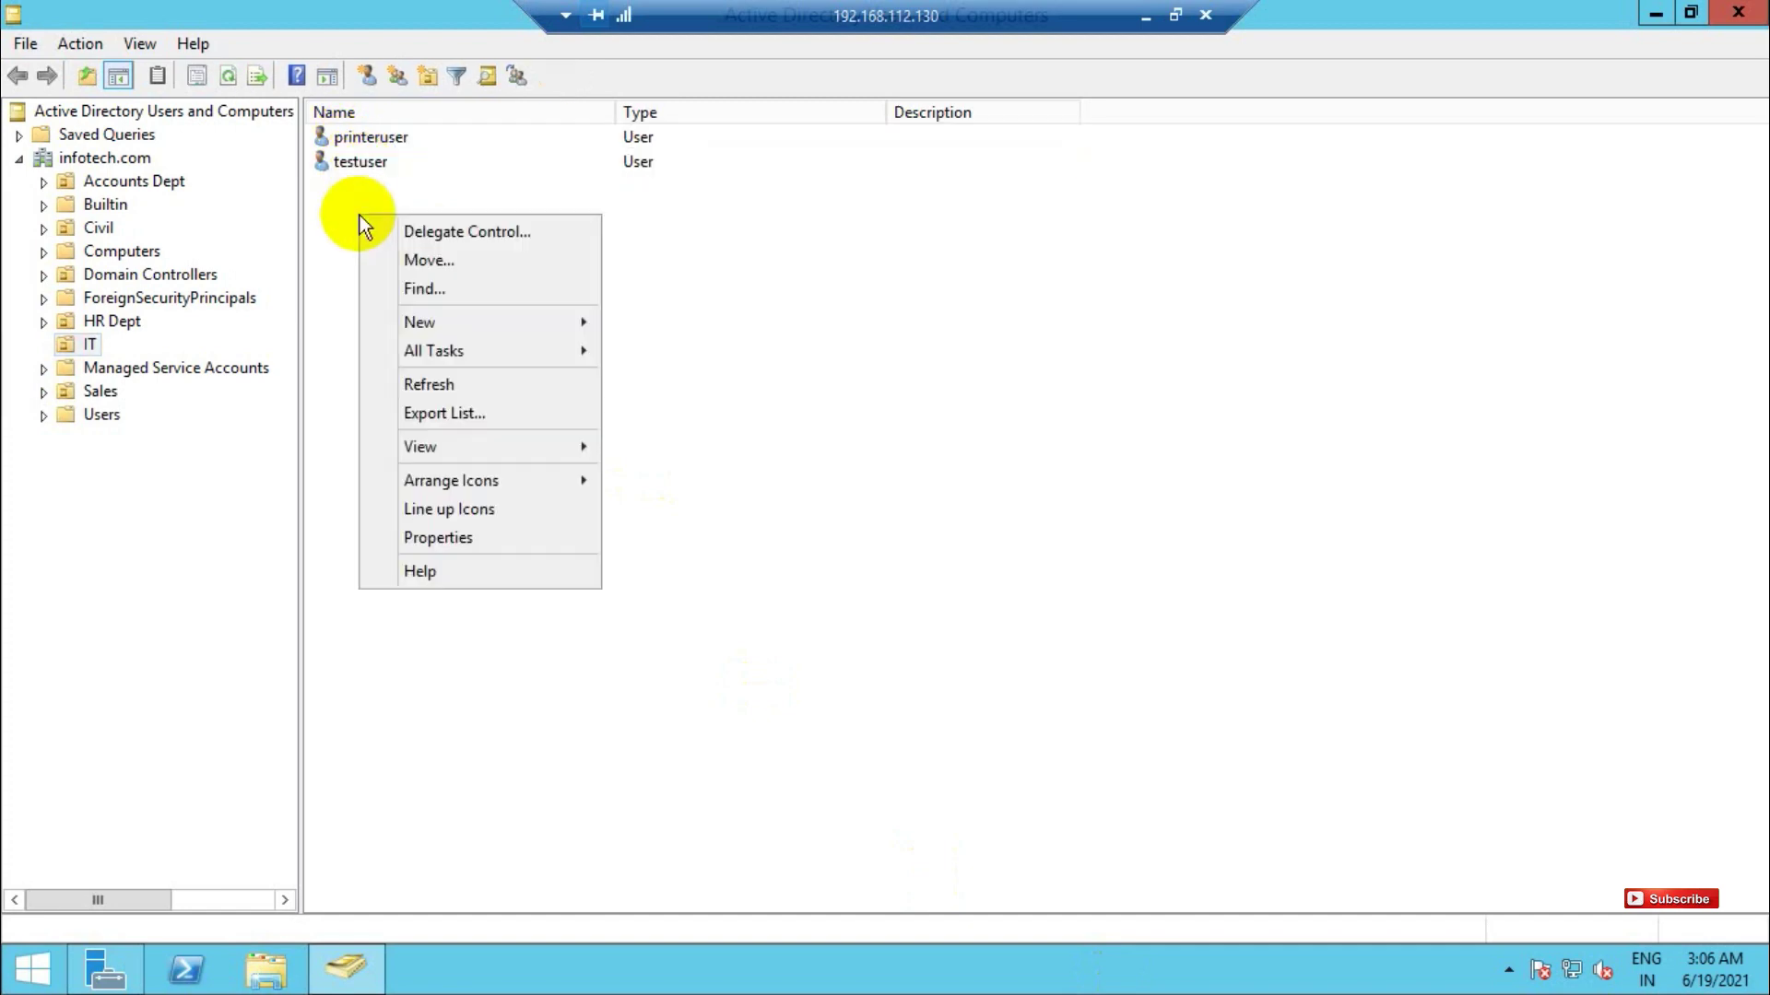
mouse_move(439, 318)
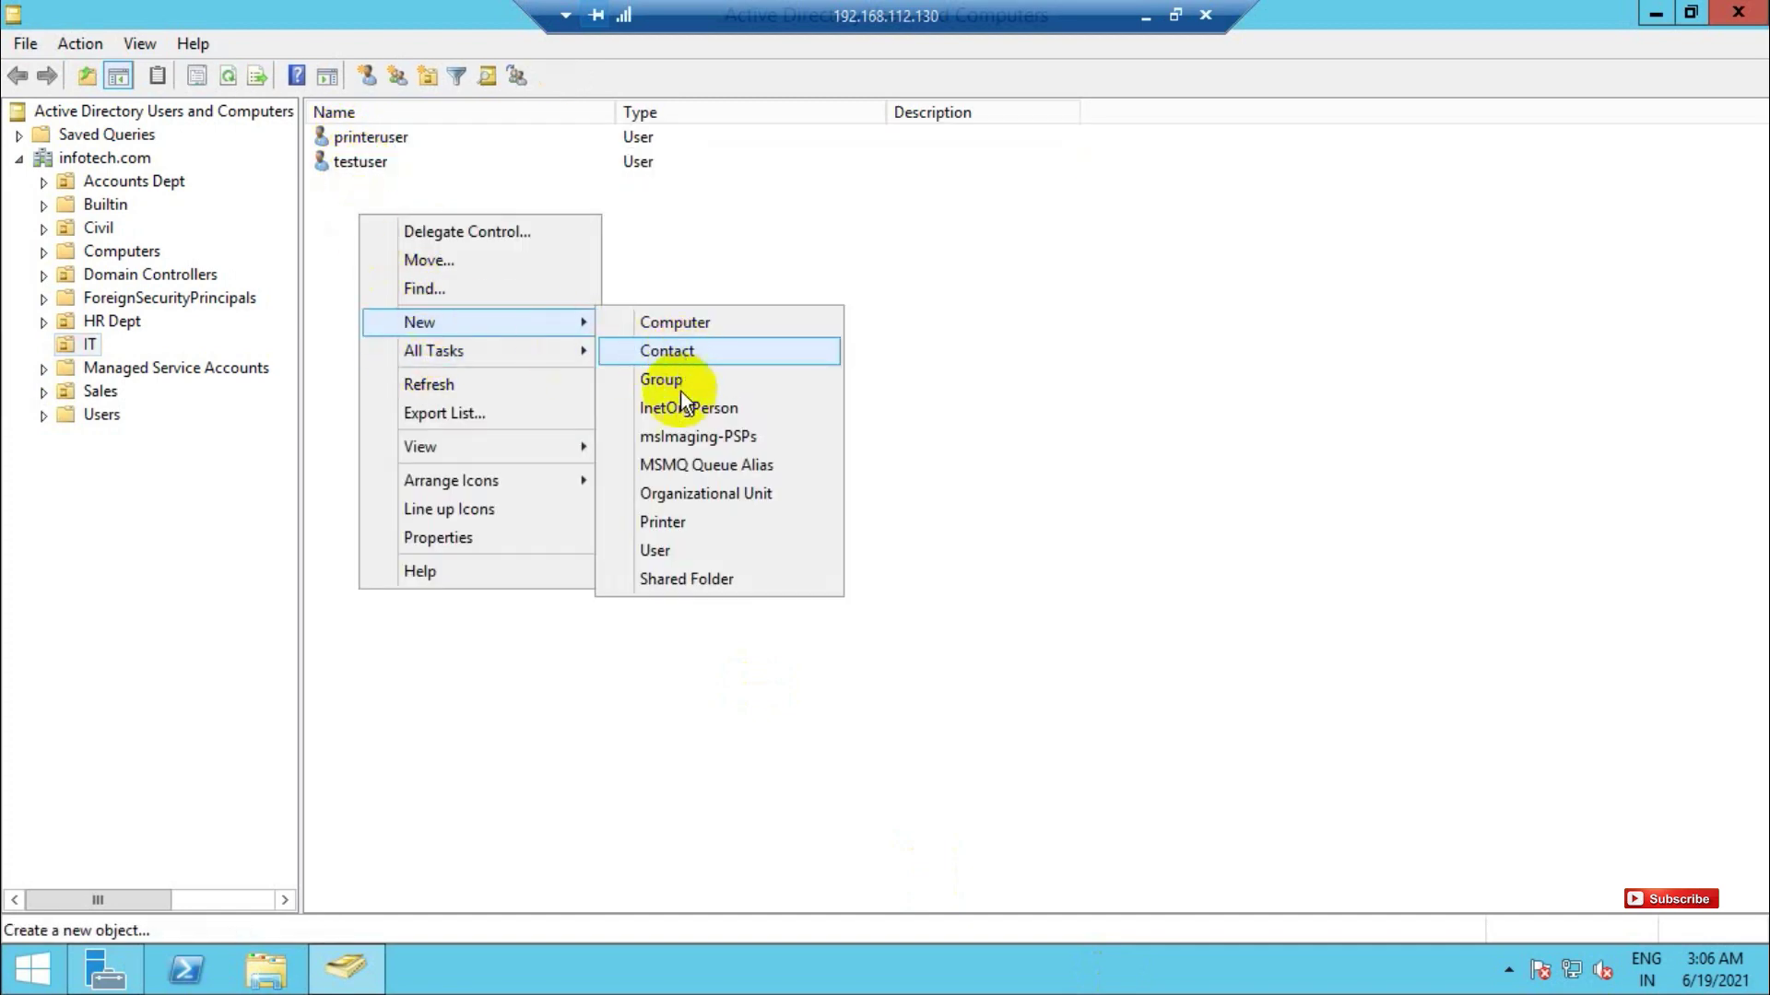
click(656, 551)
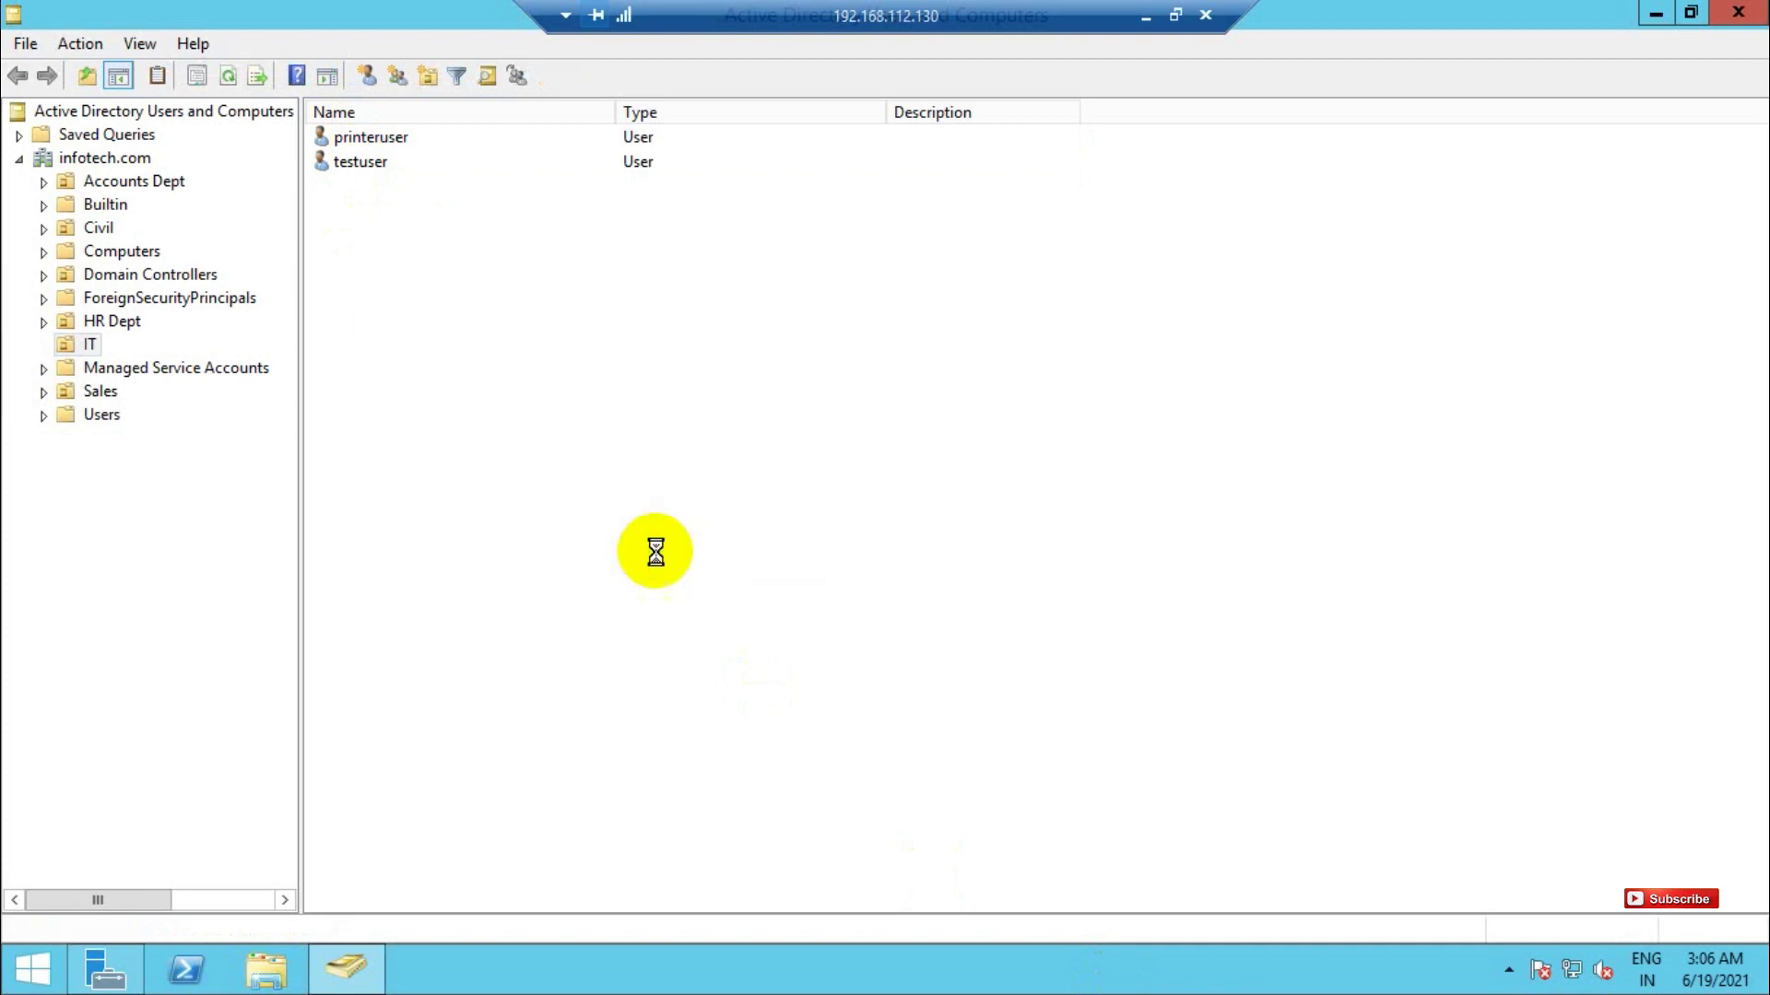
text(so)
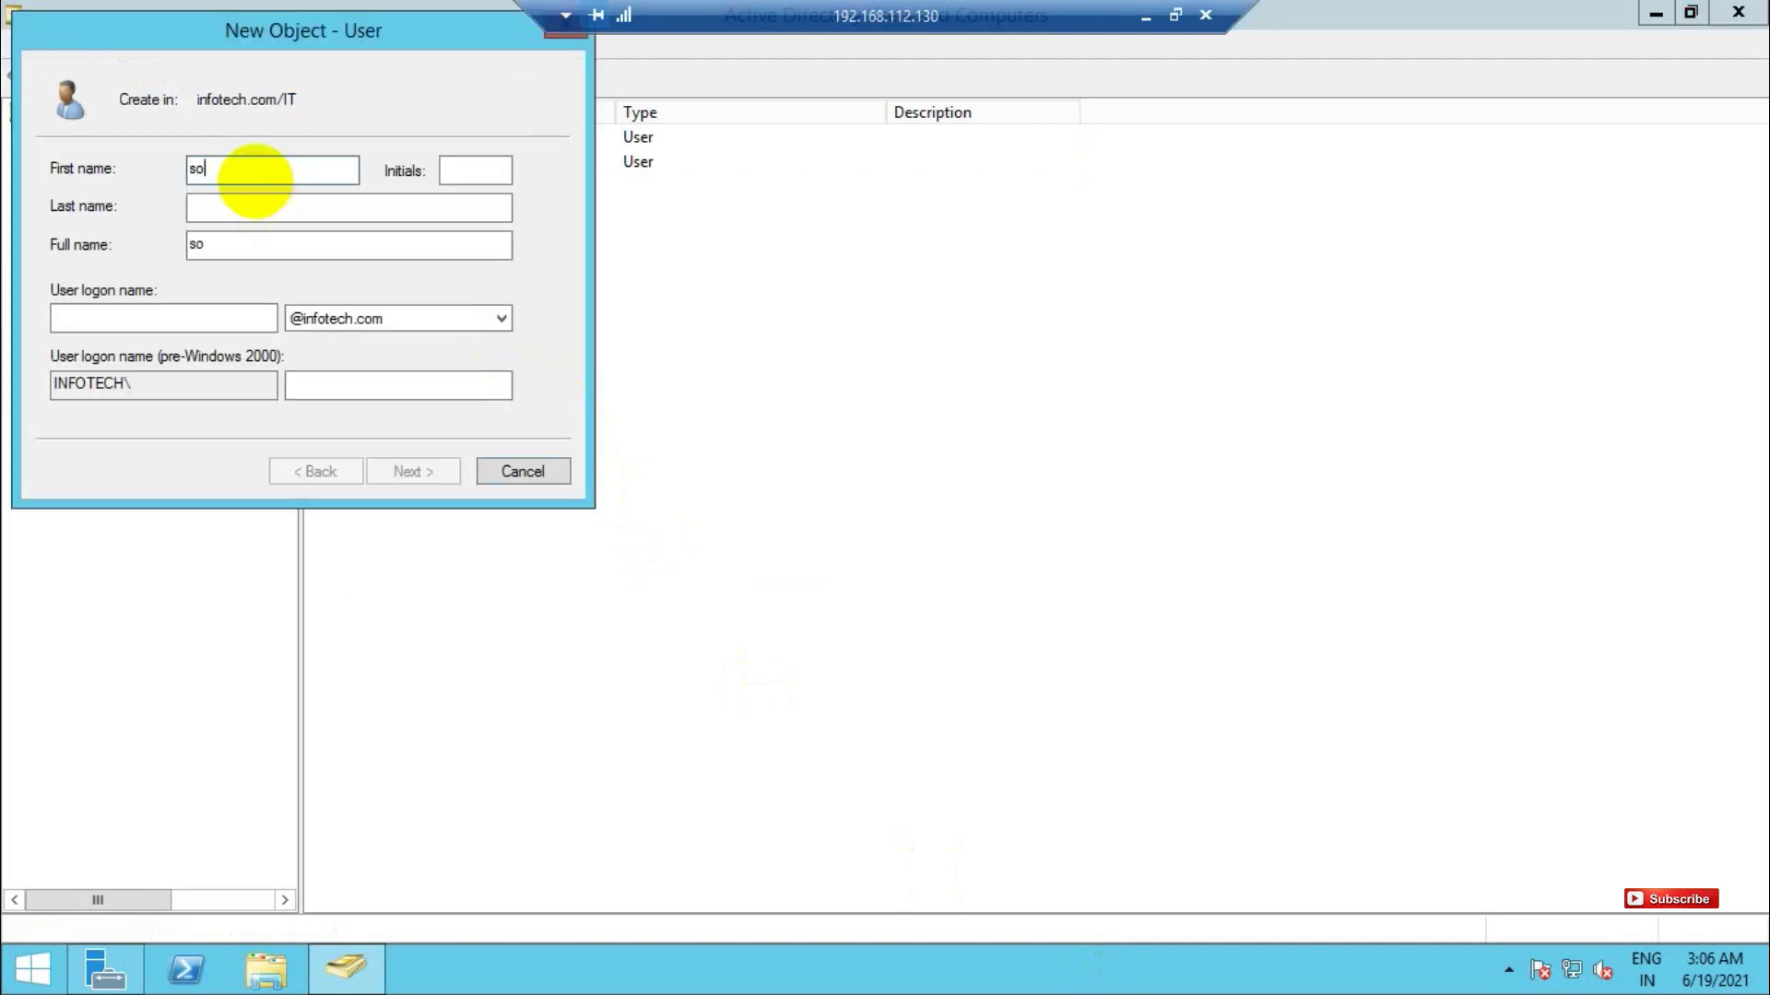
text(phoss)
key(BackSpace)
key(Tab)
key(Tab)
key(Tab)
key(Tab)
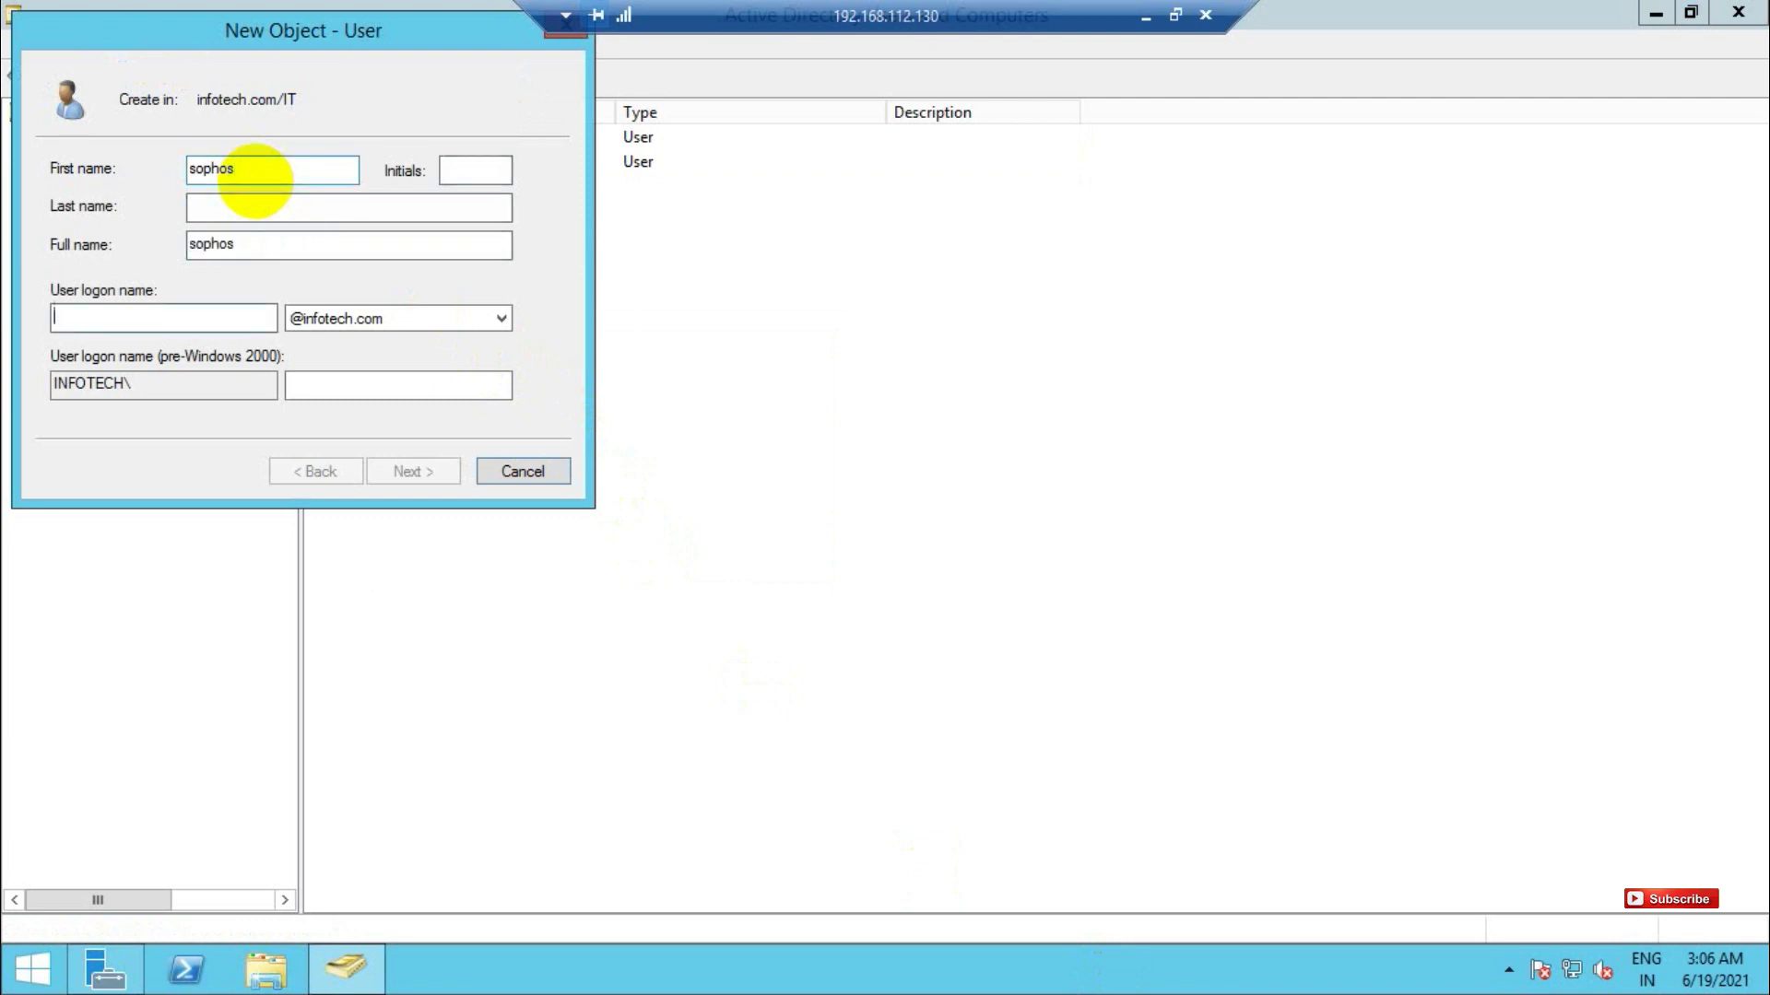
text(sophos)
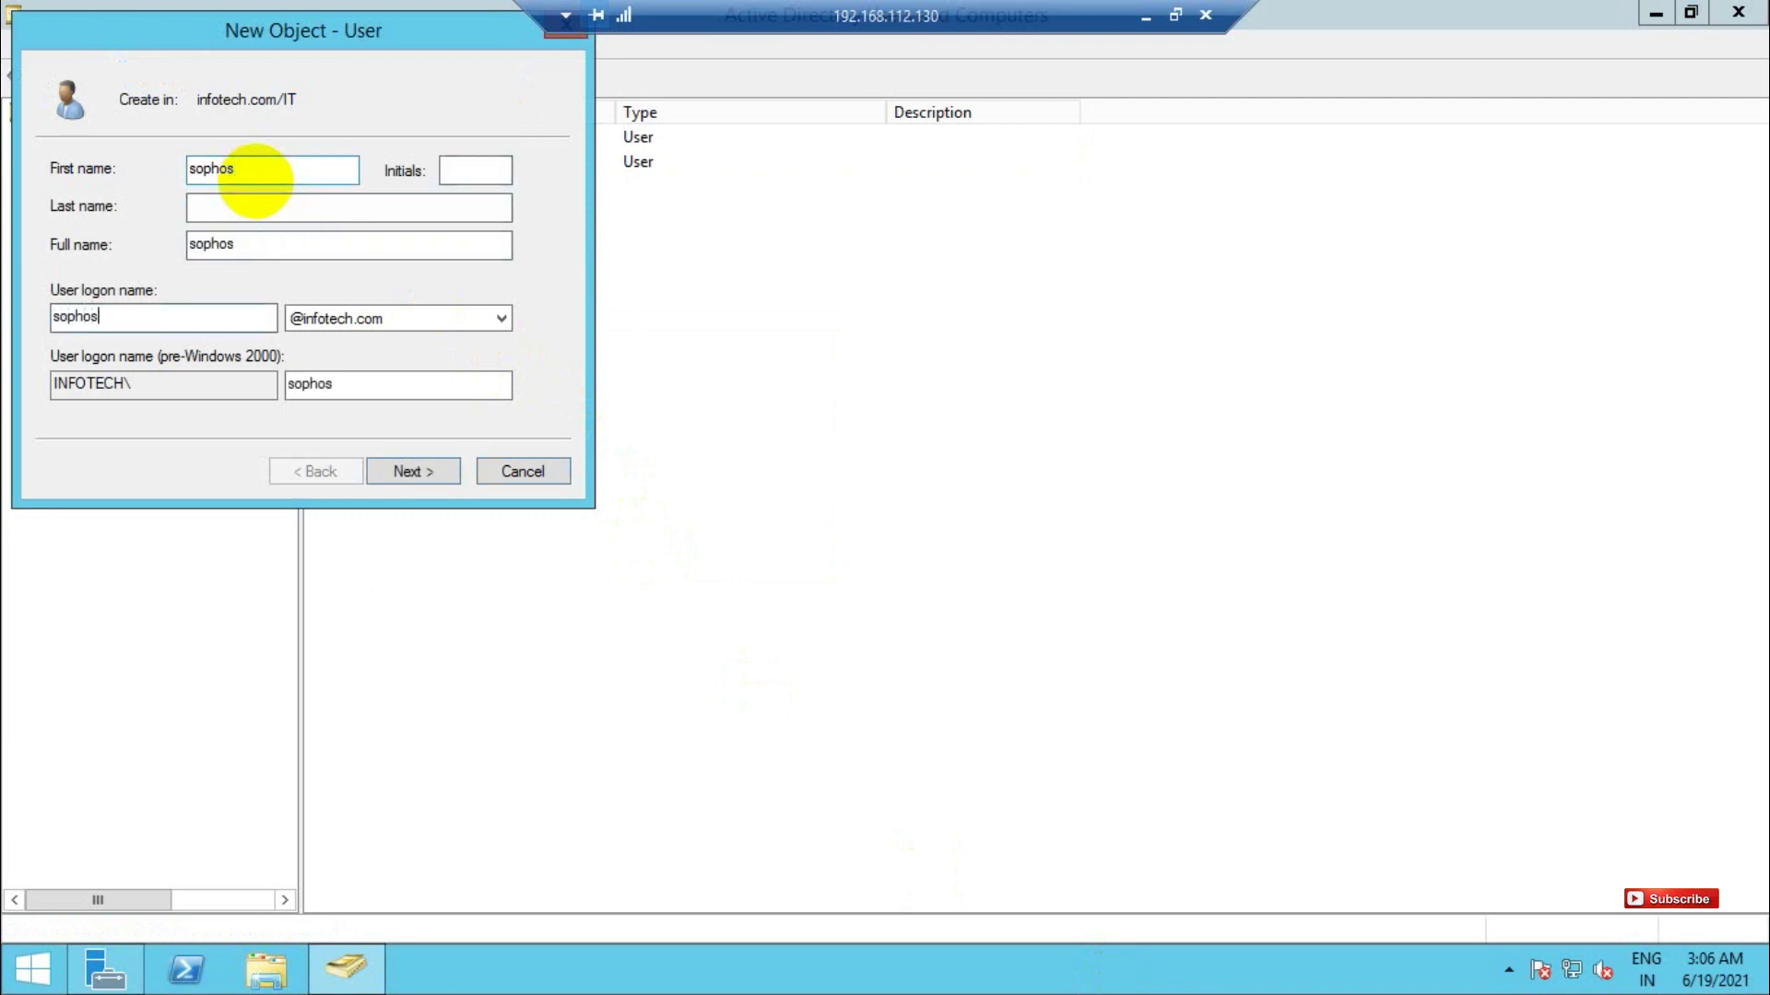
Set the account password, disable forced change at next logon, block password changes, and finish
click(430, 481)
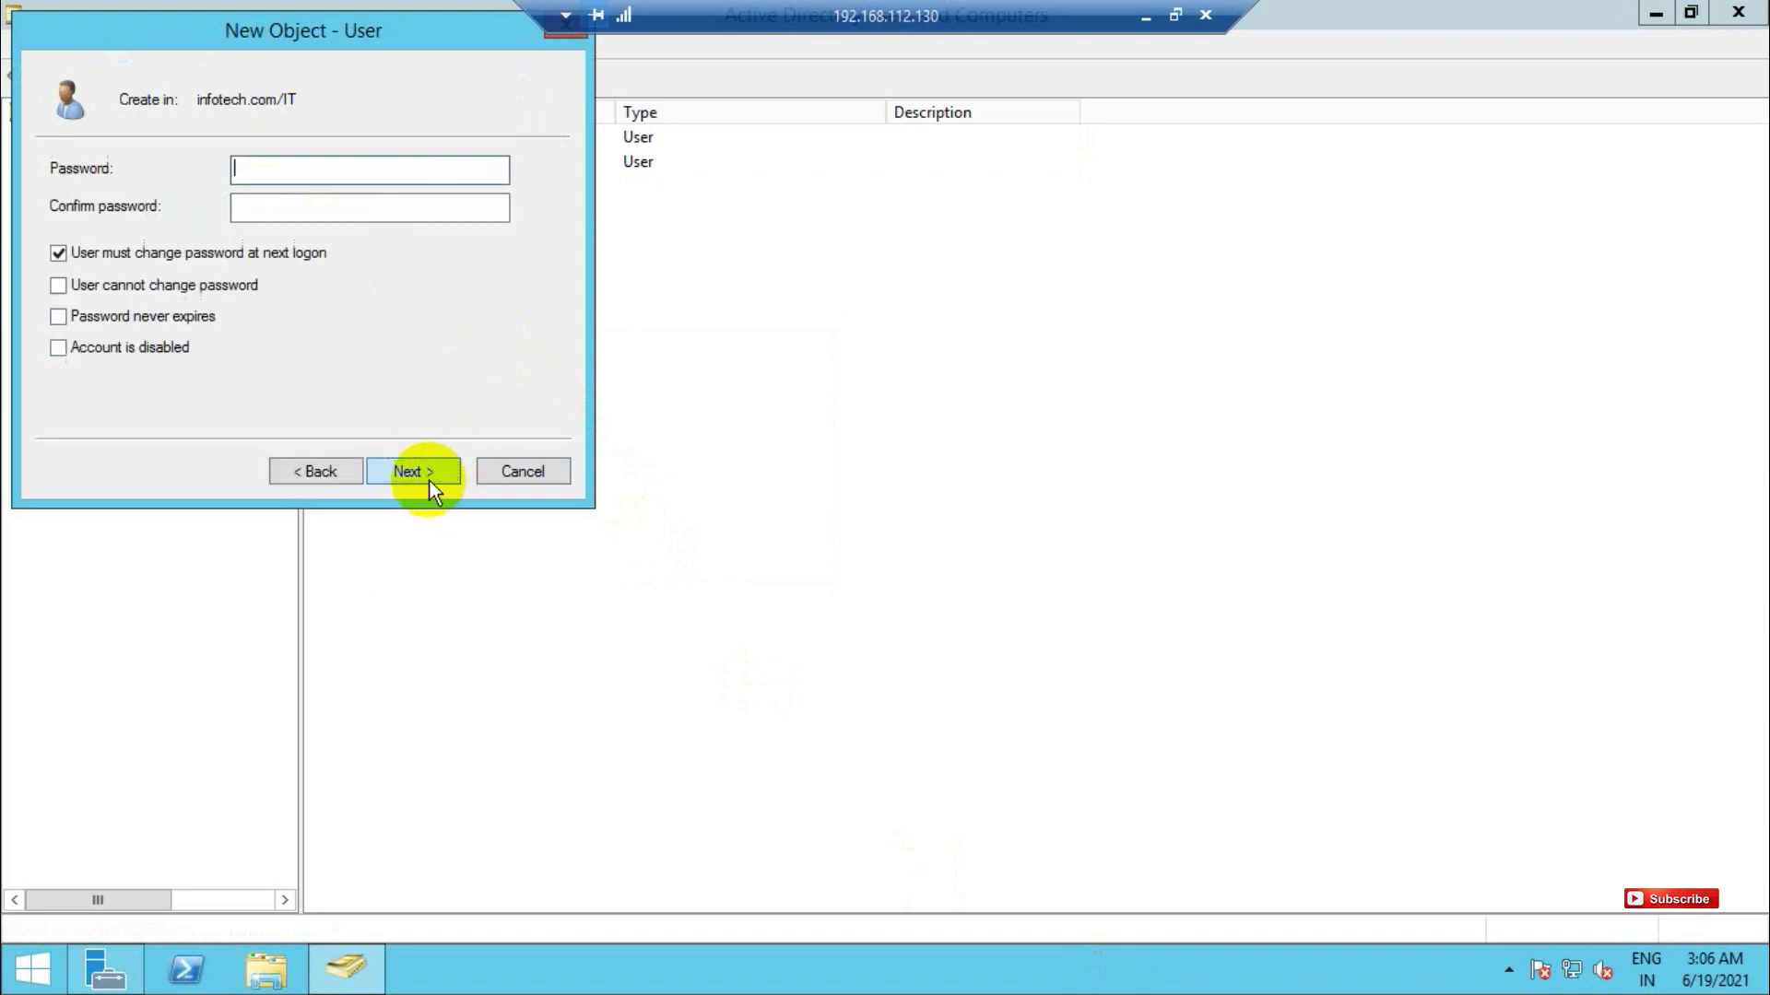
key(Caps_Lock)
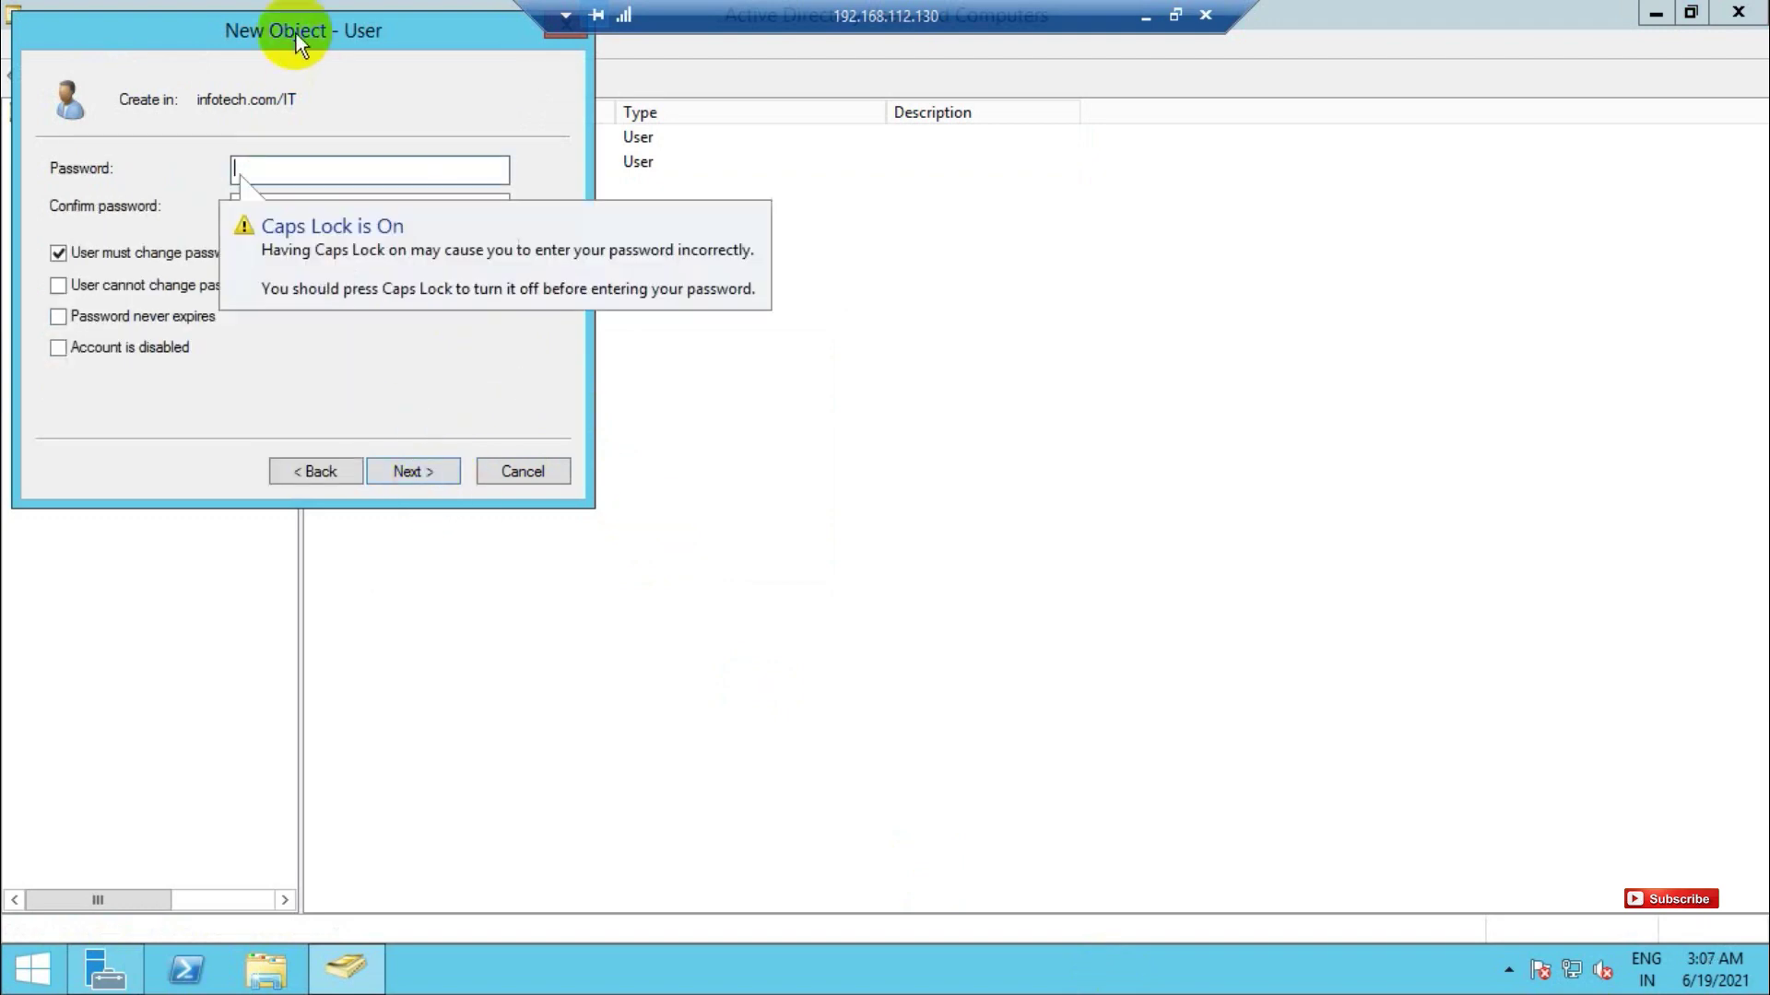
text(P@ssw0rd@1234)
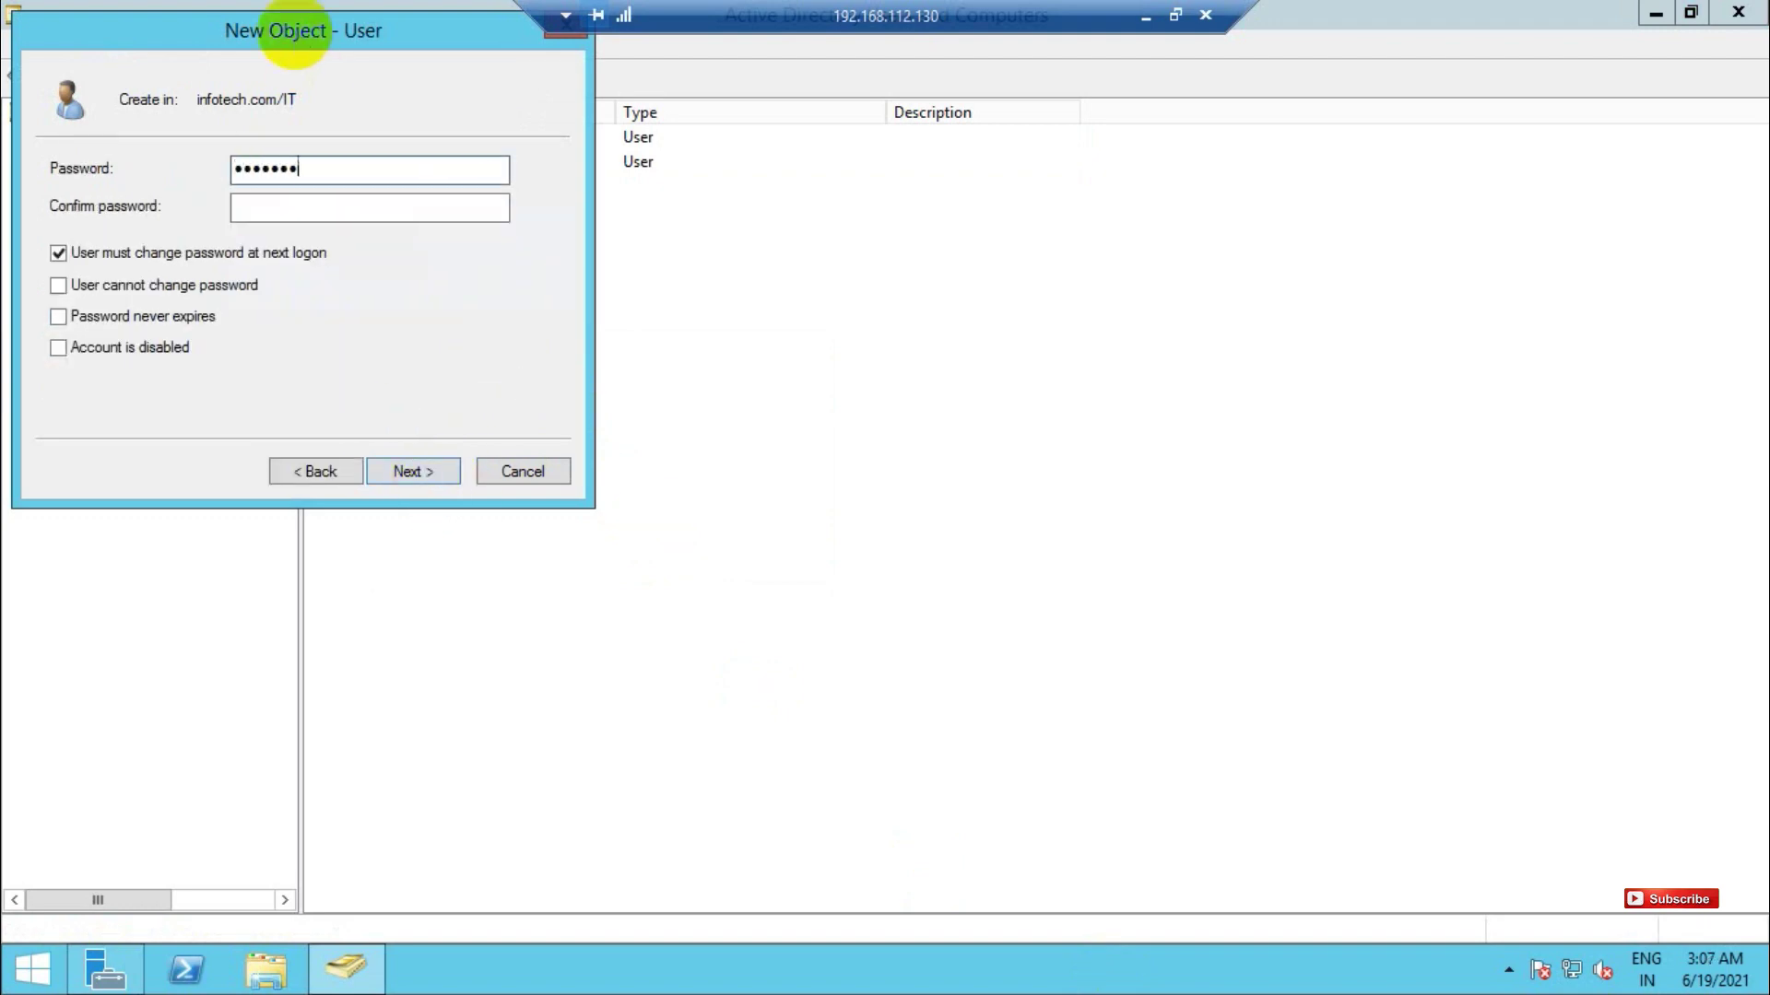
key(Tab)
text(P@ssw0)
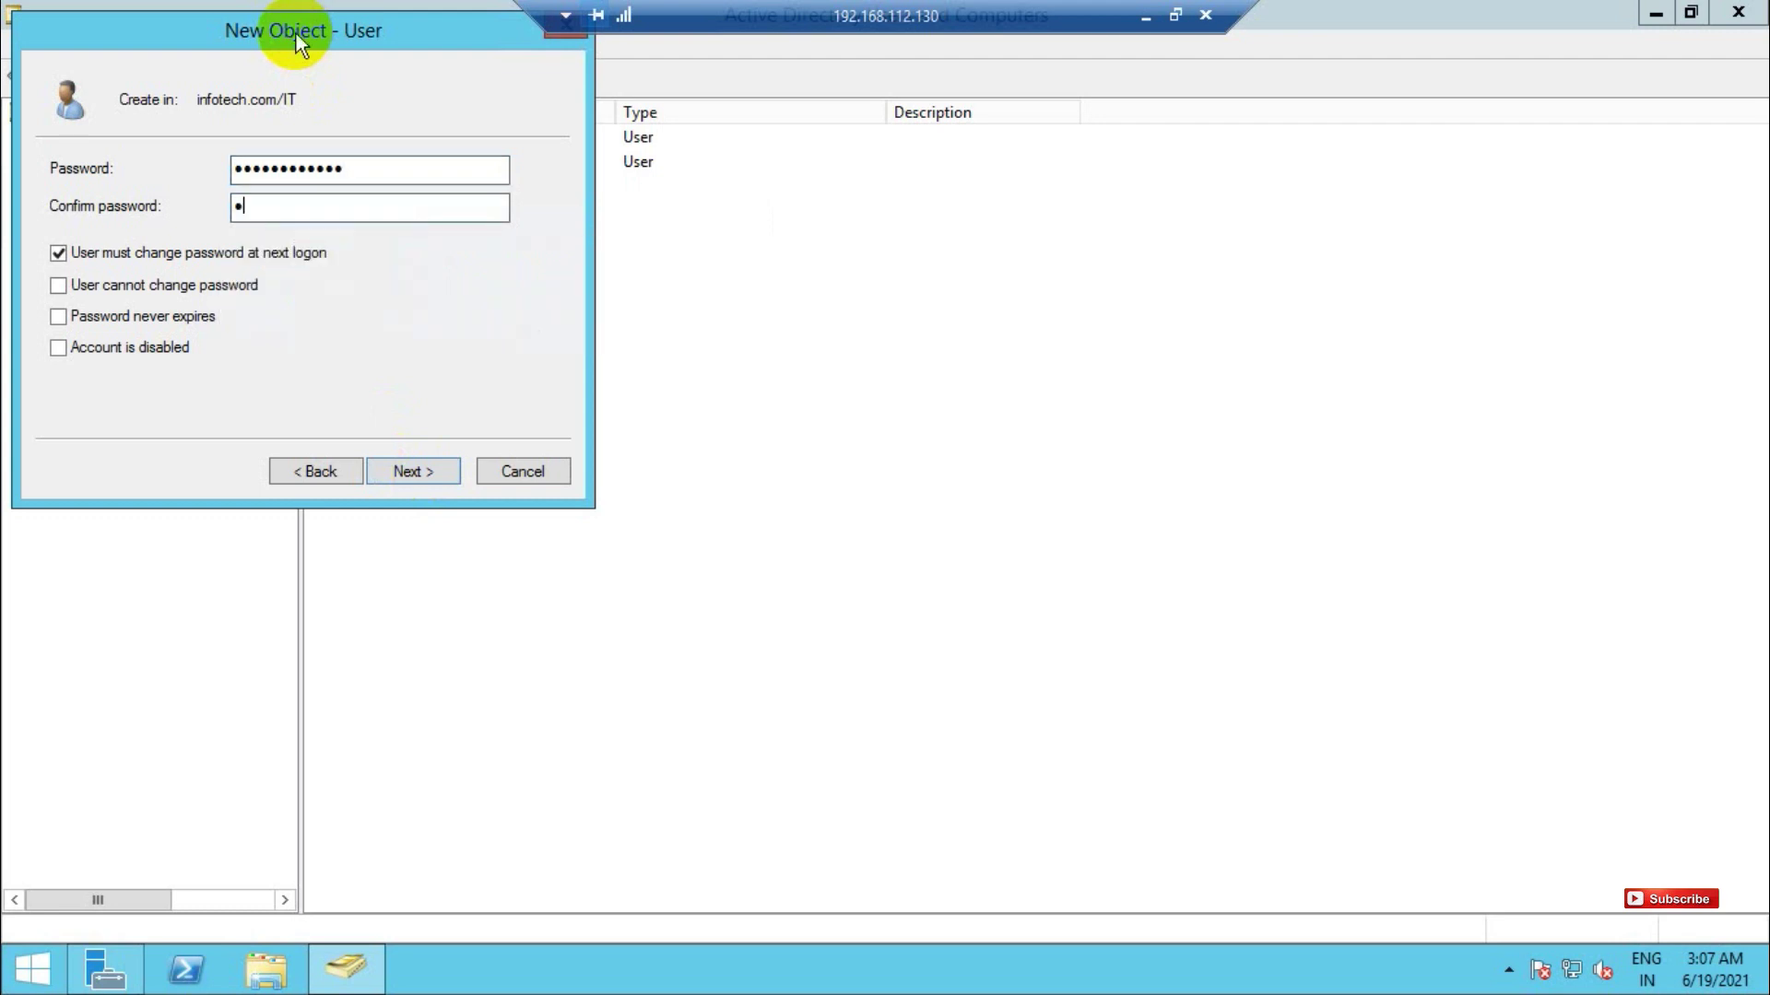
text(rd@1234)
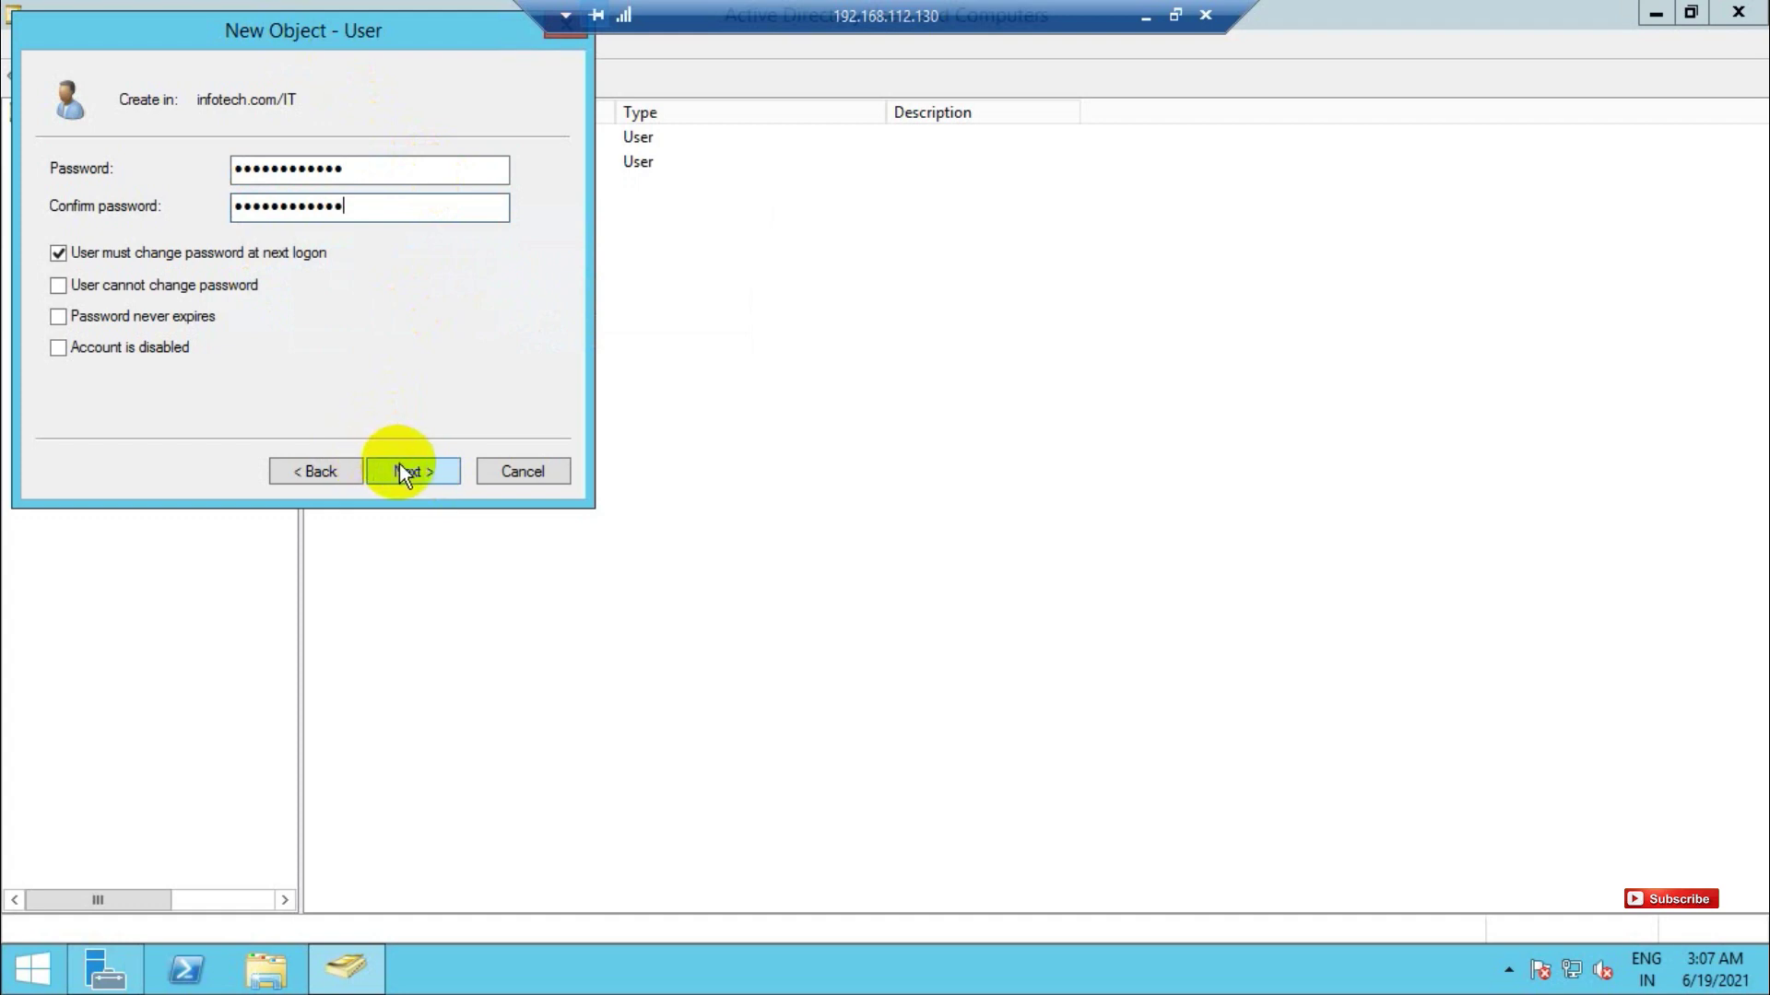
click(55, 253)
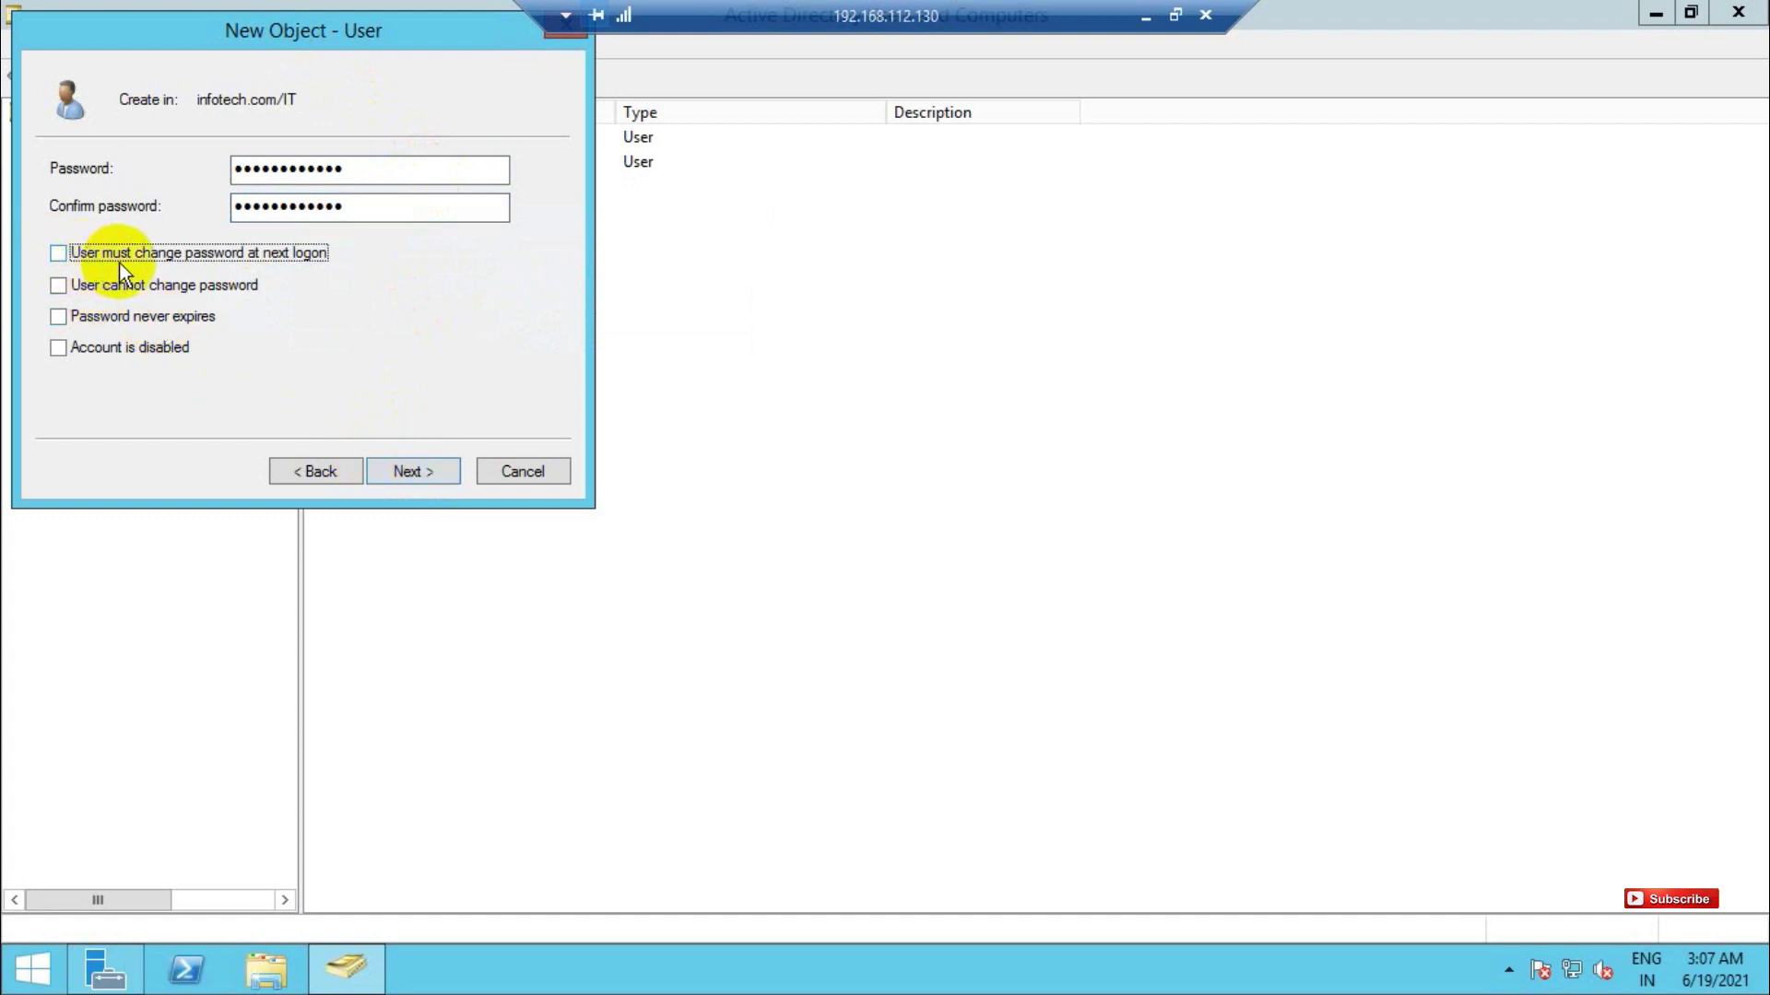
click(59, 285)
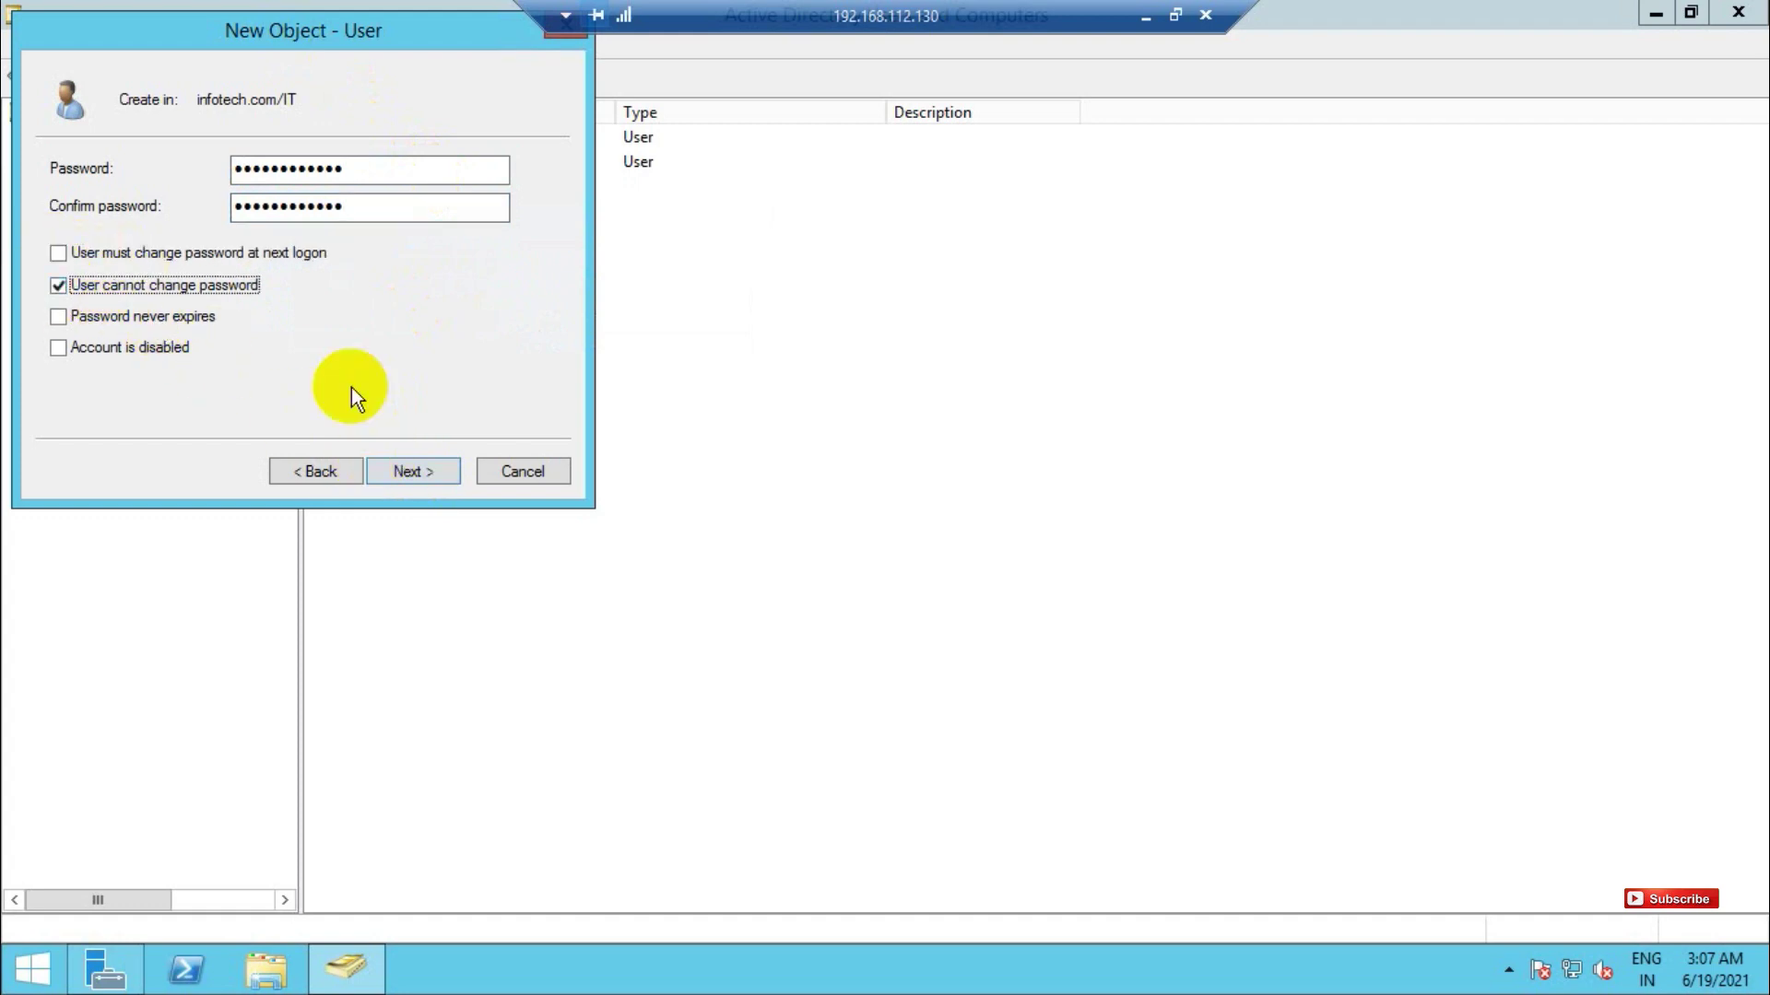
click(416, 471)
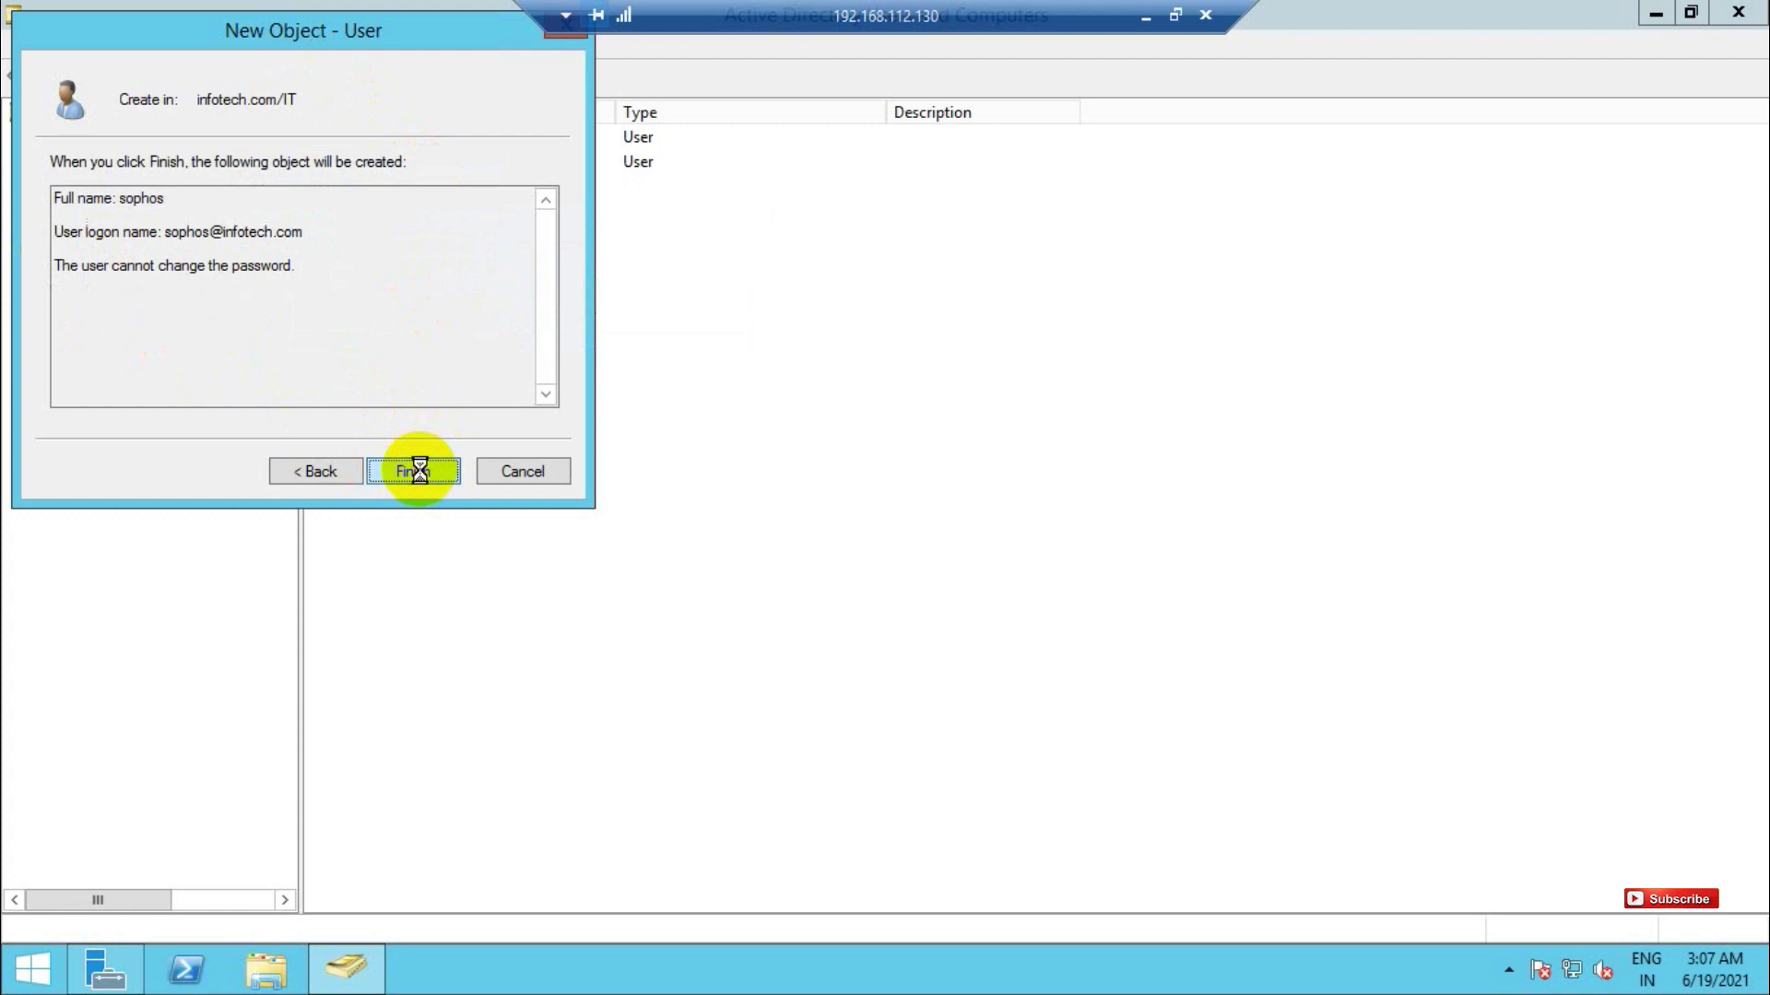
click(416, 471)
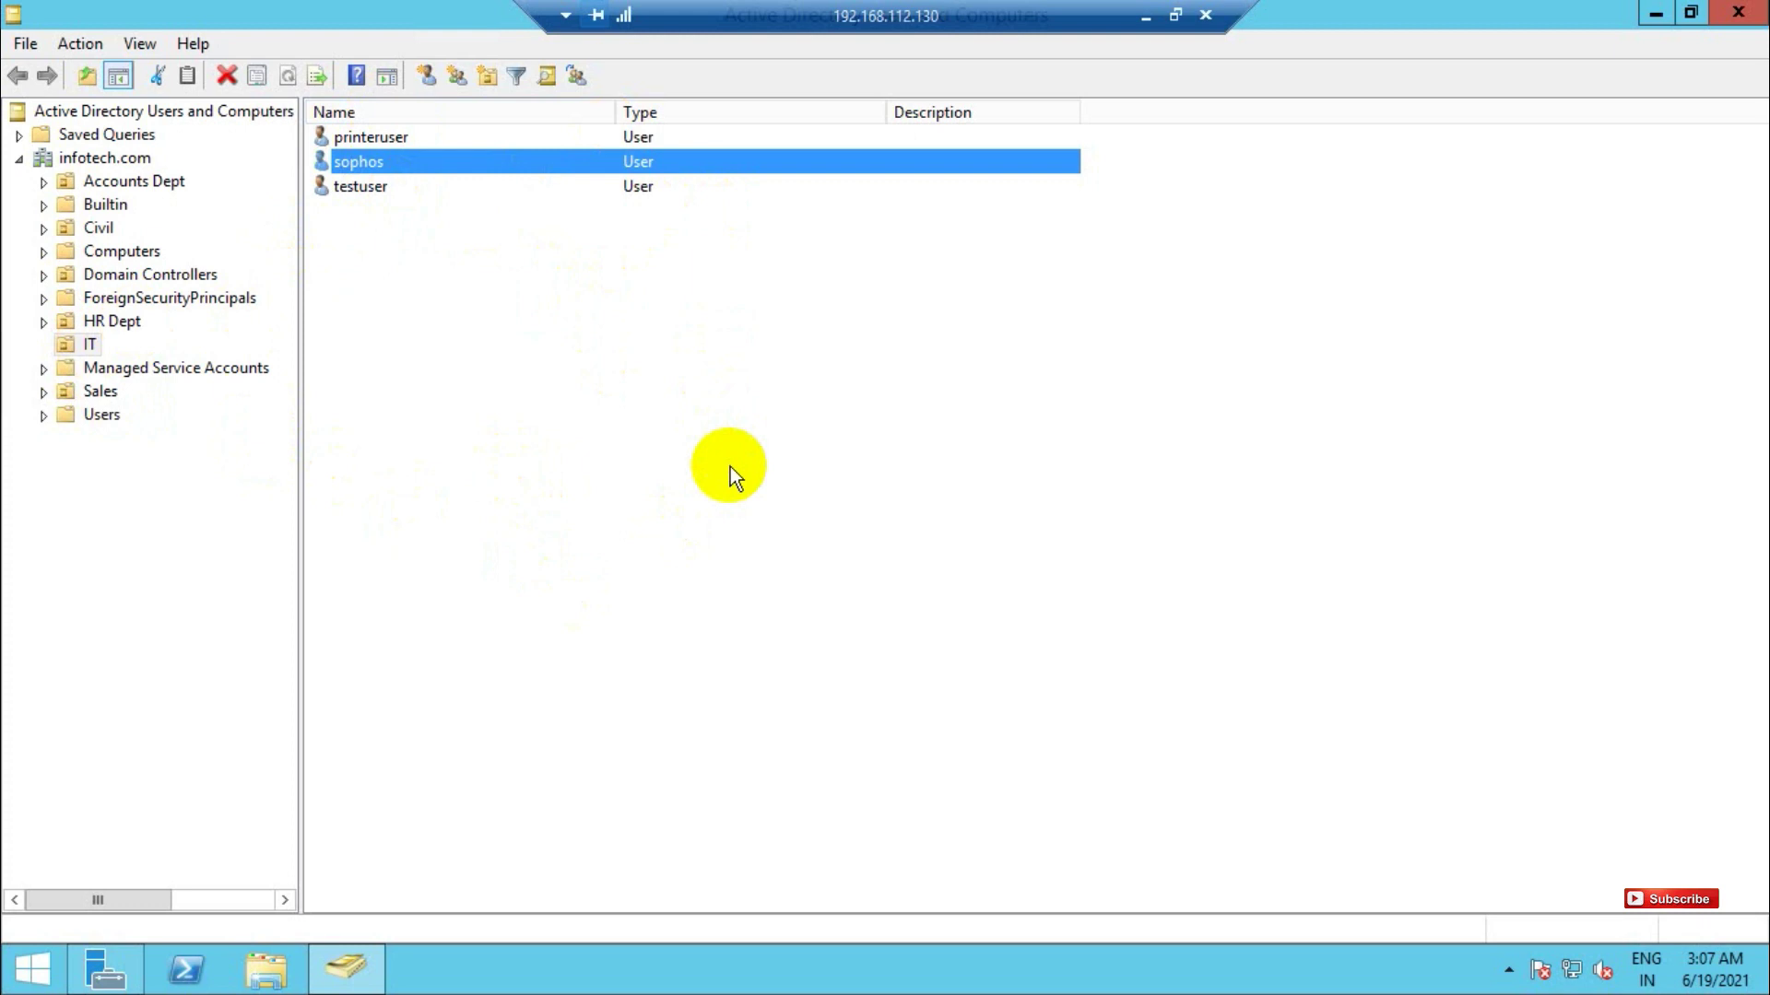
click(1146, 15)
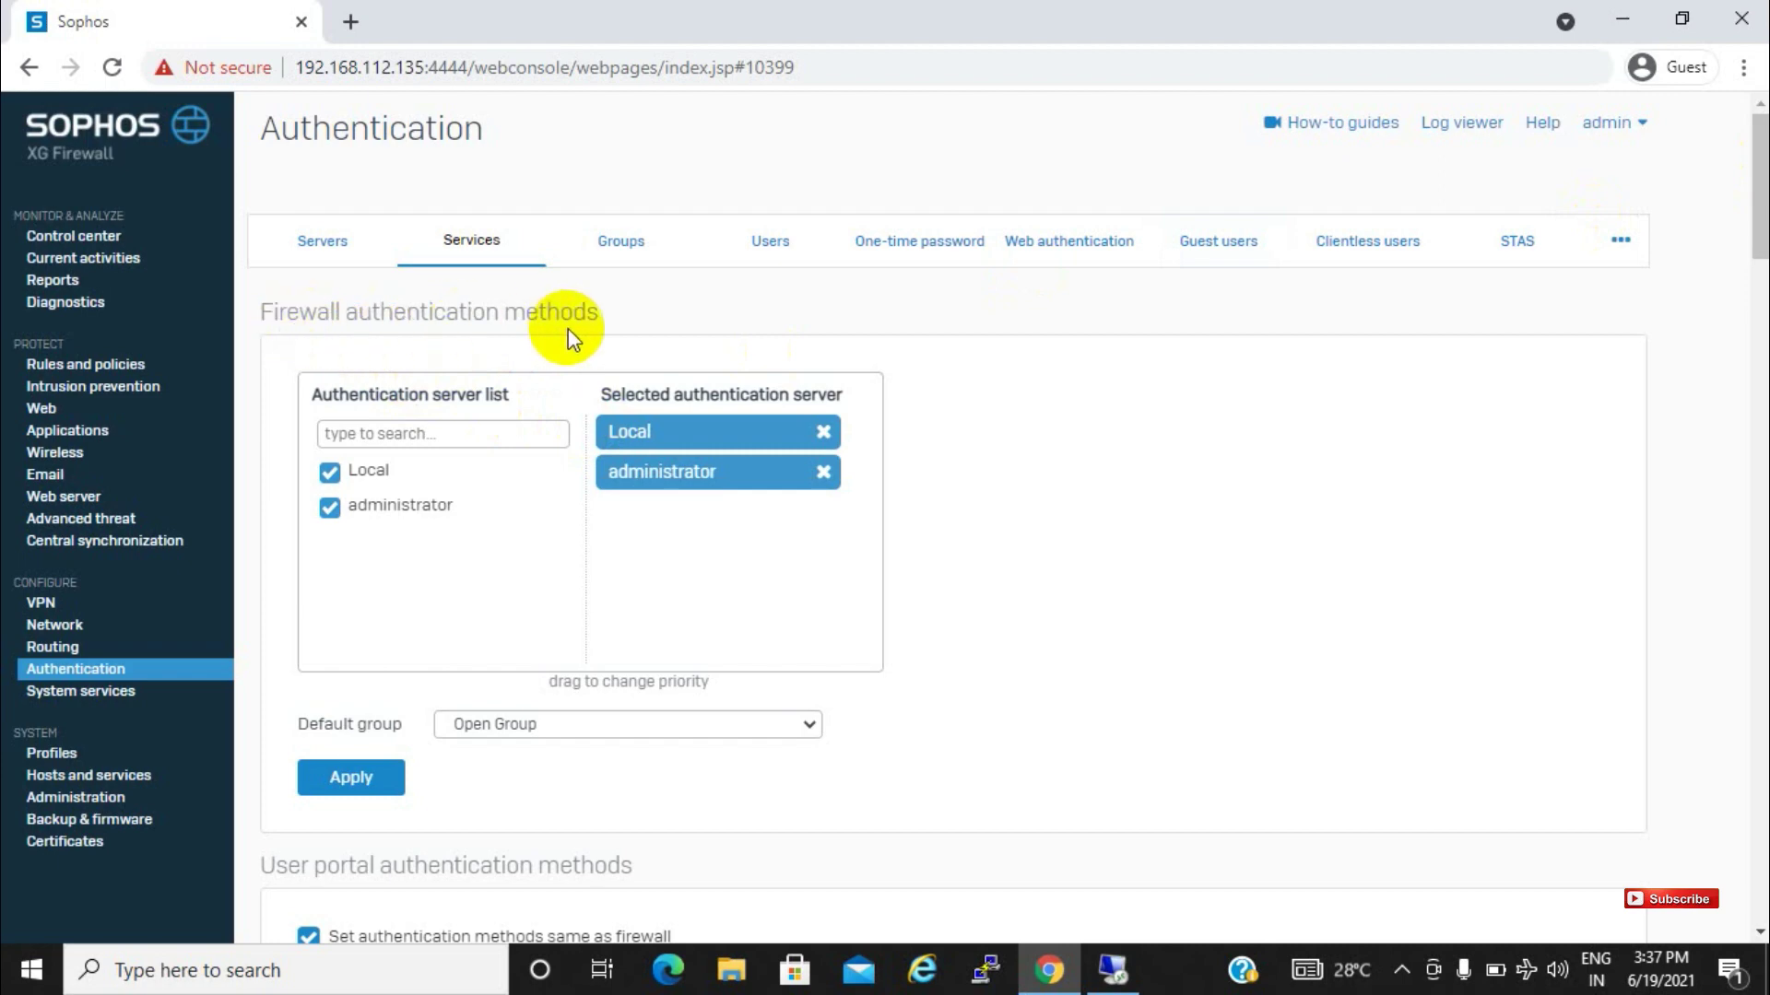
Preview the captive portal sign-in page from Web authentication, then close the preview
click(1090, 257)
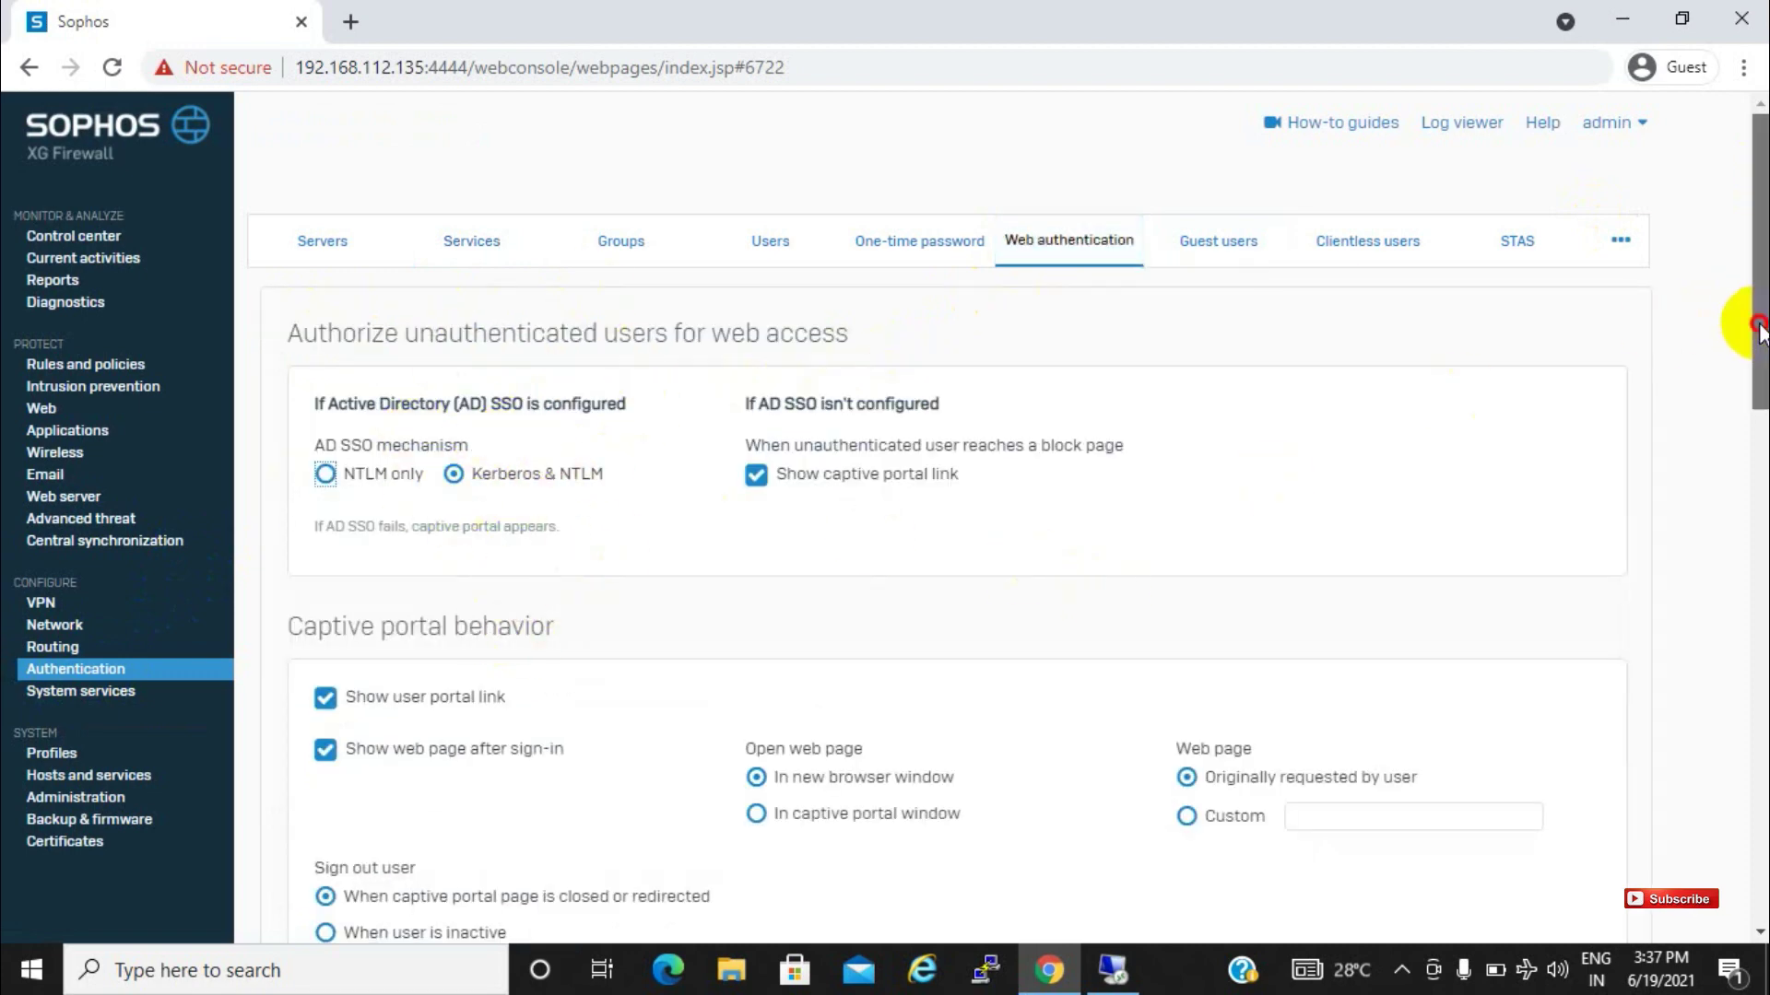
drag(1757, 327, 1707, 846)
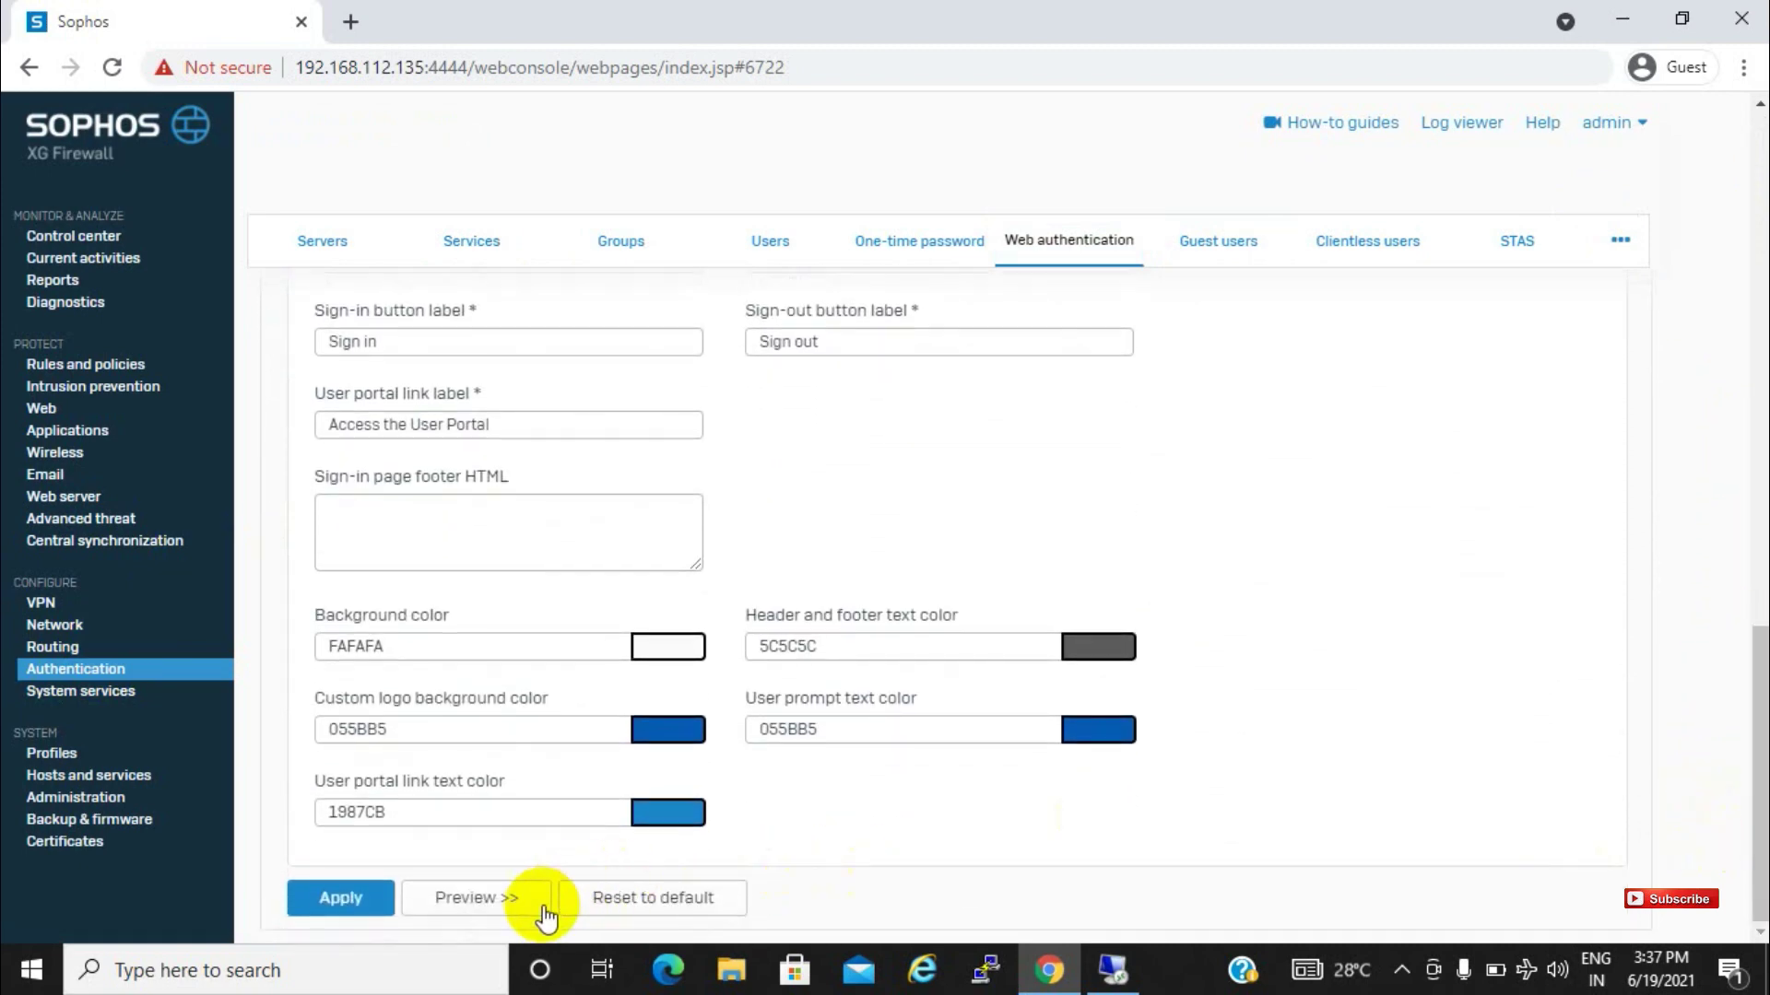
click(516, 899)
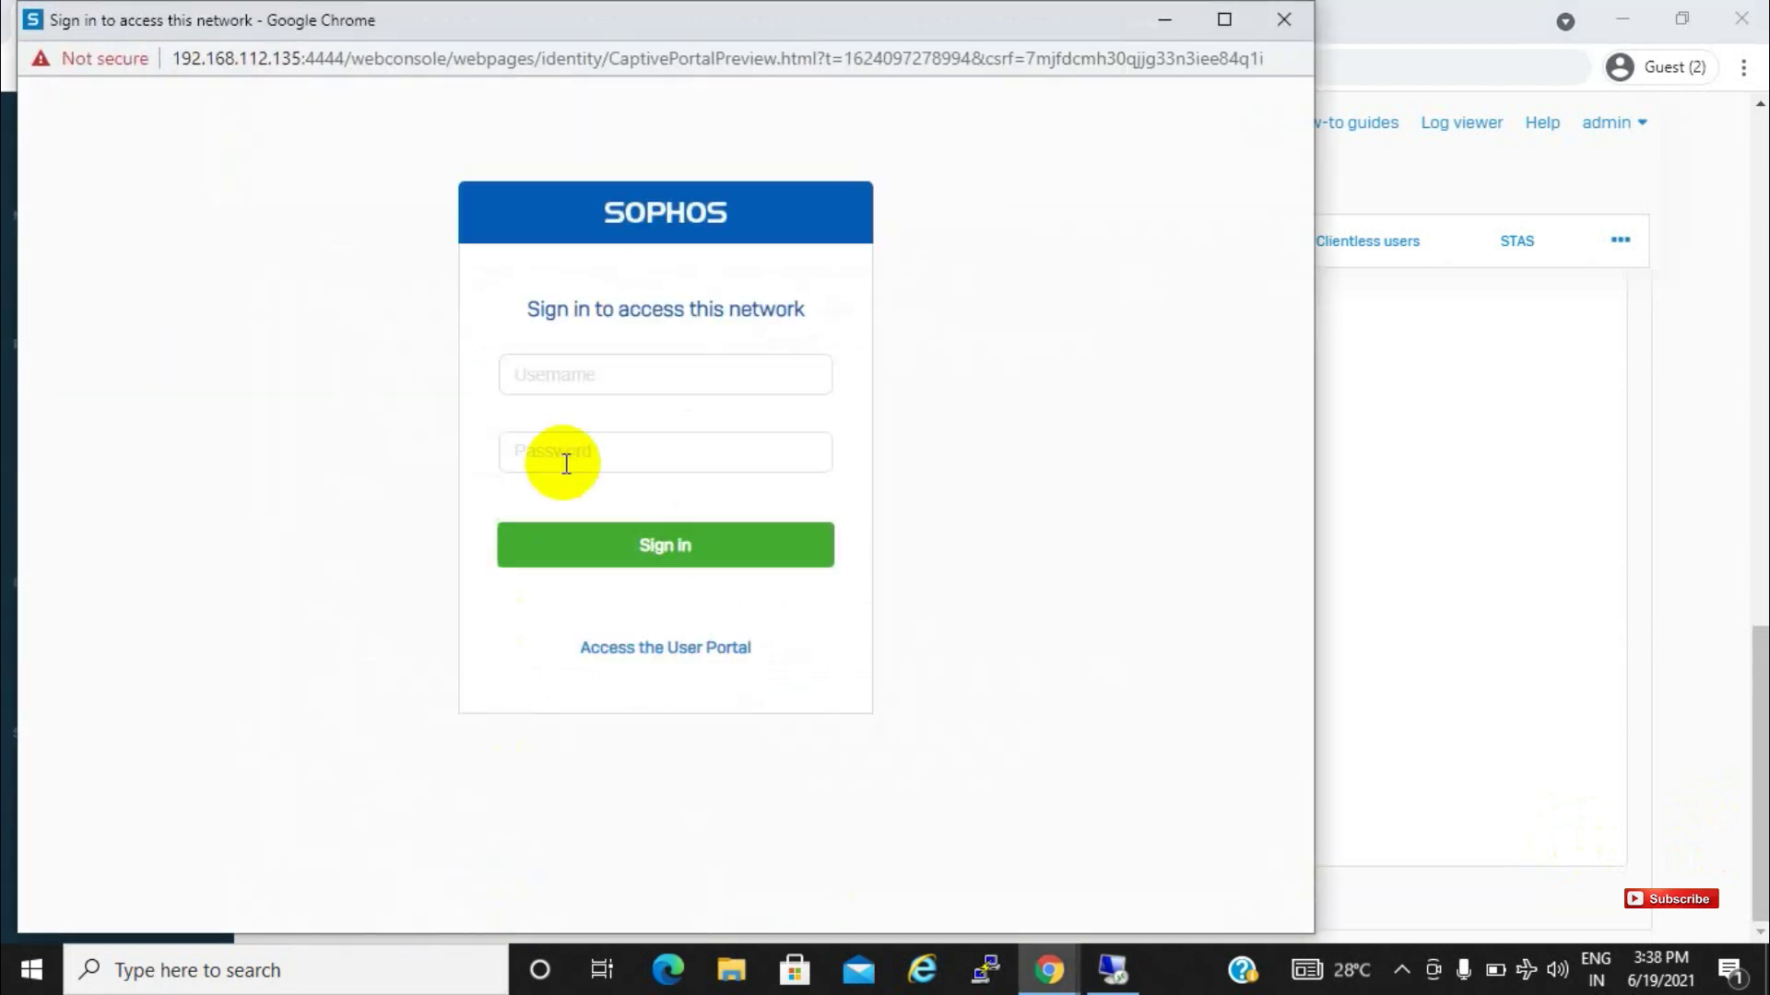
click(565, 380)
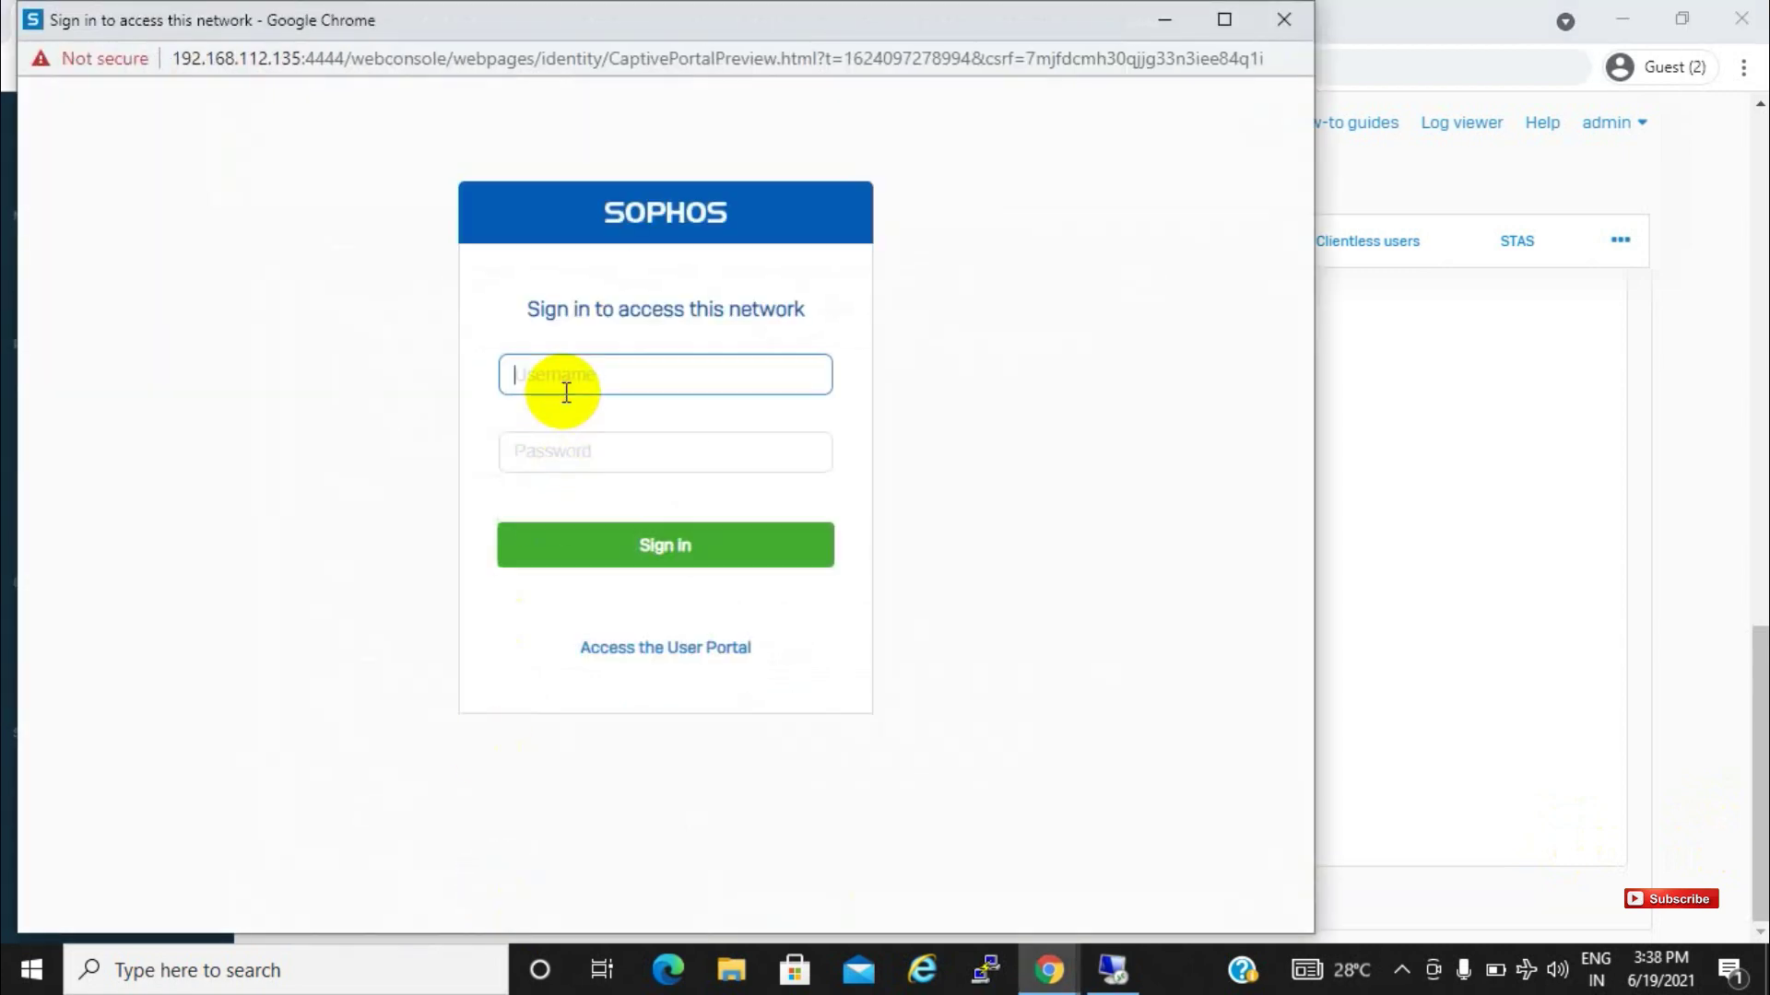
click(1270, 20)
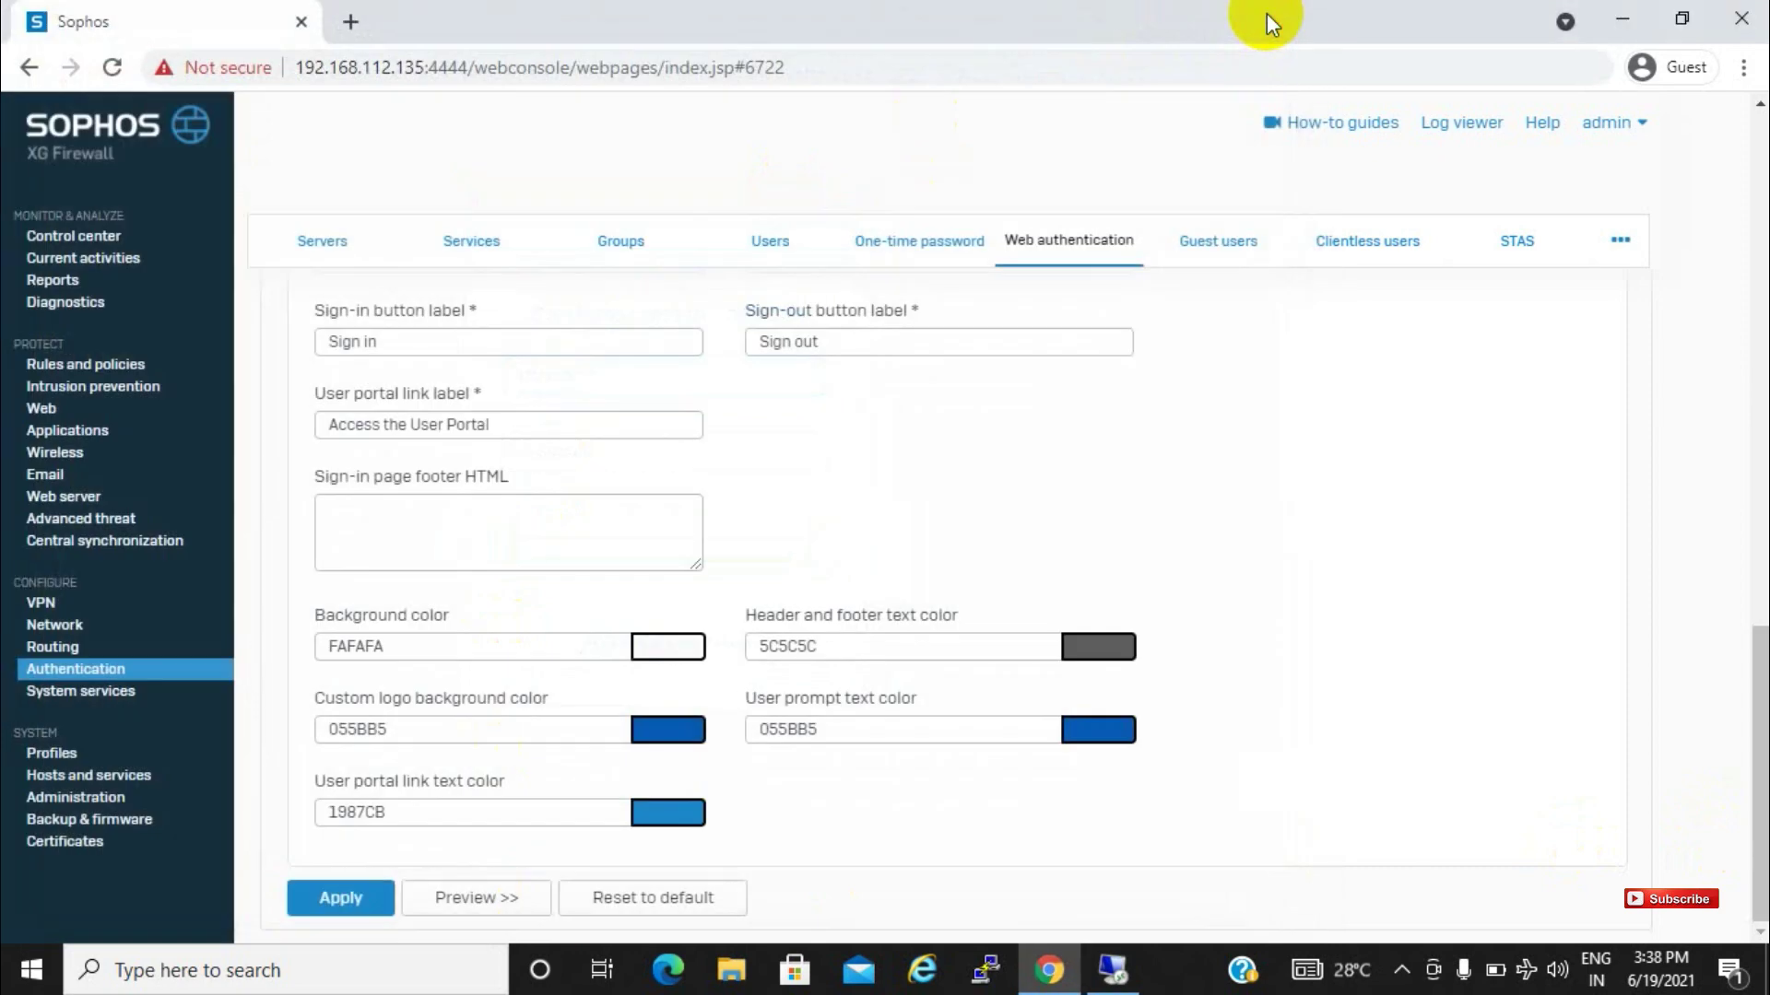
Open a new blank browser tab alongside the firewall console tab
drag(1750, 654, 1704, 97)
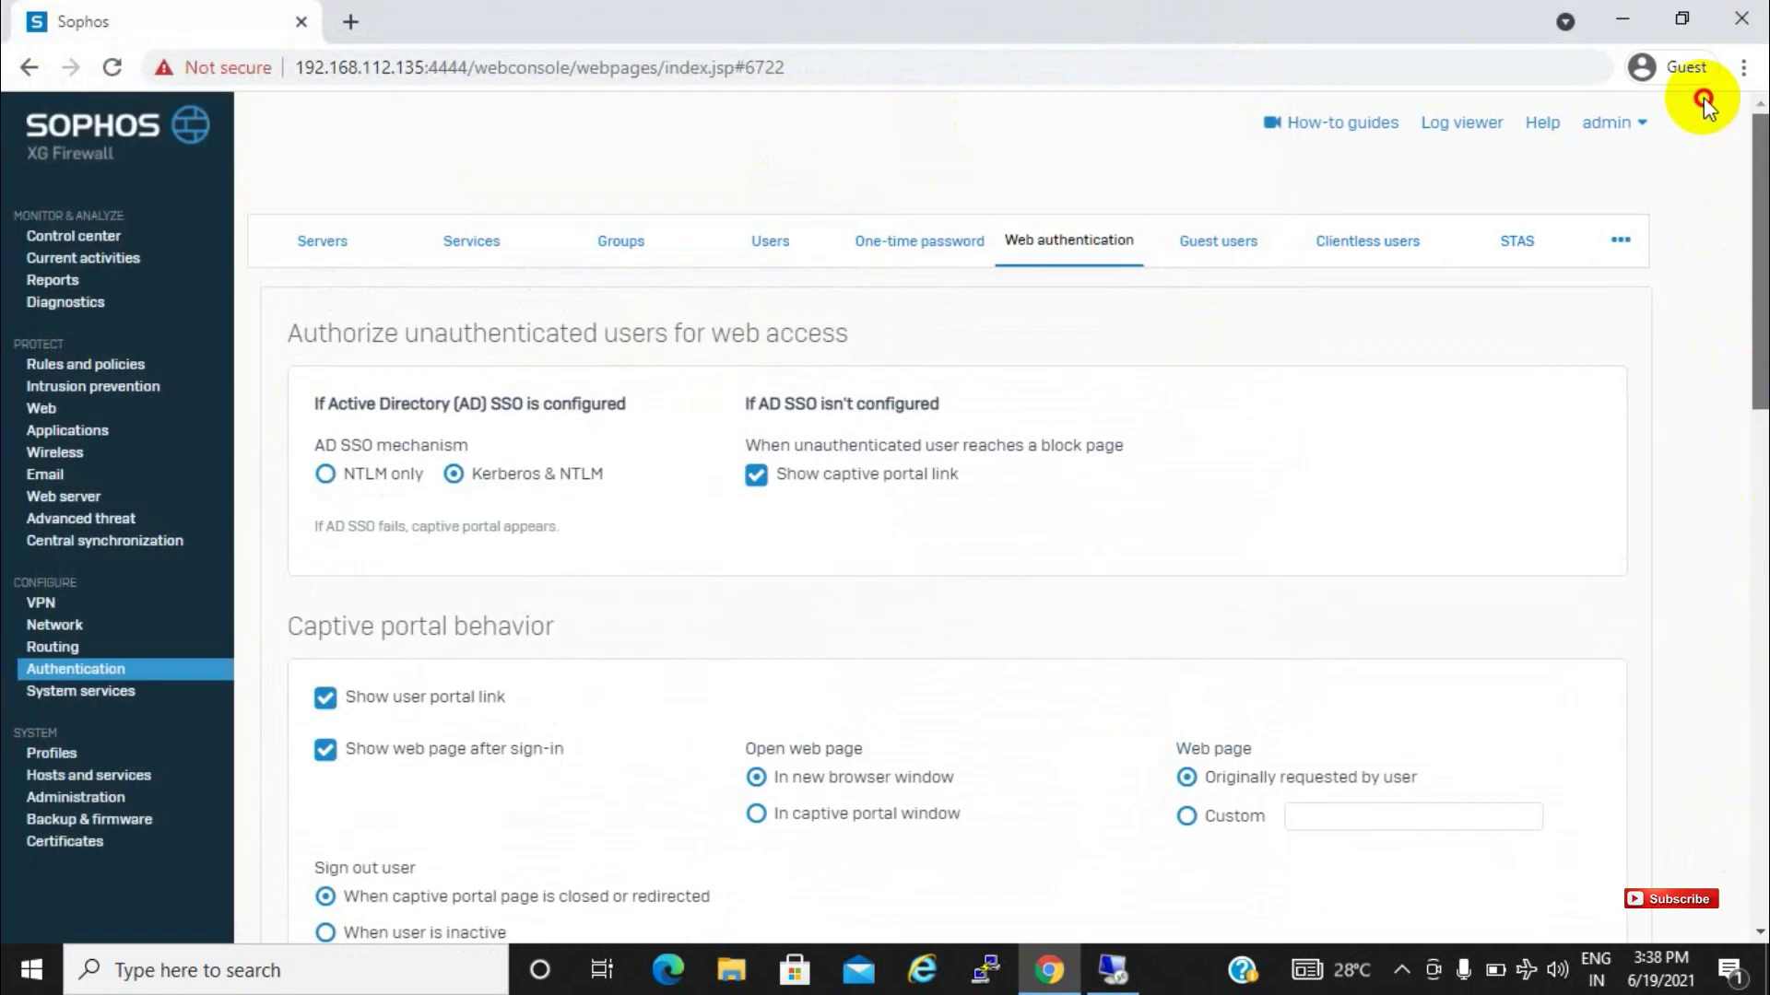
click(349, 22)
click(138, 18)
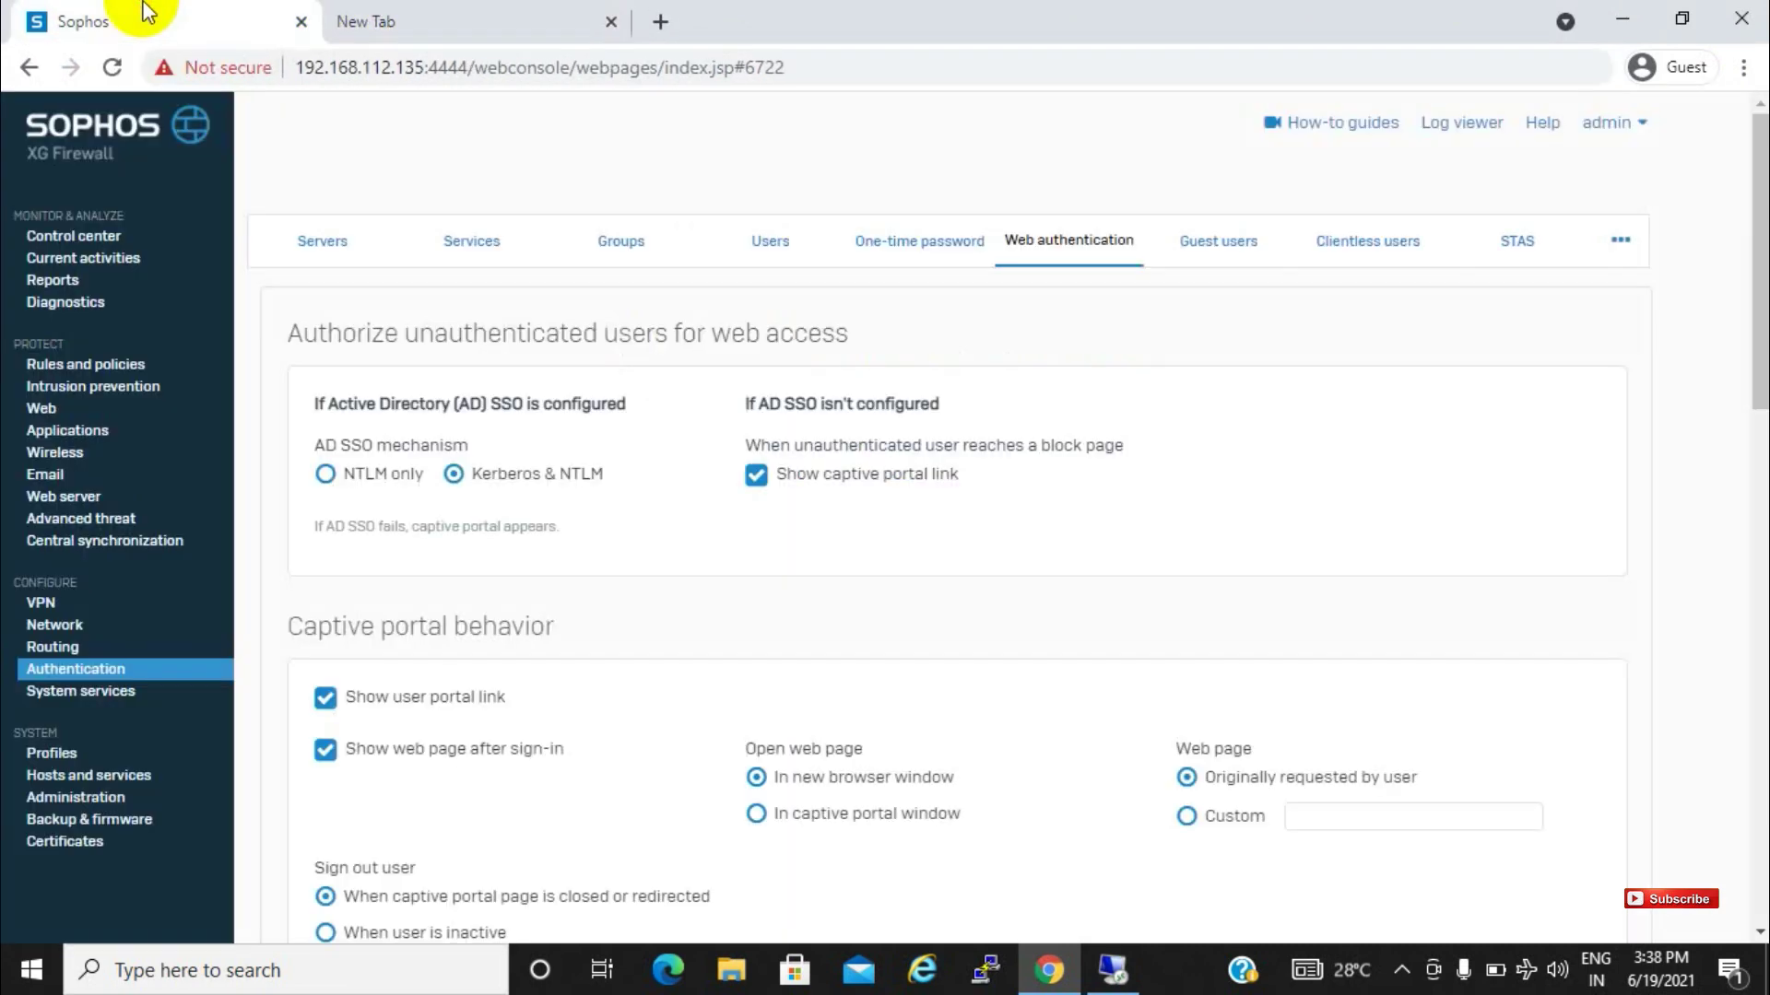
click(479, 241)
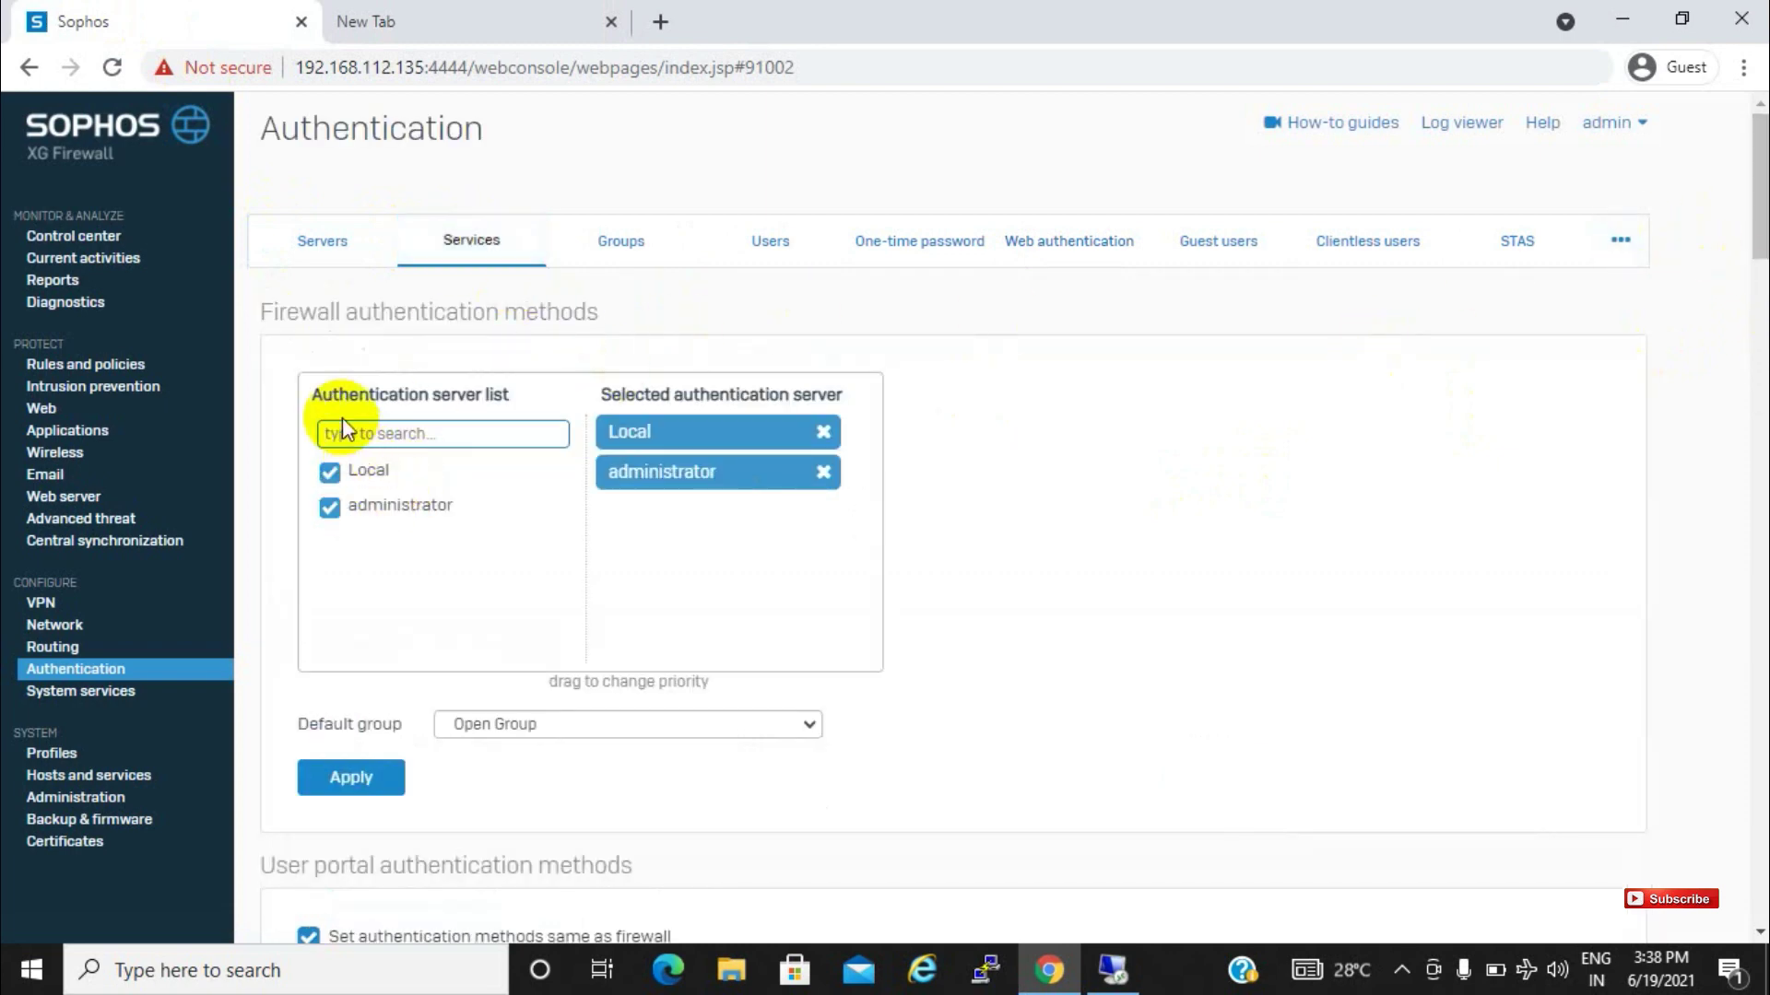
click(513, 11)
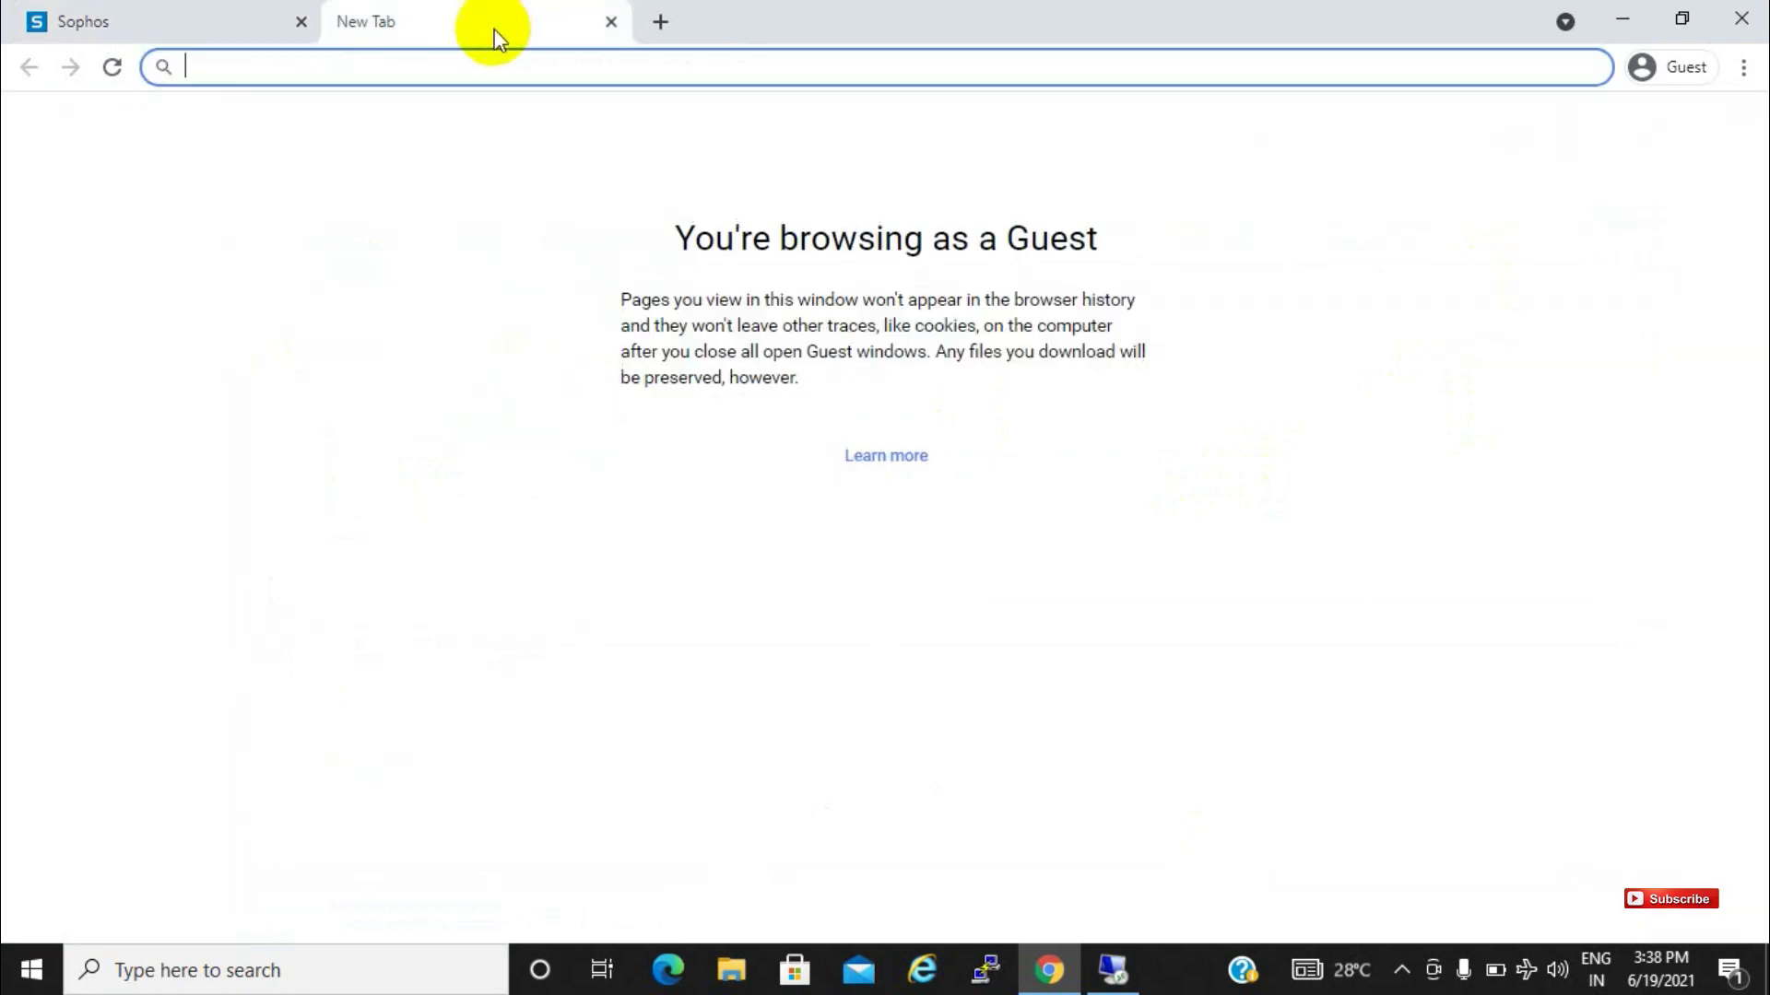
text(http)
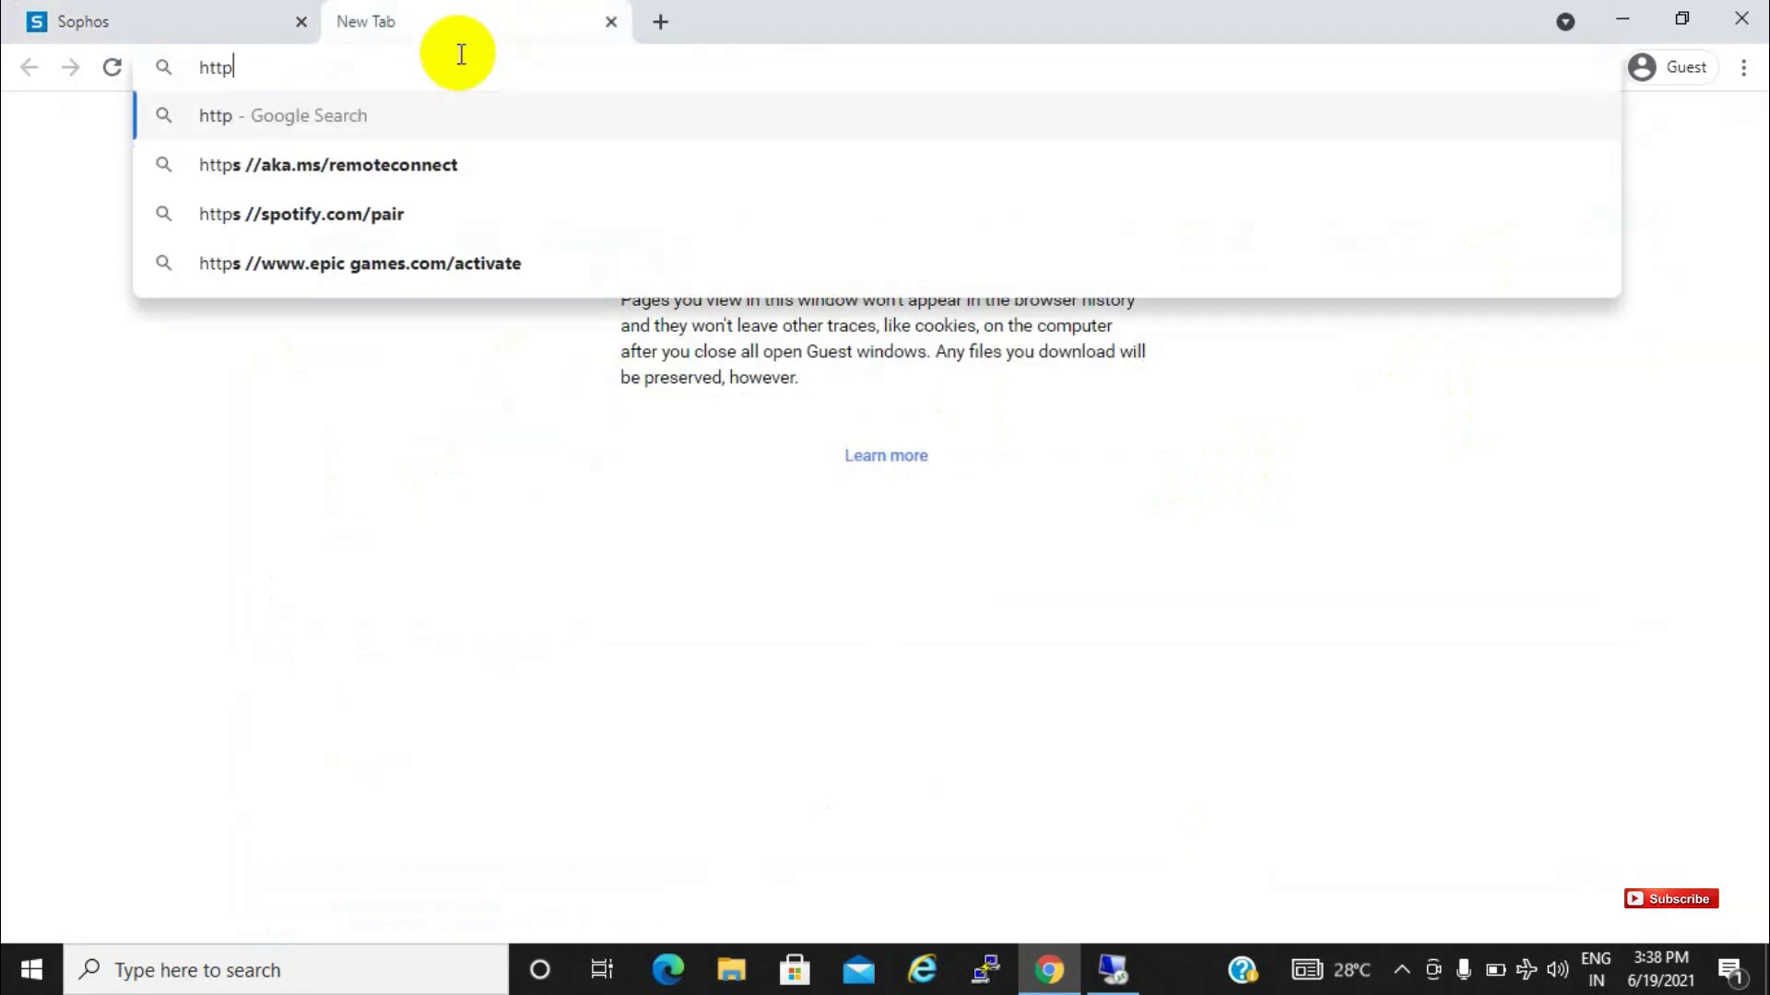
text(s://192.)
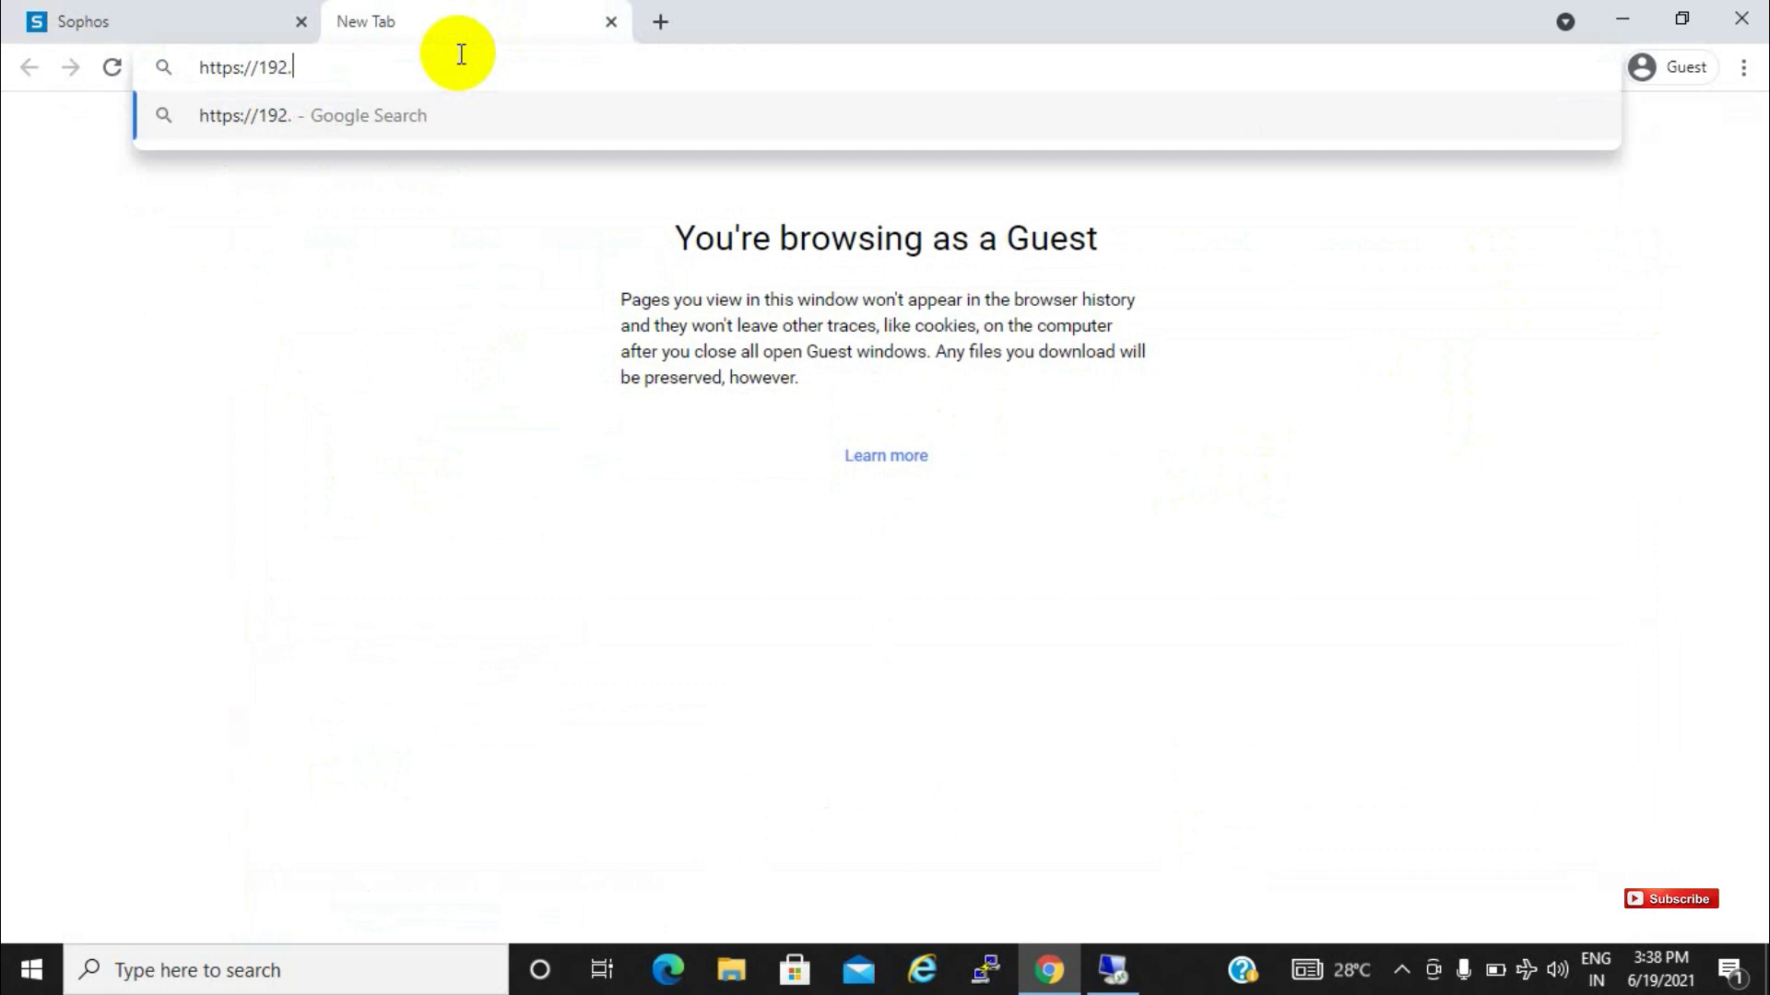
text(168.1)
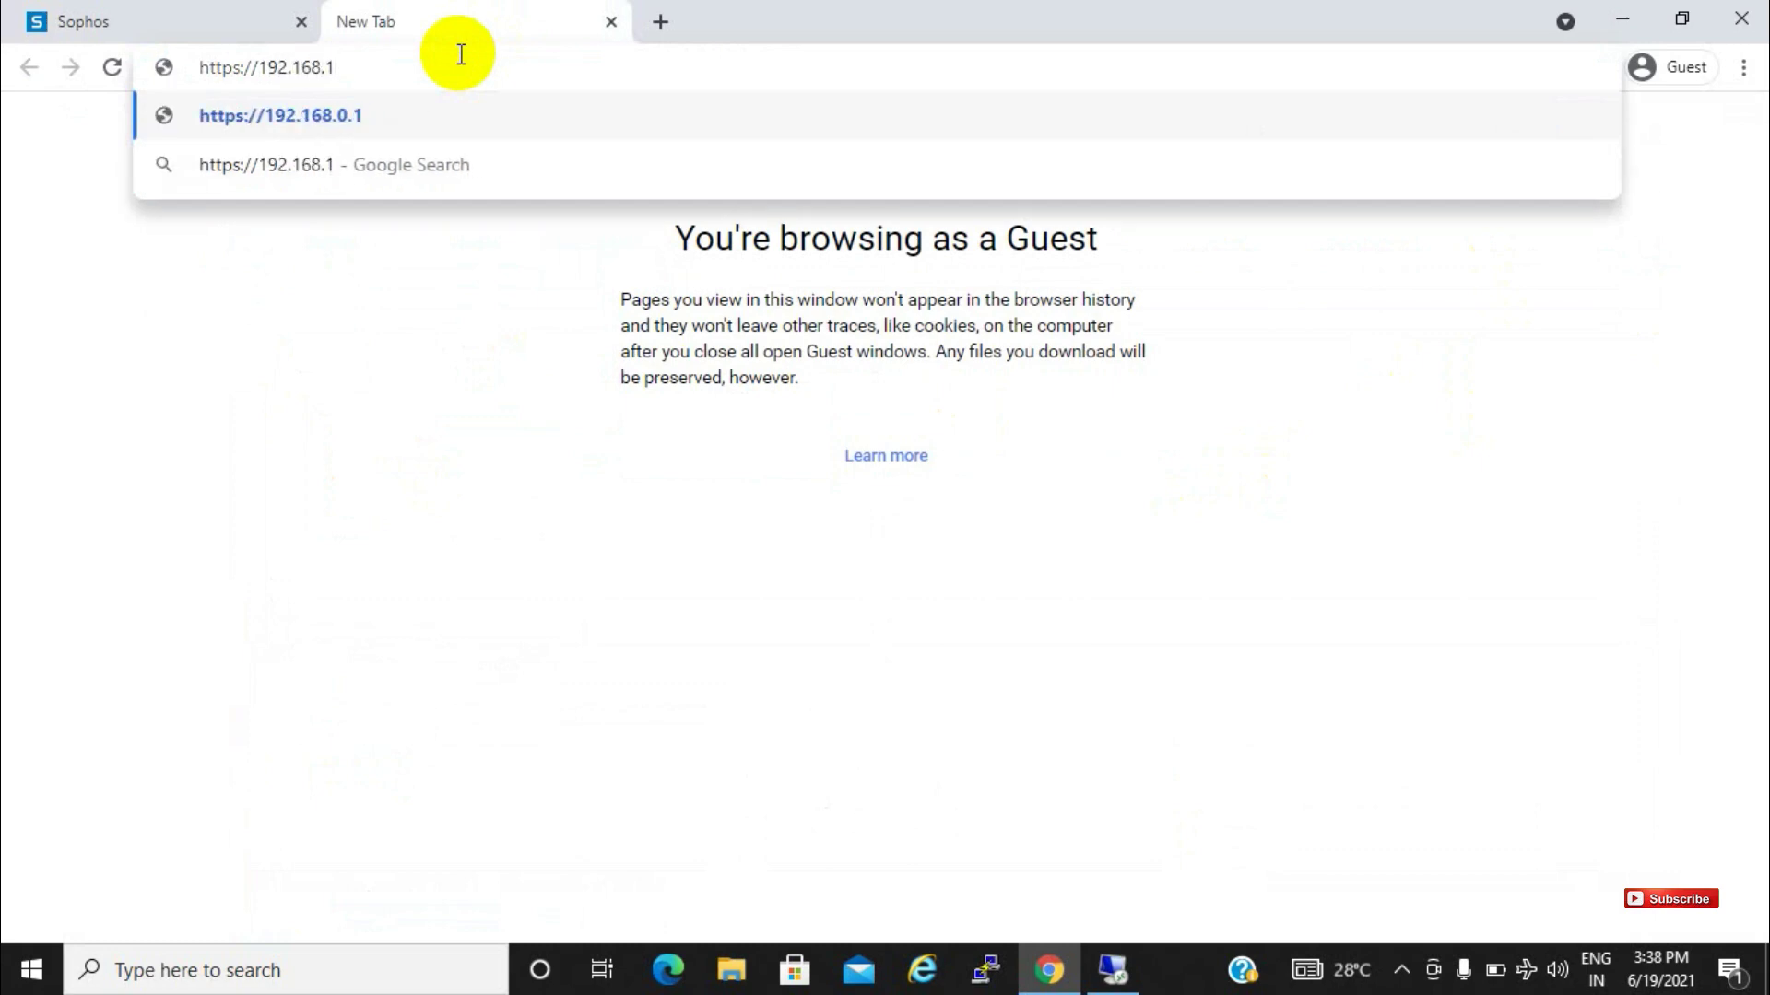
text(12.135)
key(Return)
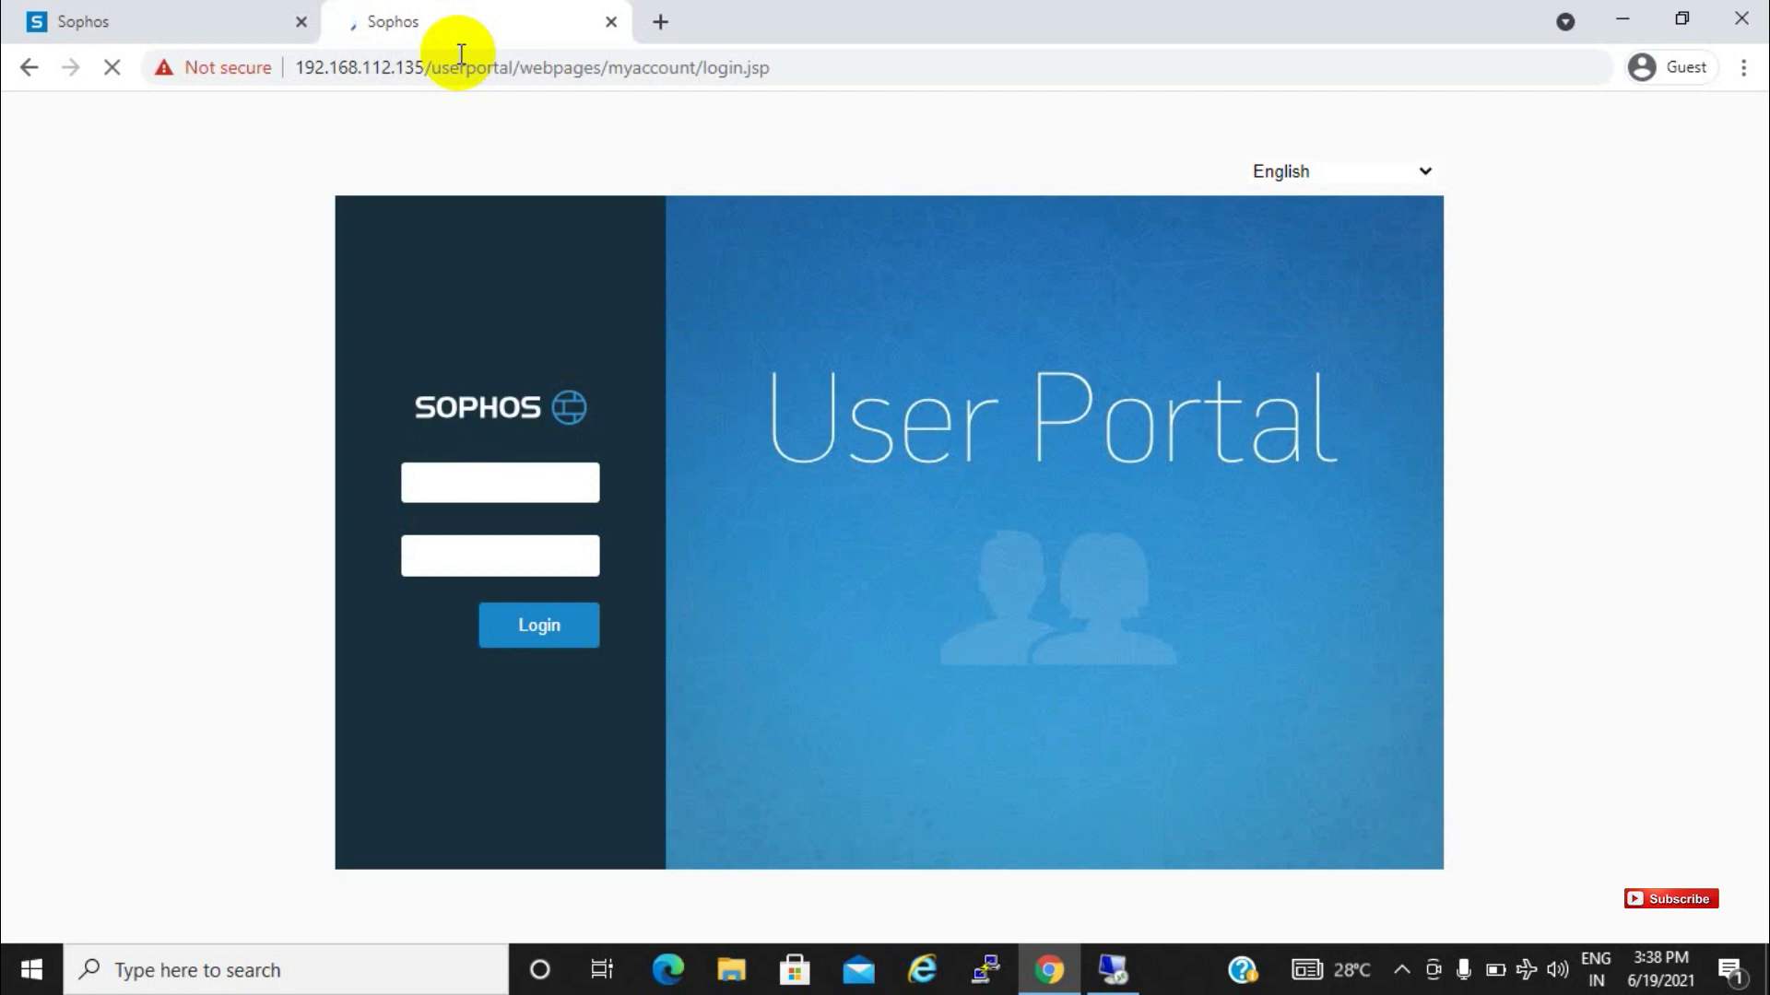
click(525, 498)
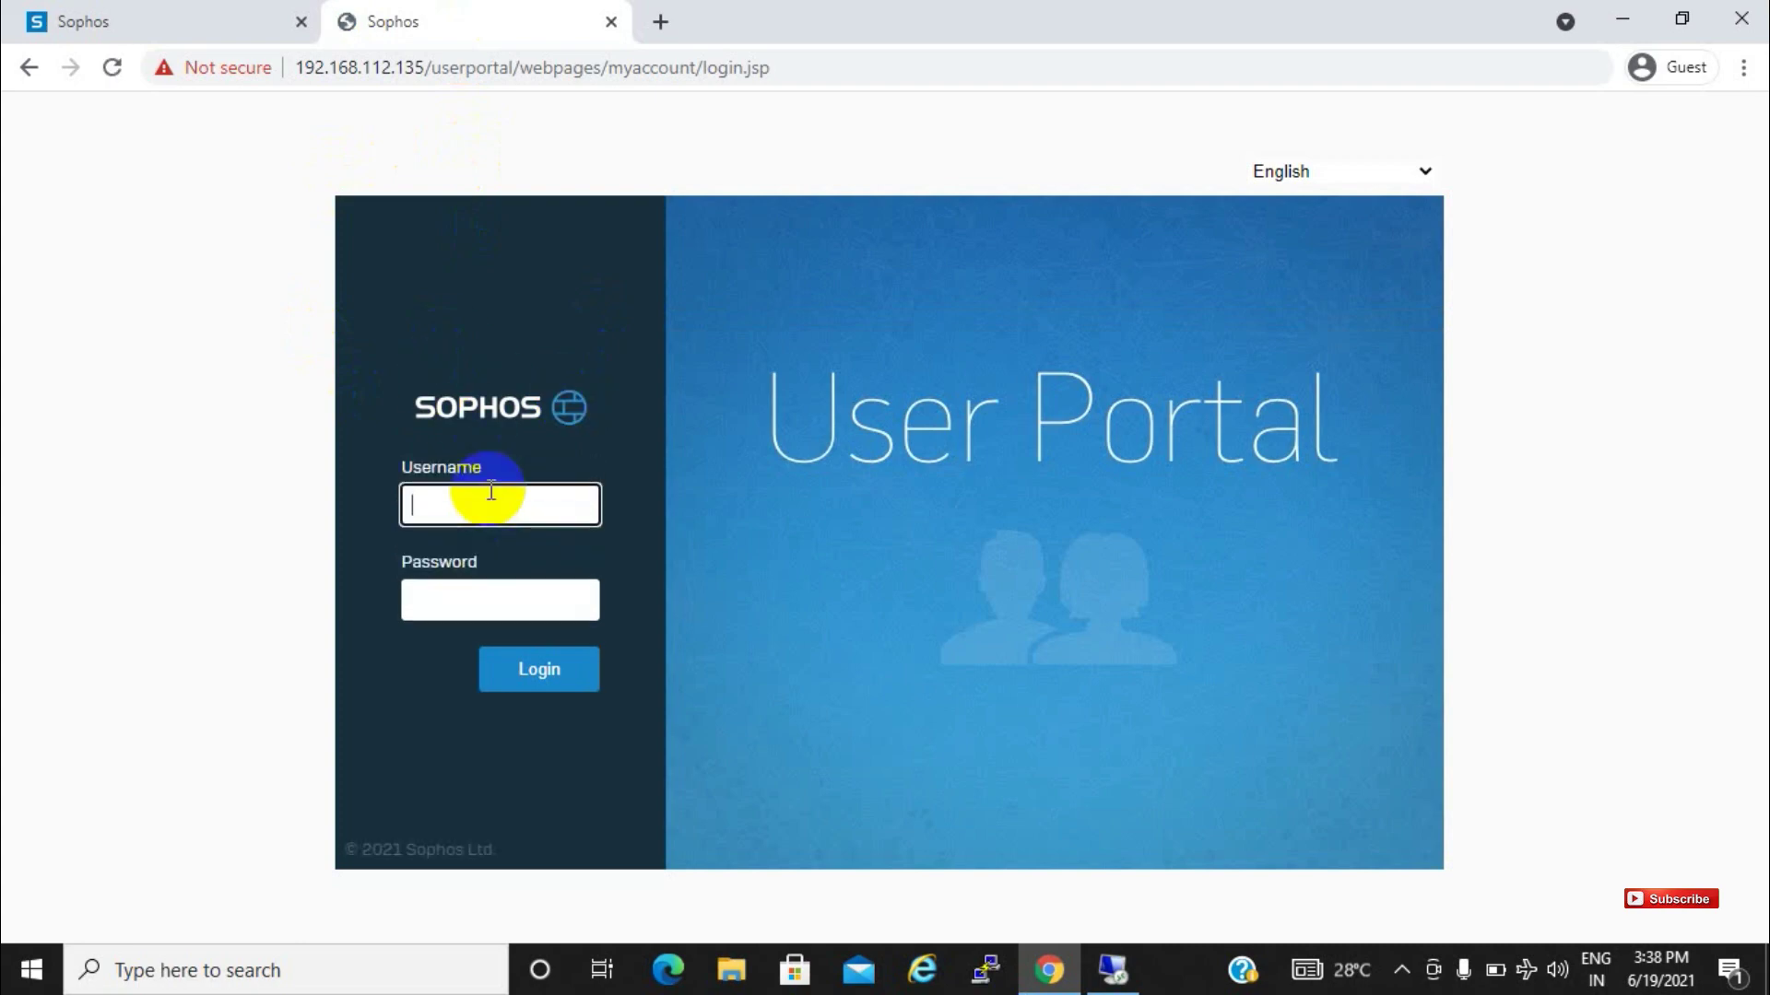
Check the sophos account in the IT unit of Active Directory Users and Computers
click(1113, 970)
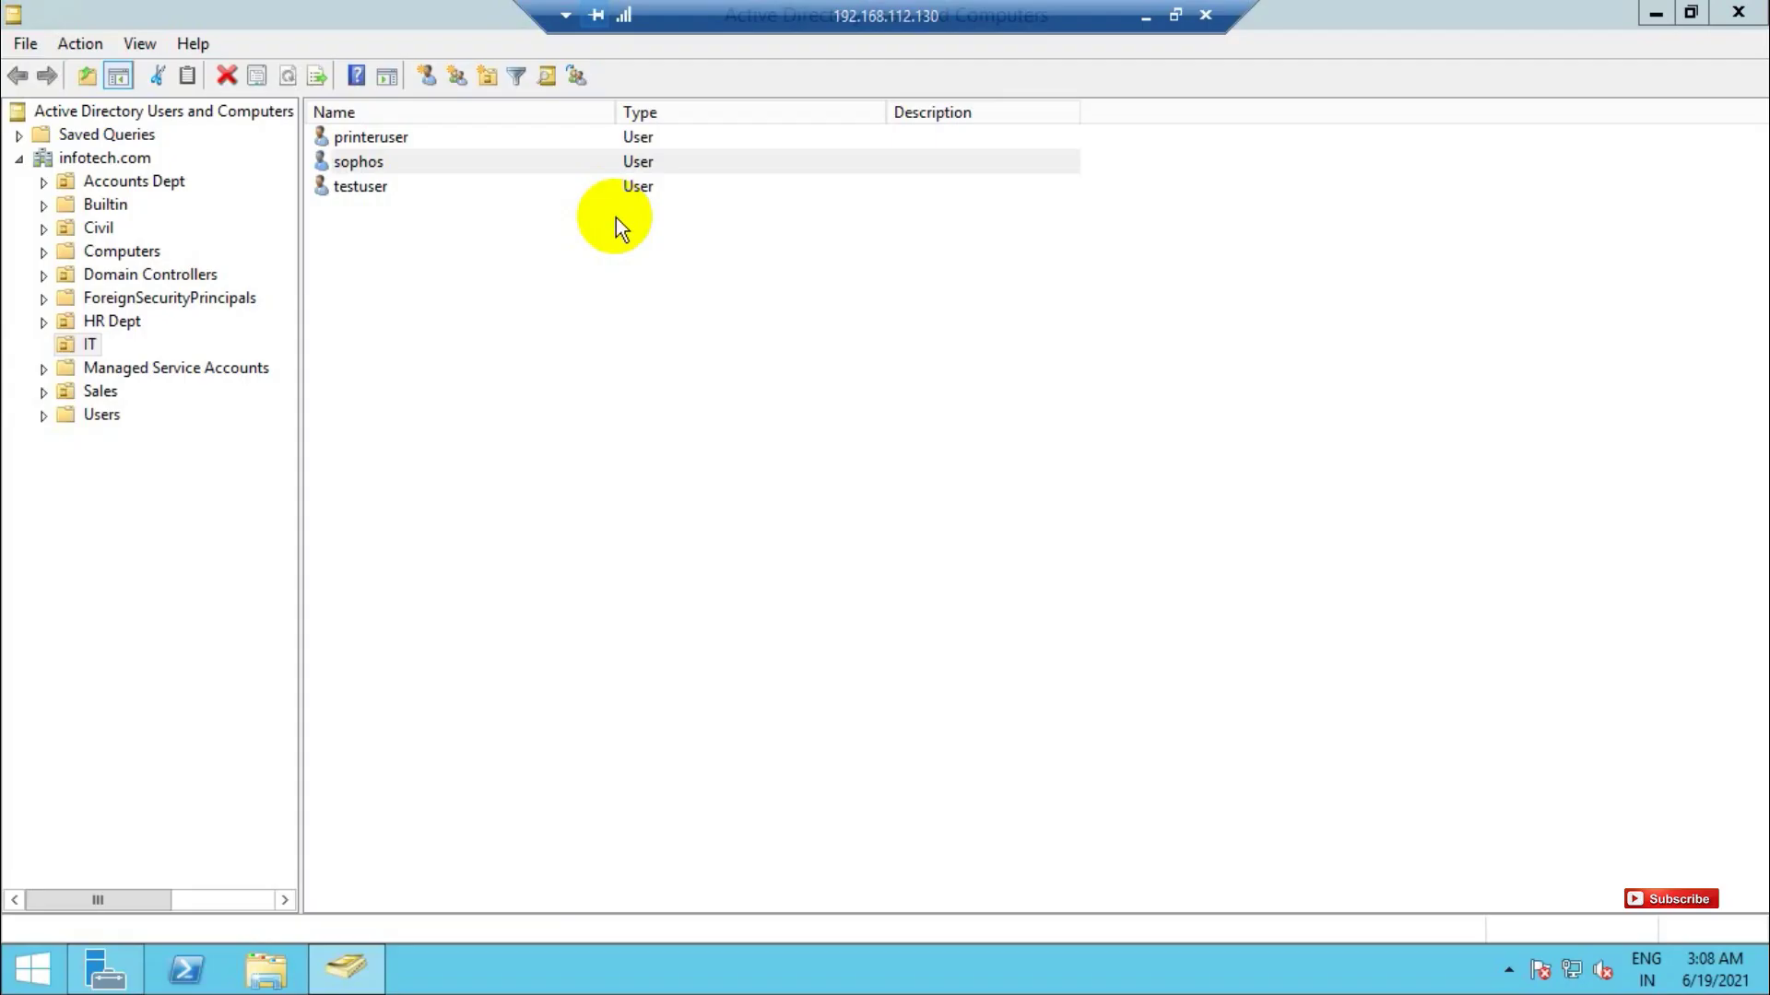
click(364, 135)
click(353, 166)
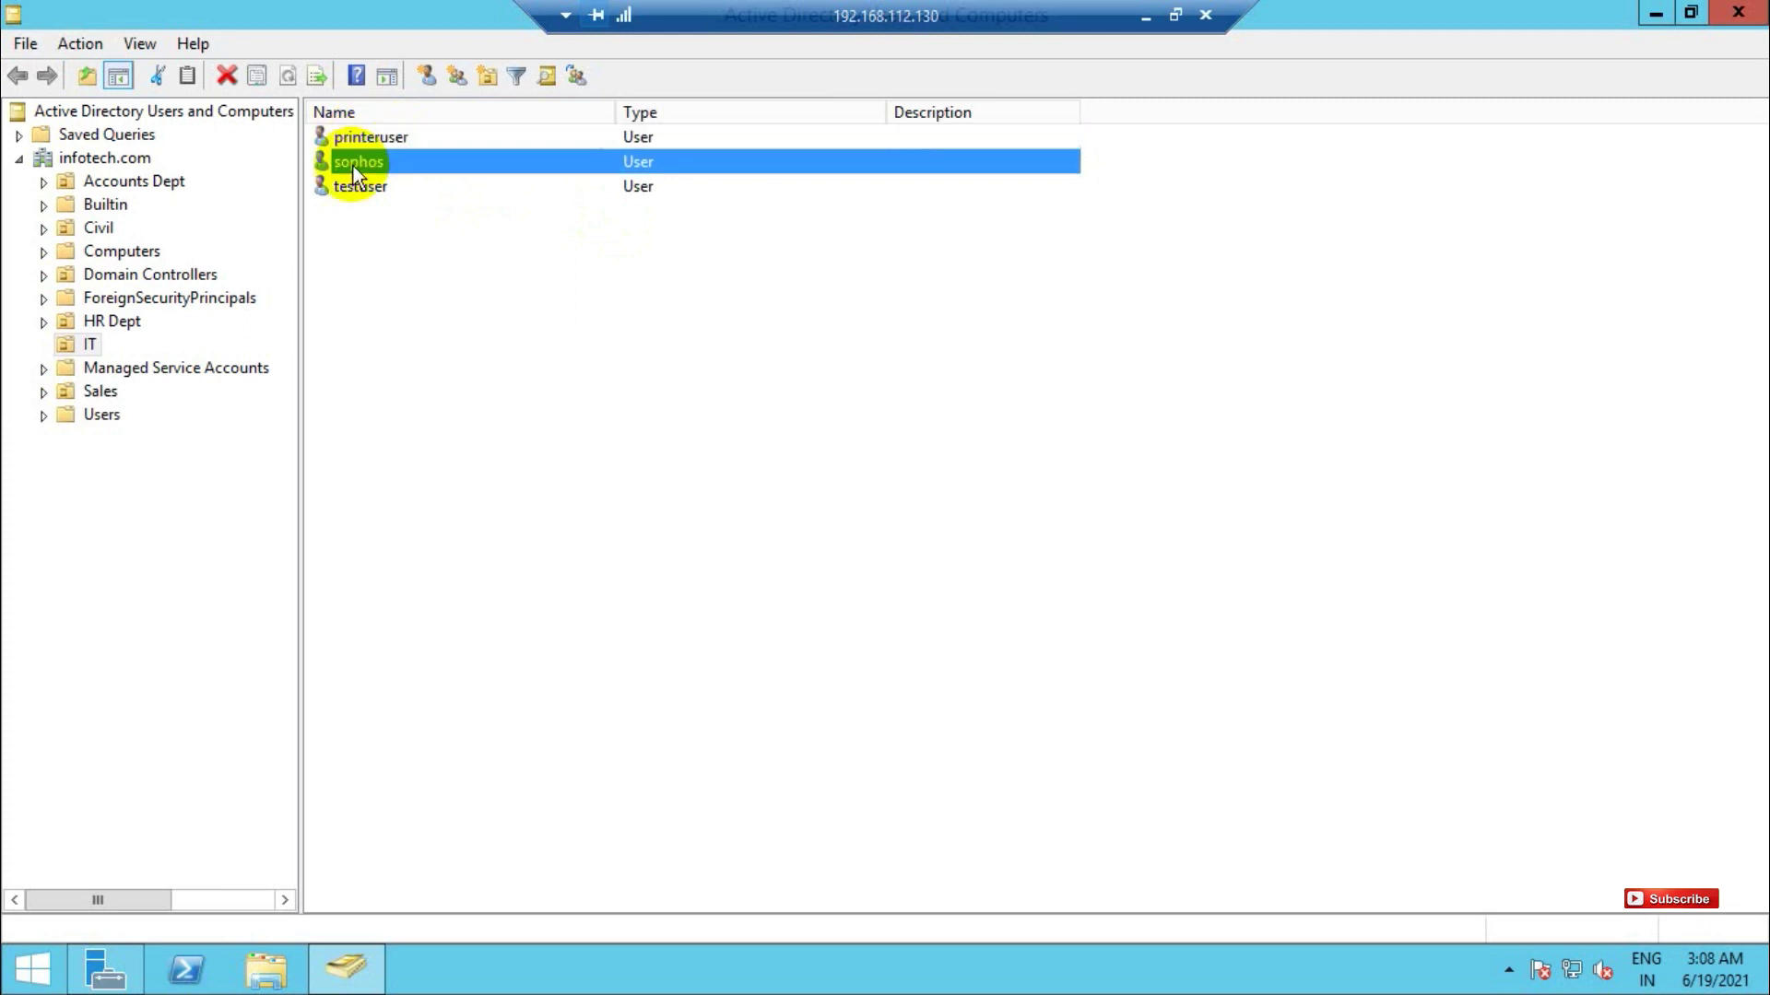
click(1147, 26)
Log in to the User Portal as sophos with its password and confirm the signed-in account name
text(s)
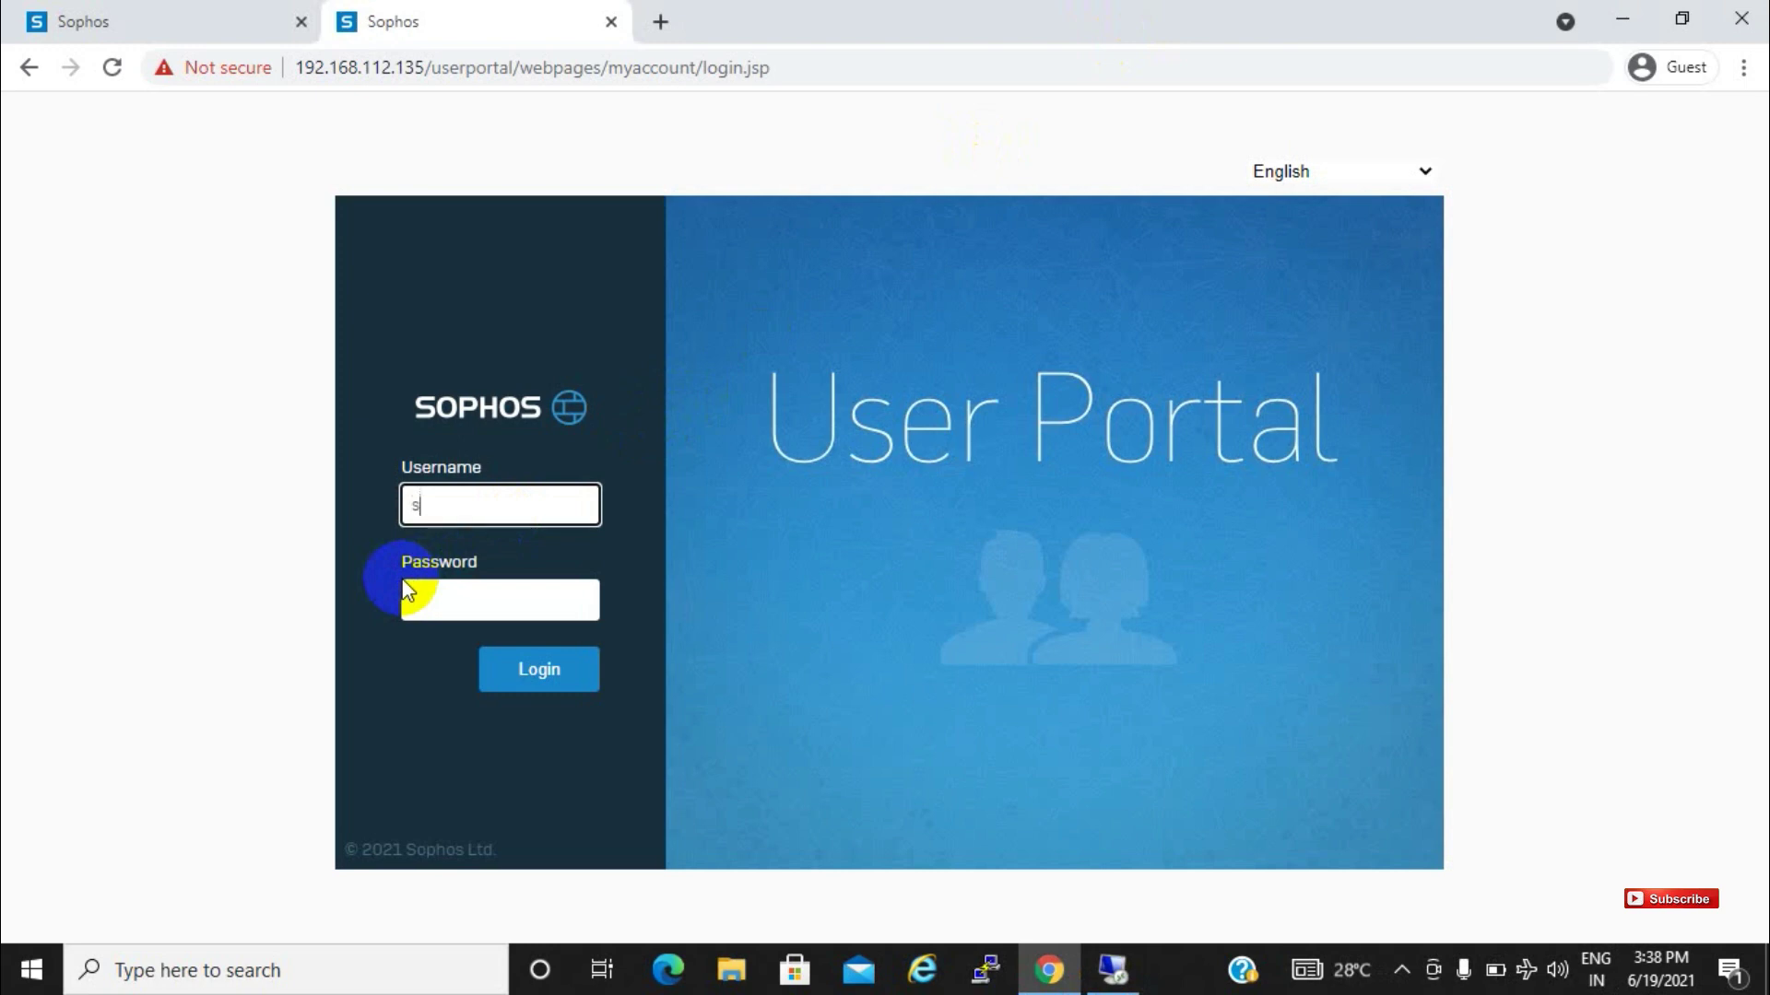
text(ophos)
click(408, 595)
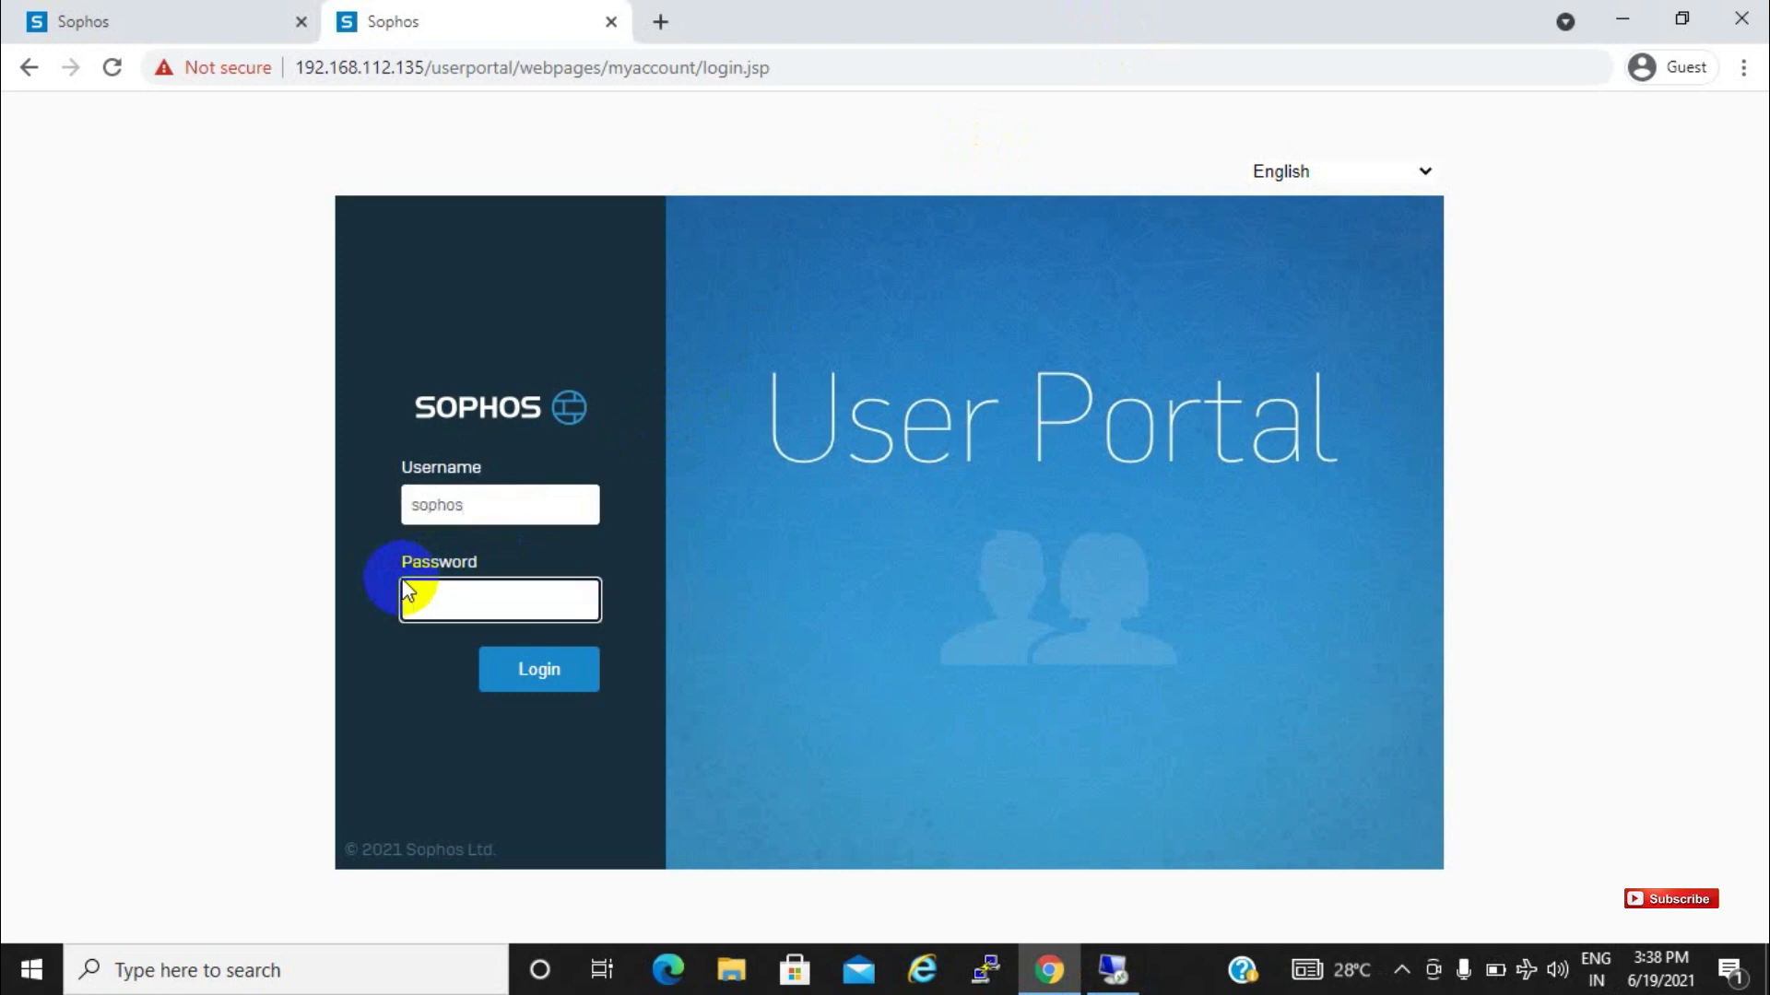
text(••••••••••••)
click(500, 670)
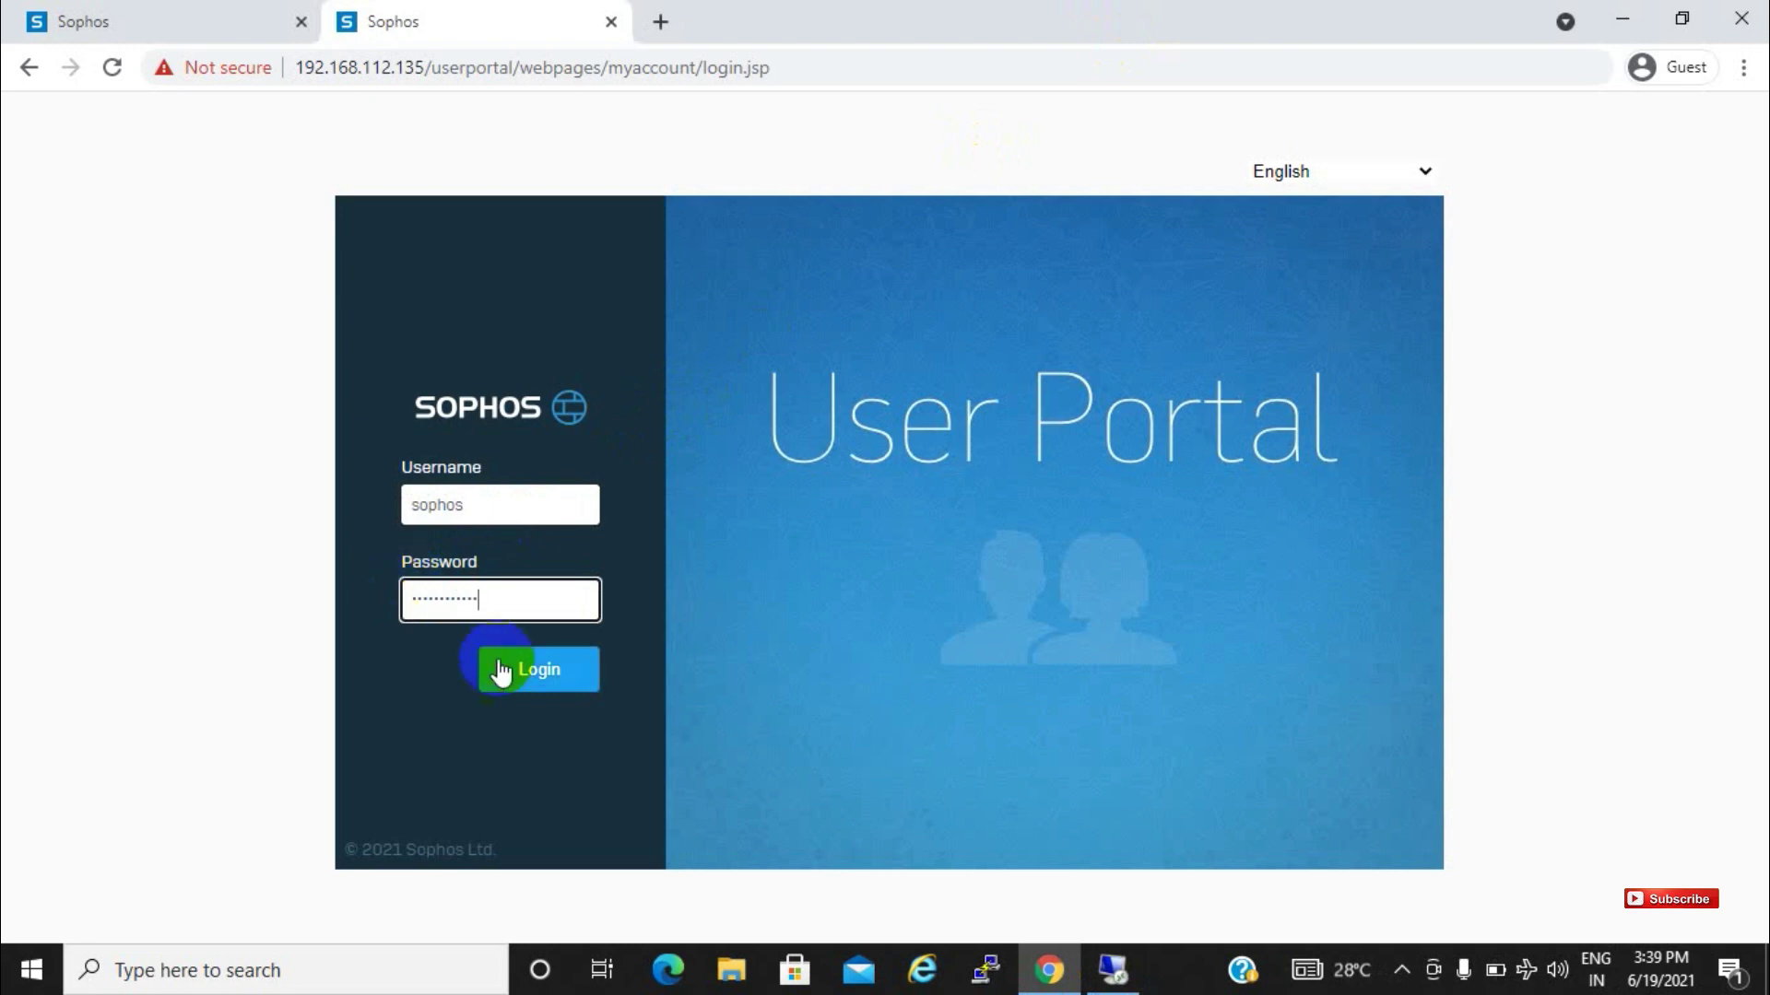
click(536, 669)
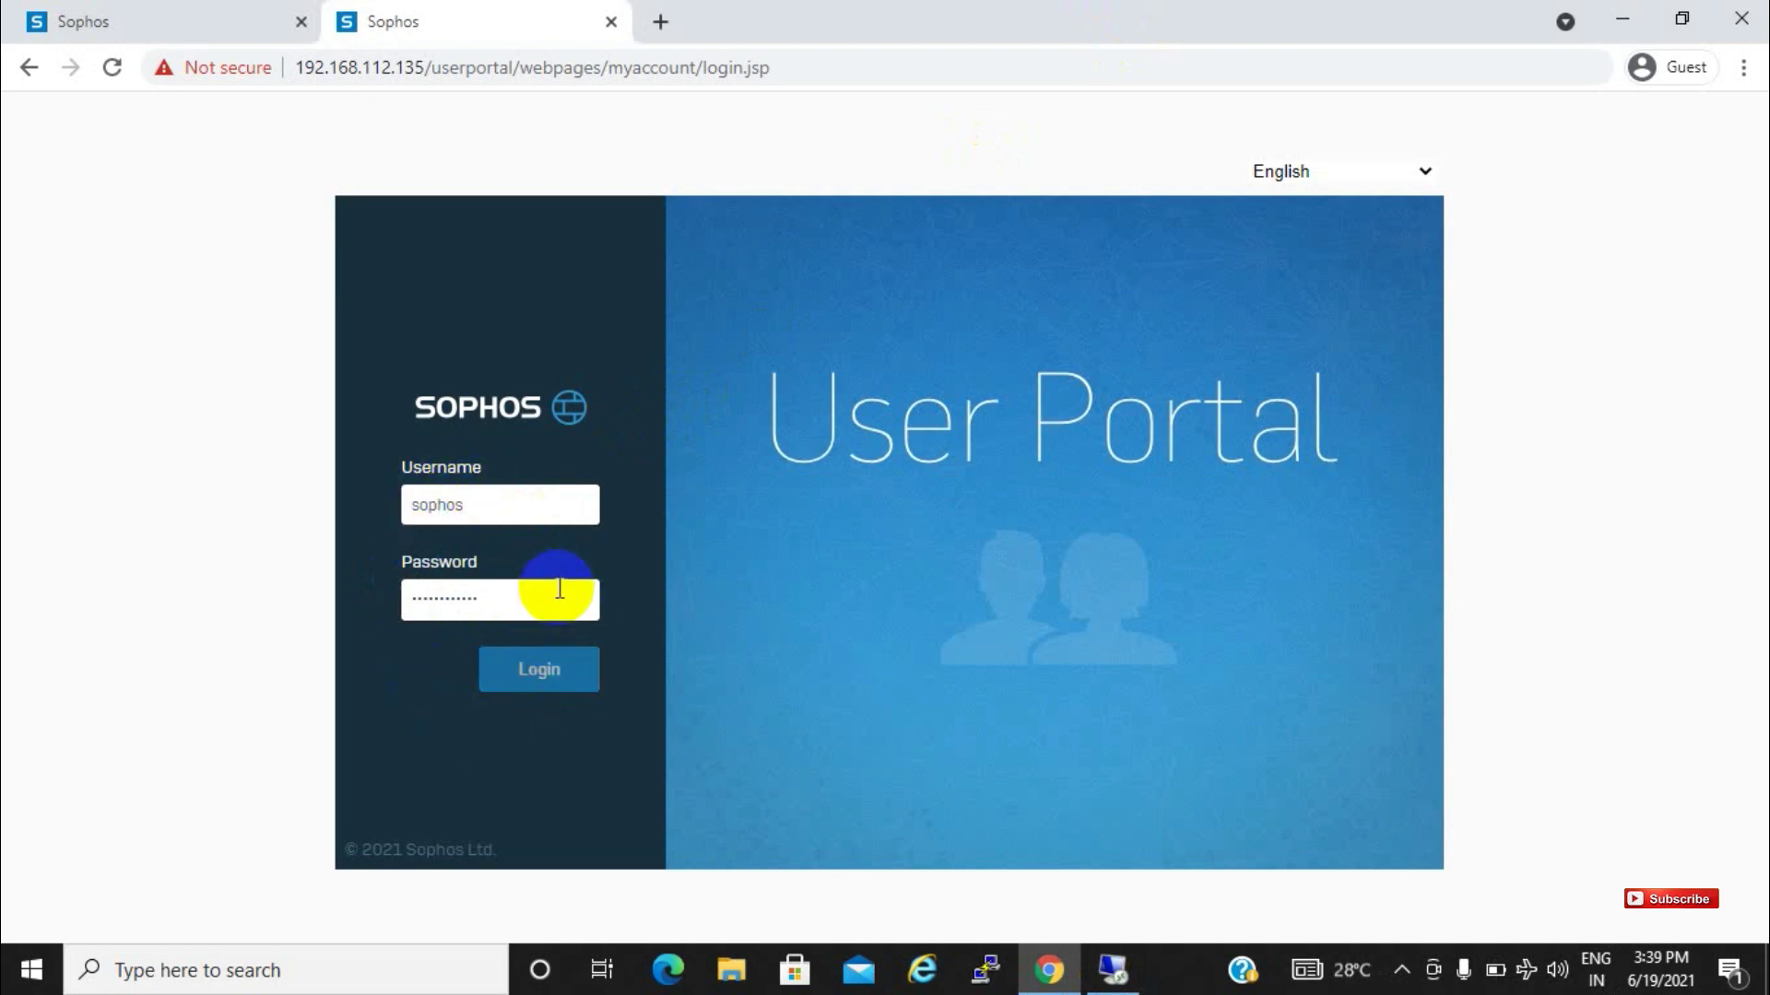
key(Return)
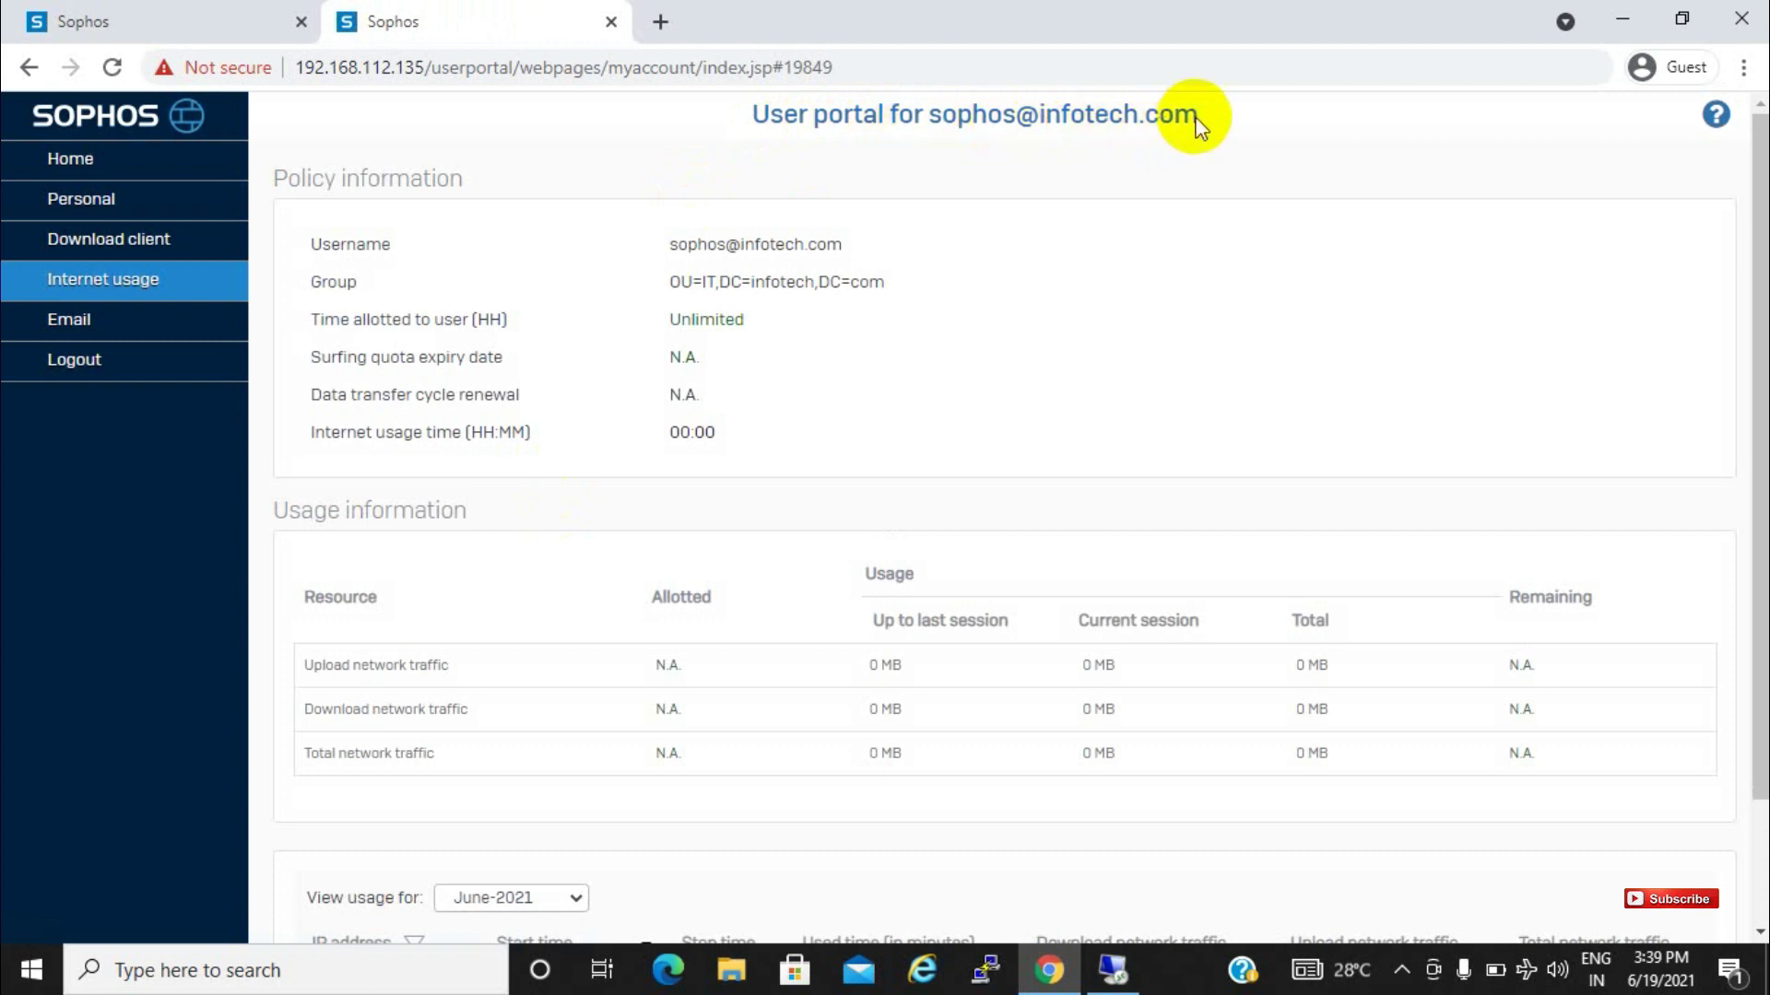
drag(1198, 118, 936, 111)
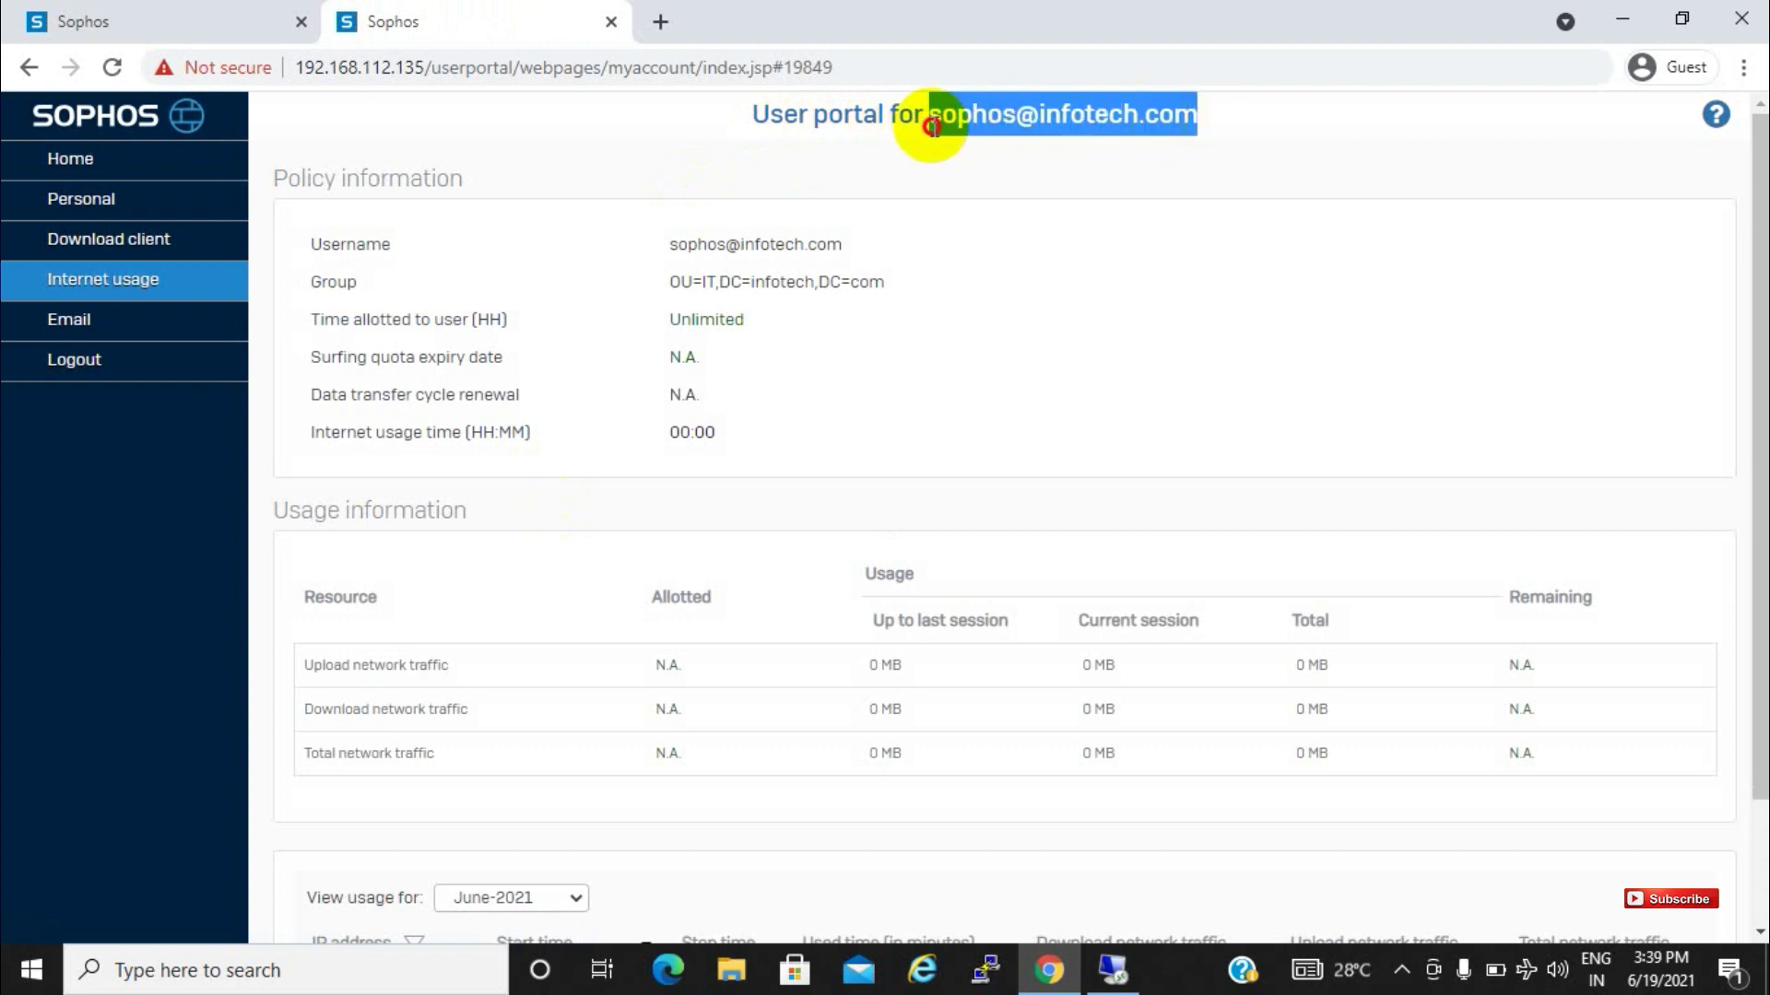
click(1111, 971)
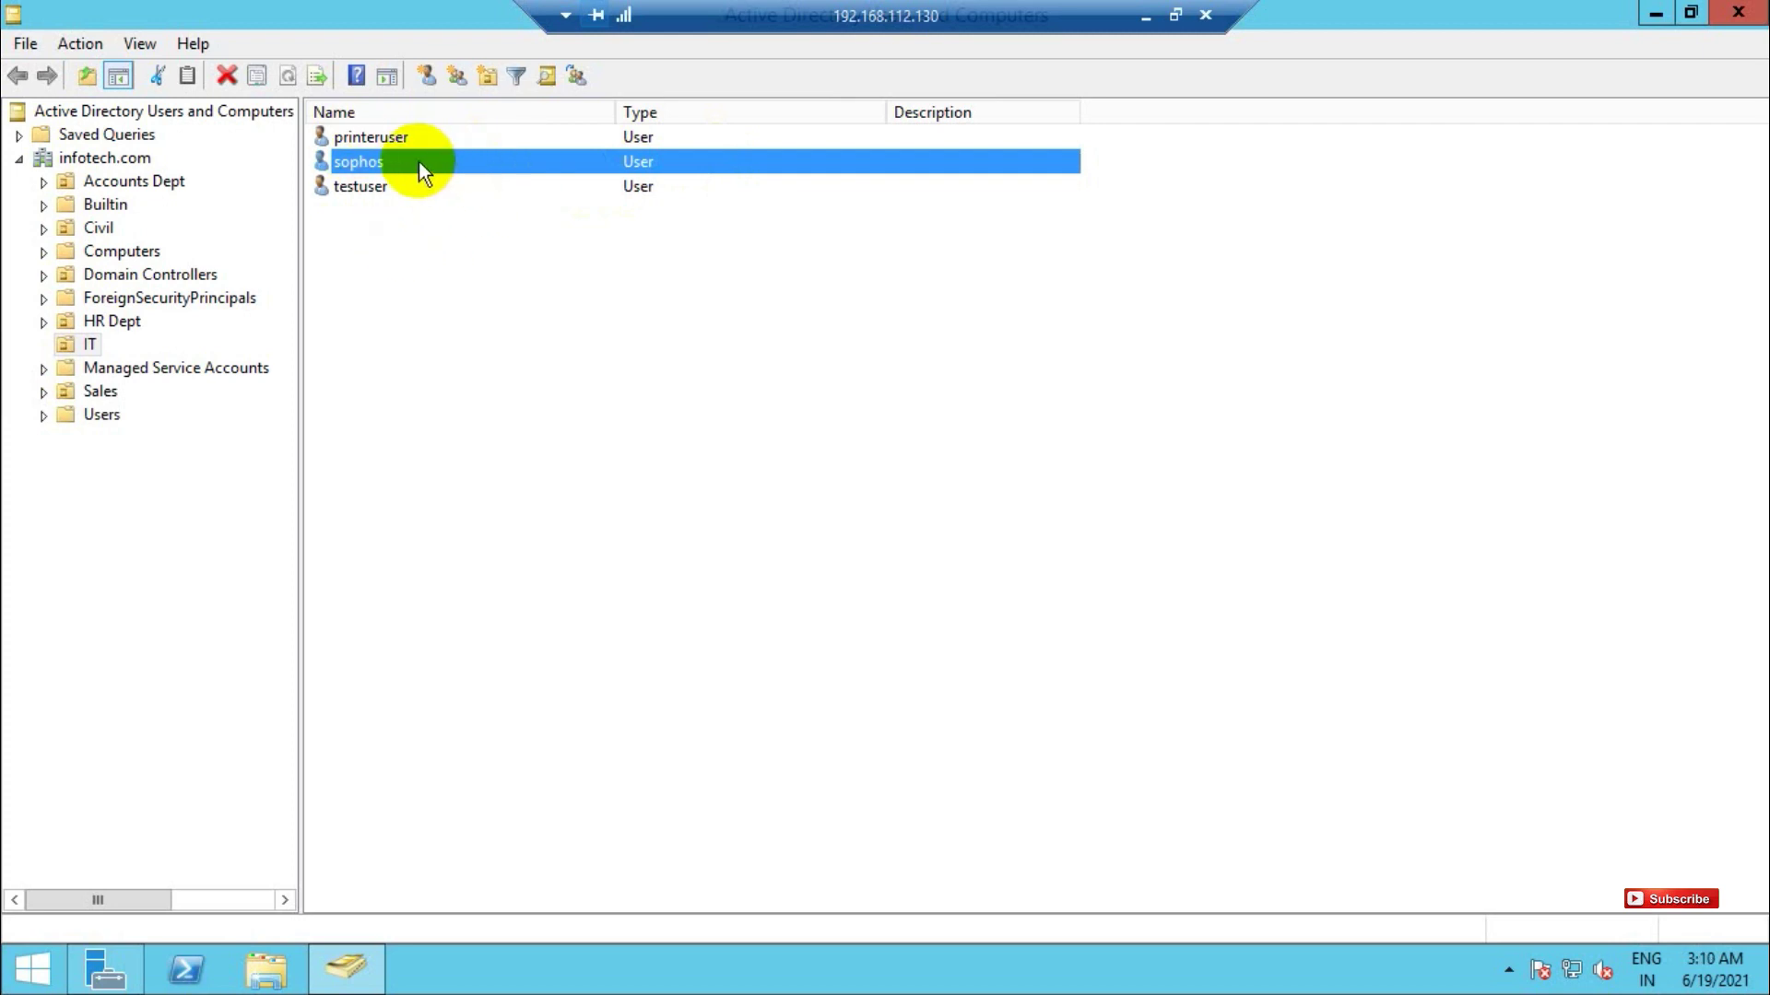
Inspect the sophos account's properties, including the Account tab logon name, then return to the portal
double_click(419, 163)
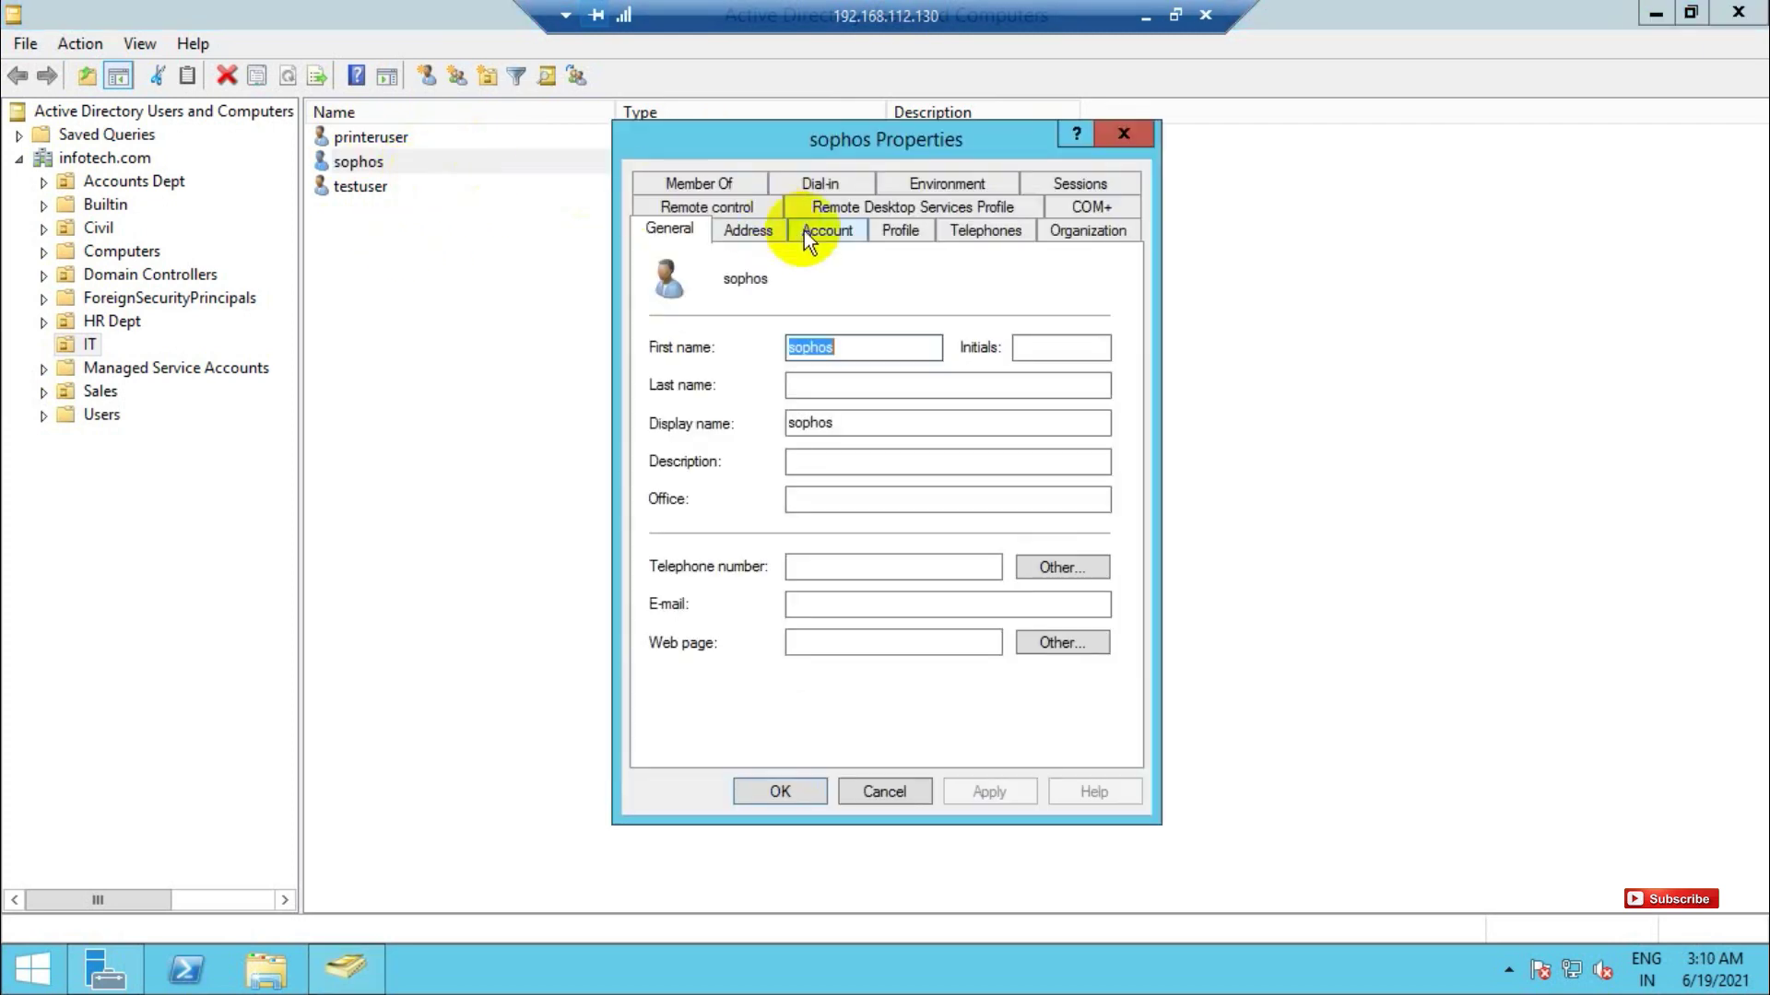
click(1083, 234)
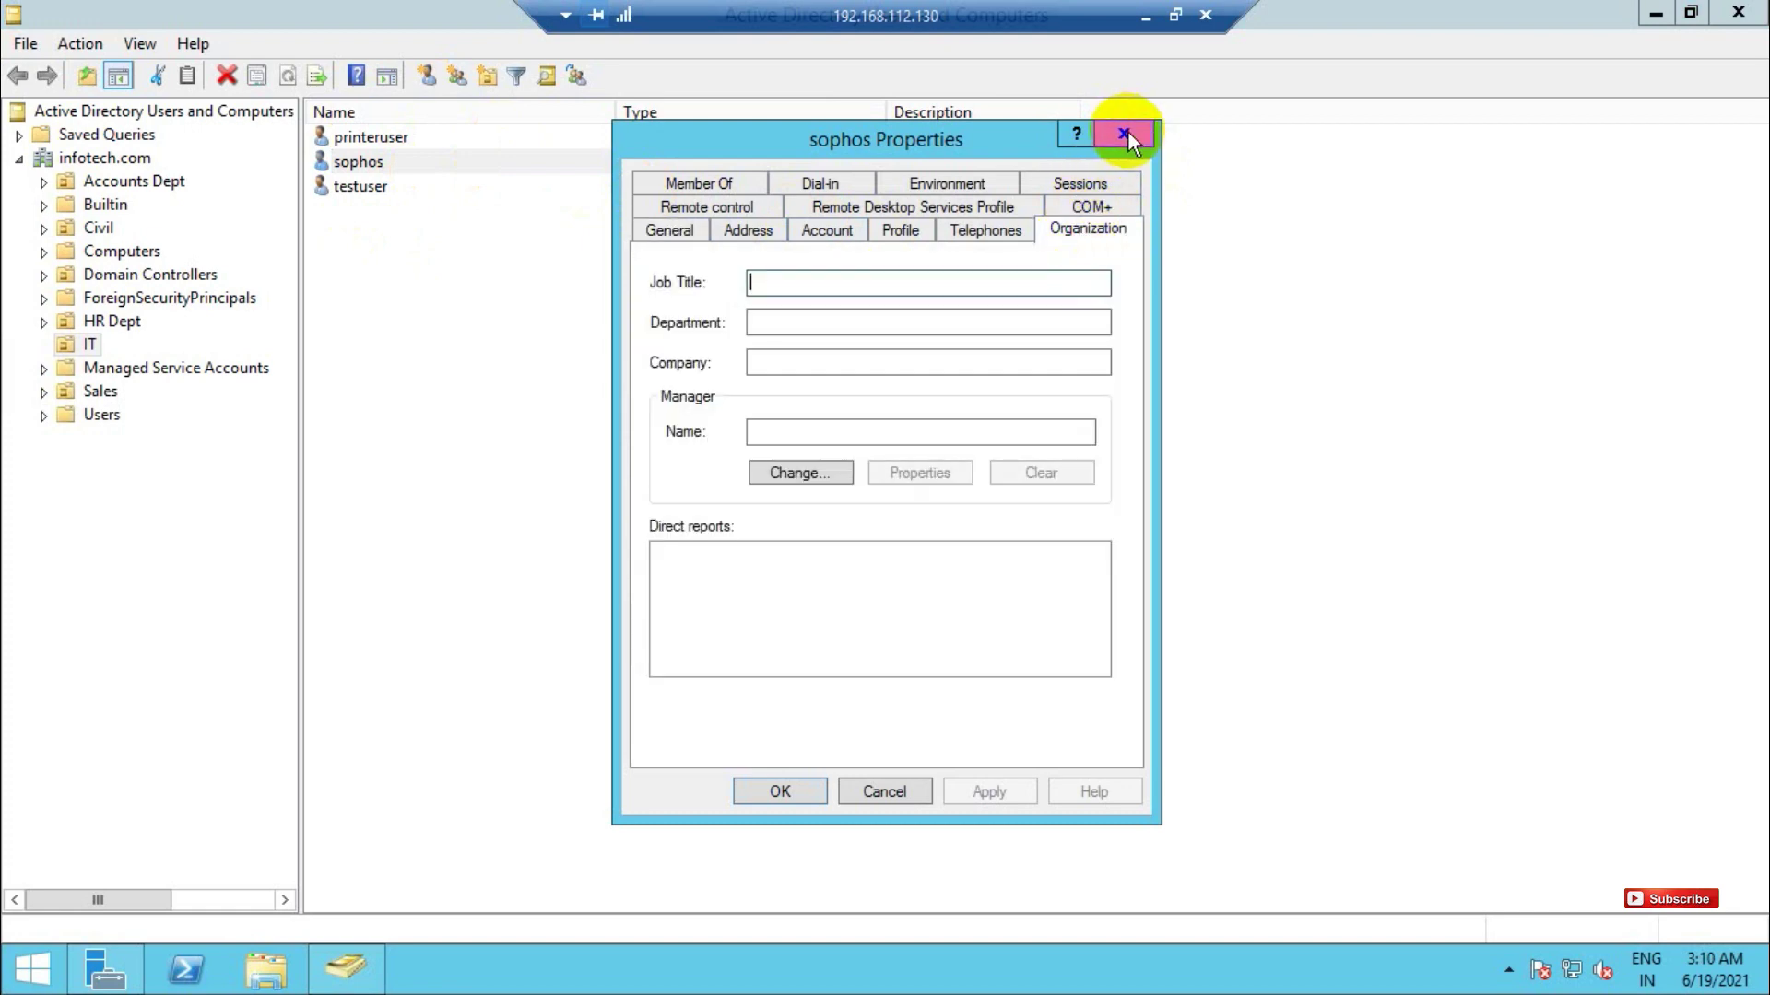
click(1124, 136)
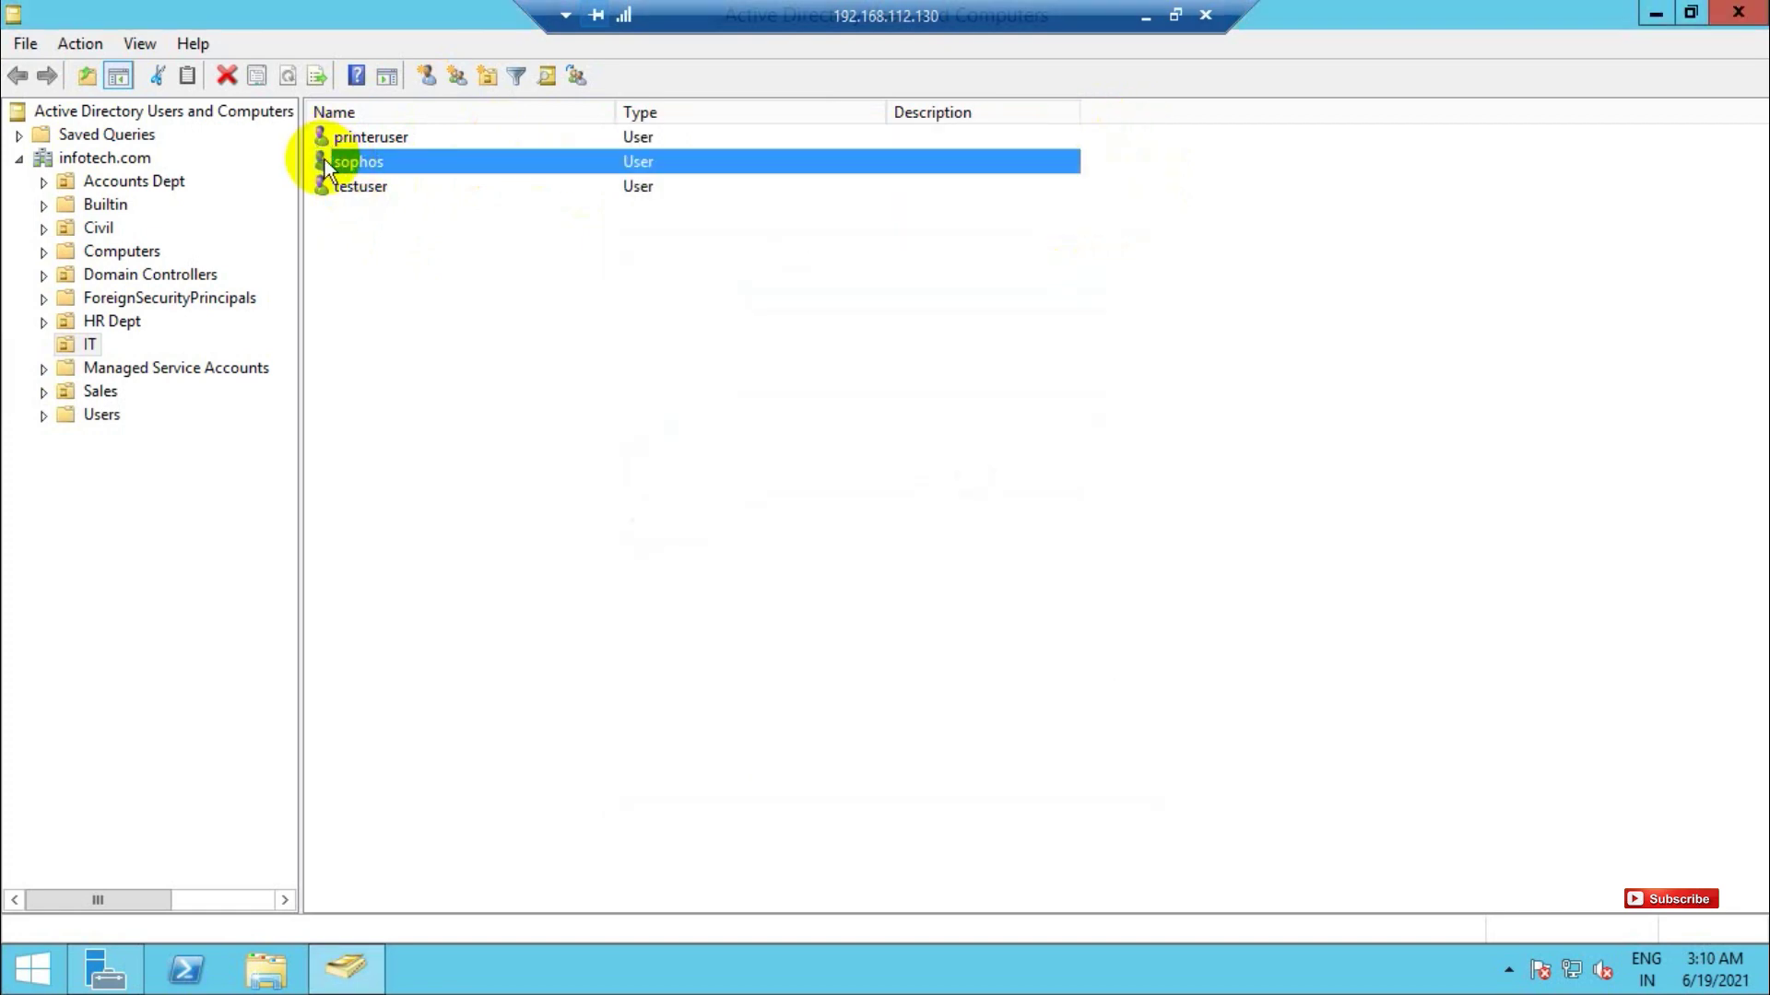
right_click(324, 162)
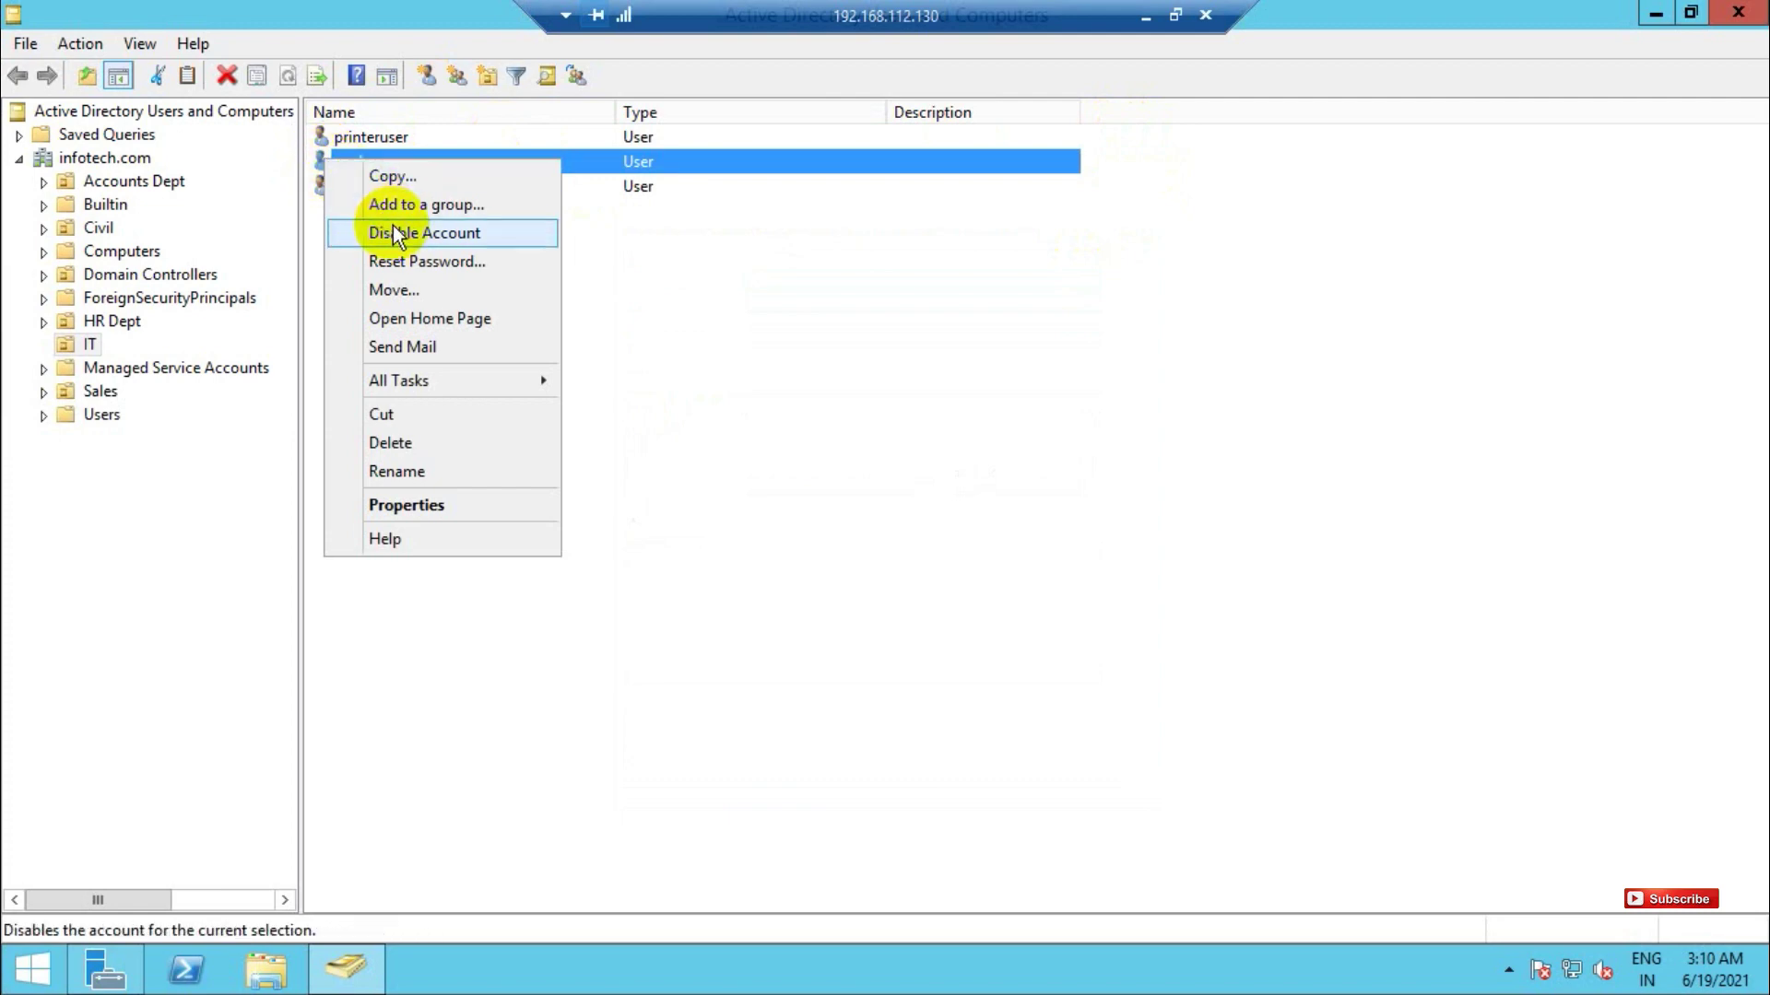
click(415, 510)
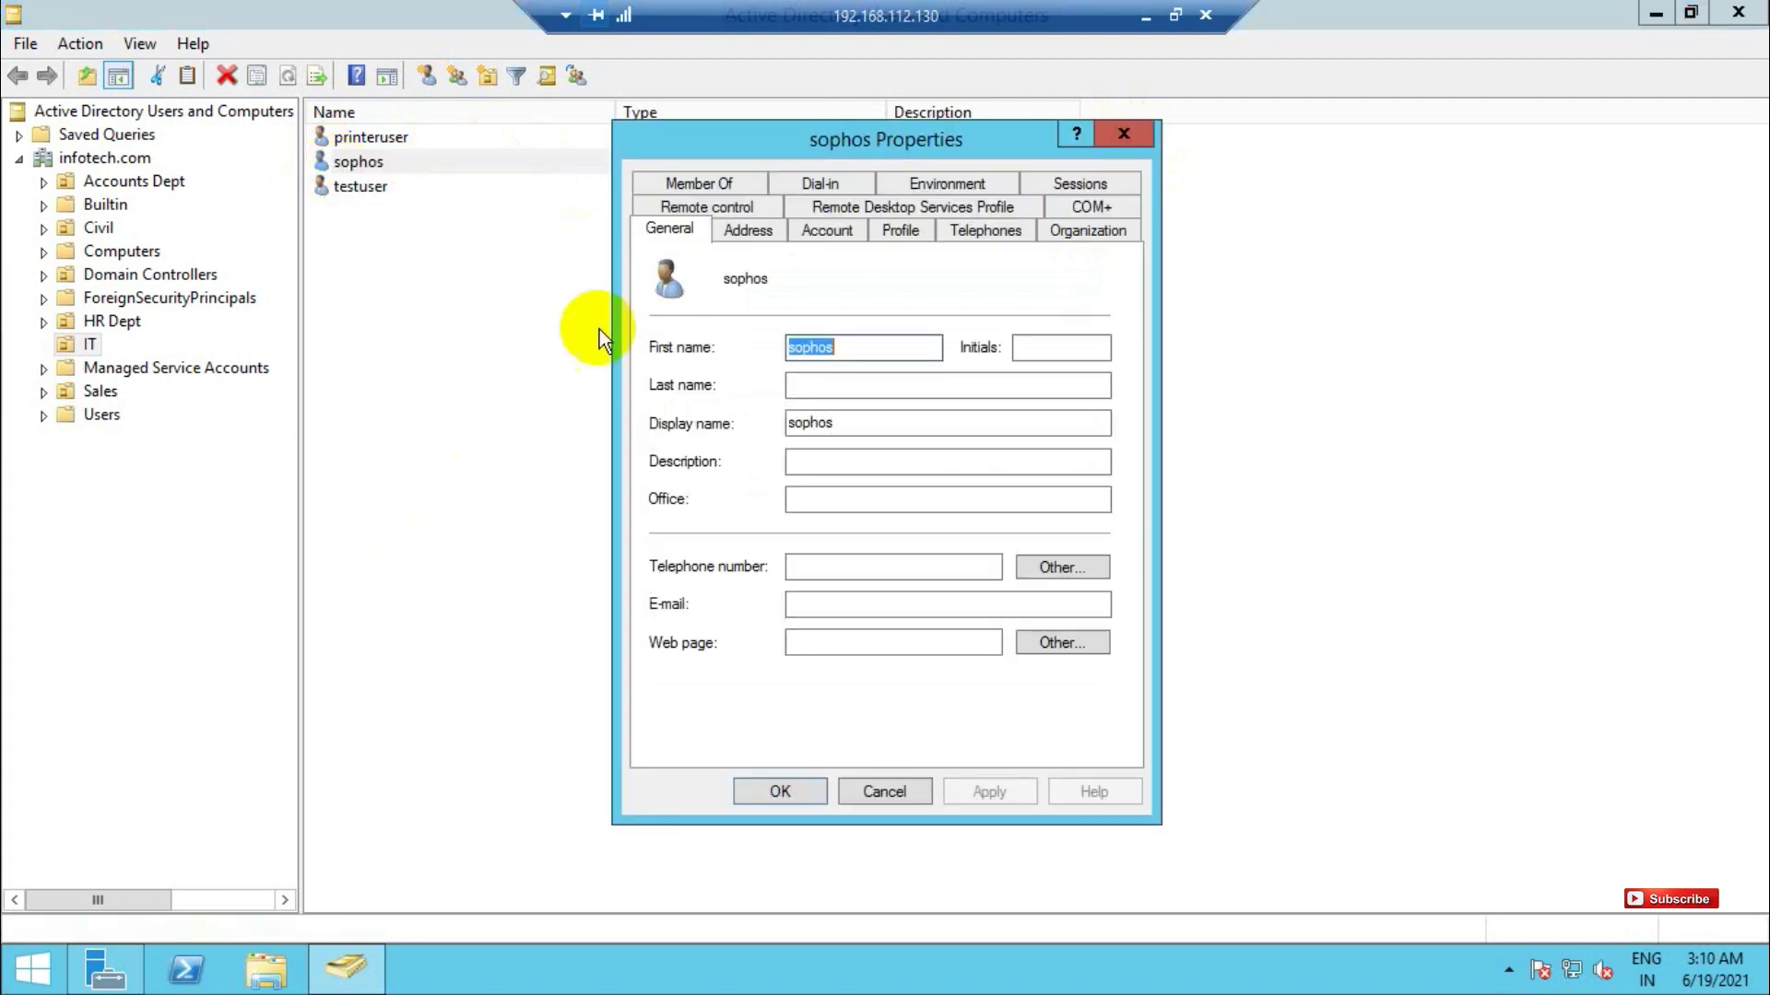
click(743, 233)
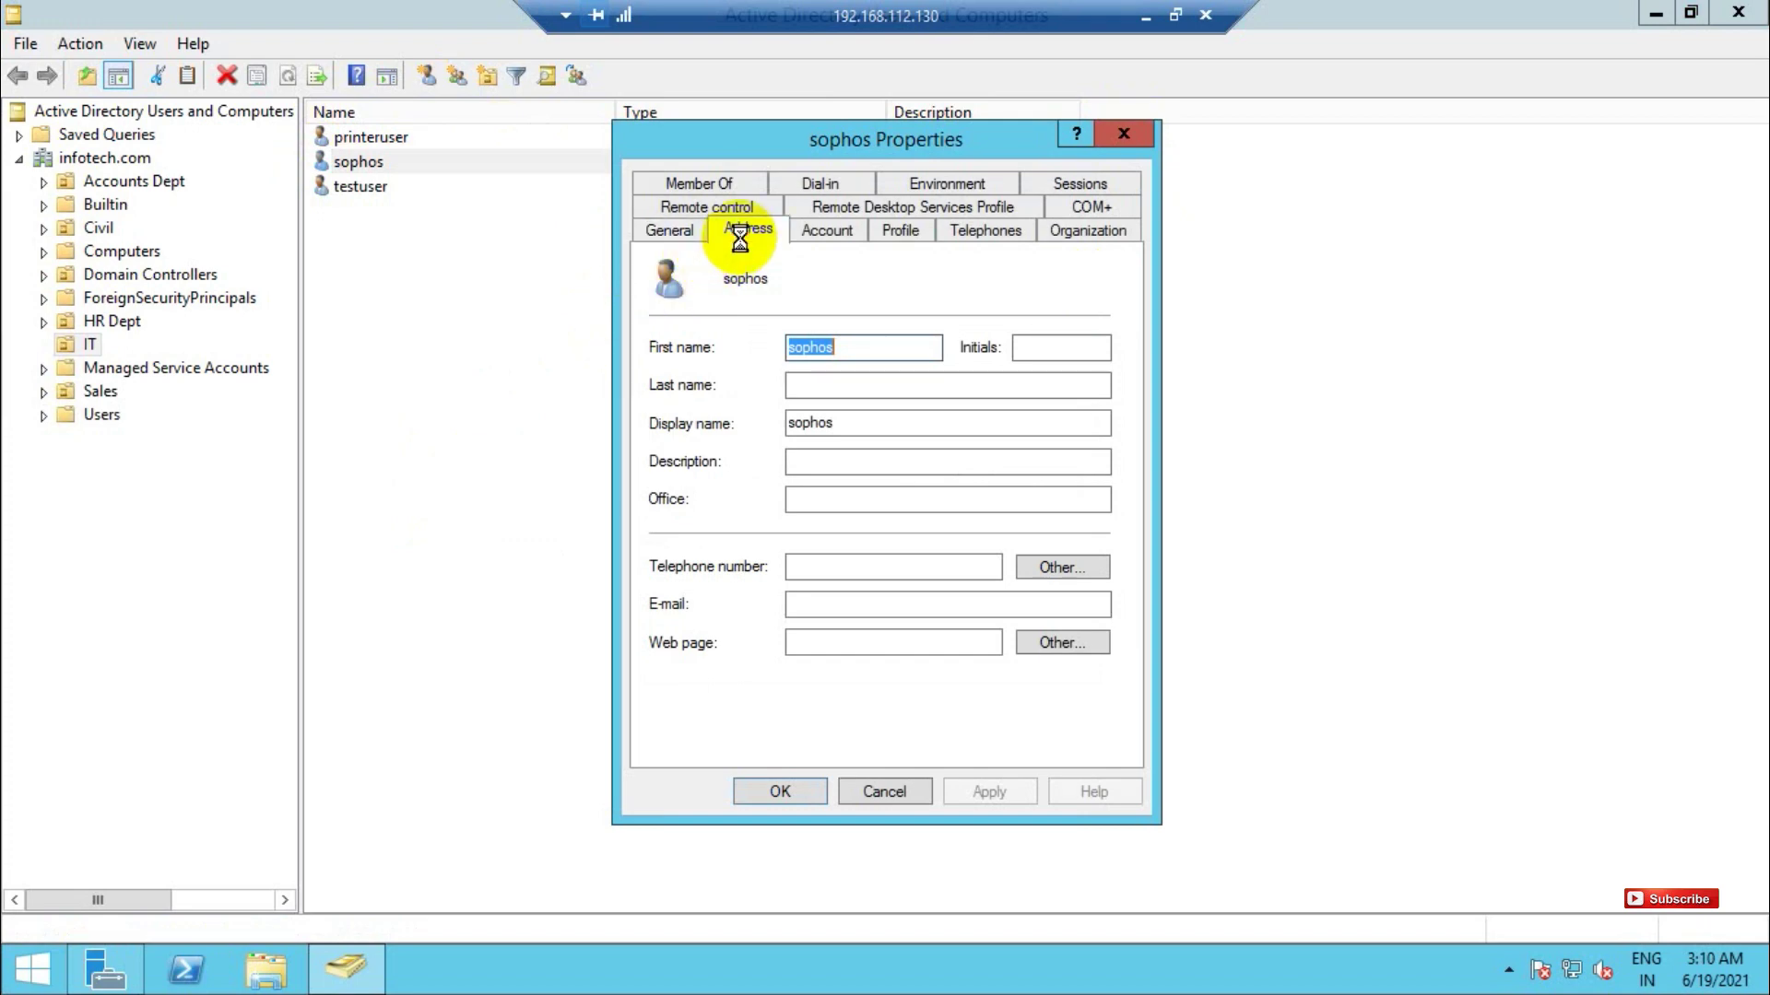
click(828, 230)
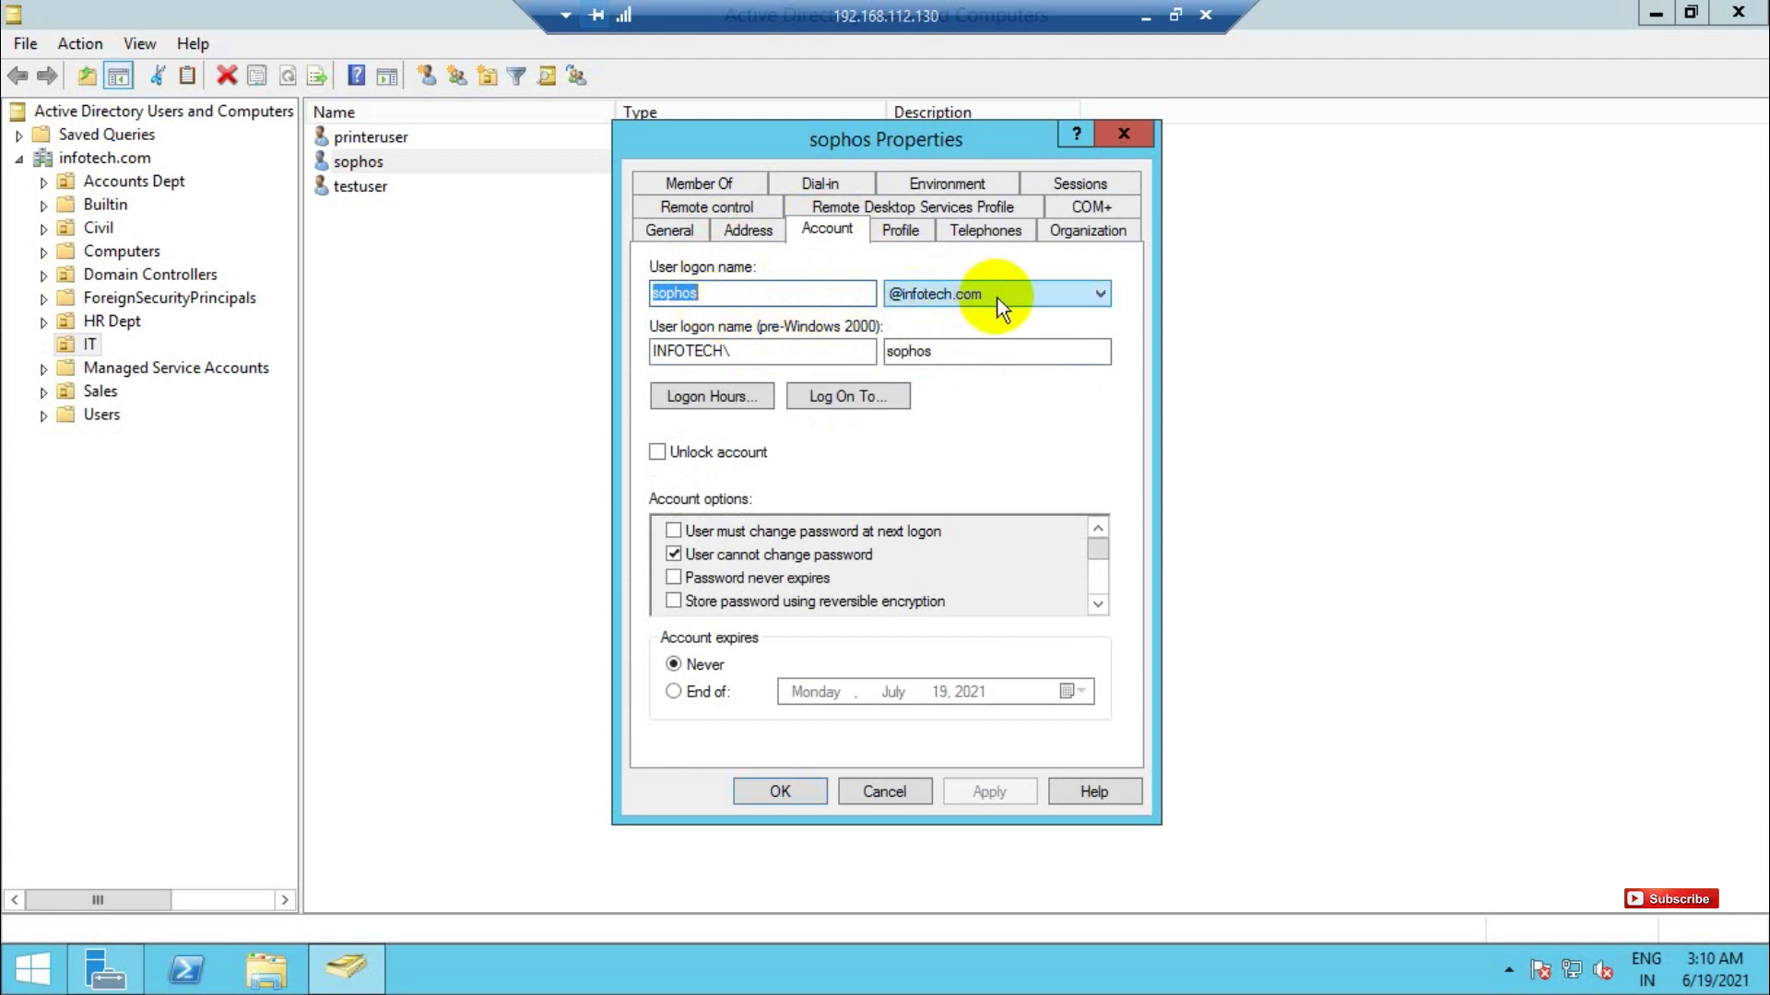
click(1122, 135)
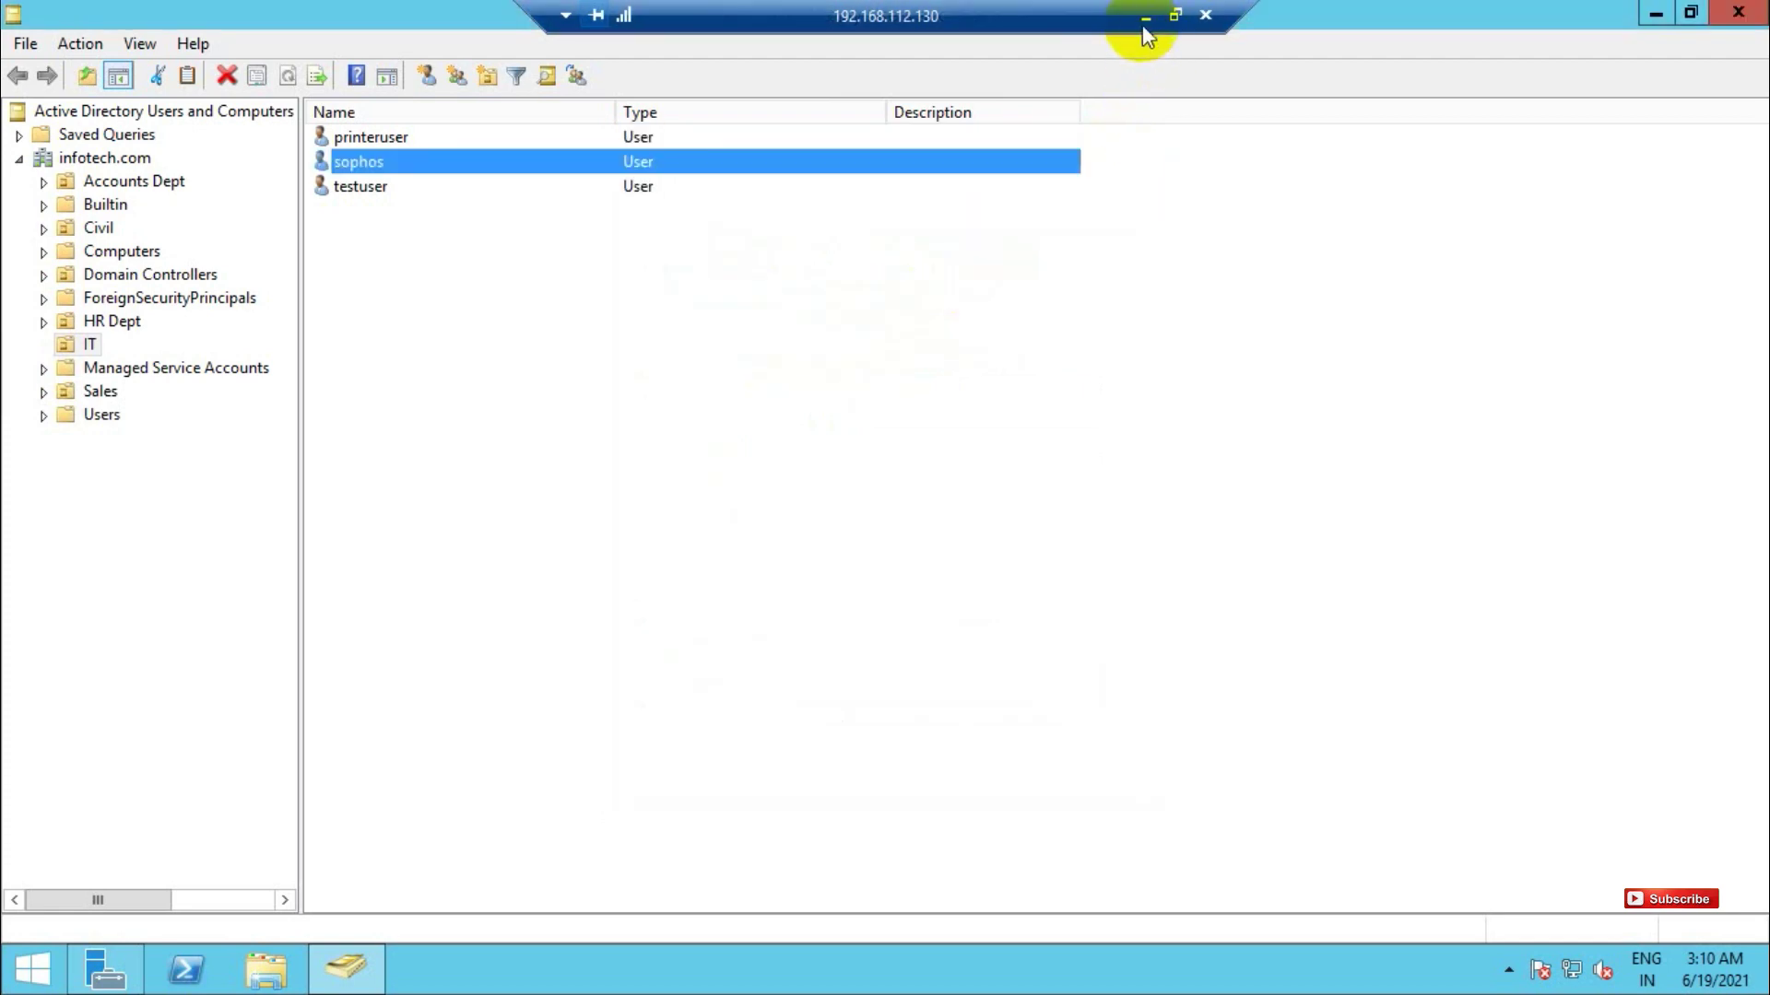
click(1143, 18)
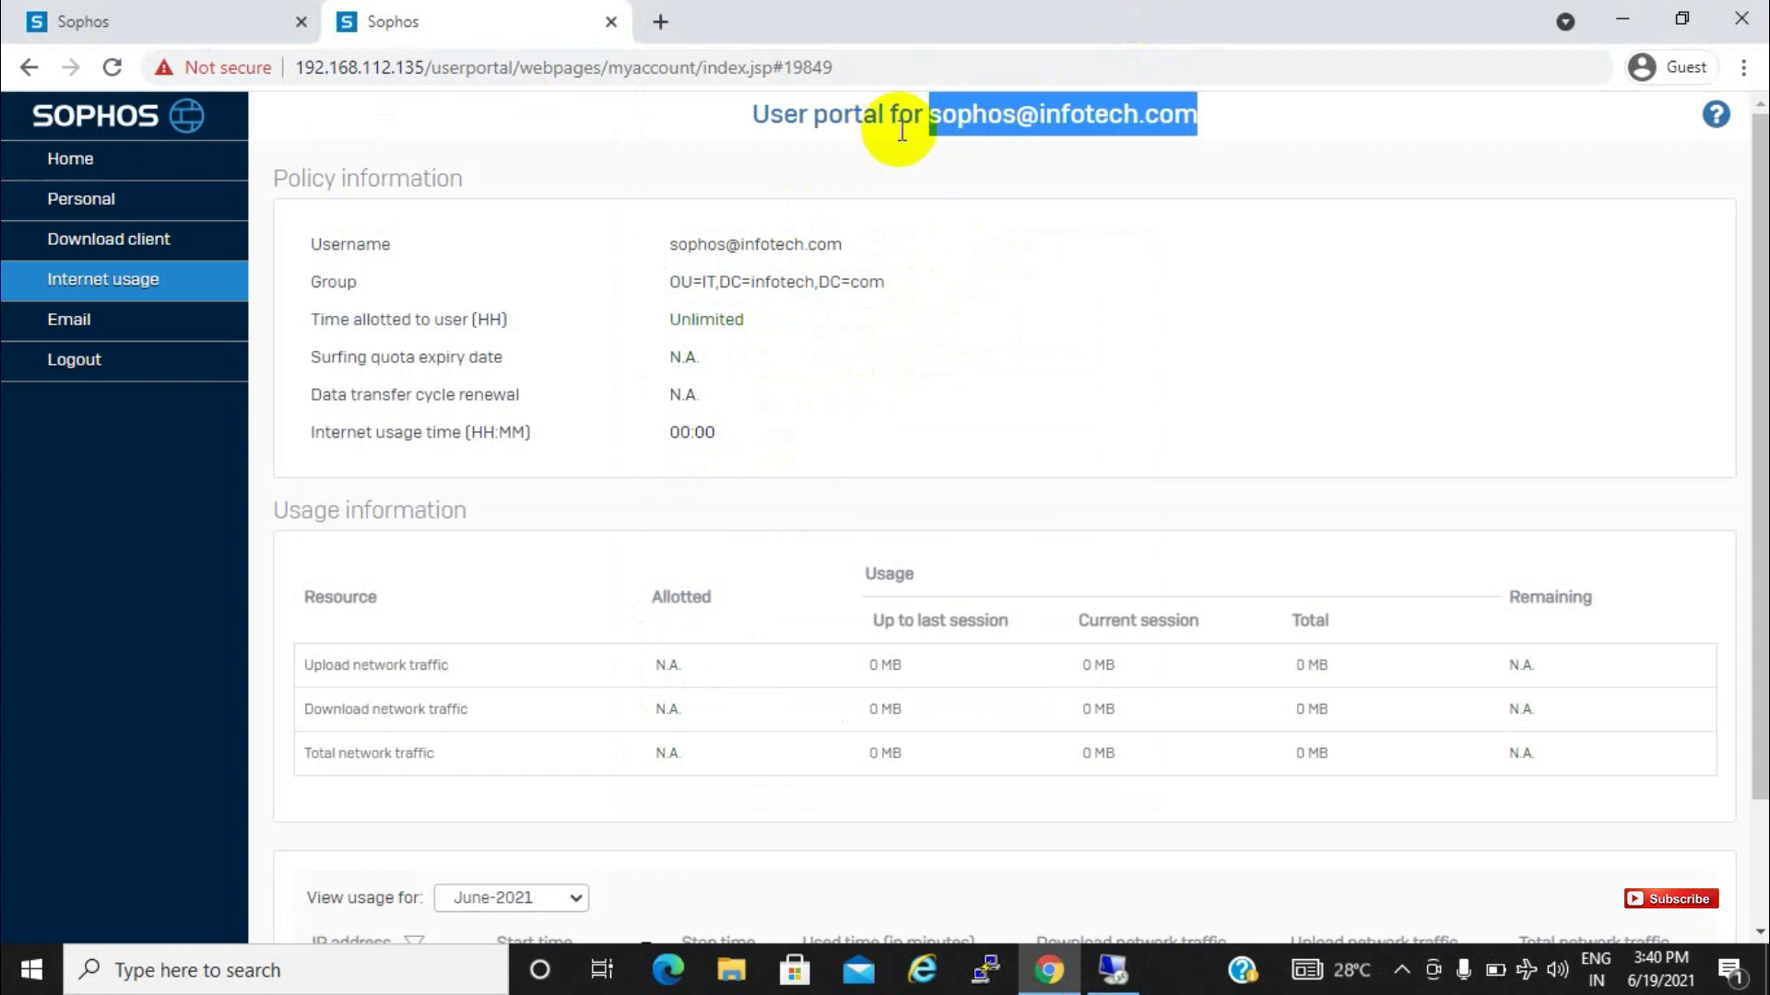
Highlight the user's group on the portal, then go back to the admin Authentication Services page
drag(669, 281, 887, 289)
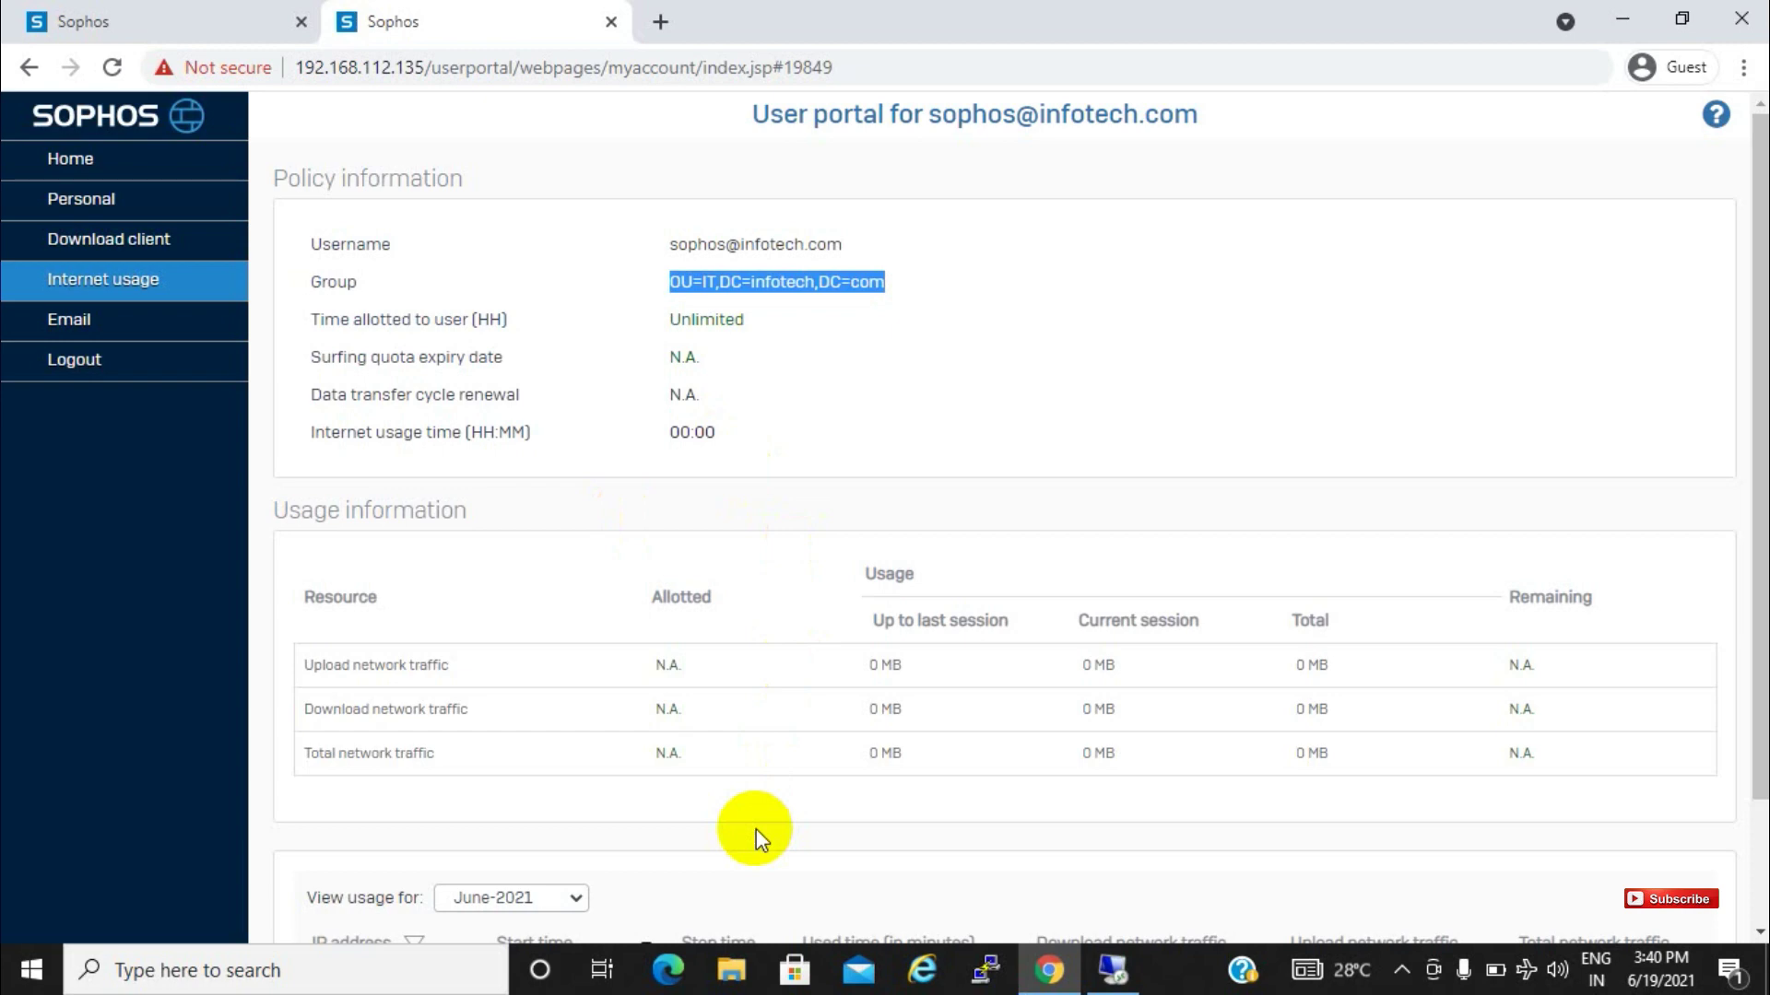
click(196, 12)
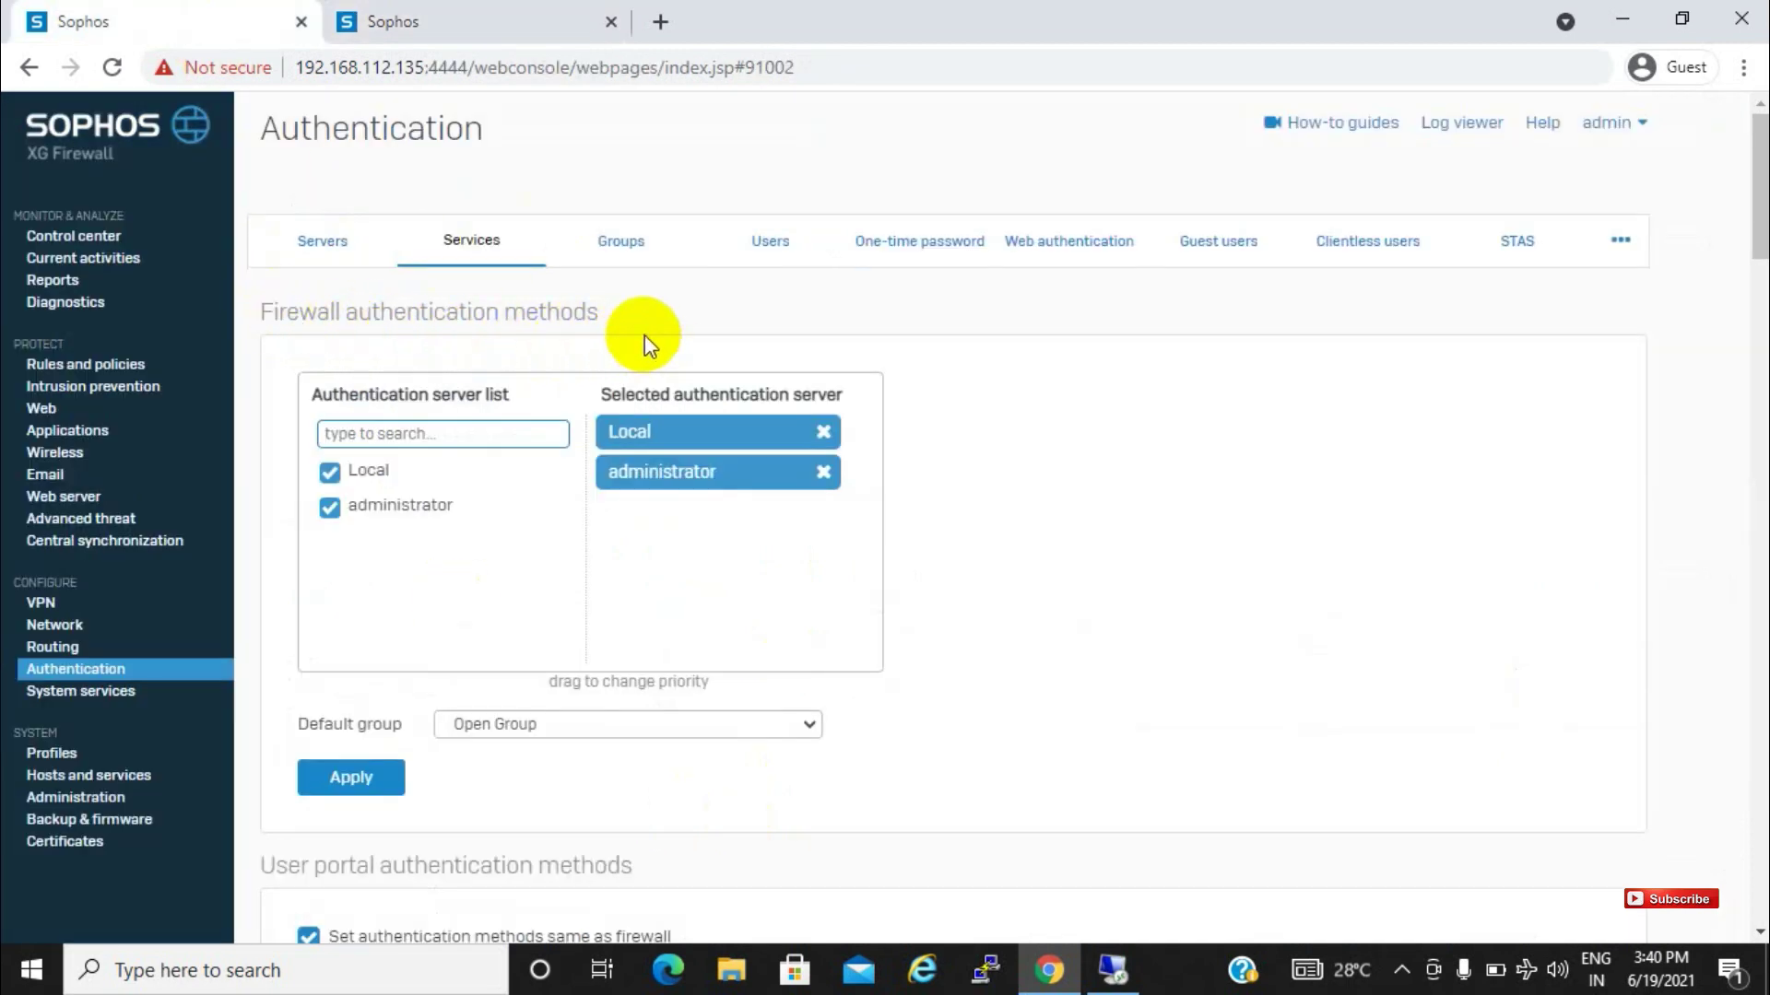
drag(1758, 185, 1758, 269)
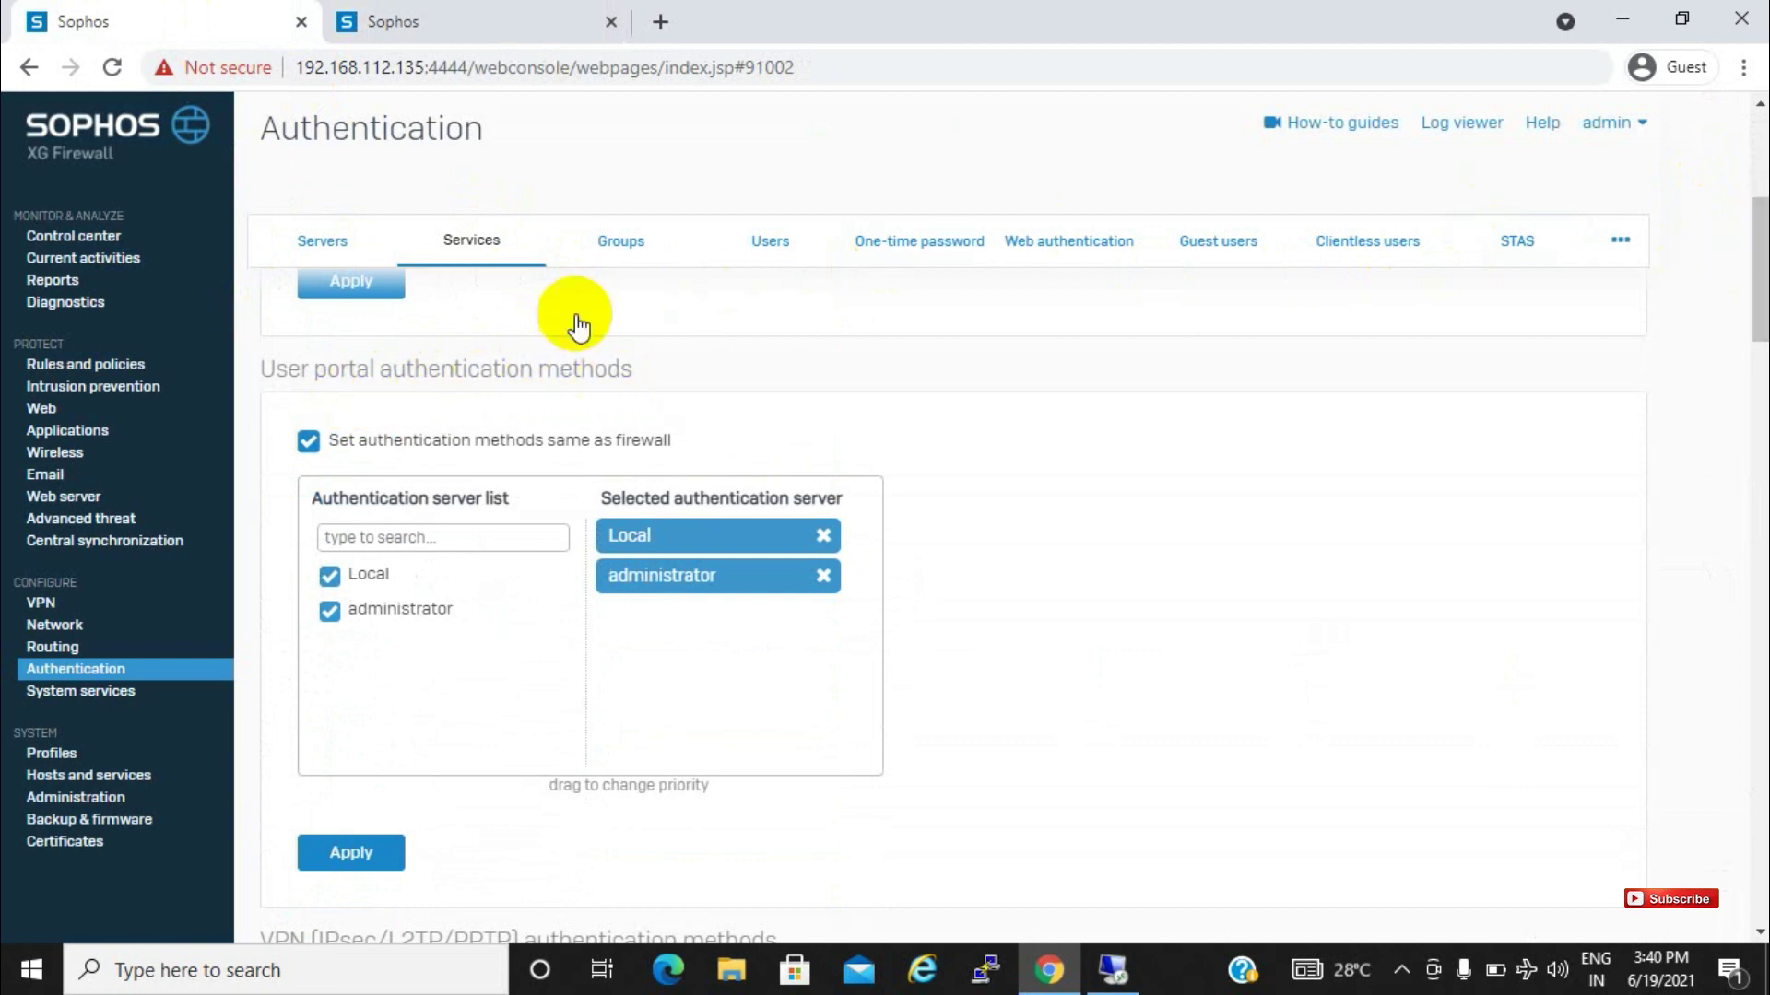
click(448, 15)
click(658, 20)
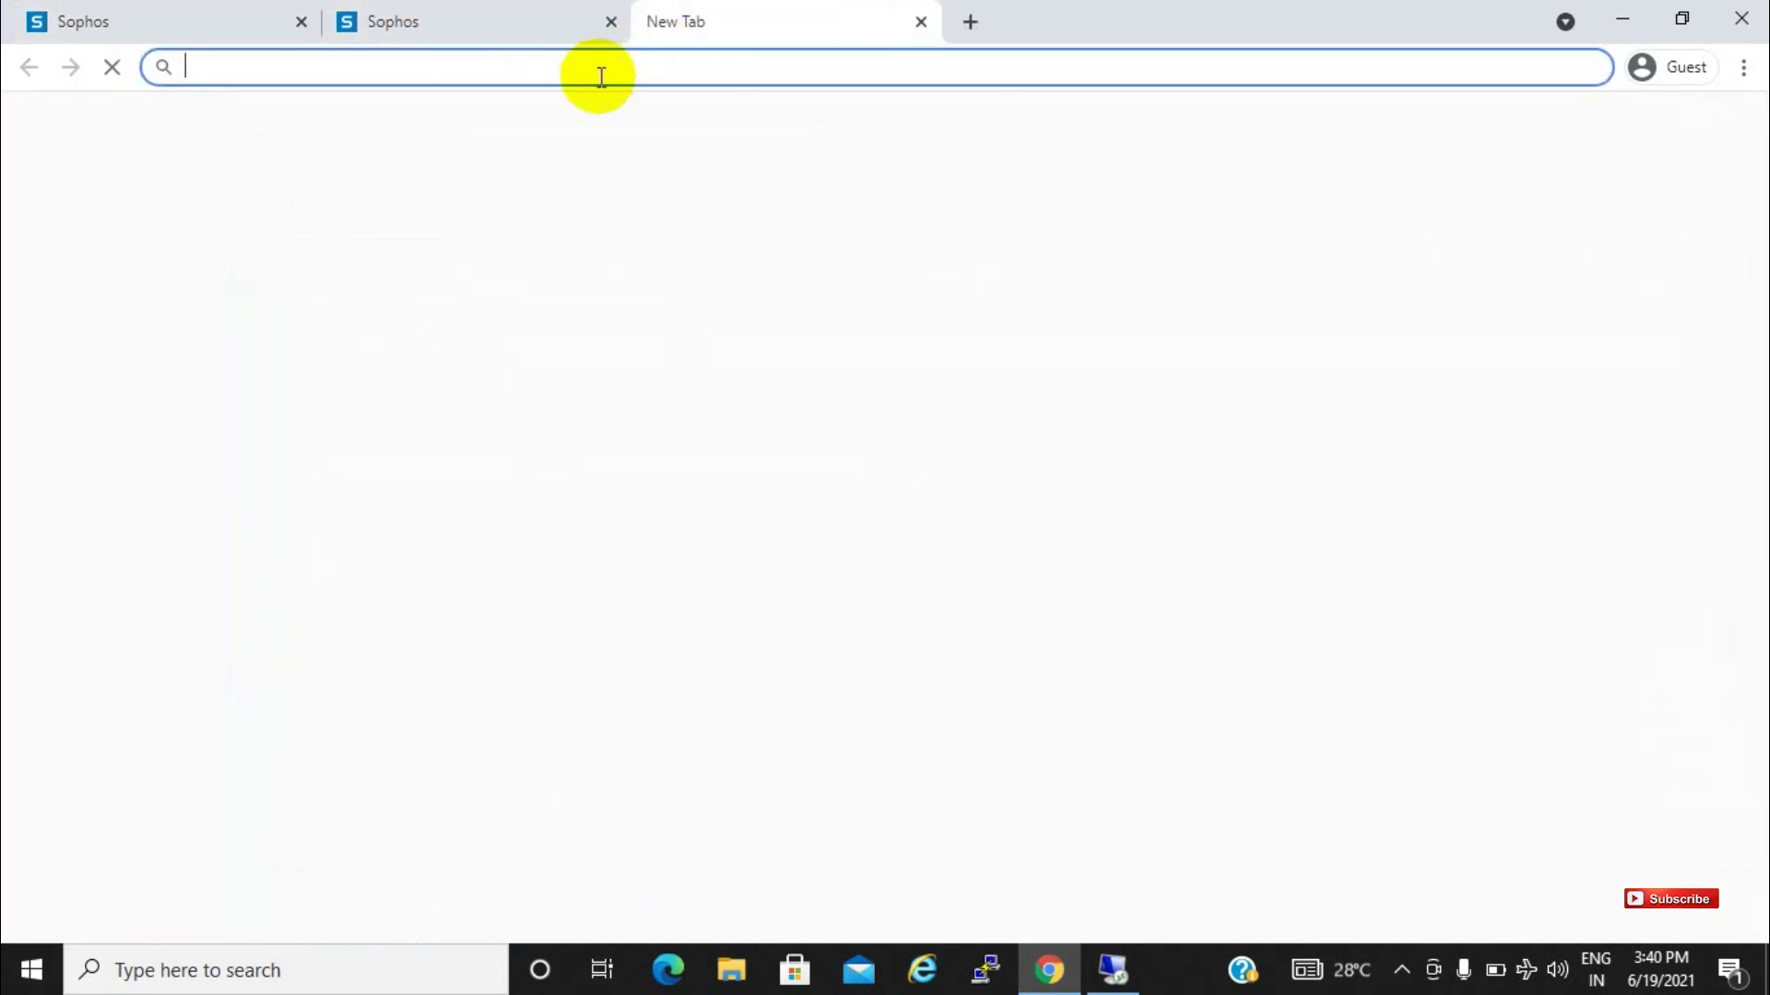
text(https)
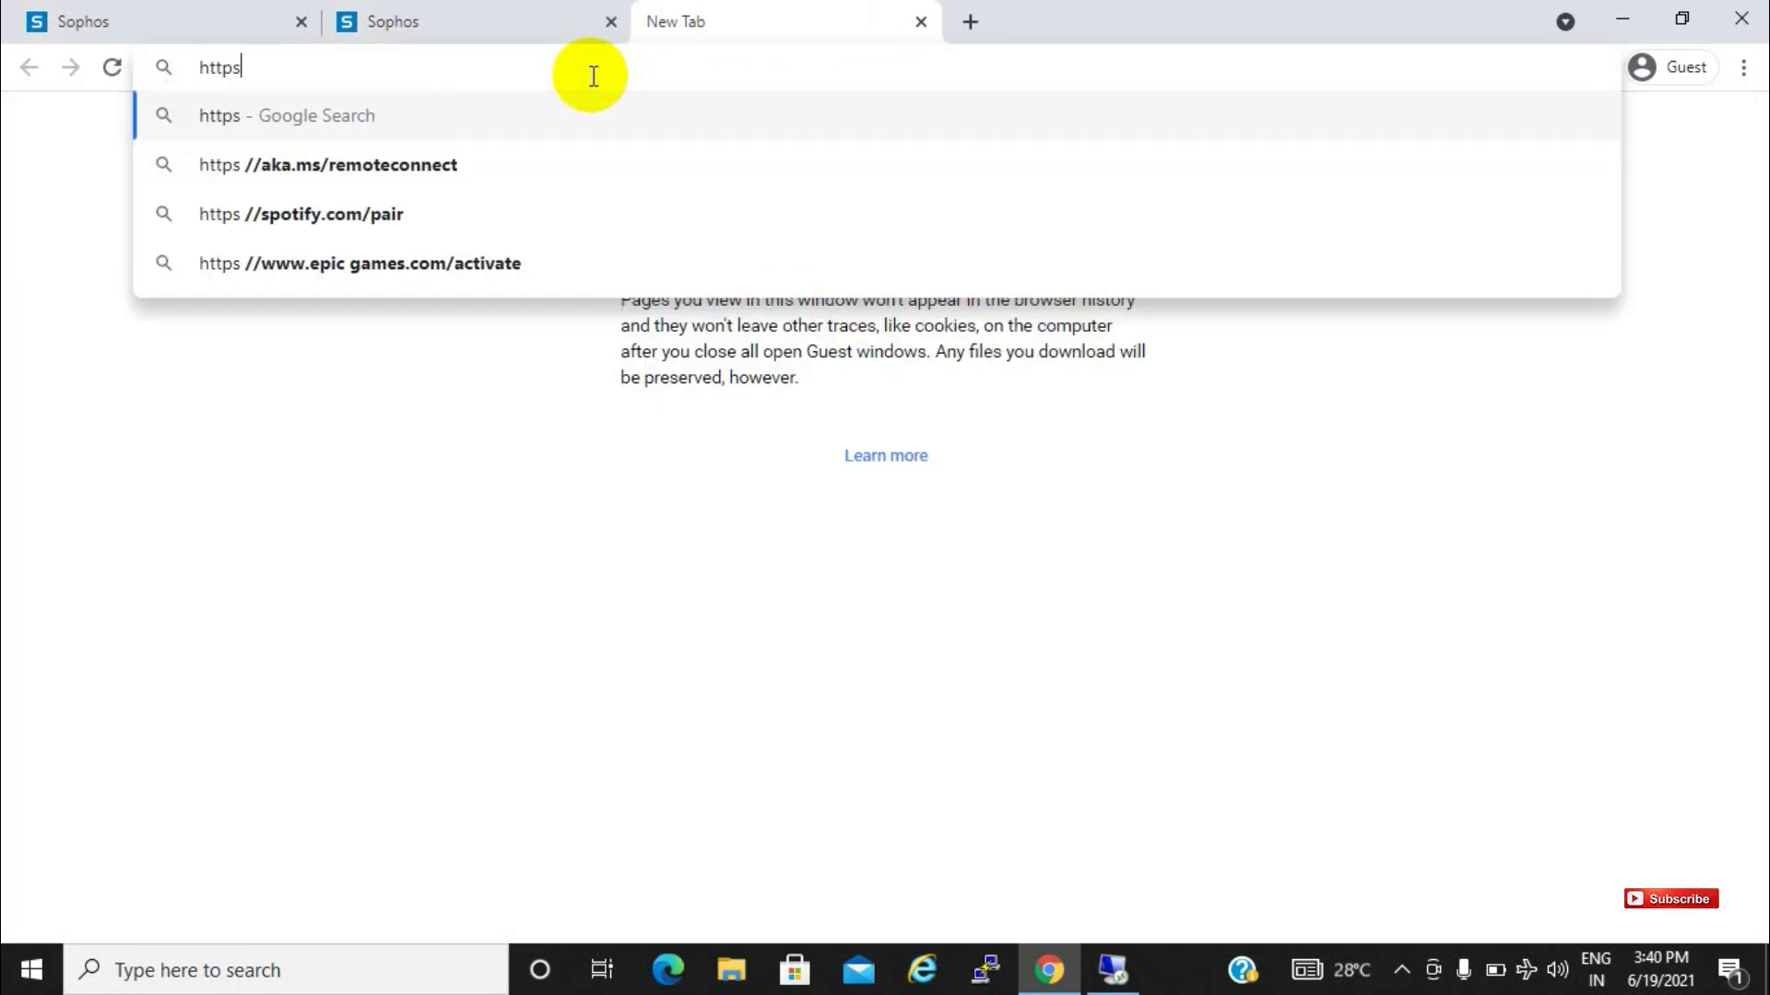
text(://192.168)
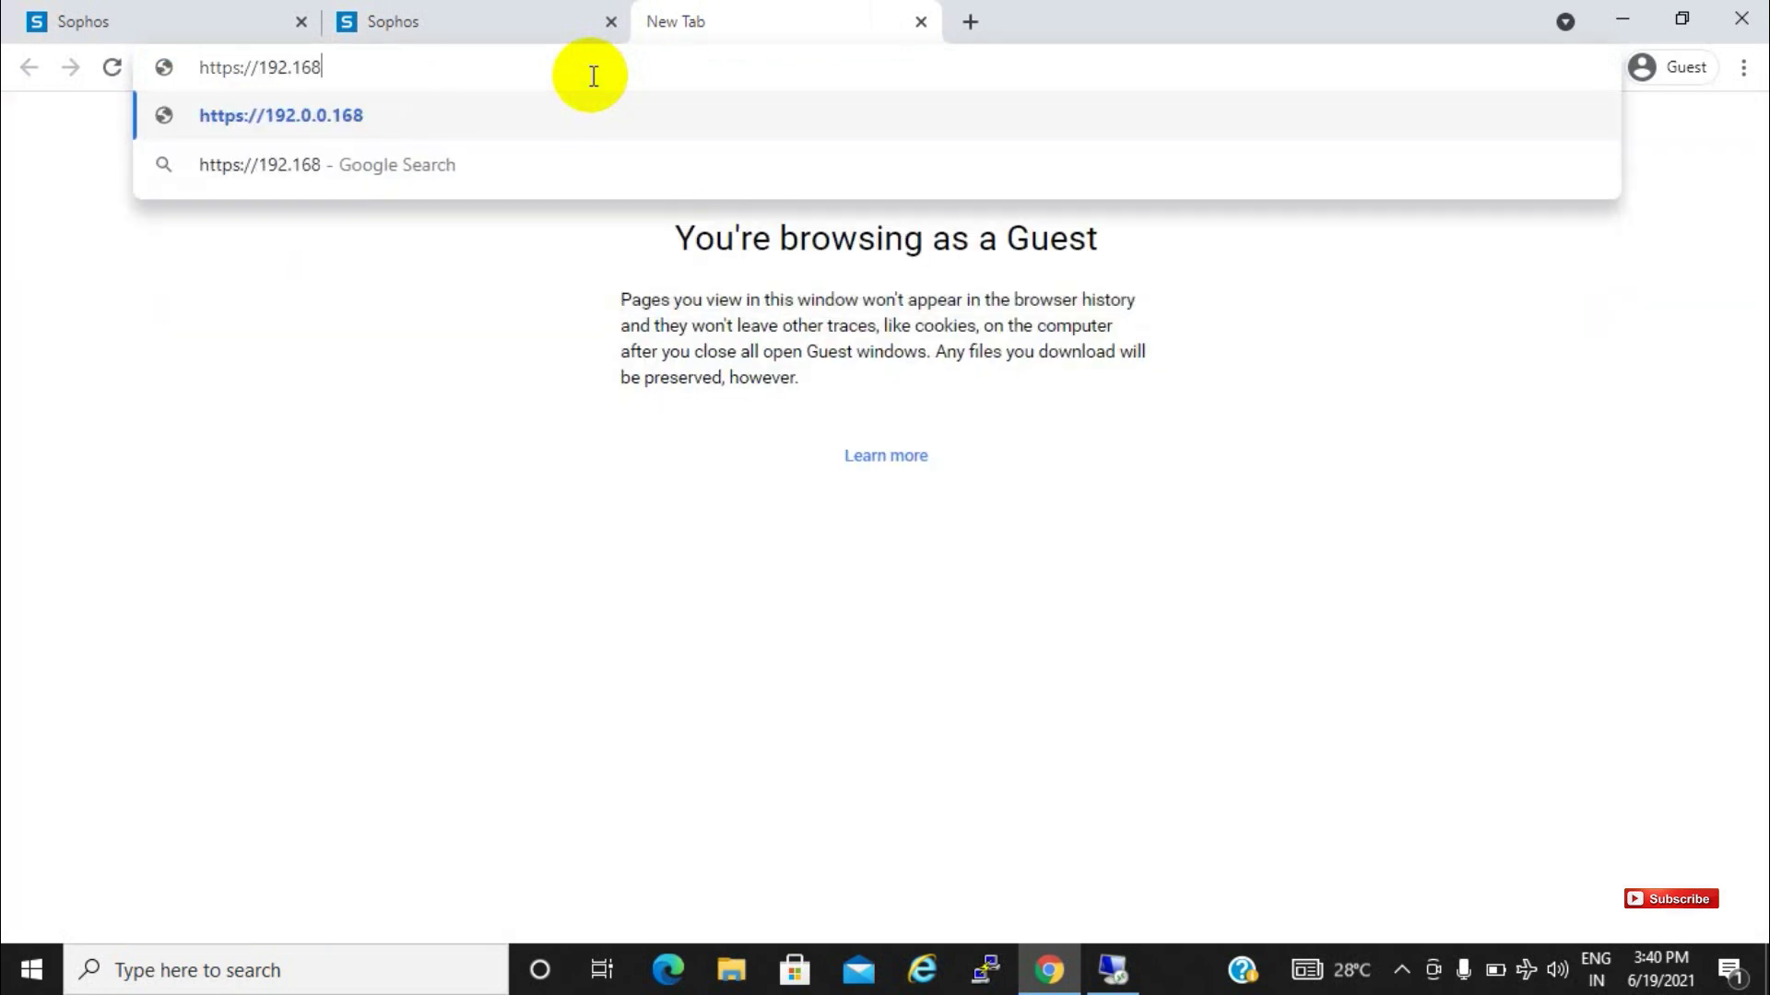
text(.112.1)
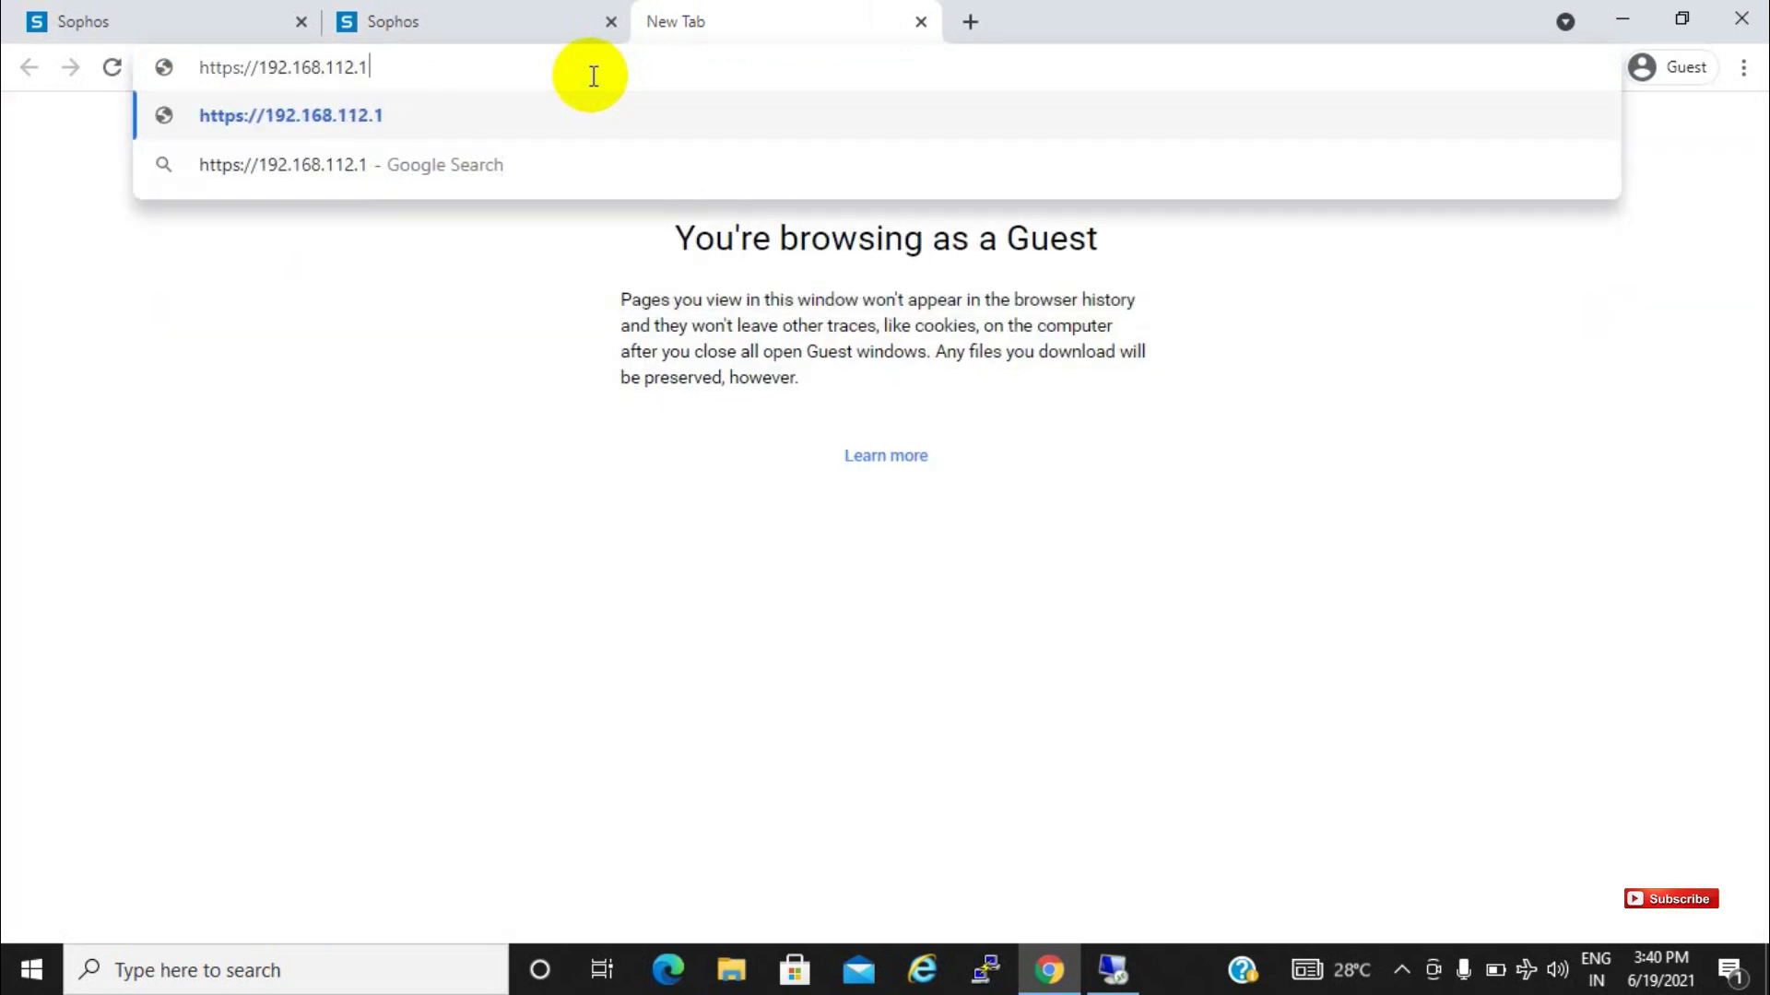
text(35:8090)
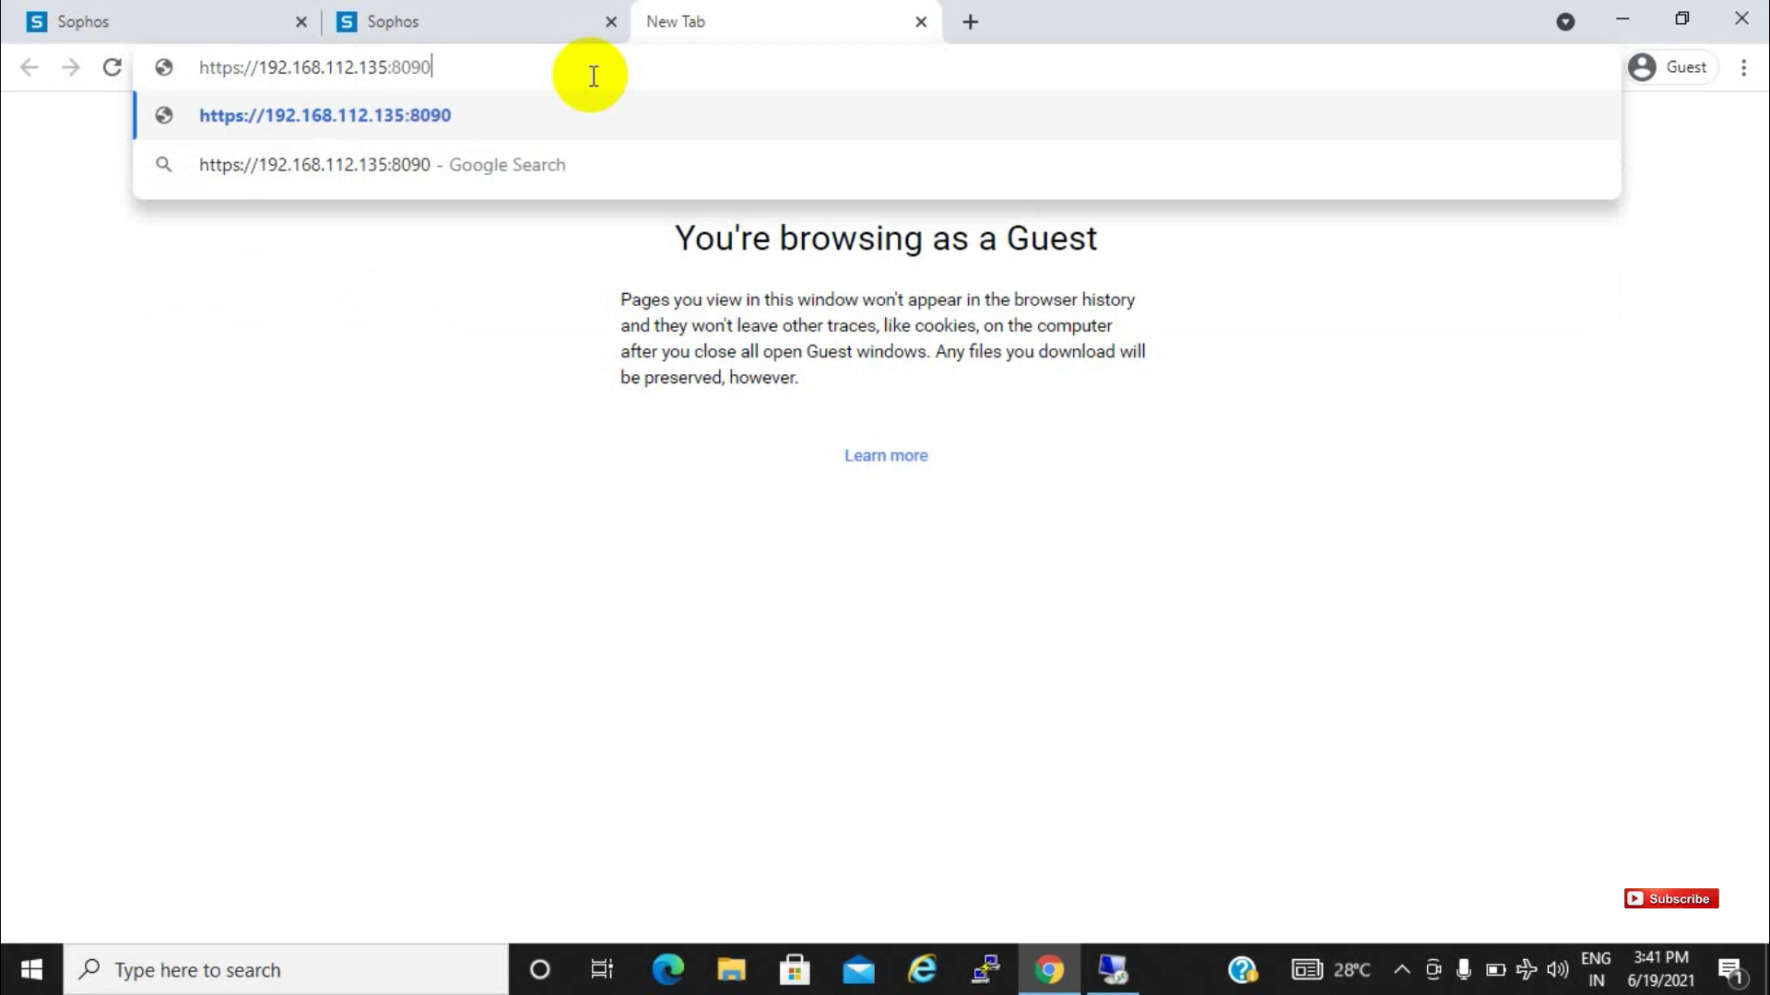
key(Return)
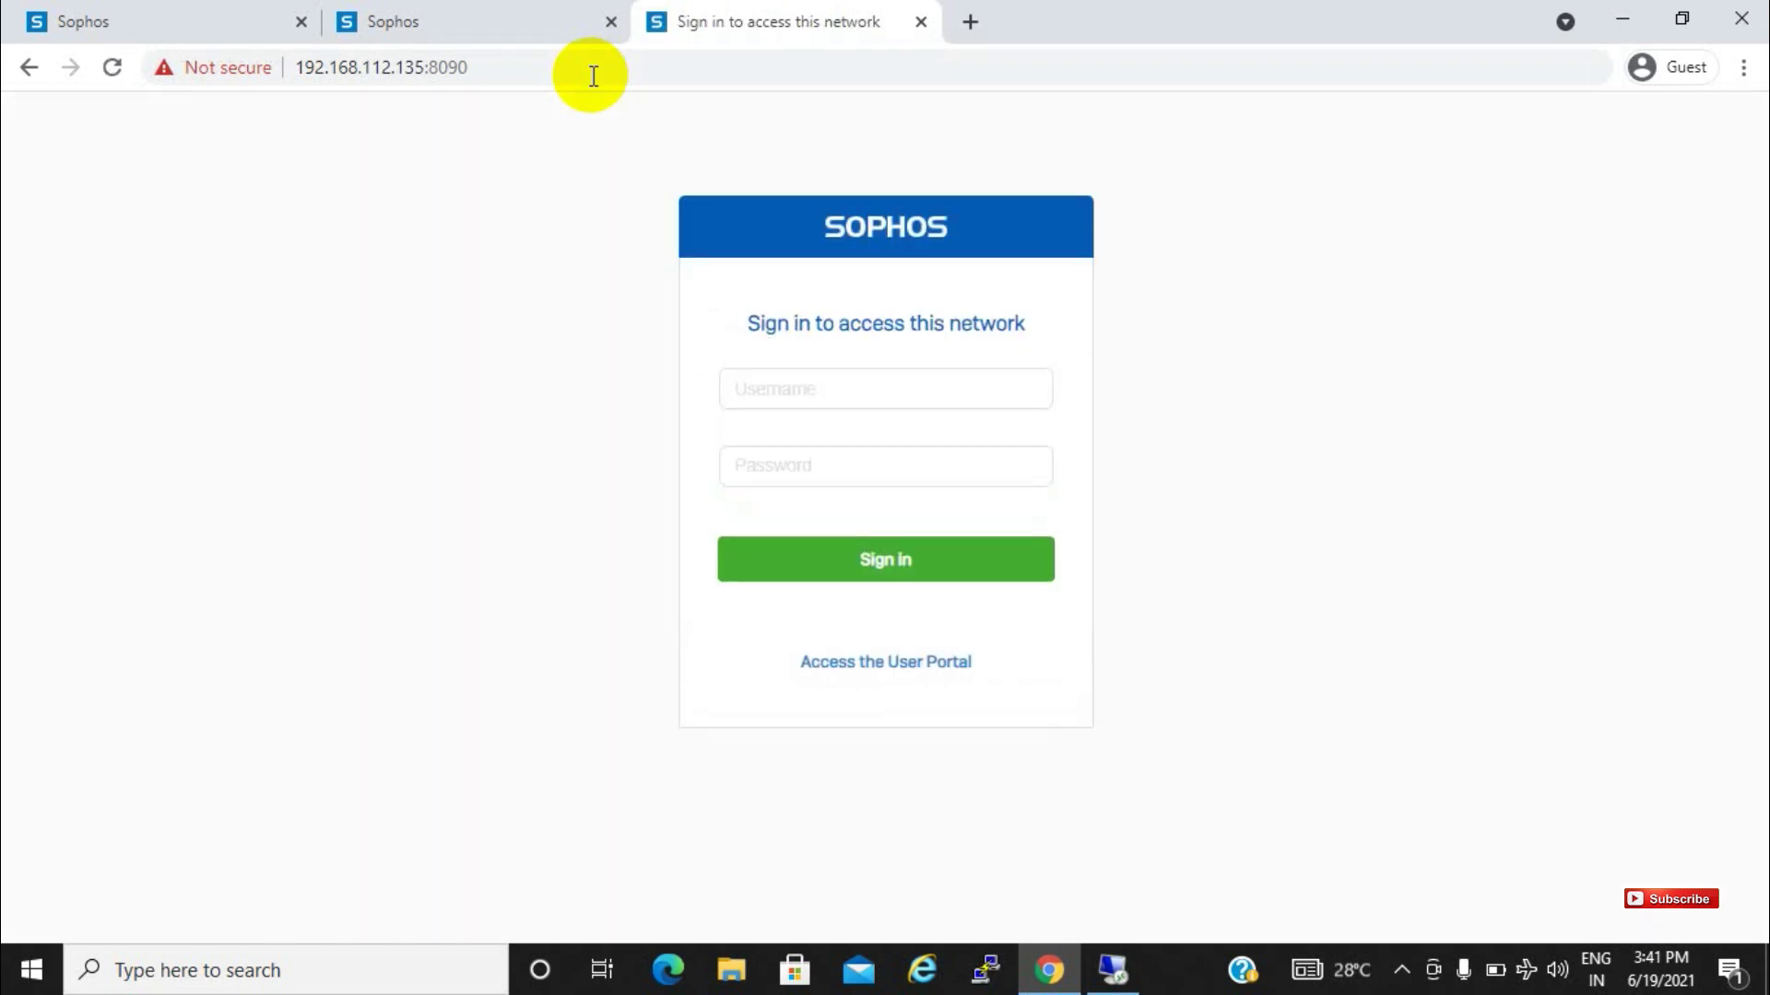
Sign in to the captive portal as user sophos with the account password
click(802, 391)
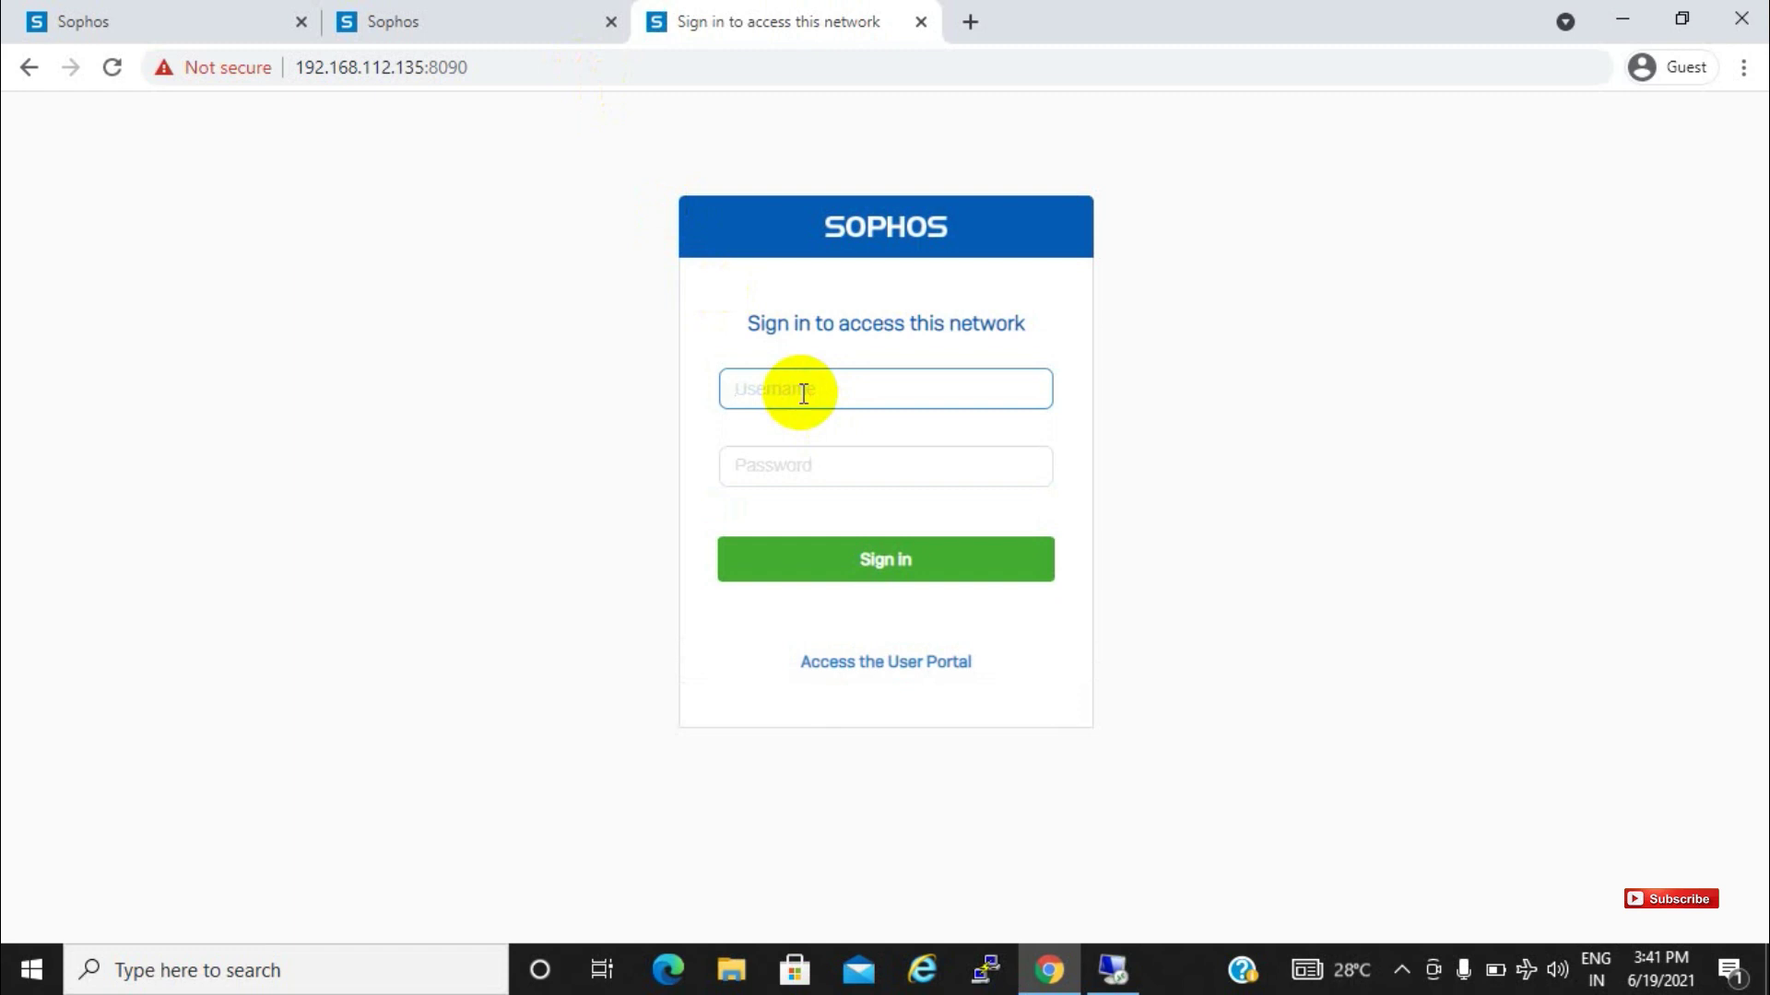
text(sophos)
key(Tab)
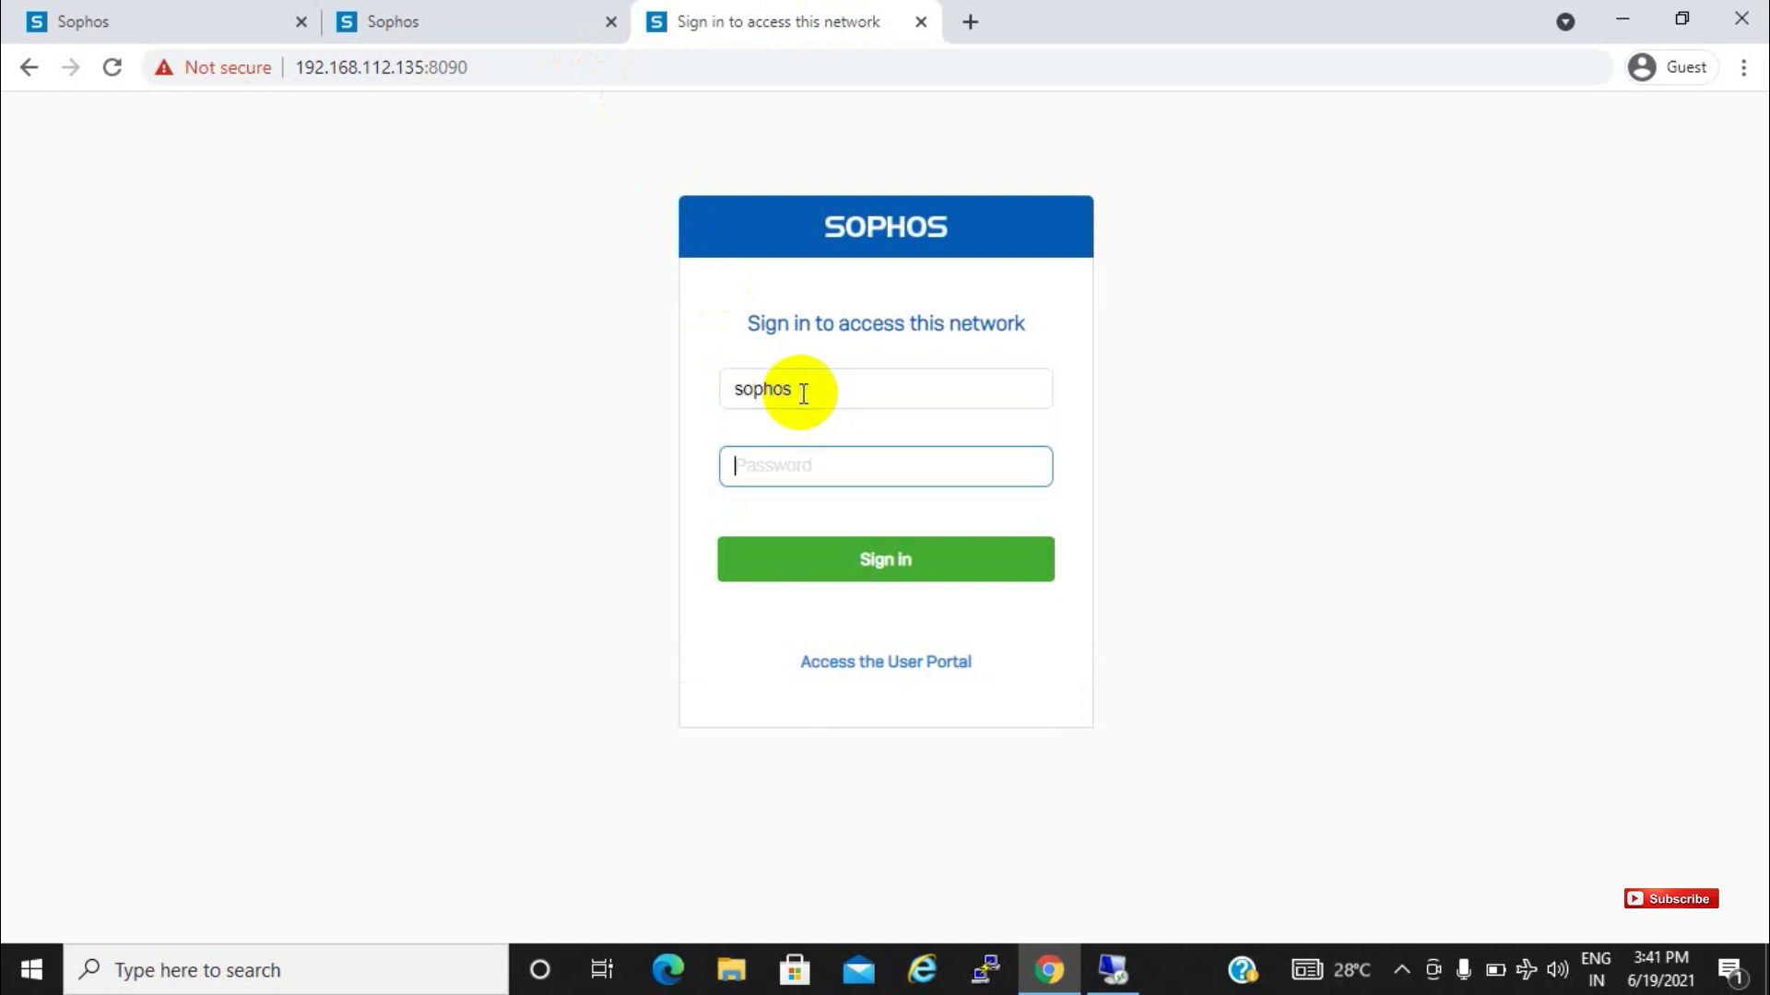
text(s)
key(Return)
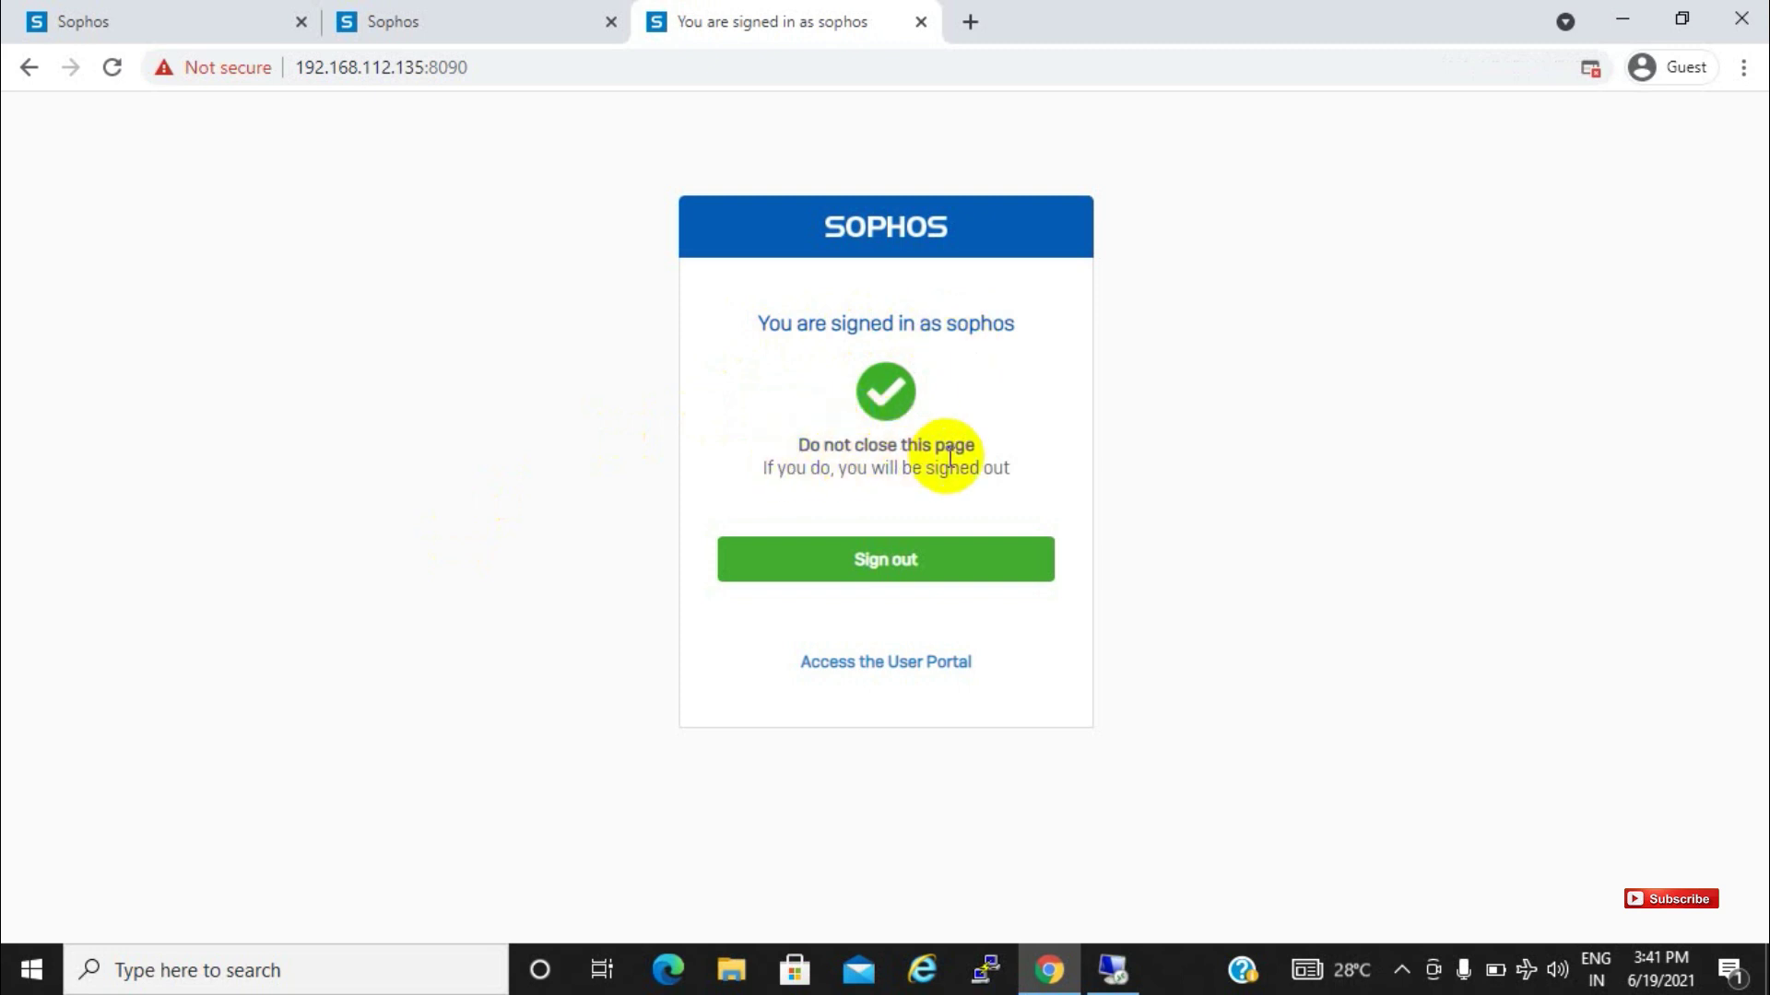
Highlight 'sophos' in the sign-in confirmation and return to the firewall admin console
click(999, 326)
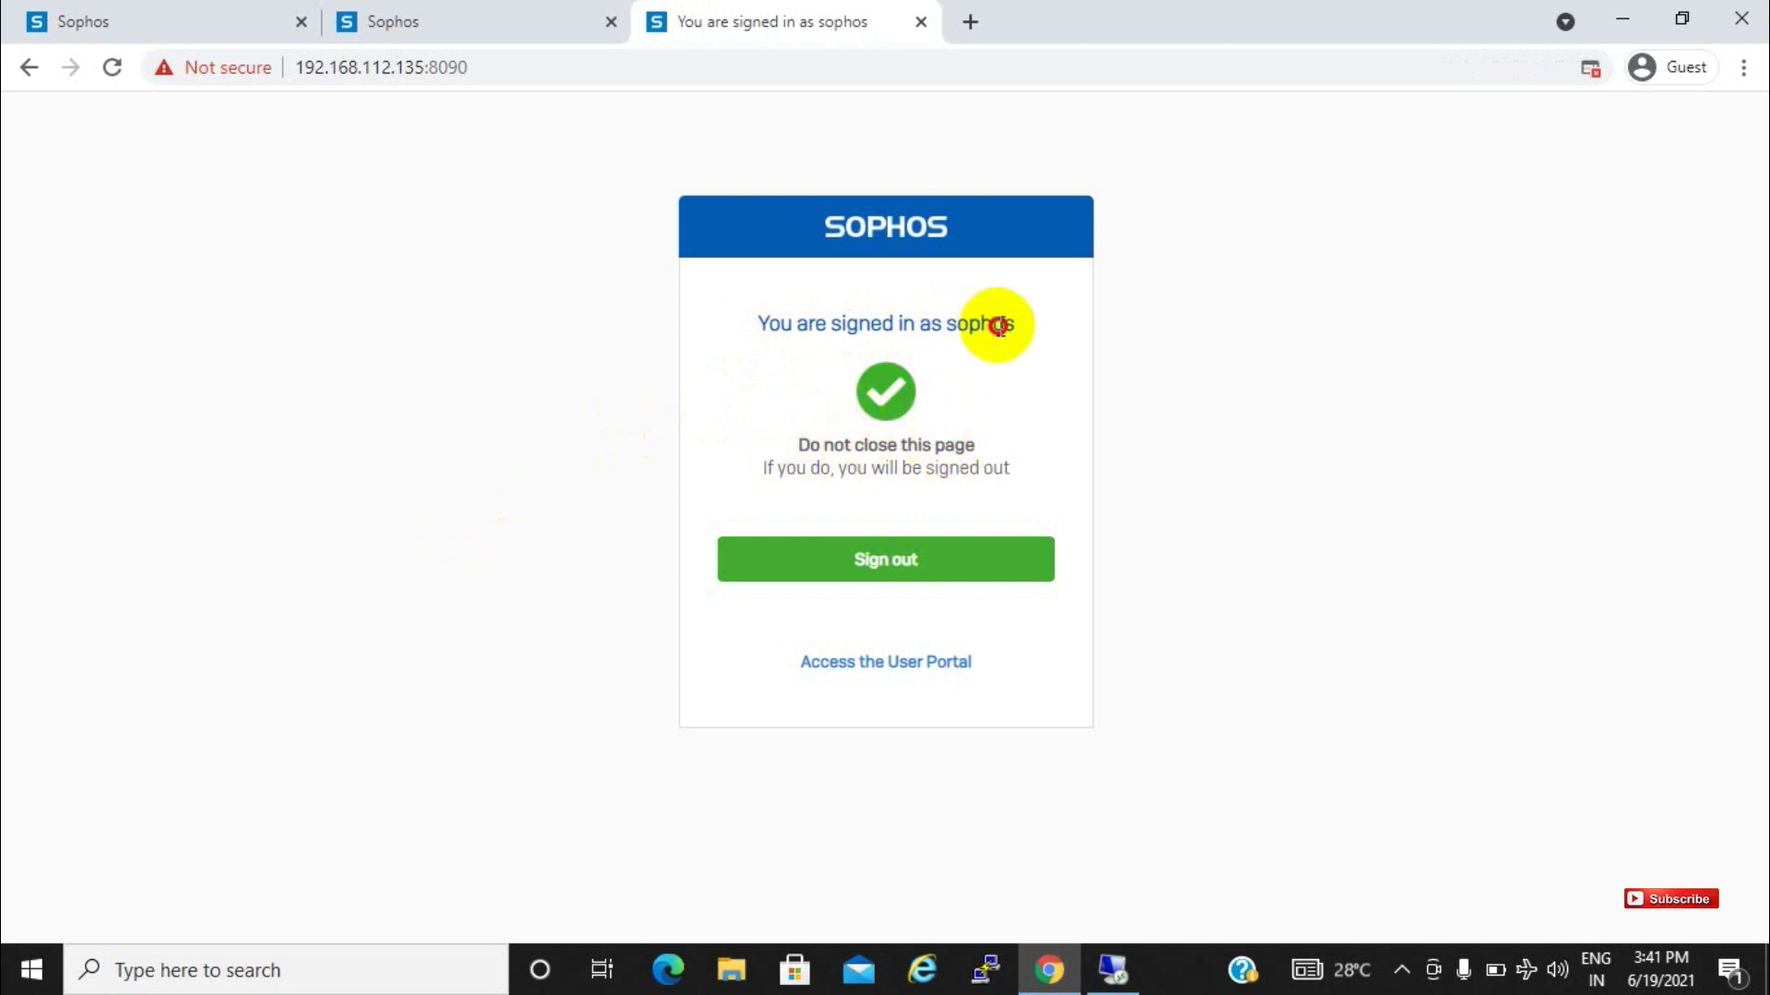
double_click(999, 326)
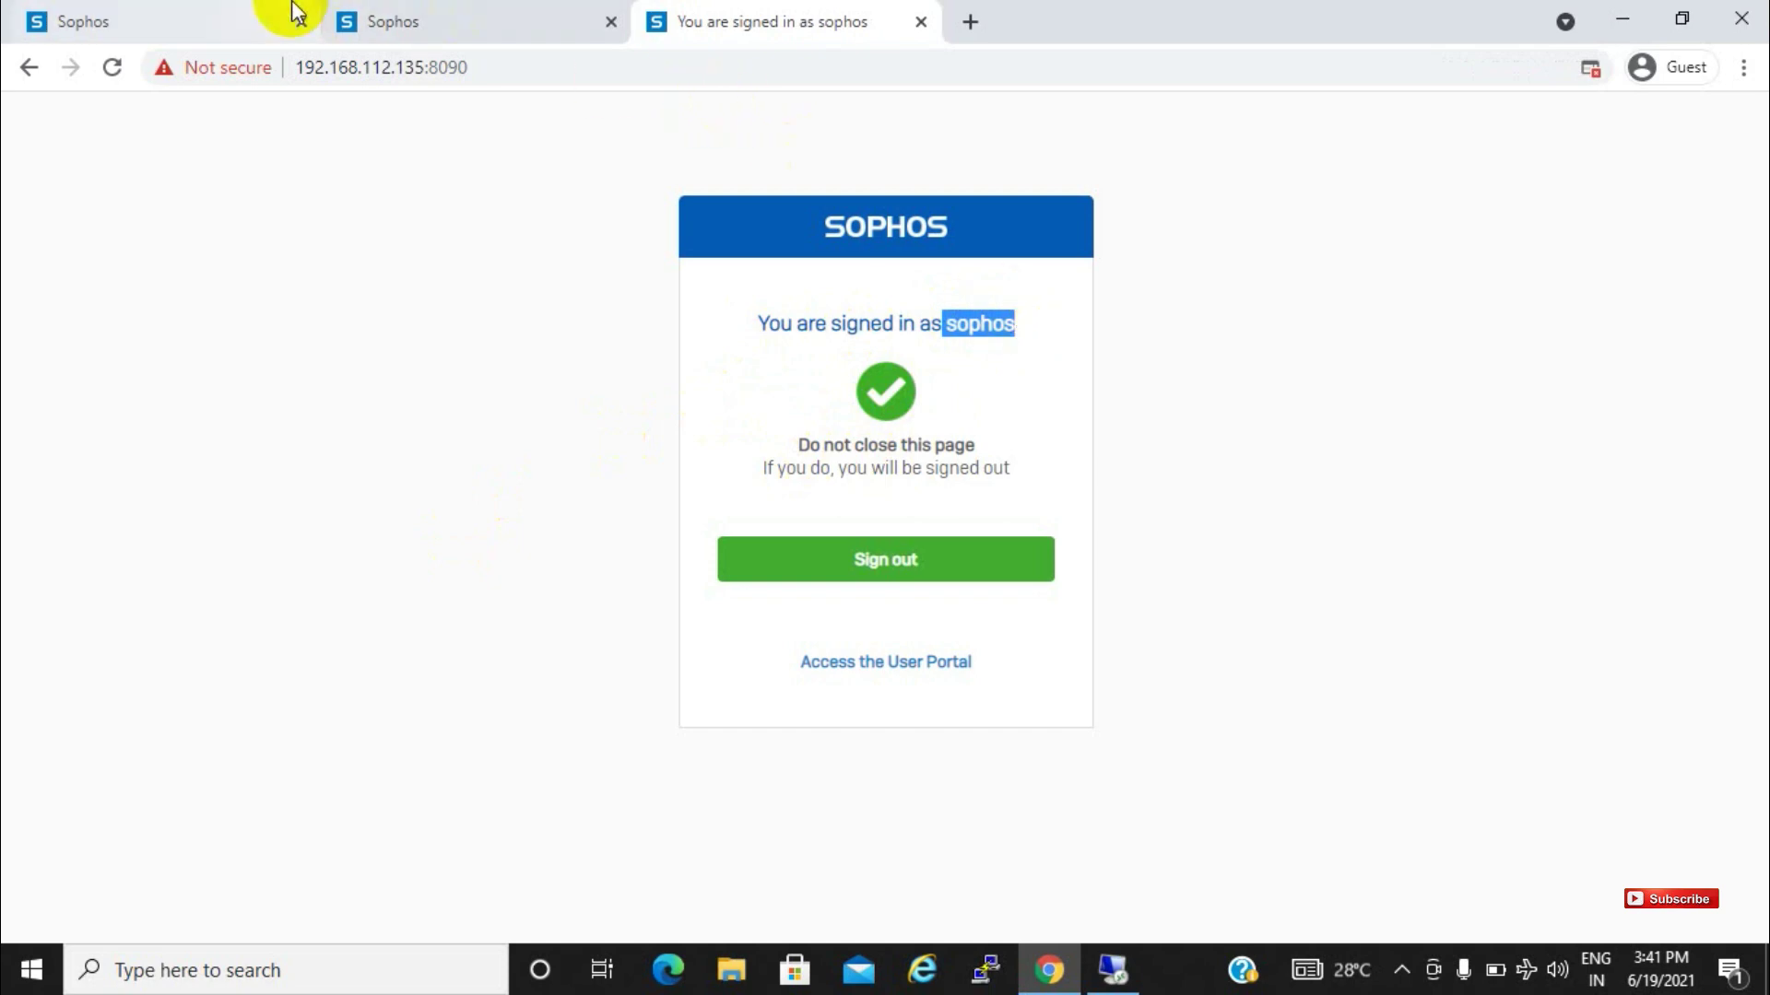
click(164, 13)
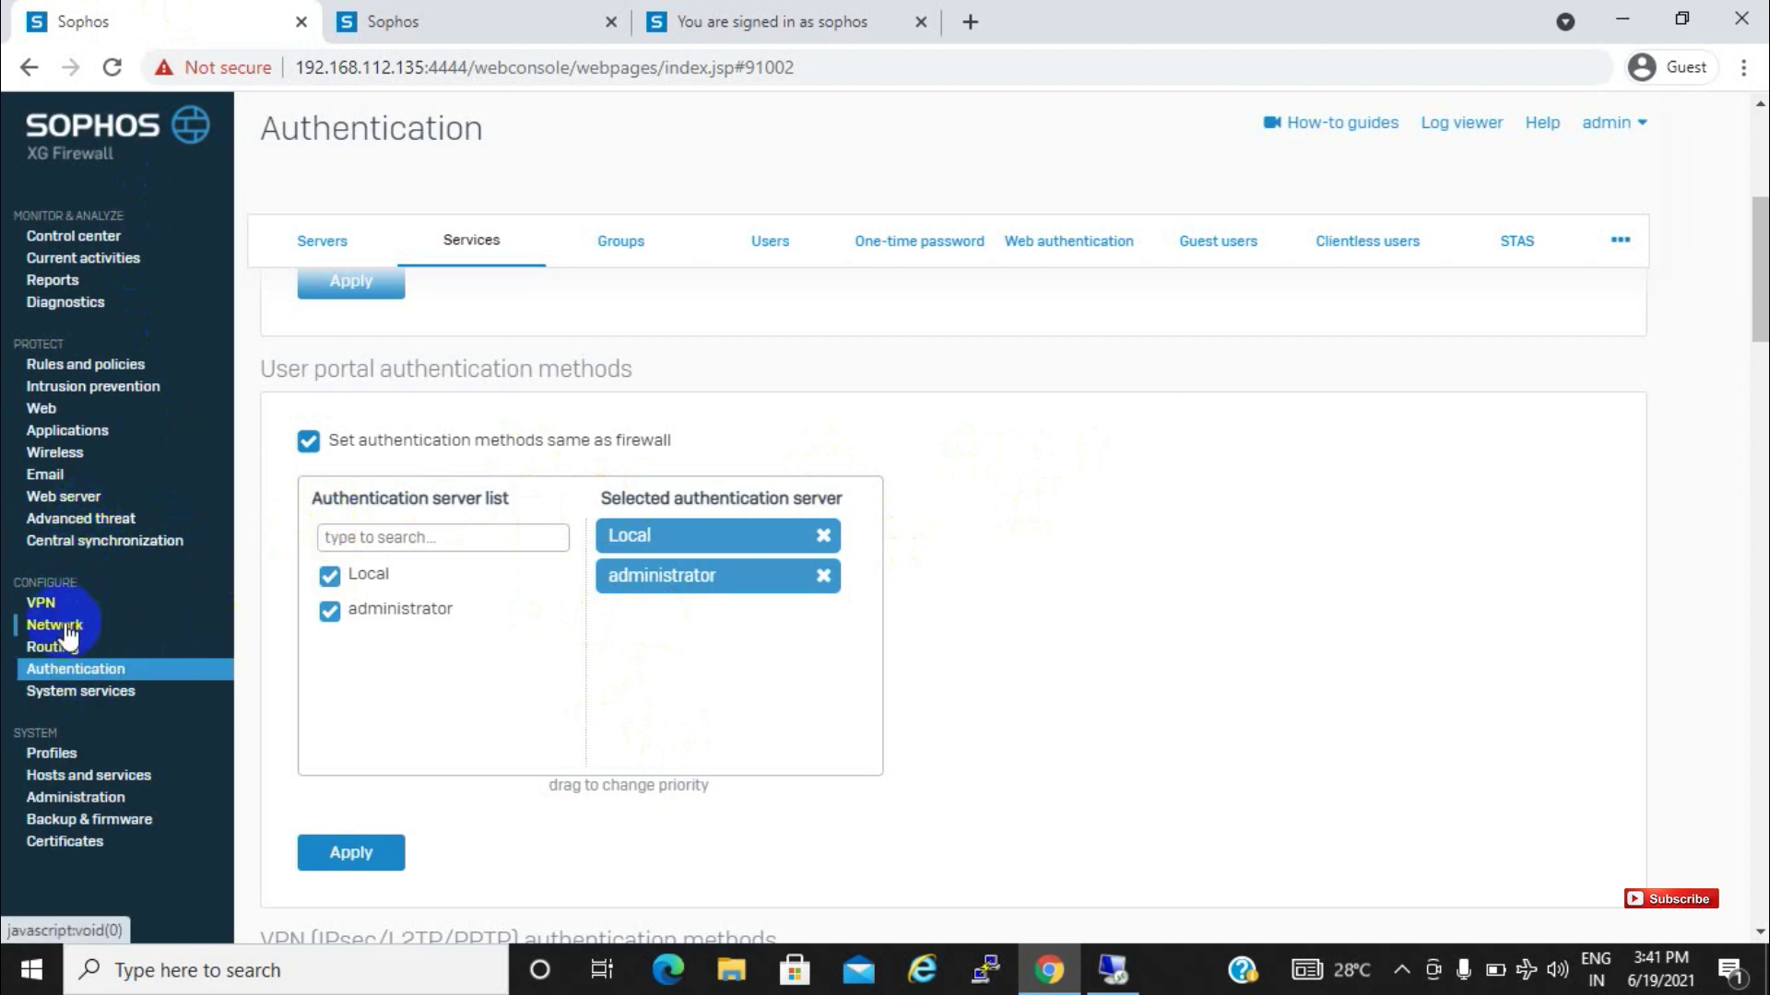
Go to VPN > SSL VPN (remote access) and add a new policy
click(34, 603)
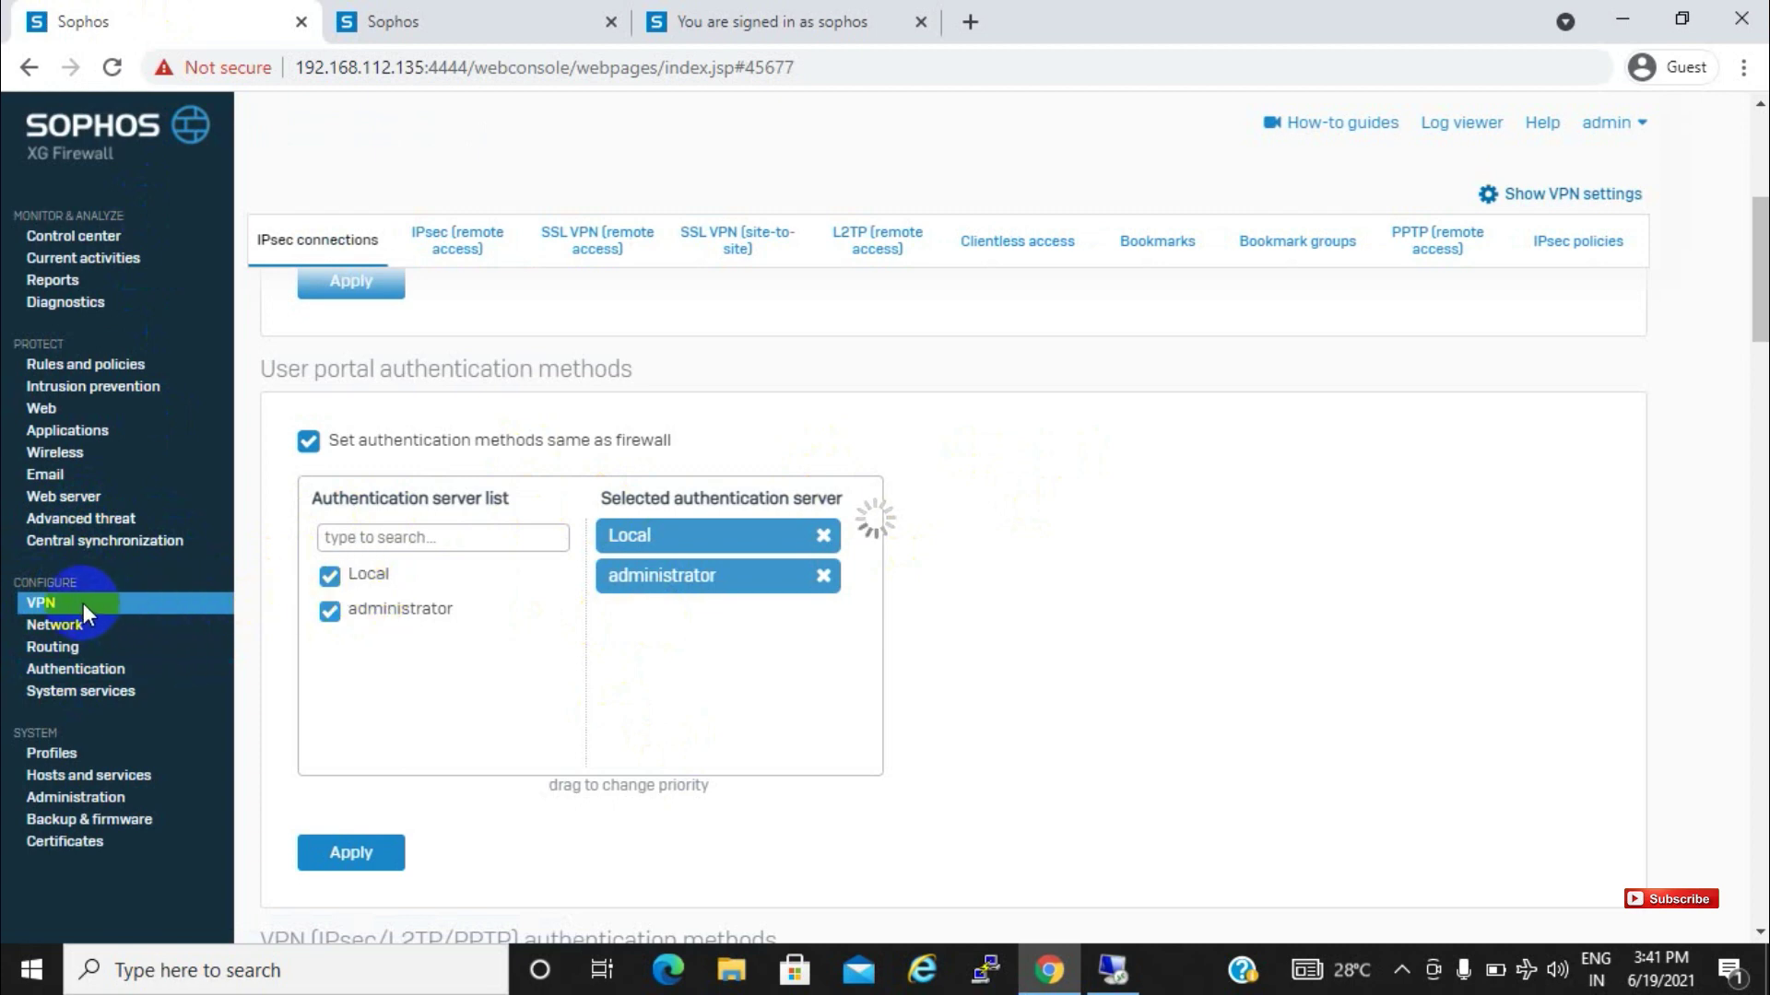
click(57, 601)
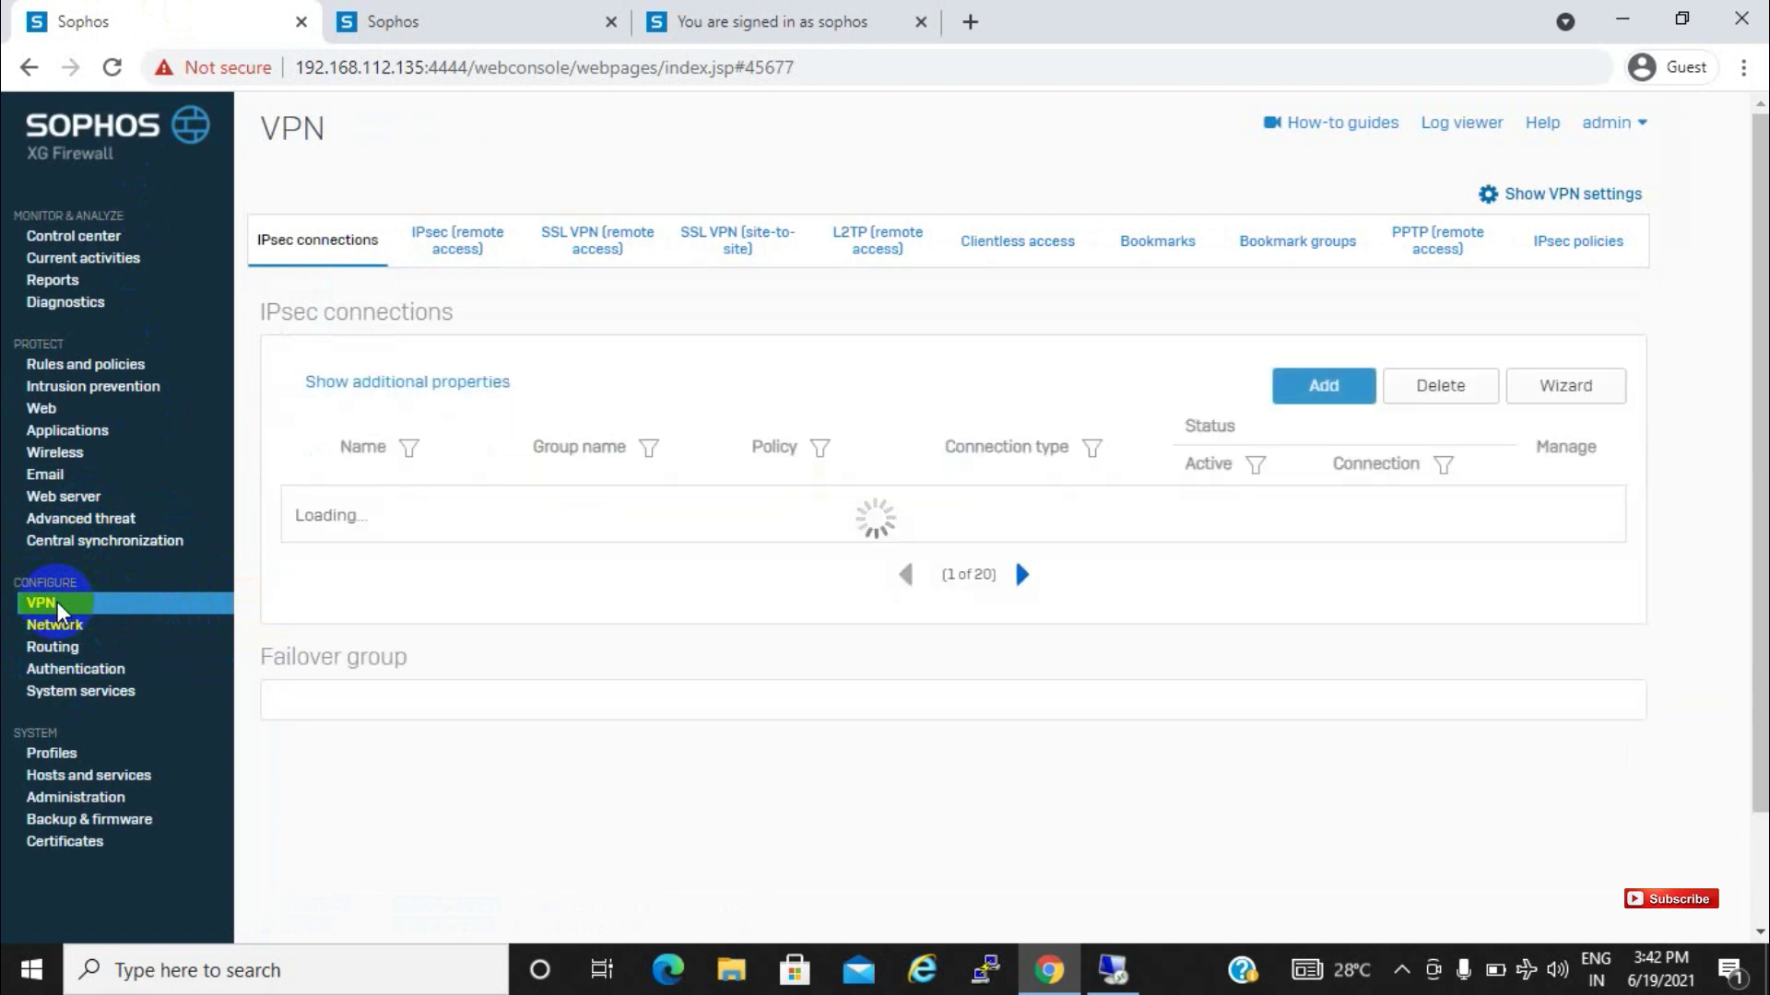
click(607, 243)
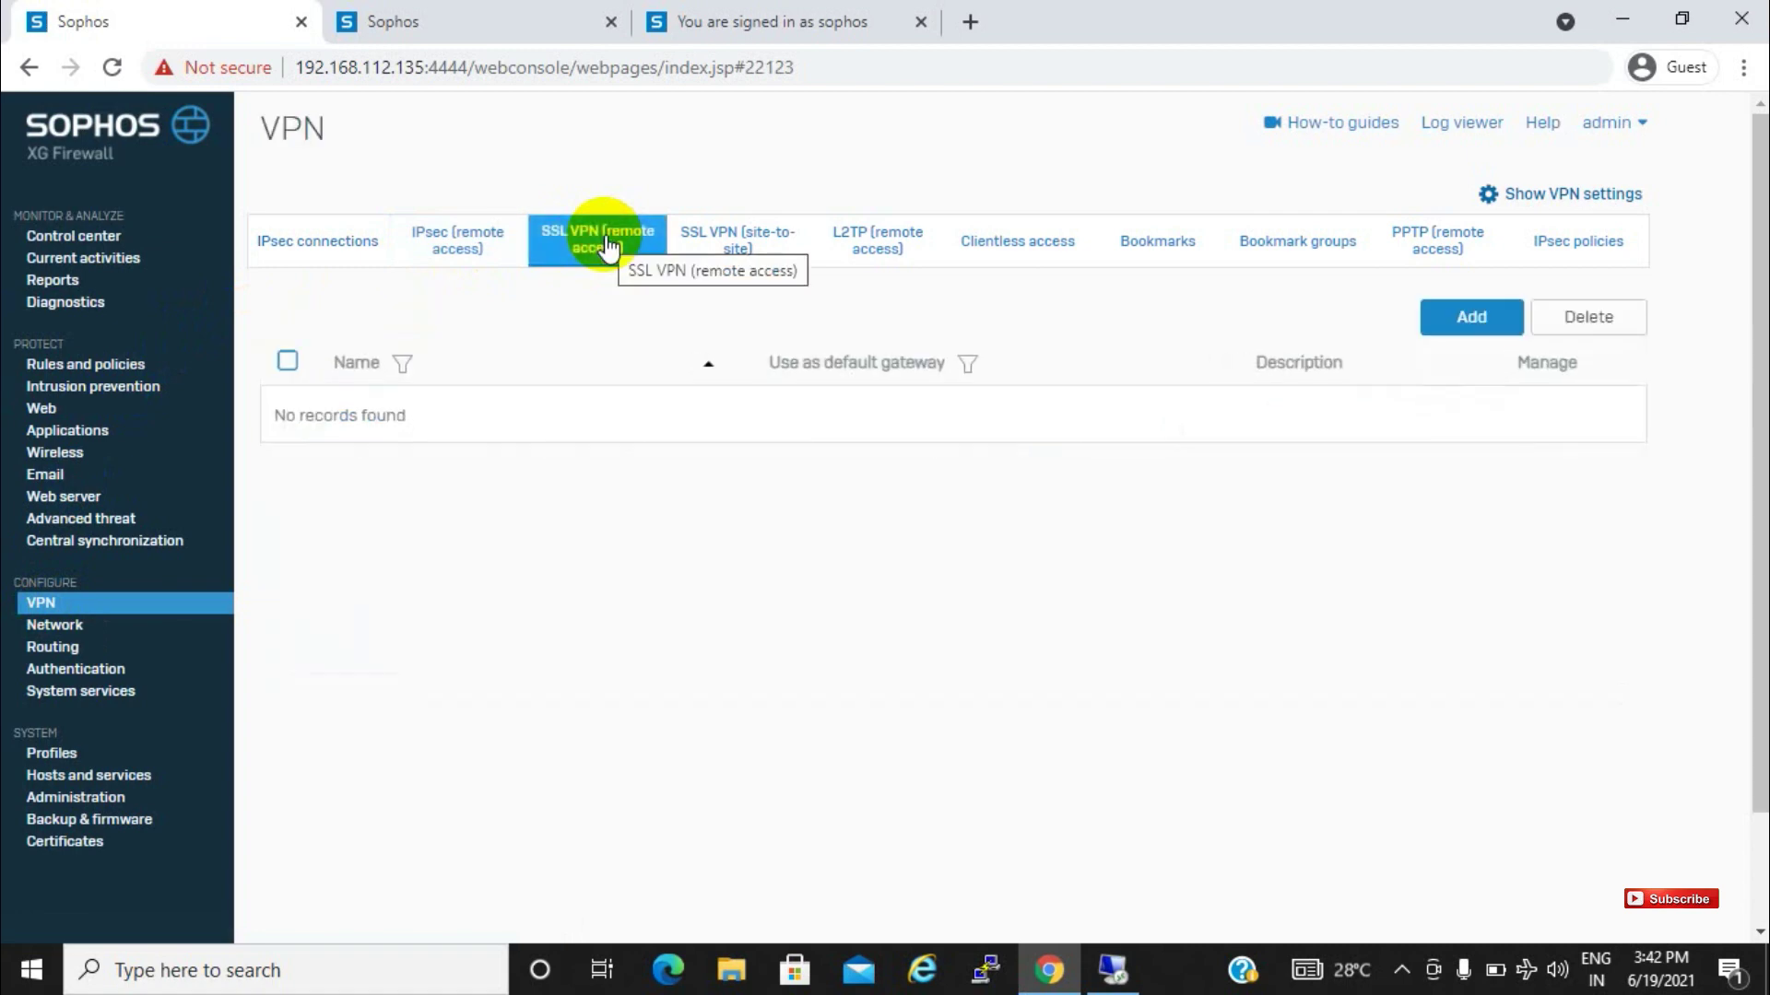
click(1468, 322)
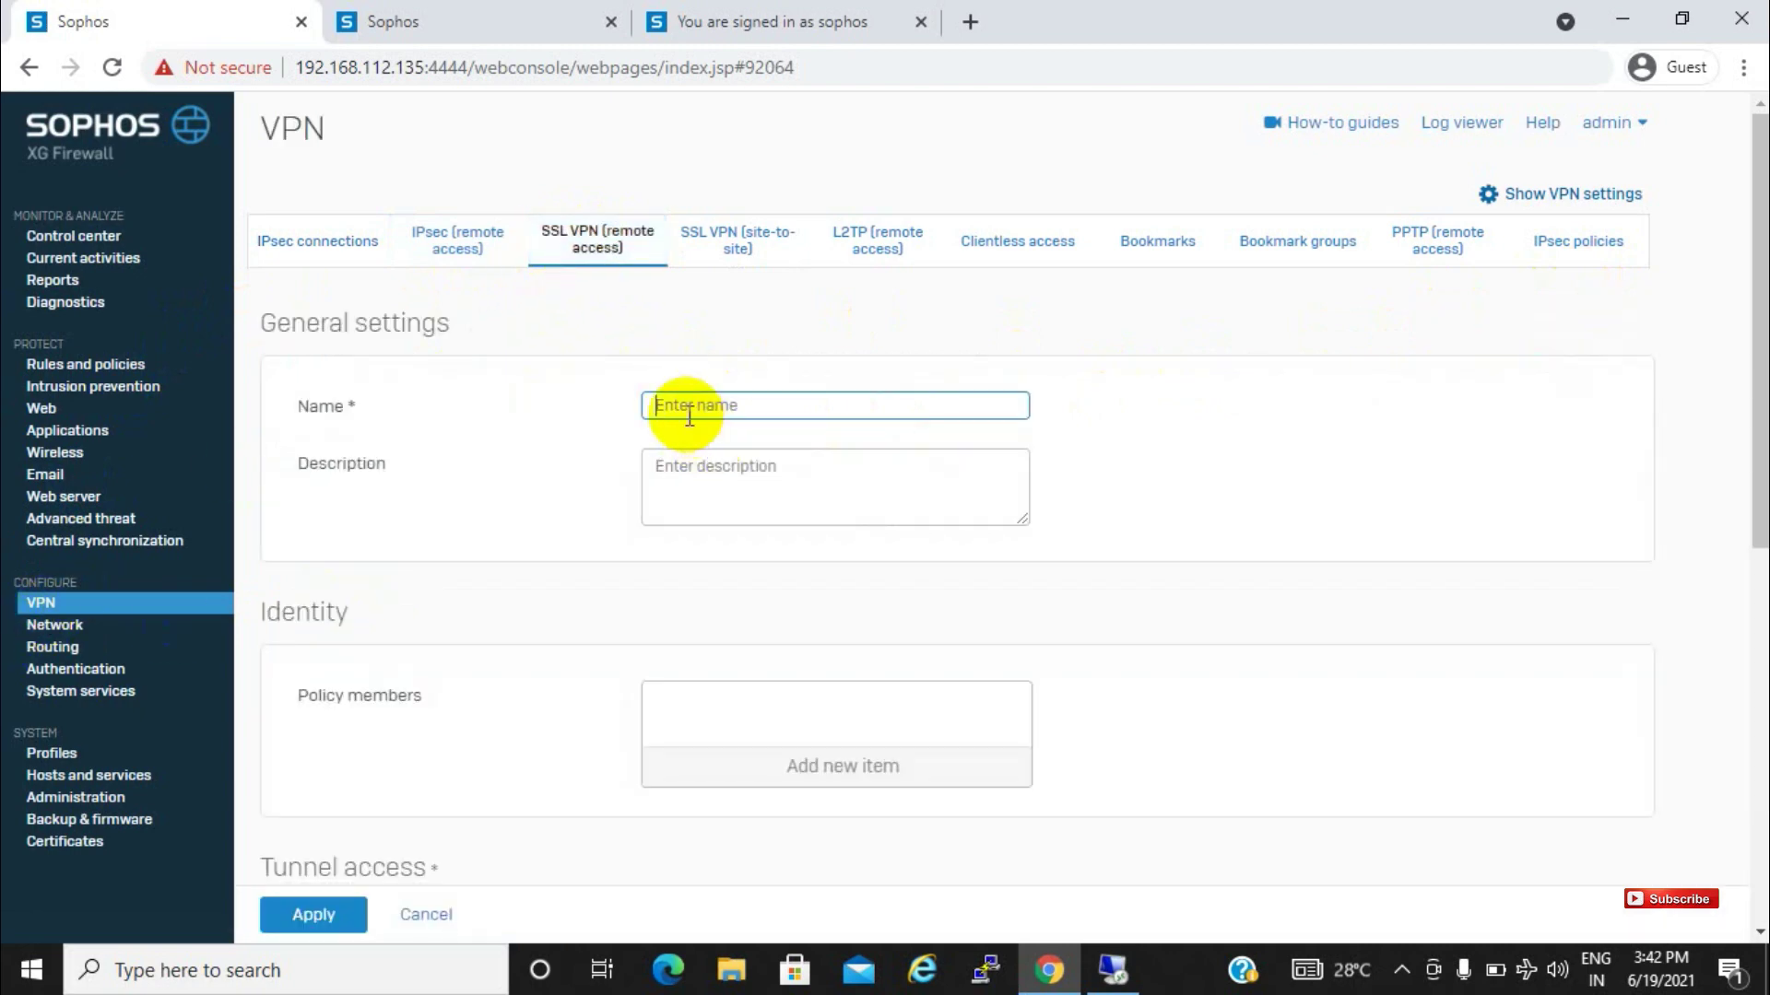
Name the new SSL VPN policy 'testvpn'
click(685, 411)
text(test)
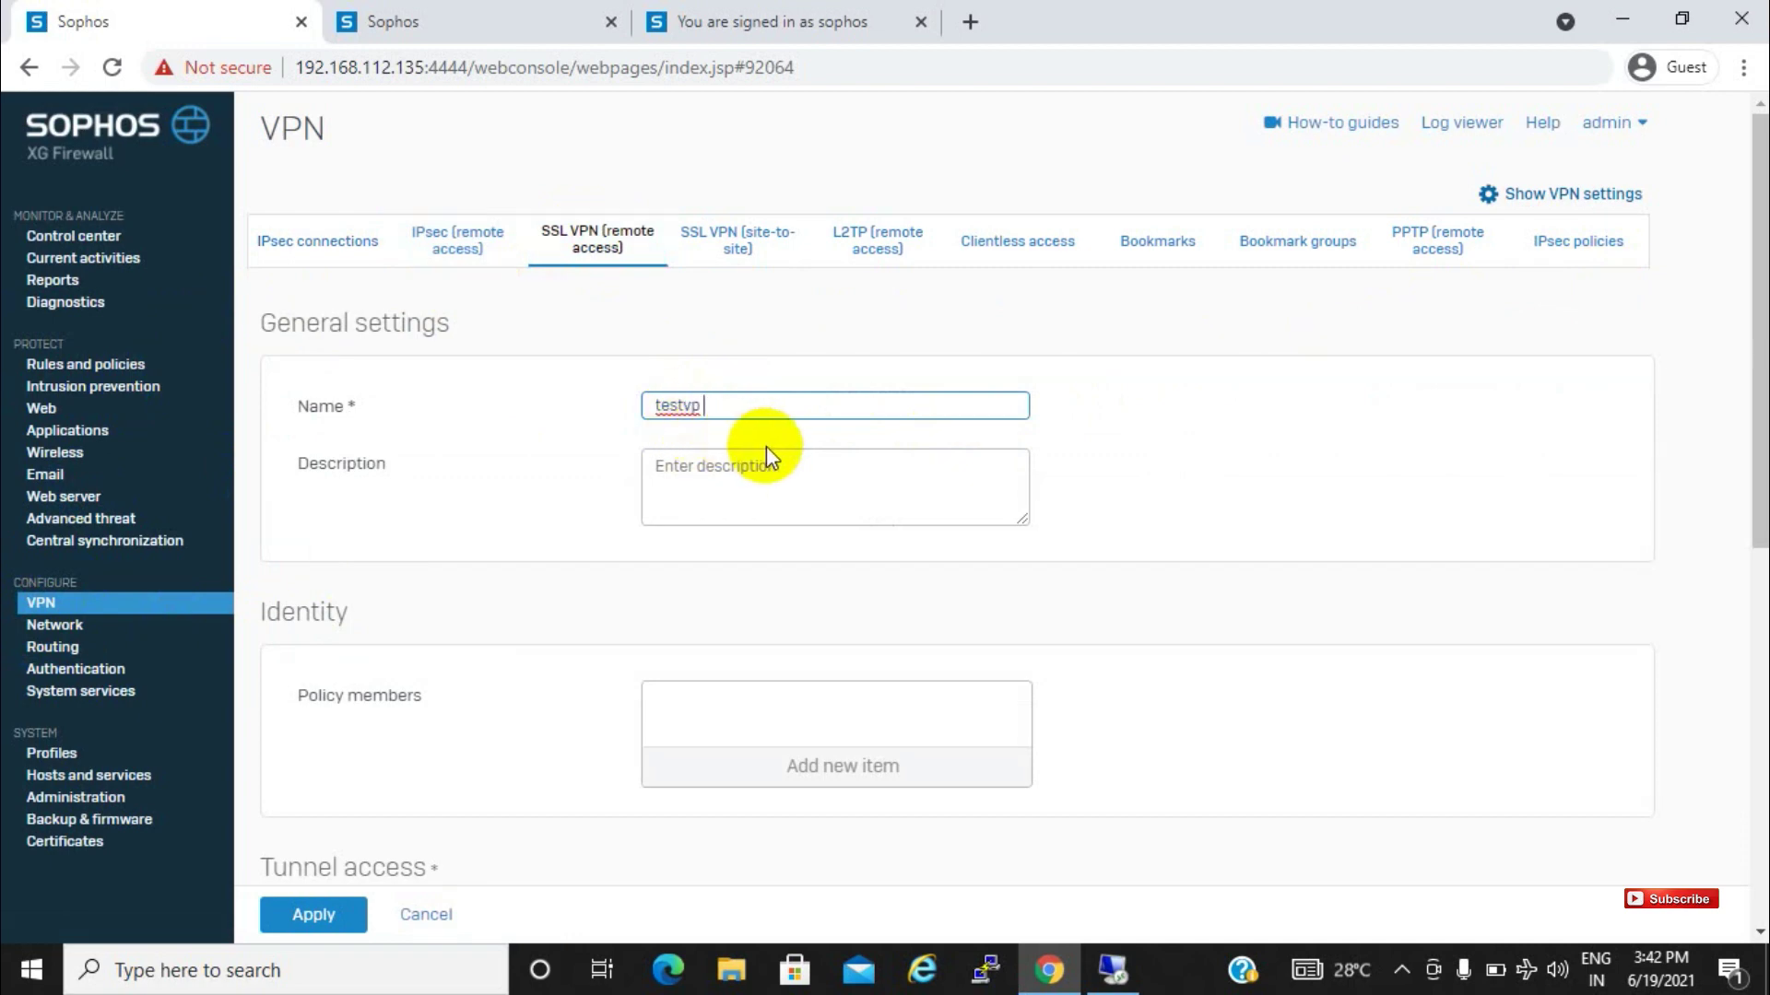
text(vpn)
drag(1757, 386, 1755, 514)
Search the policy member list for 'sophos' and add that user as a policy member
click(832, 536)
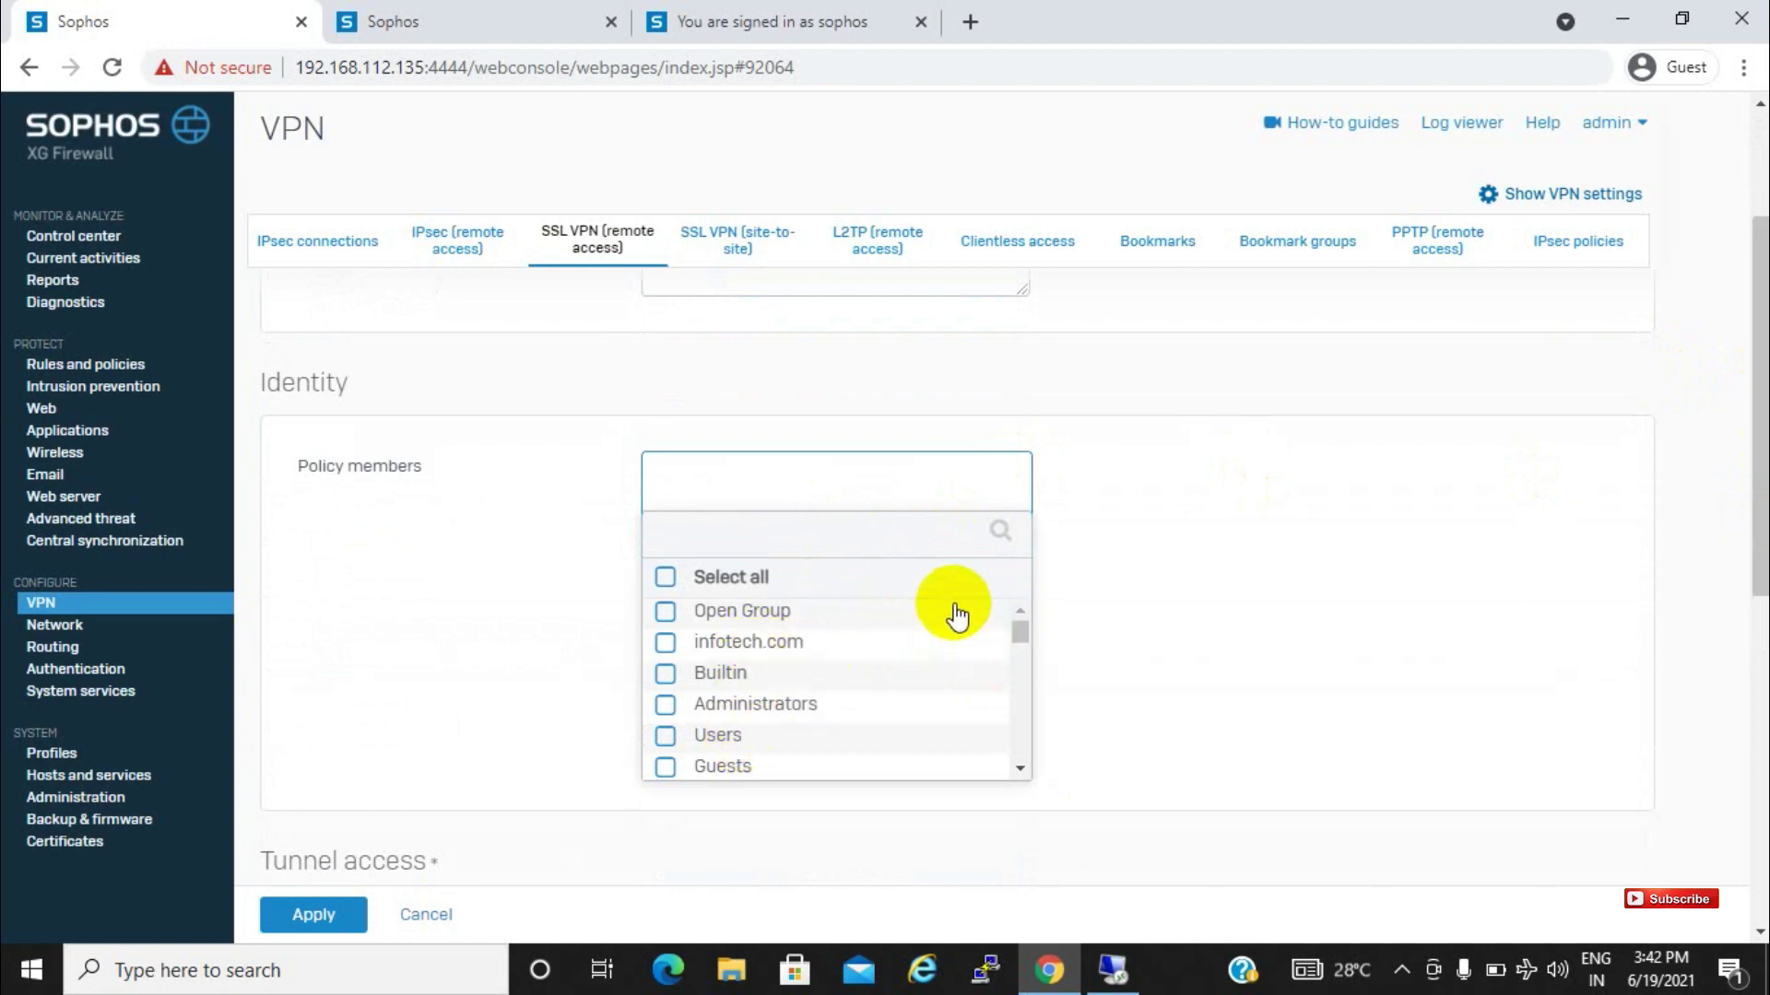
click(747, 537)
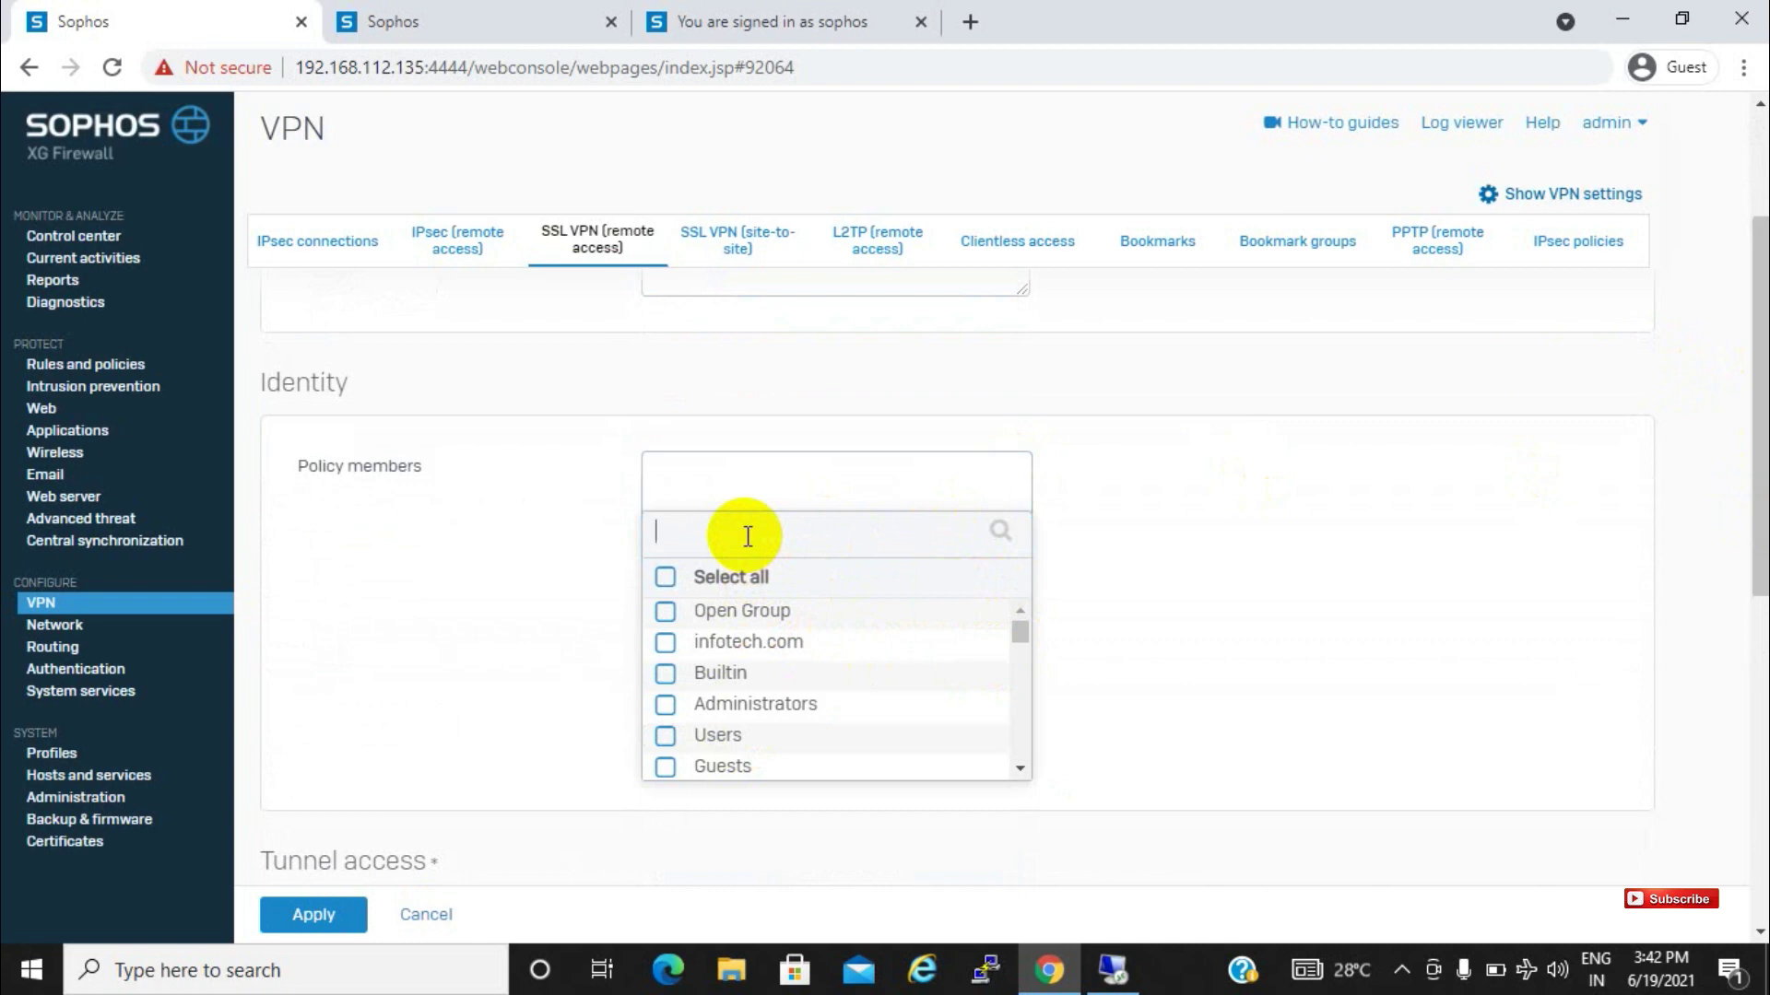
text(sophos)
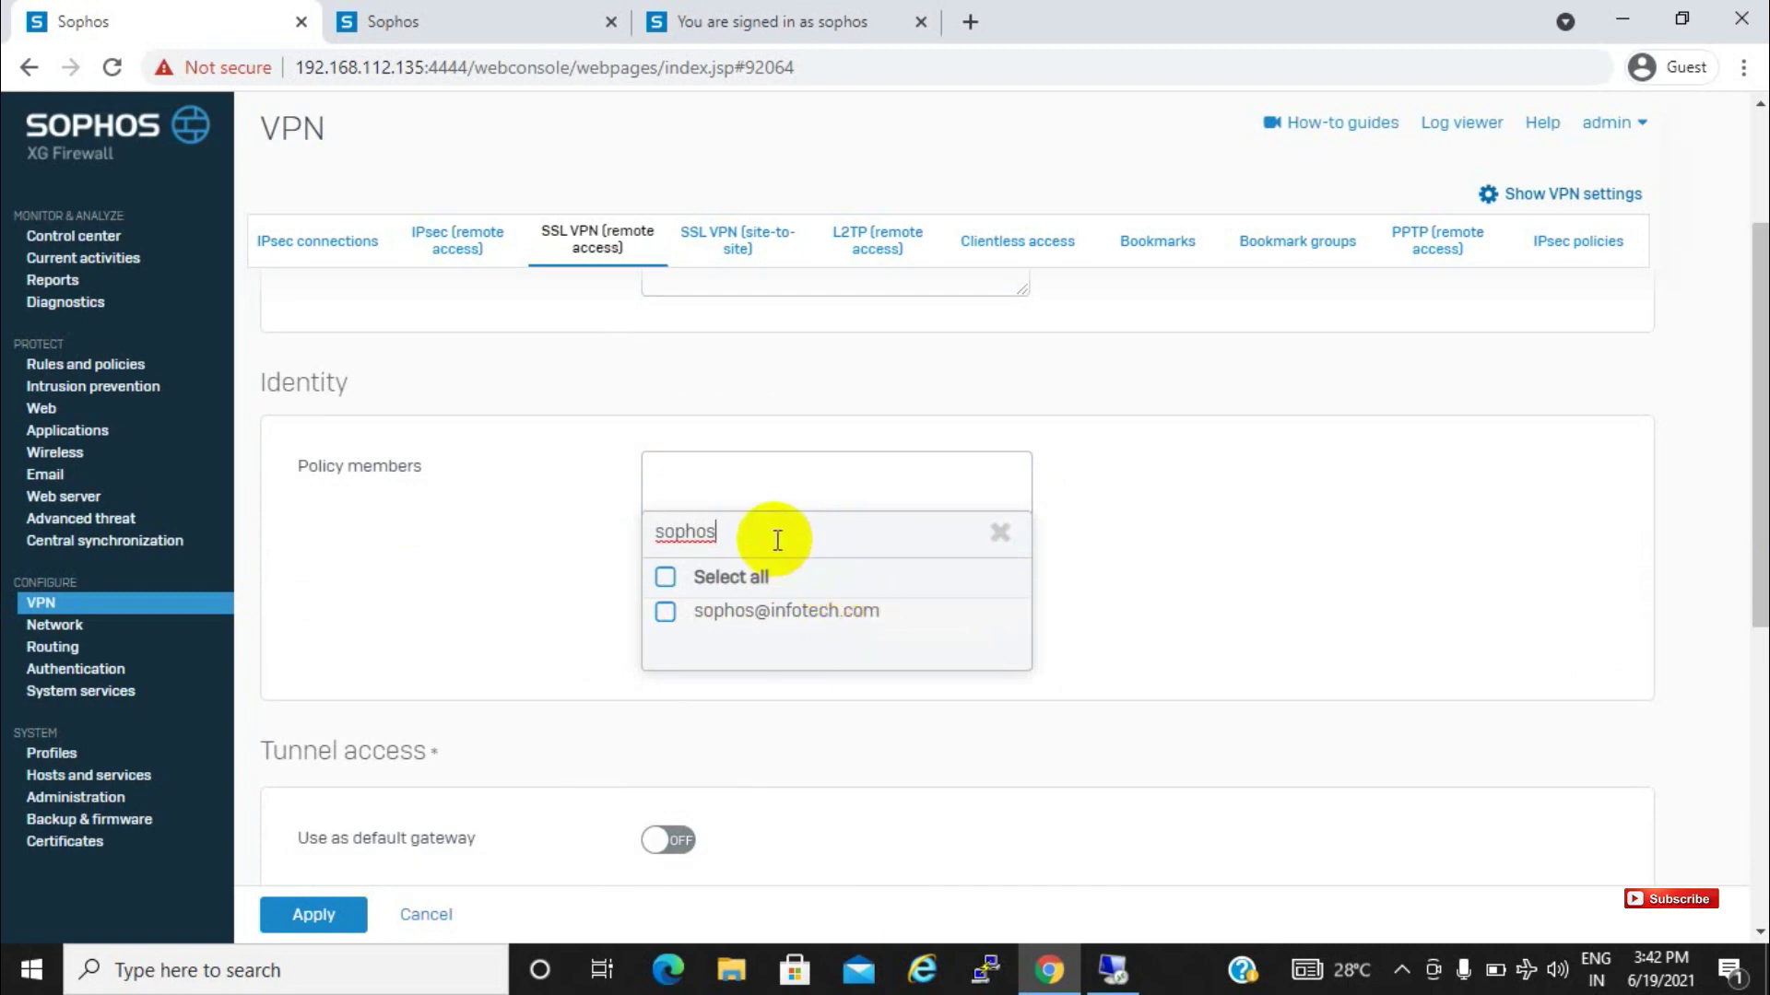
key(BackSpace)
key(BackSpace)
key(BackSpace)
key(BackSpace)
key(BackSpace)
key(BackSpace)
text(printer)
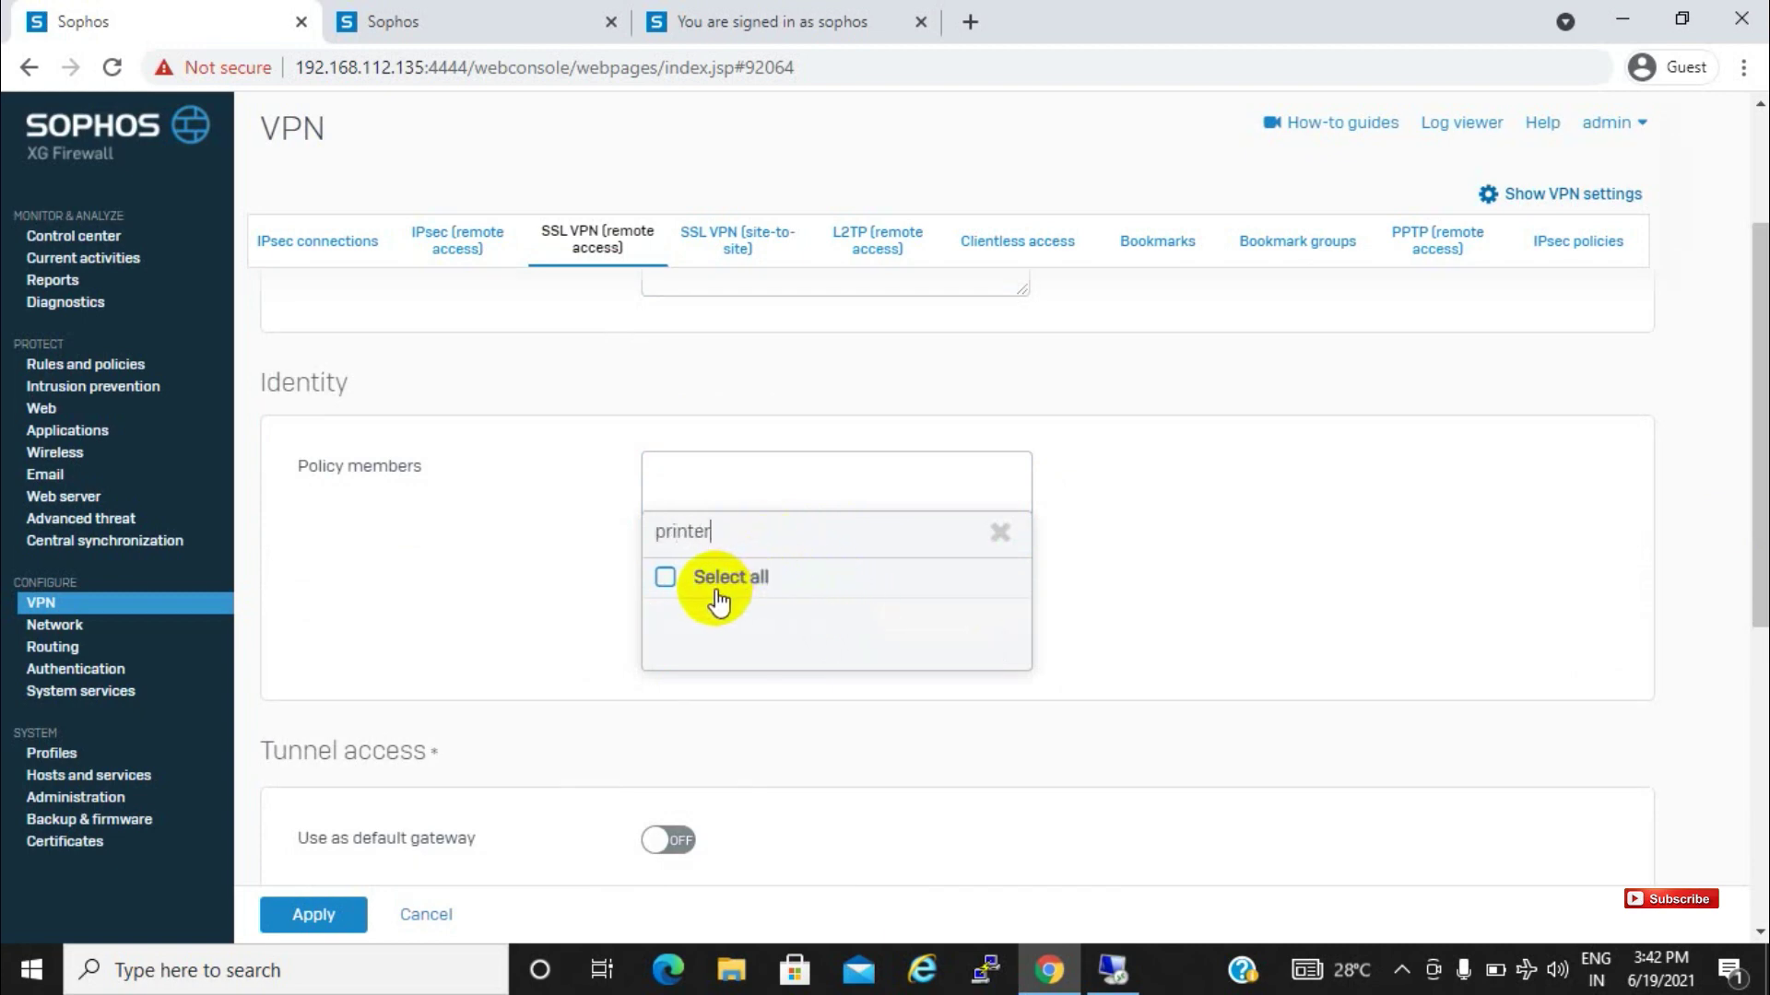
scroll(734, 581, down, 1)
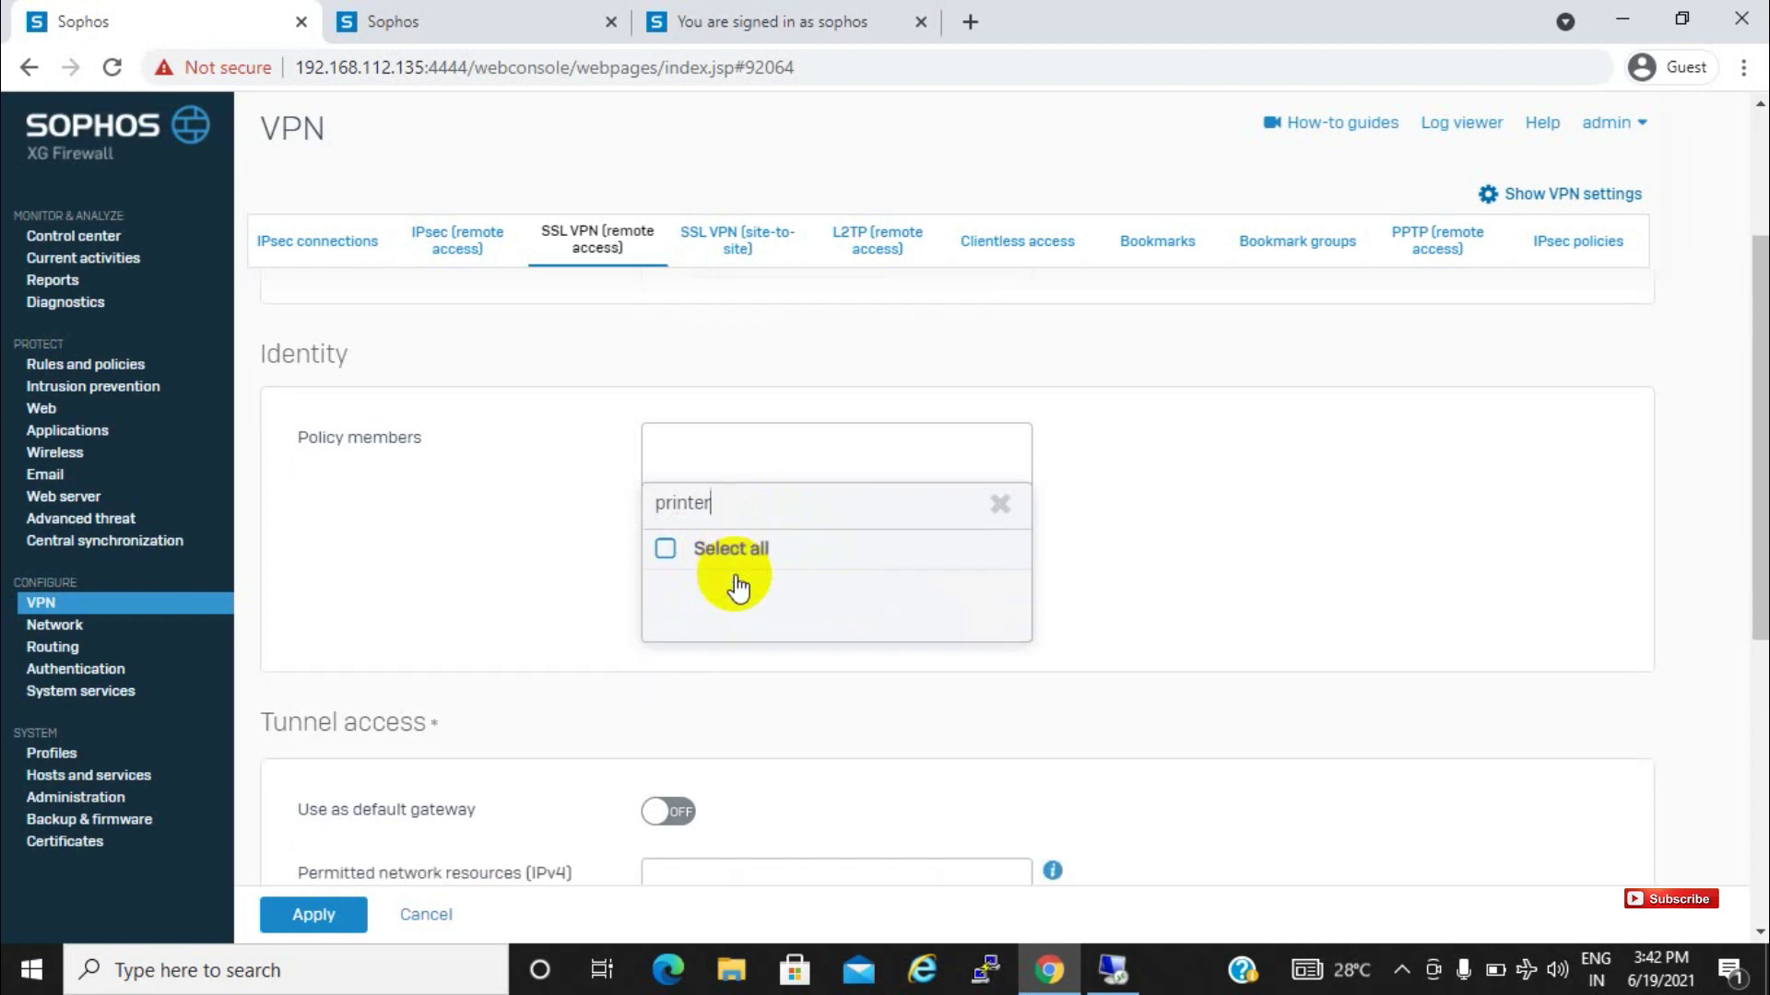
click(734, 463)
key(BackSpace)
key(BackSpace)
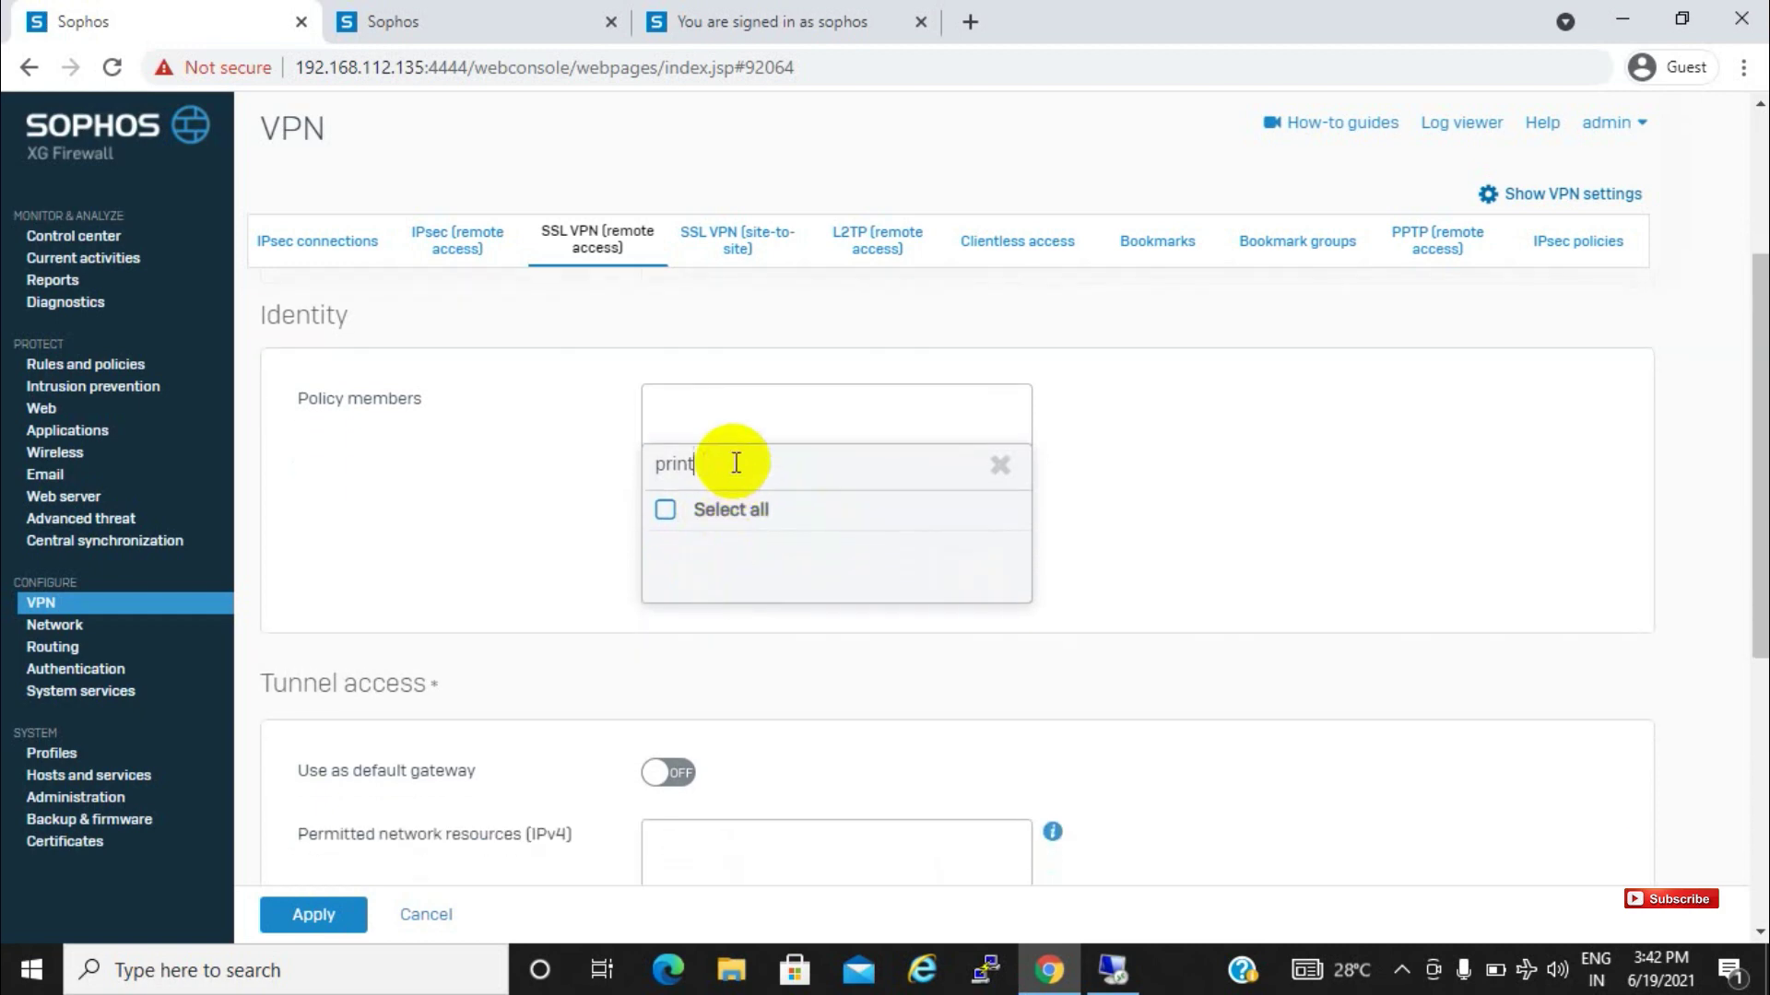
text(sophso)
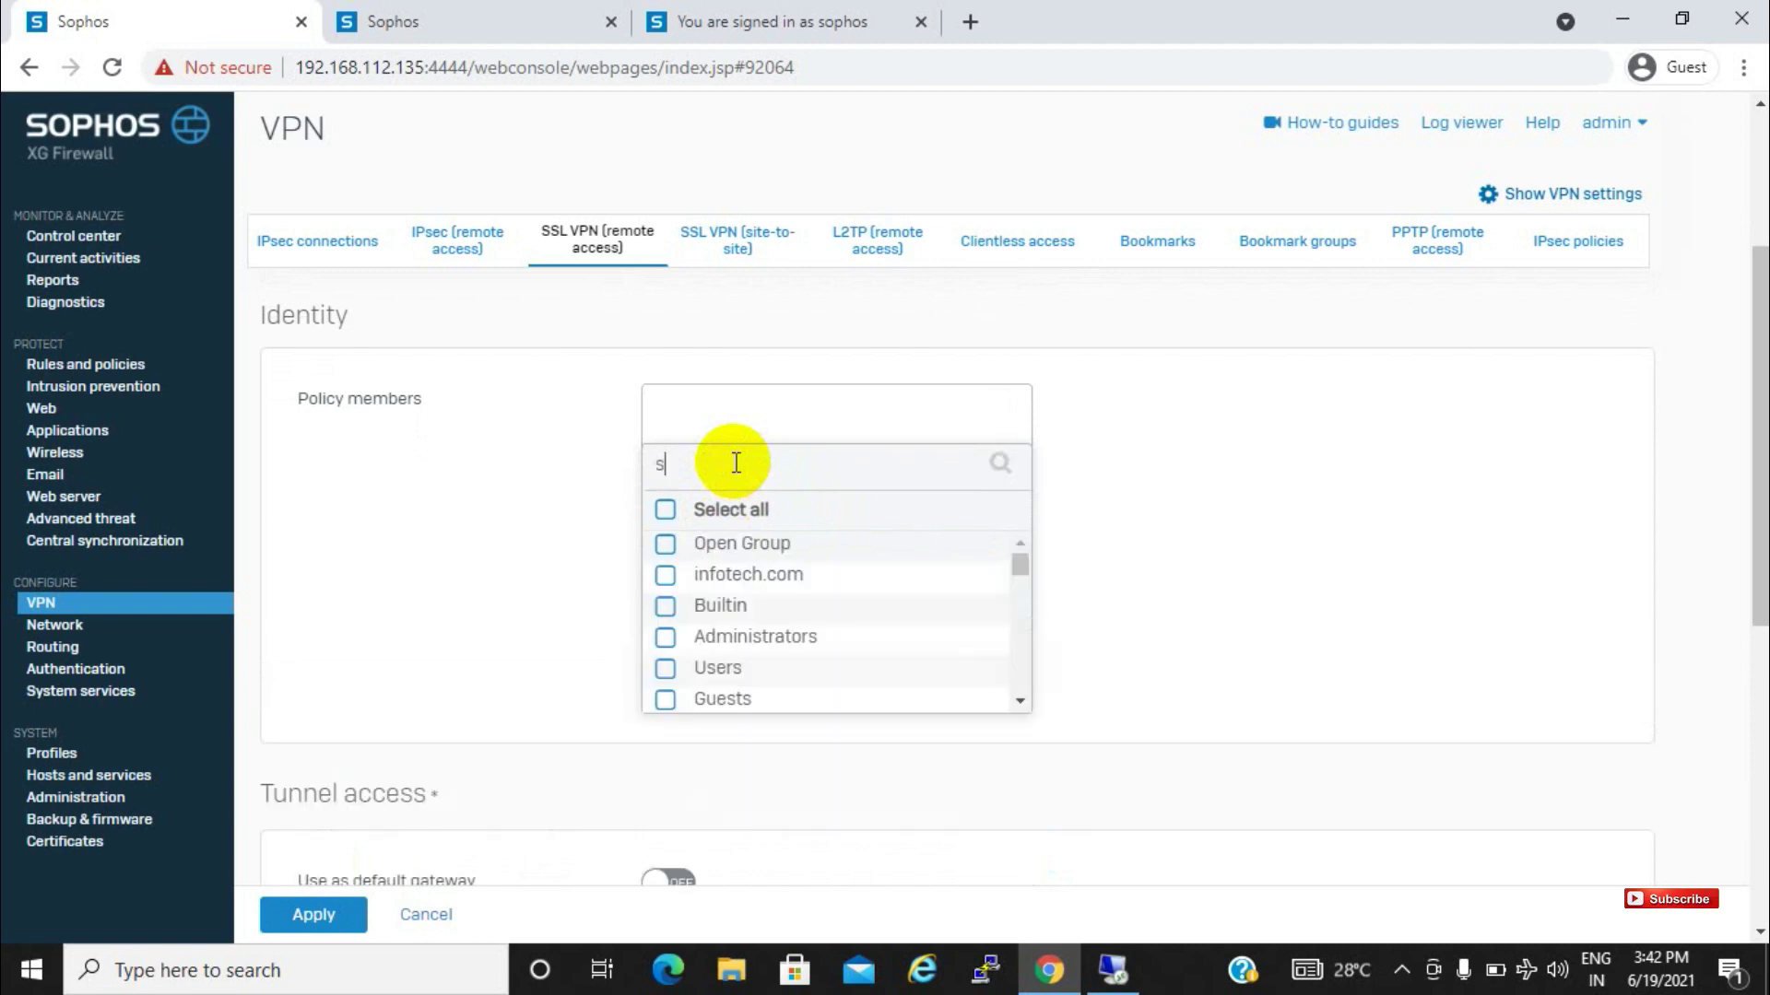
key(BackSpace)
key(BackSpace)
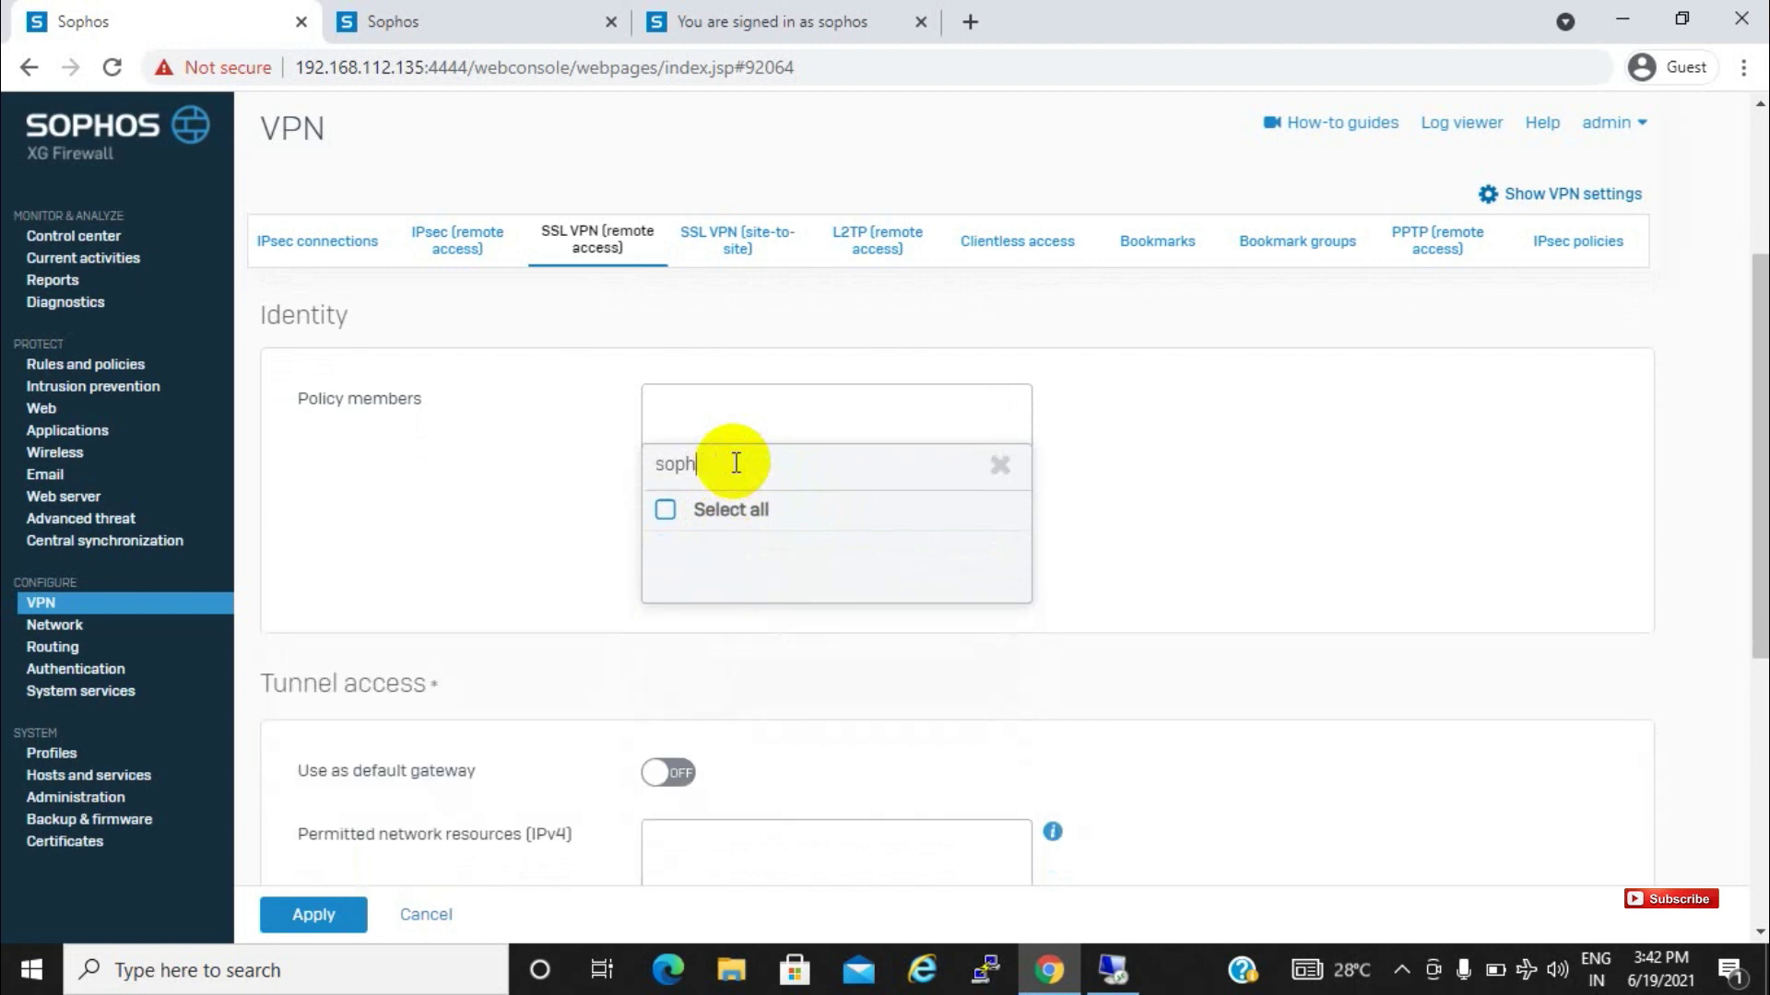
text(os)
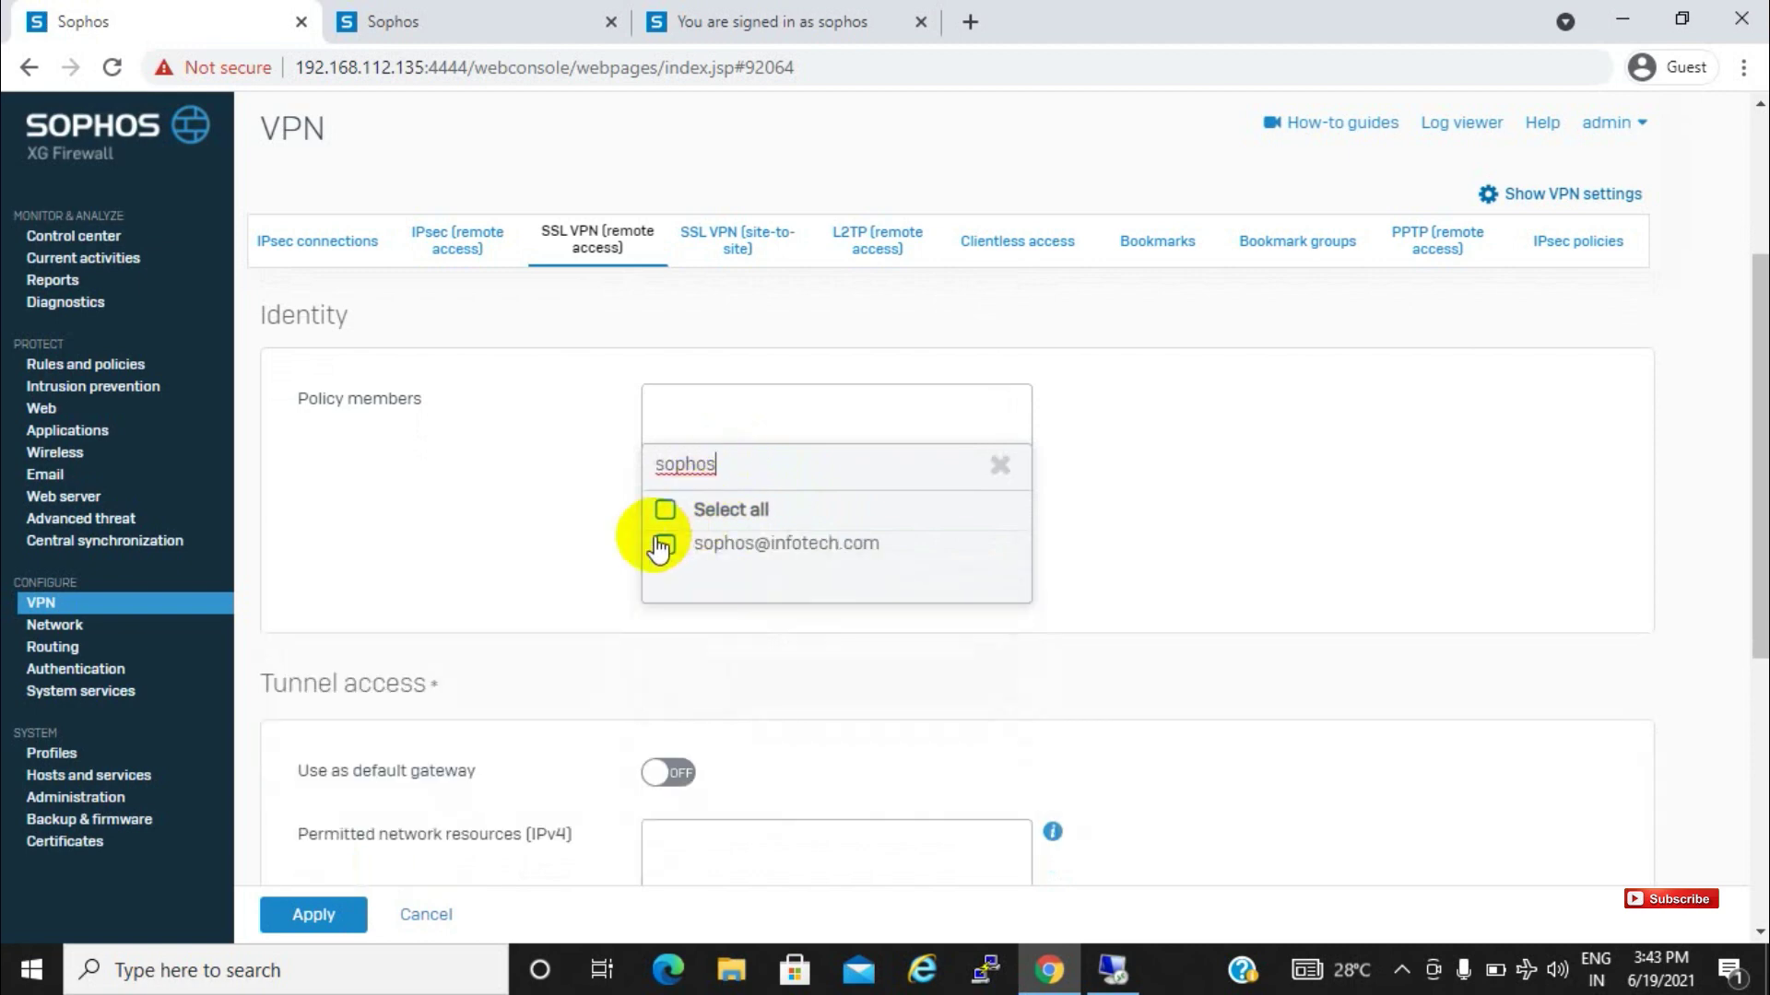
click(666, 545)
click(746, 627)
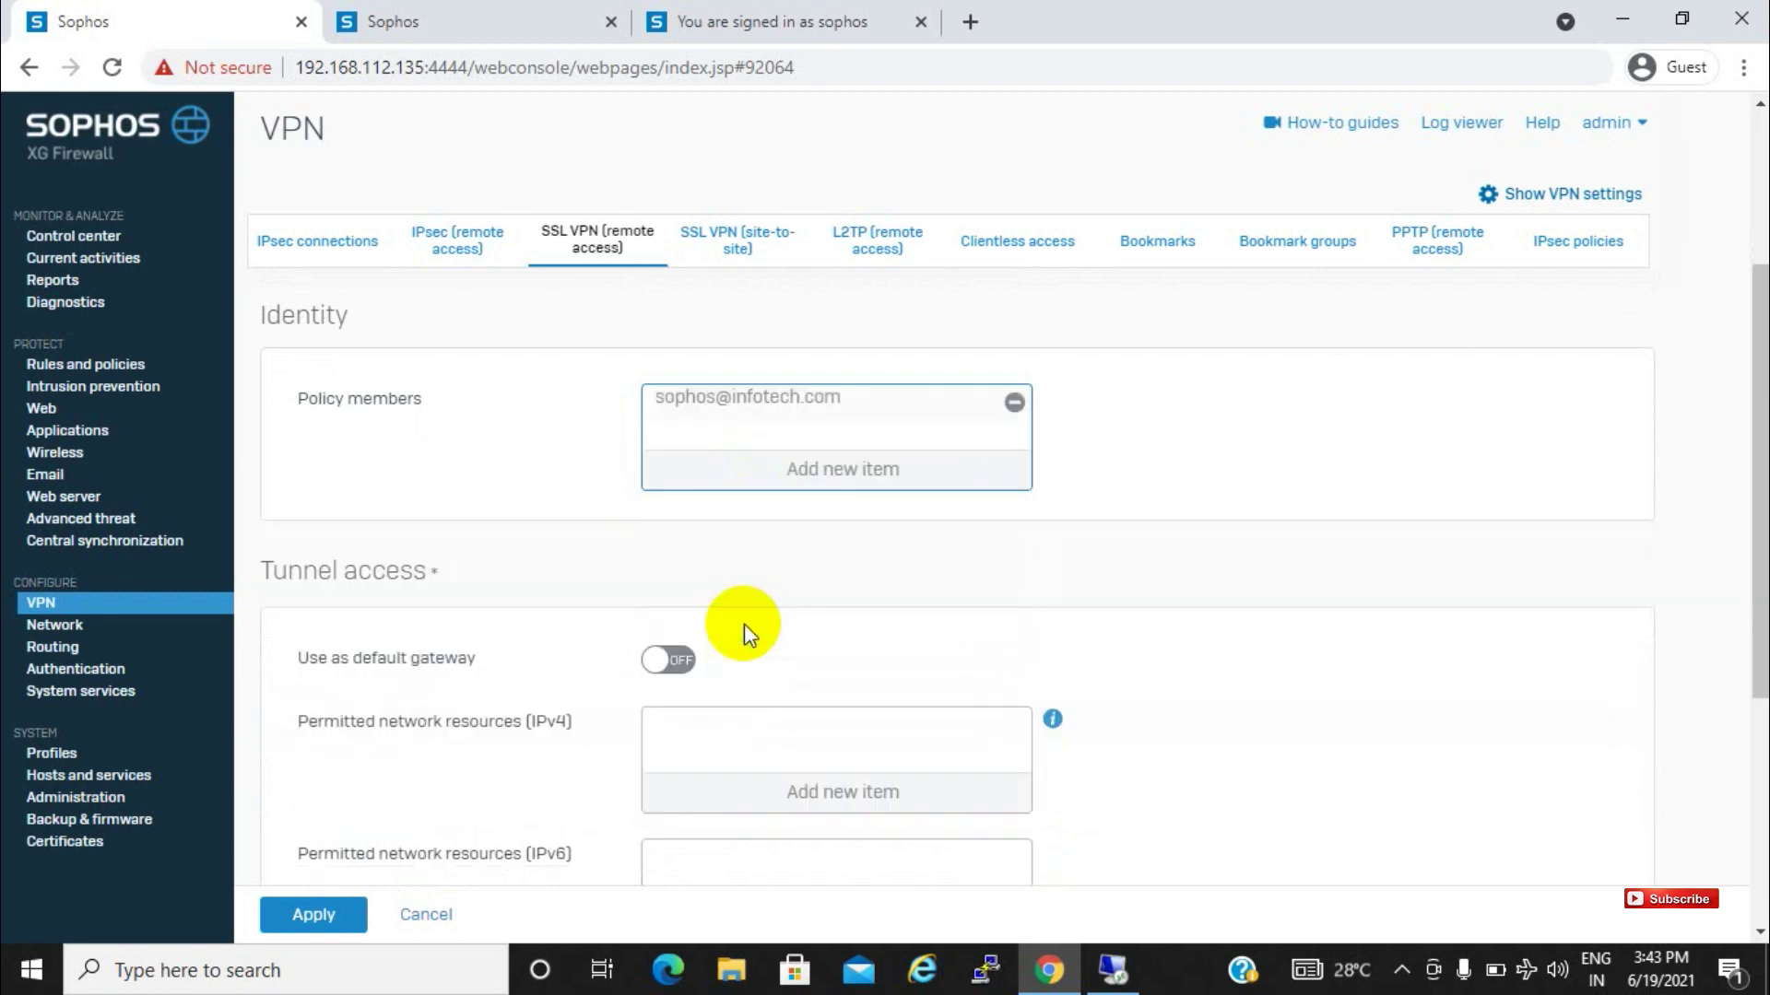
Add #PortA to the policy's permitted IPv4 network resources
drag(1764, 450, 892, 526)
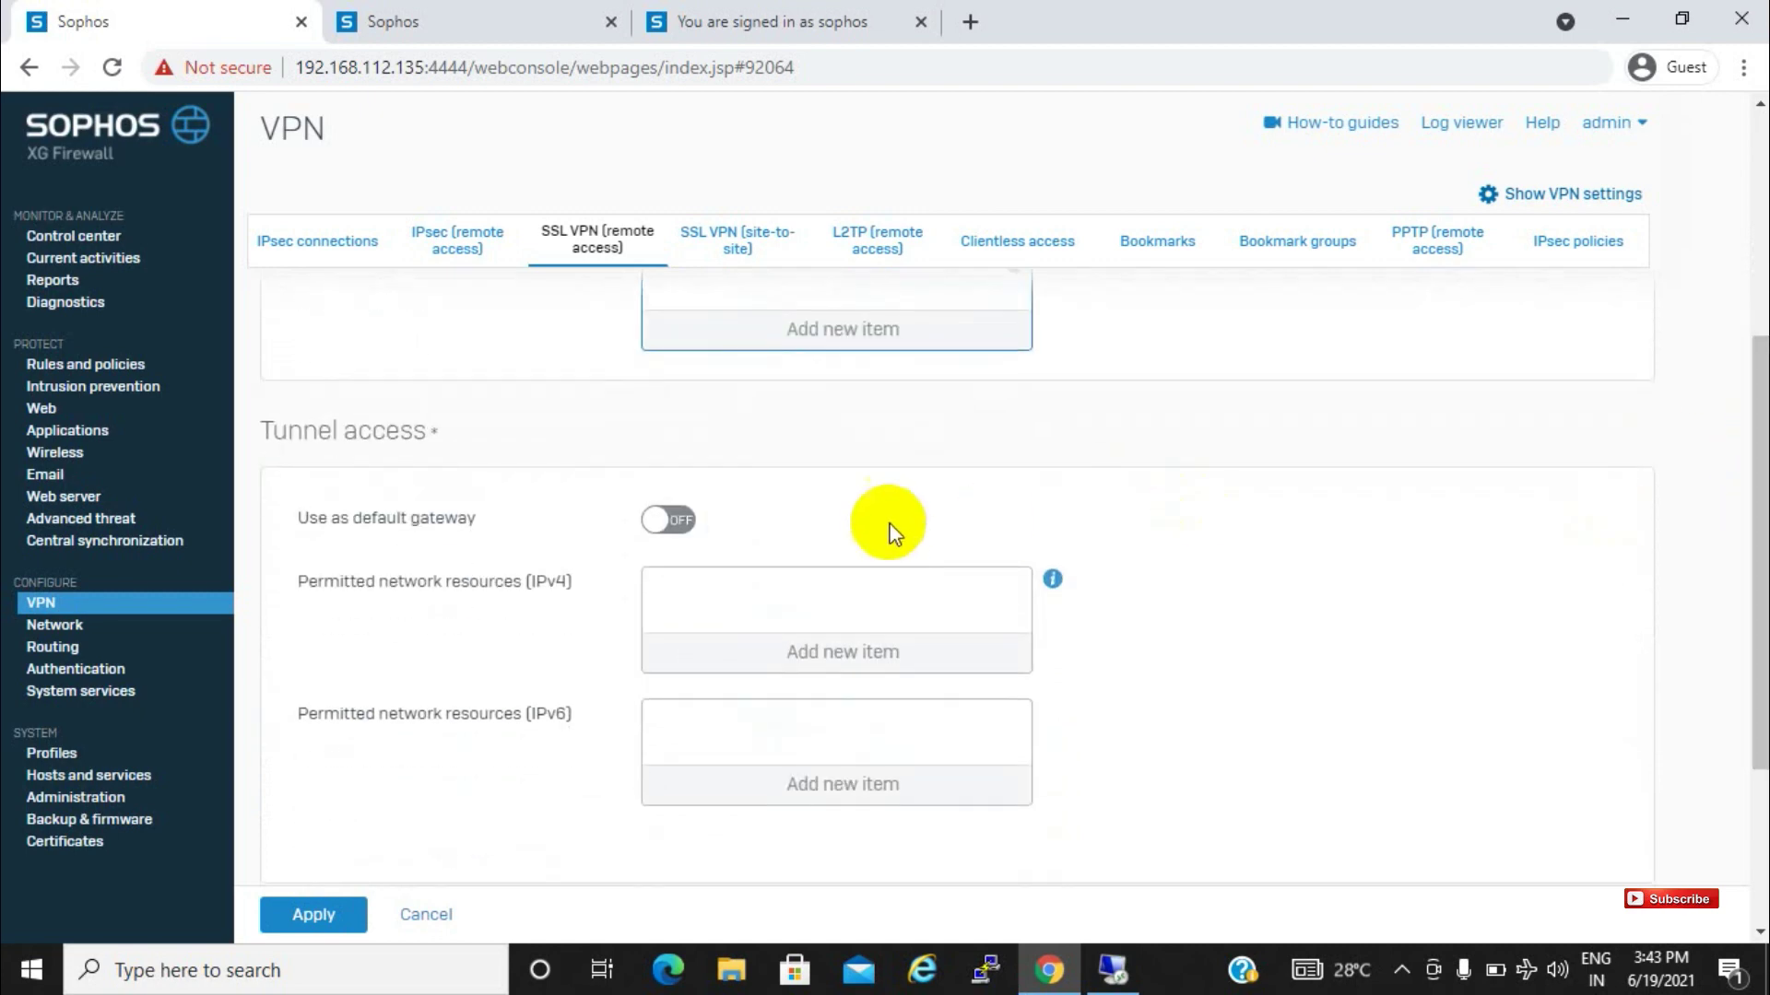
click(859, 649)
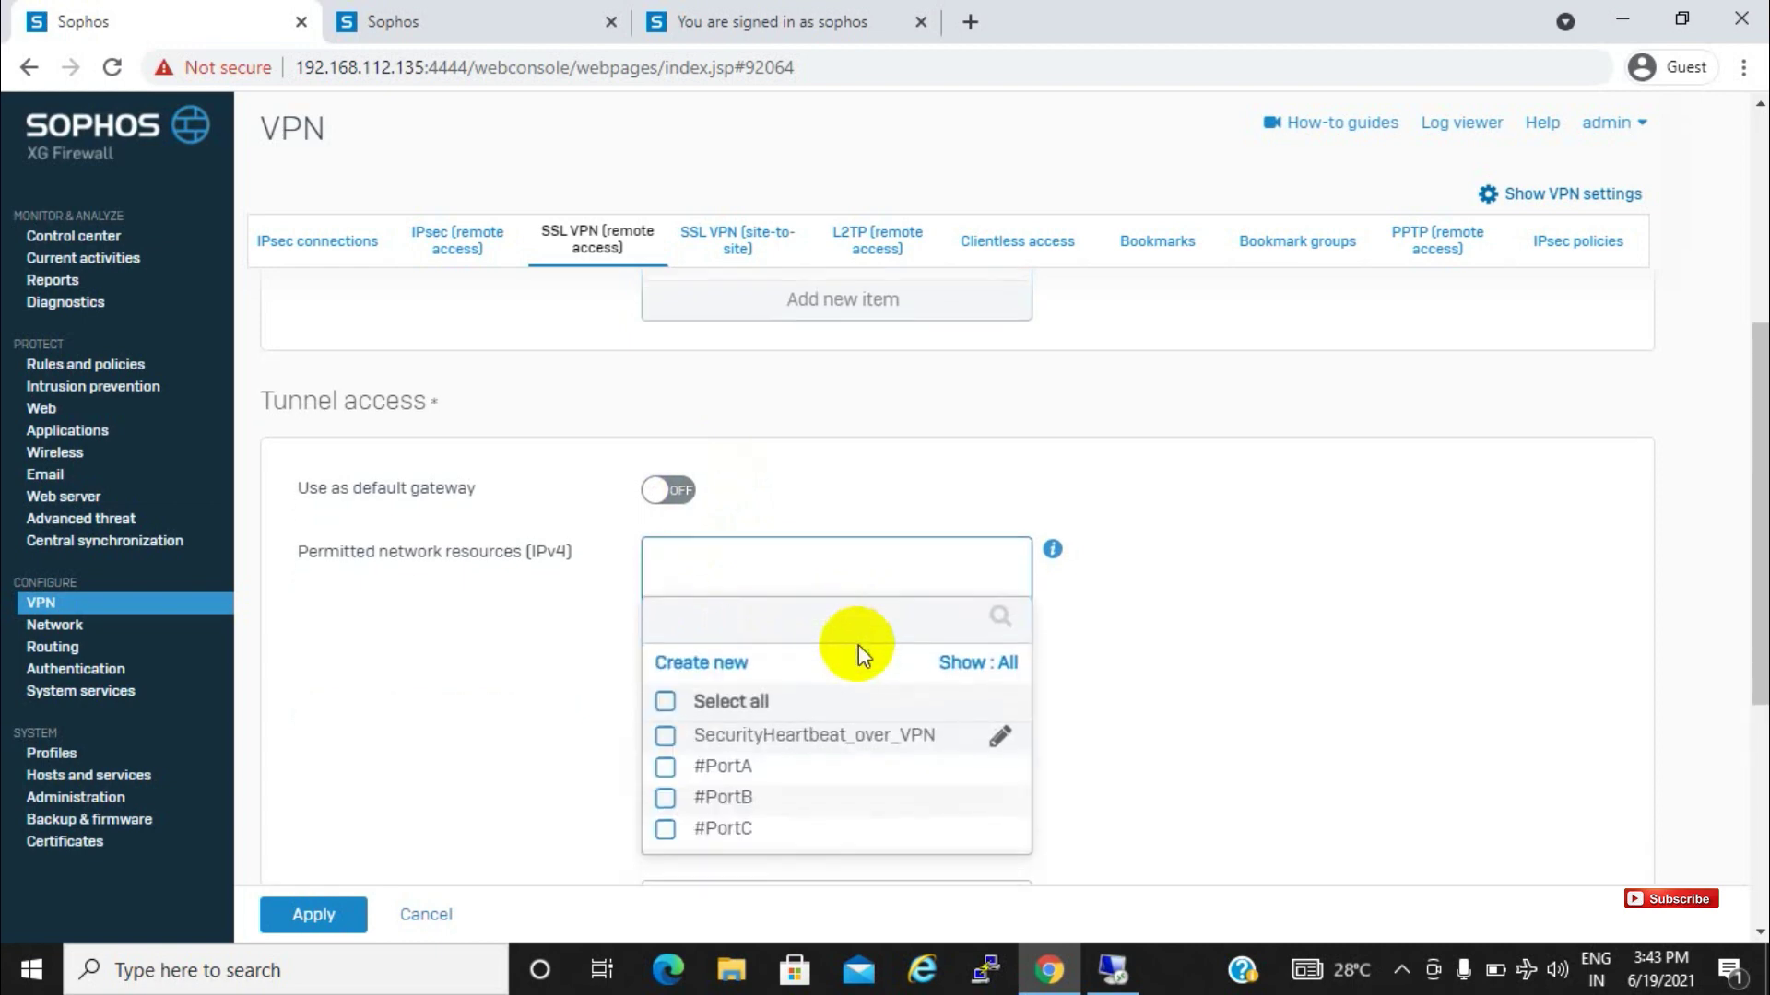
click(664, 764)
click(747, 869)
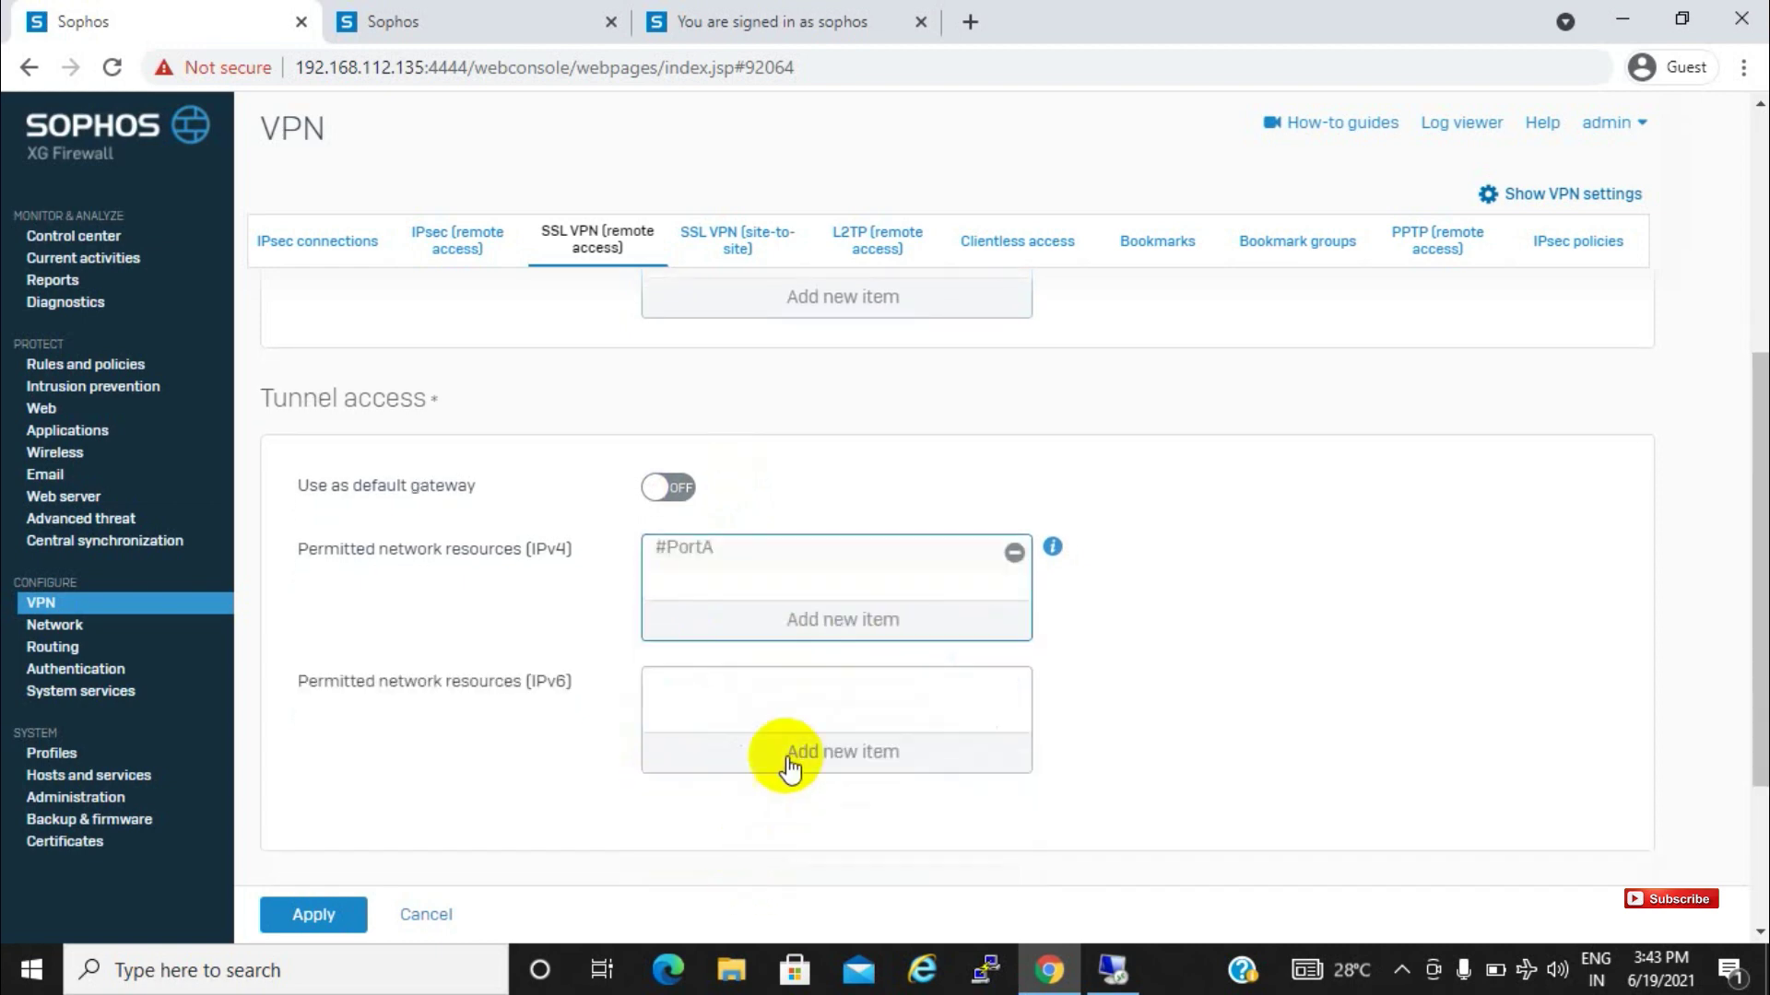
Save the testvpn policy and confirm the override prompt with OK
click(314, 916)
click(819, 558)
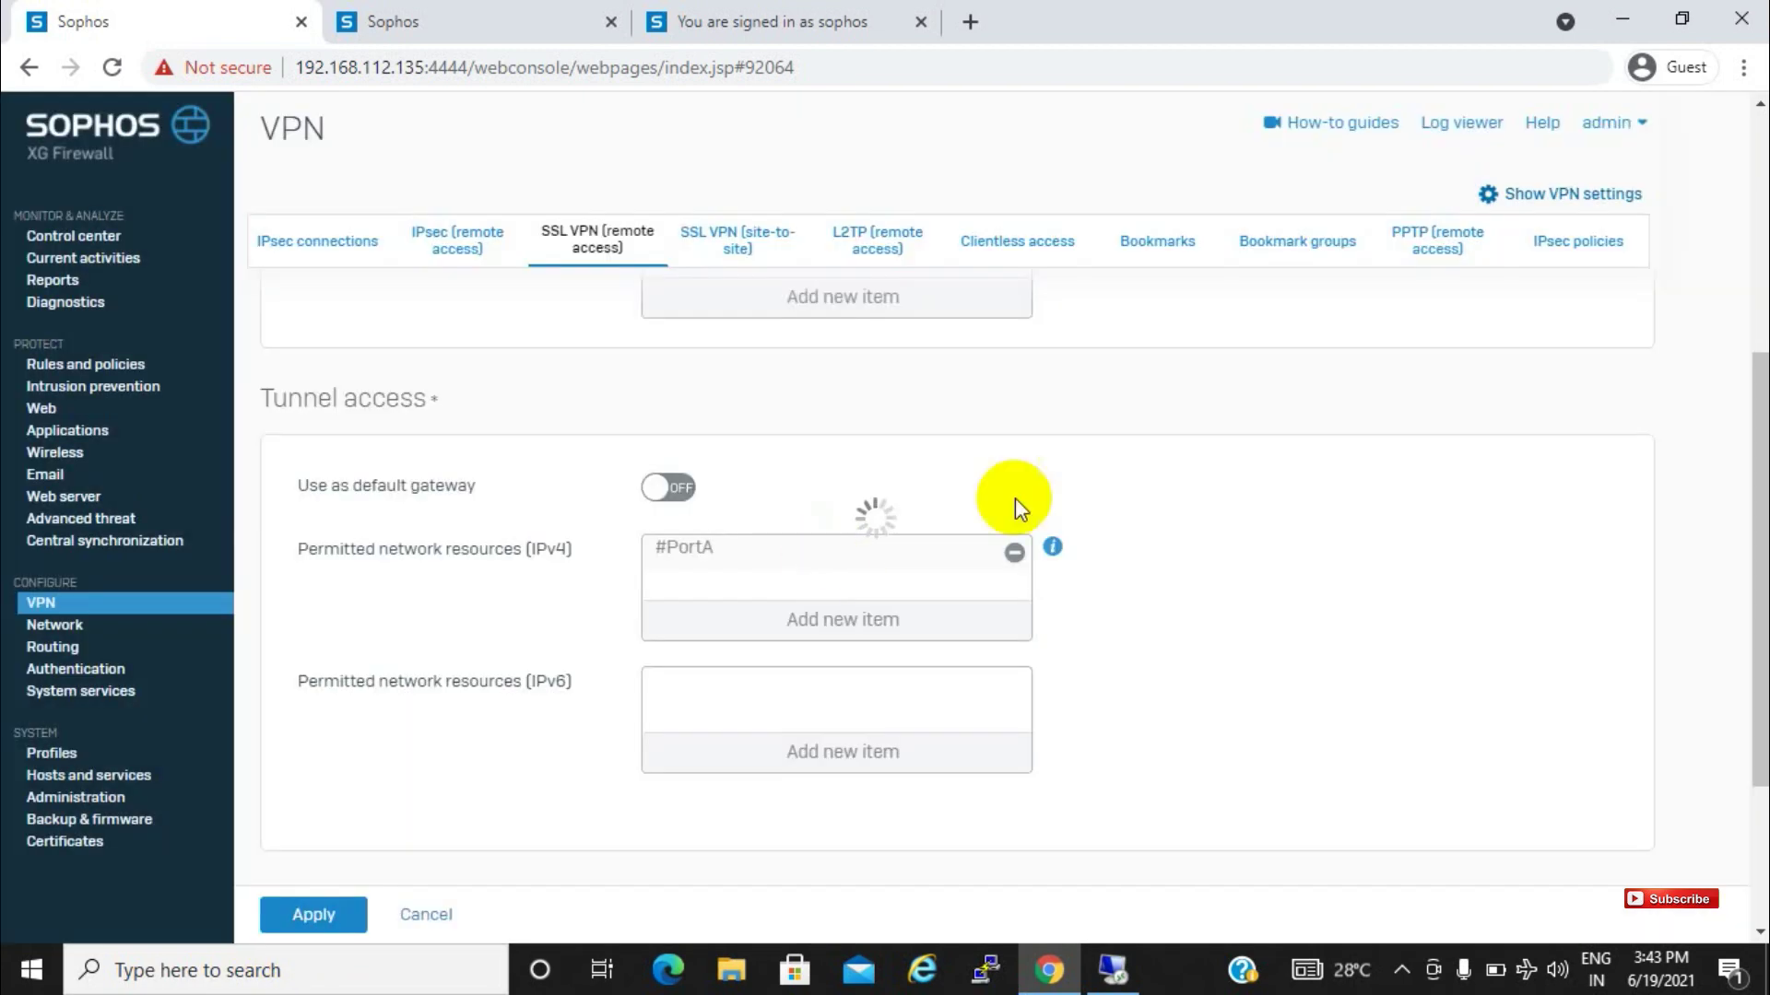
drag(1762, 507, 1718, 274)
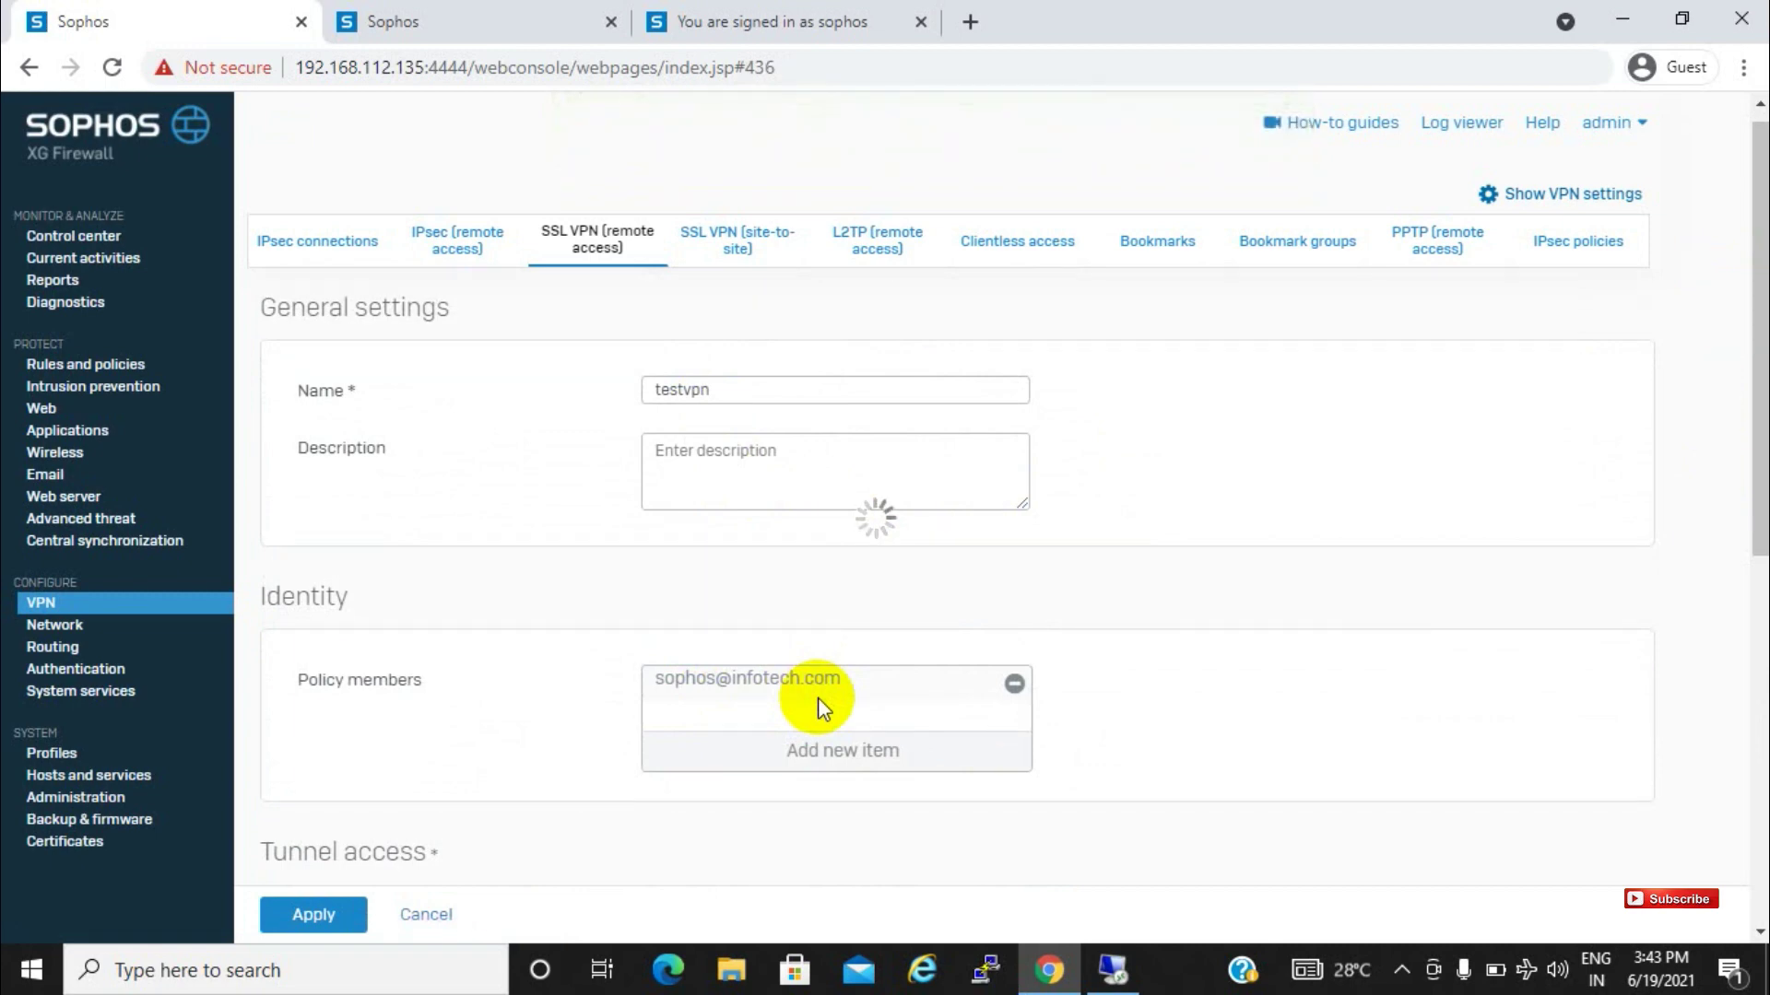
Check the user portal, then open Rules and policies in the admin console
click(513, 13)
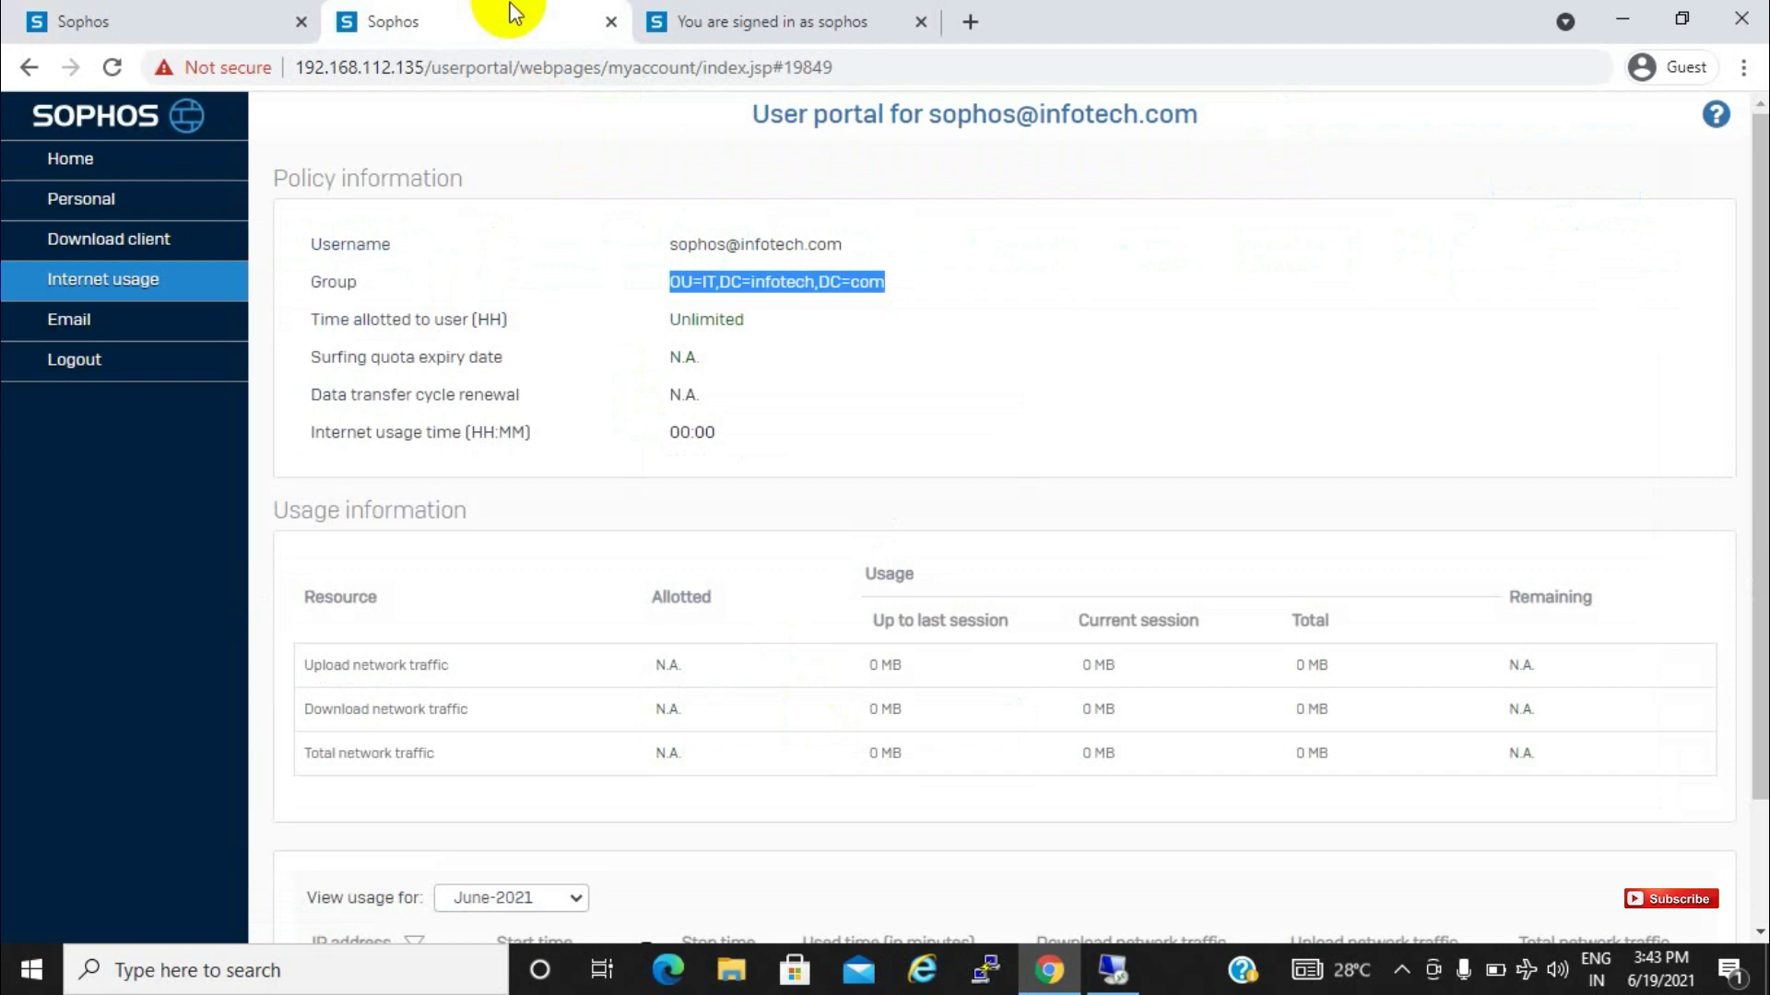
click(218, 11)
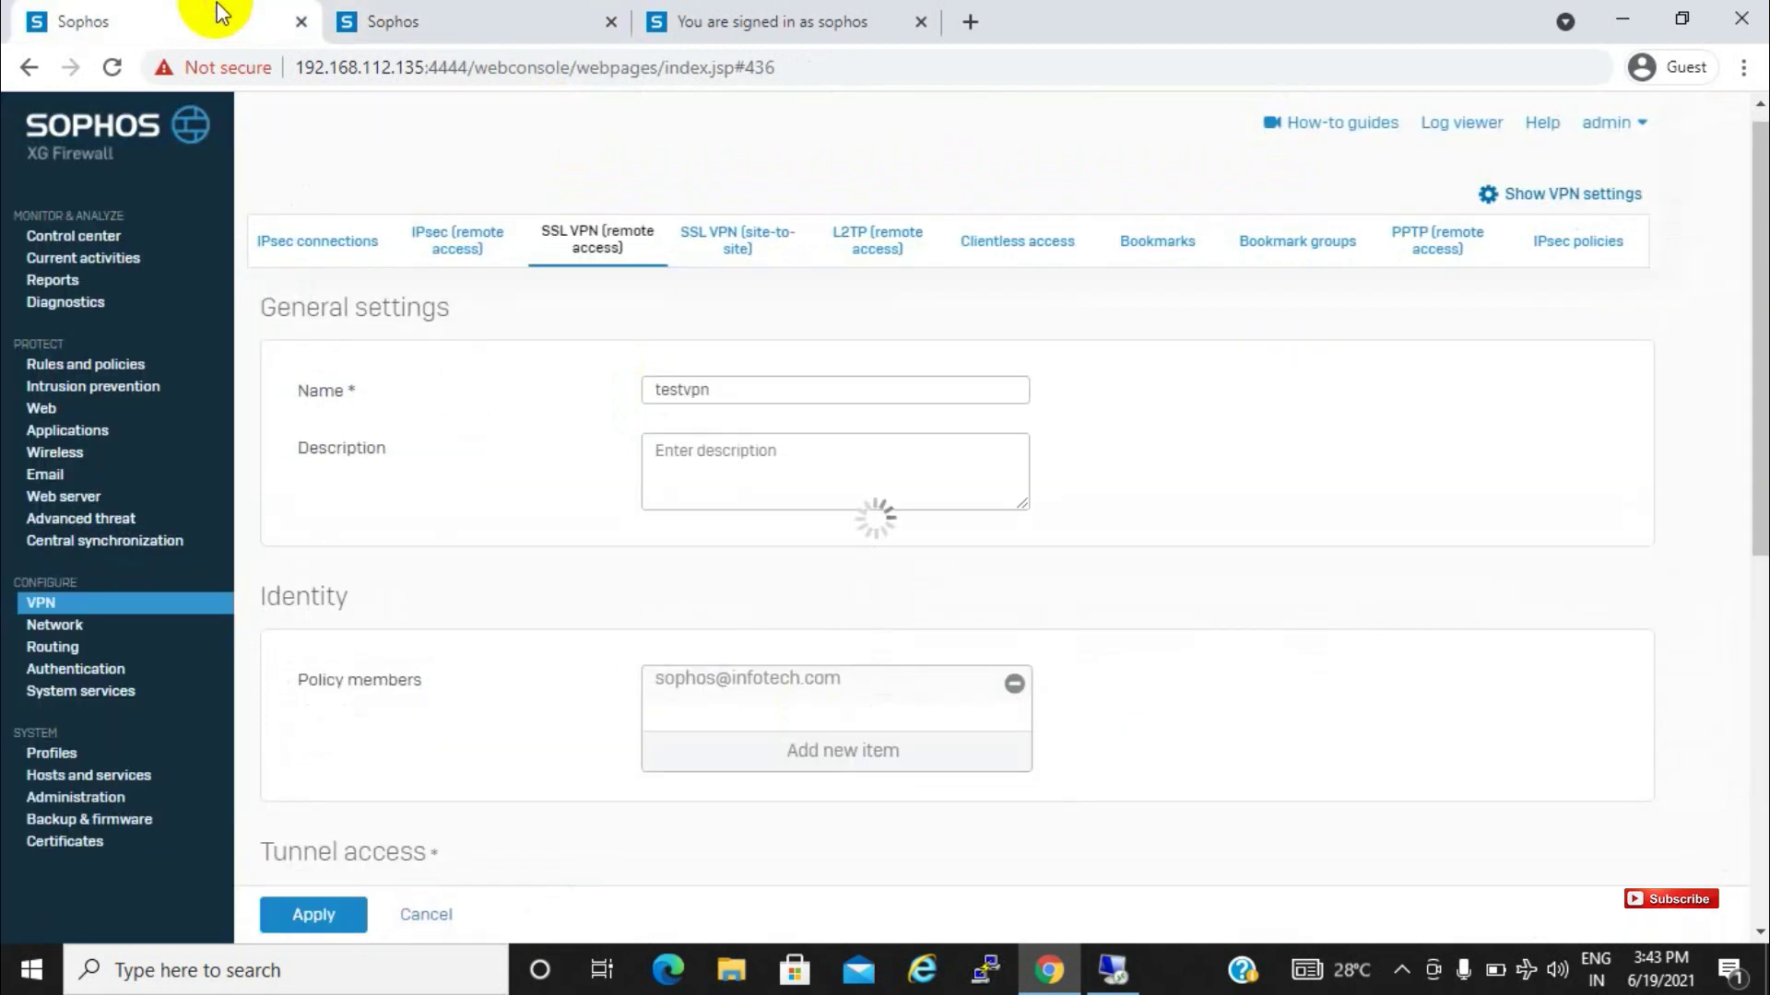
click(121, 368)
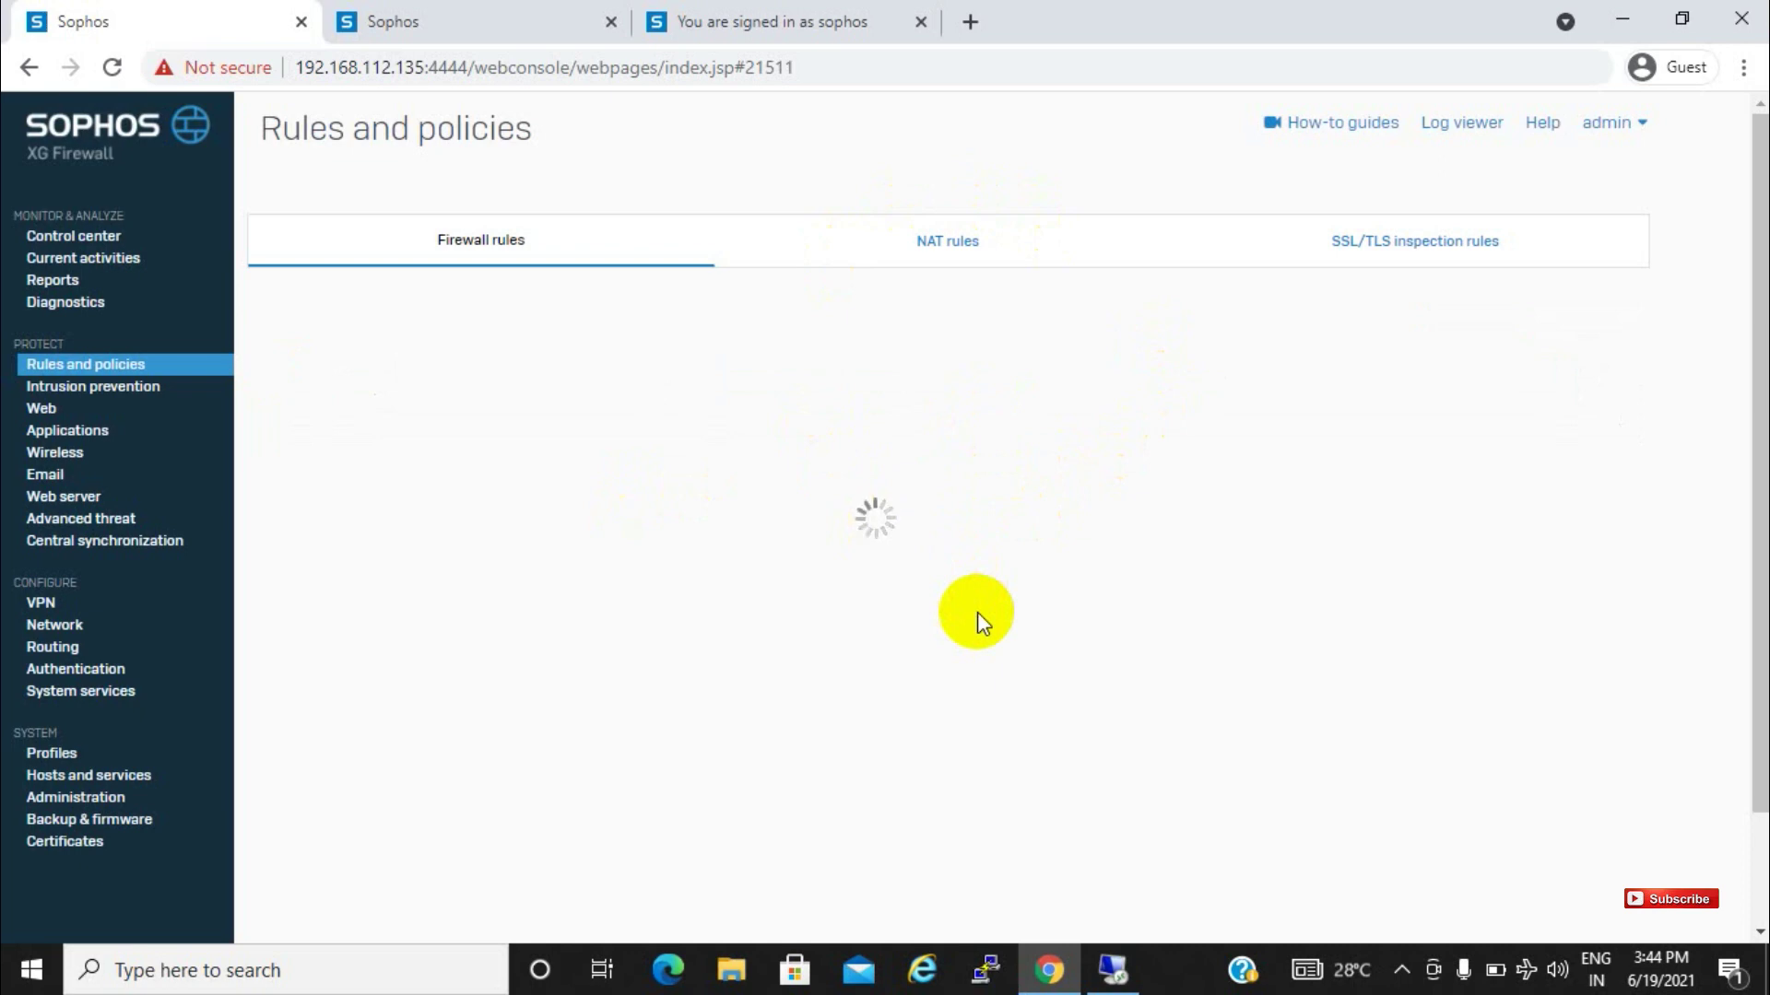
Review the user portal and sign-in confirmation pages, then return to the firewall rules list
click(626, 19)
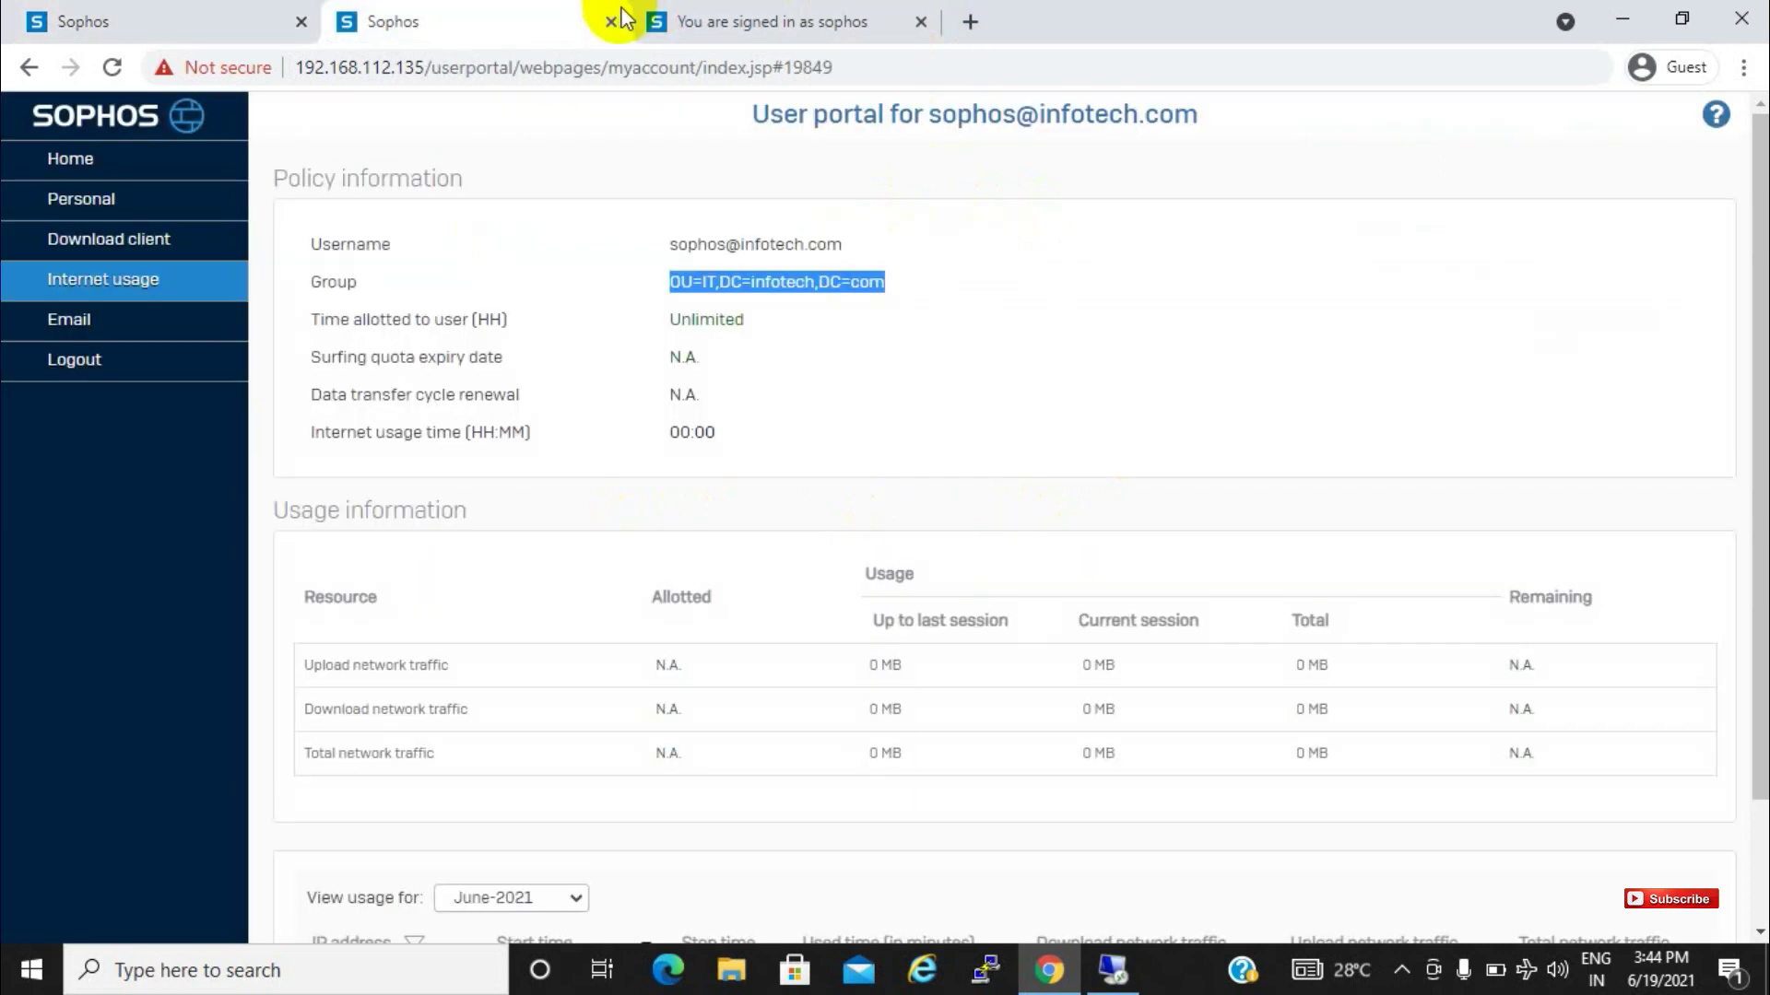
click(699, 19)
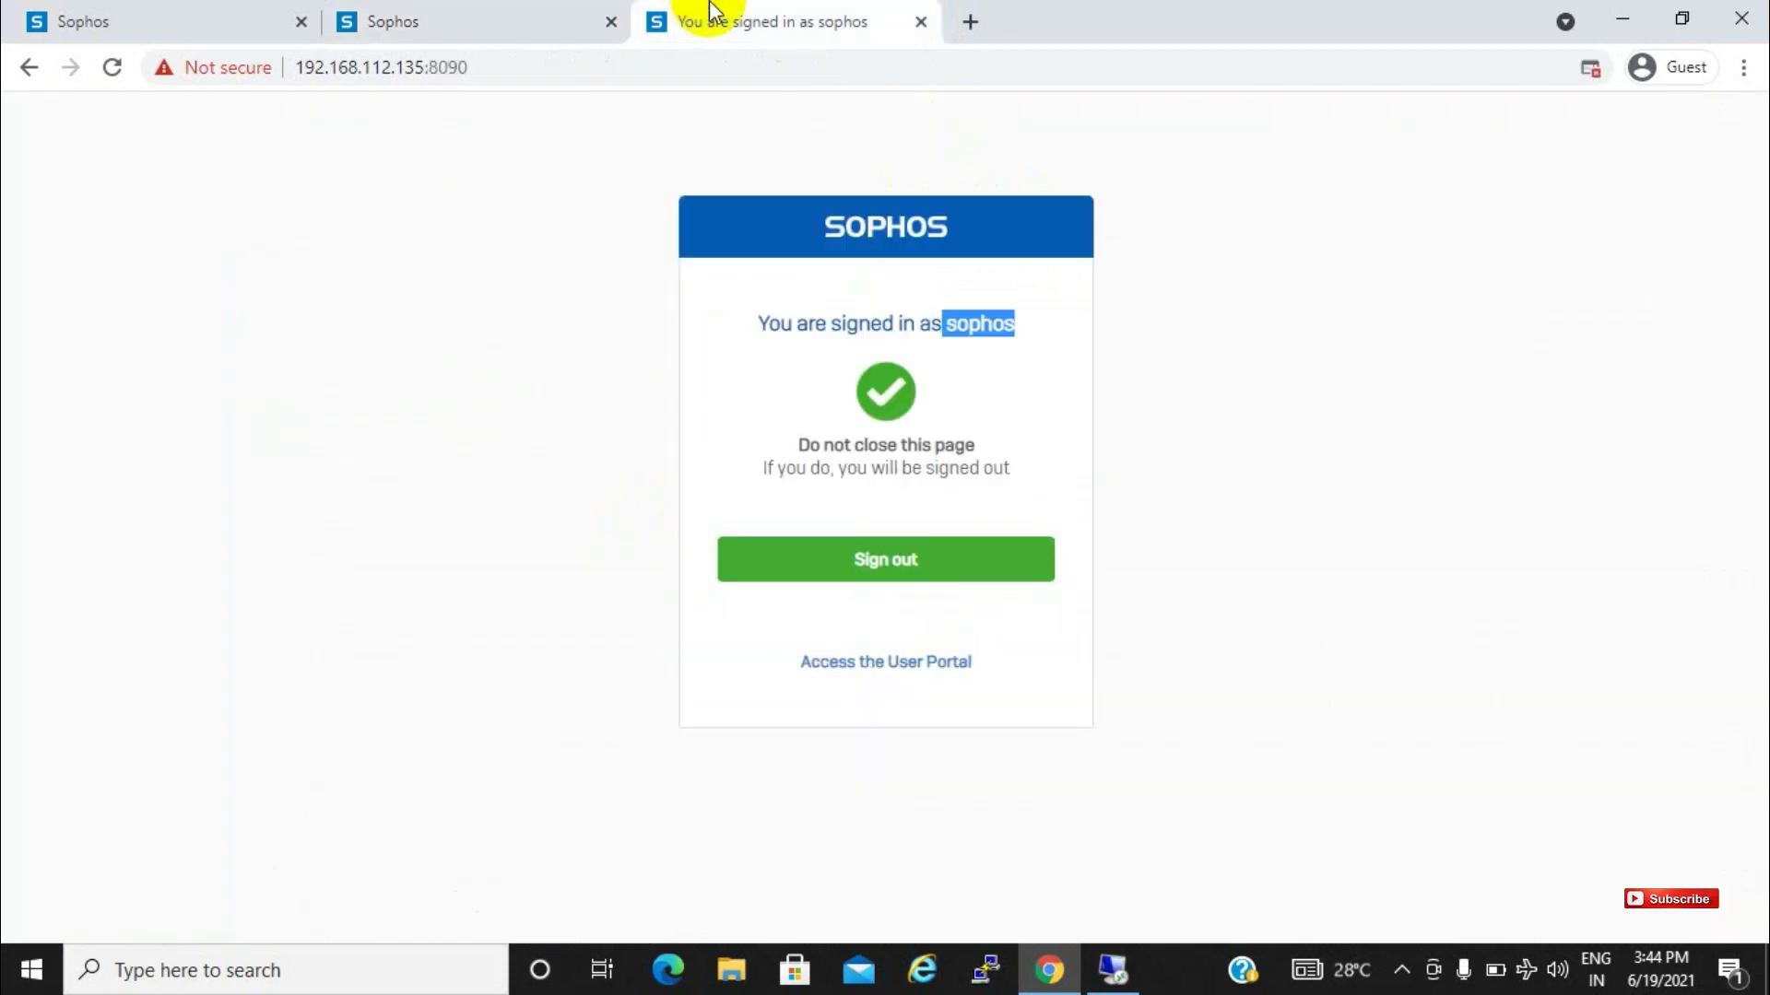
click(734, 323)
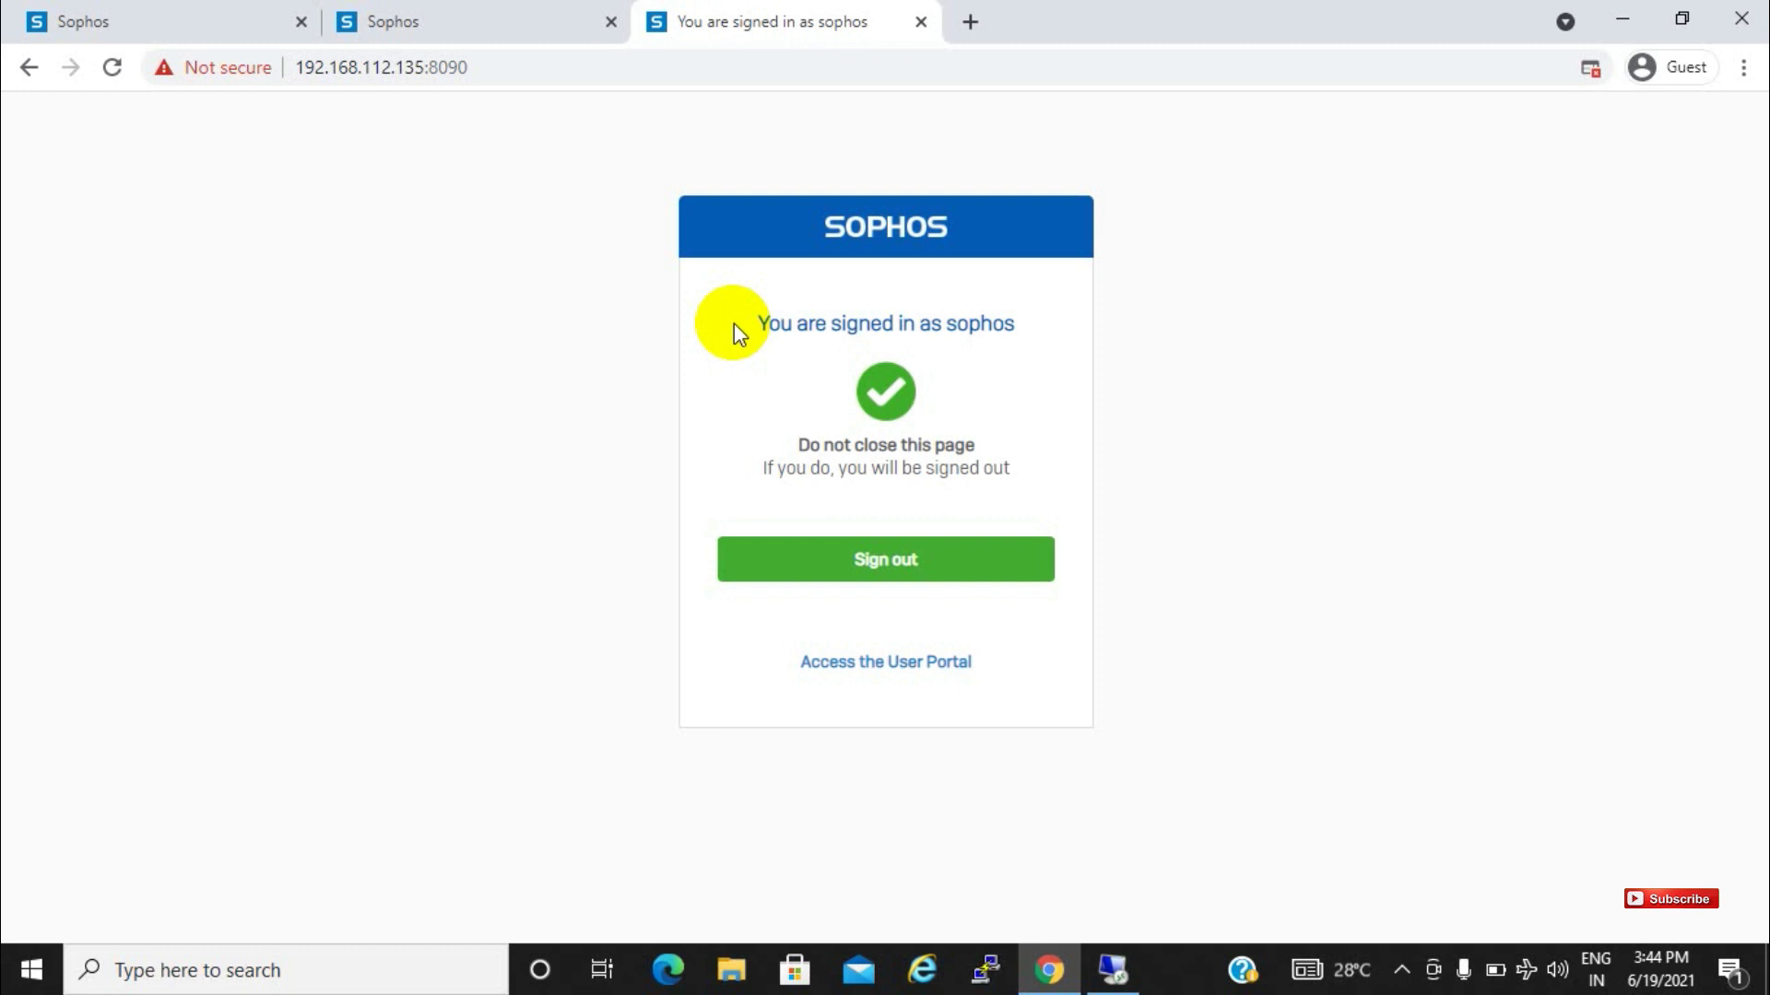
click(489, 13)
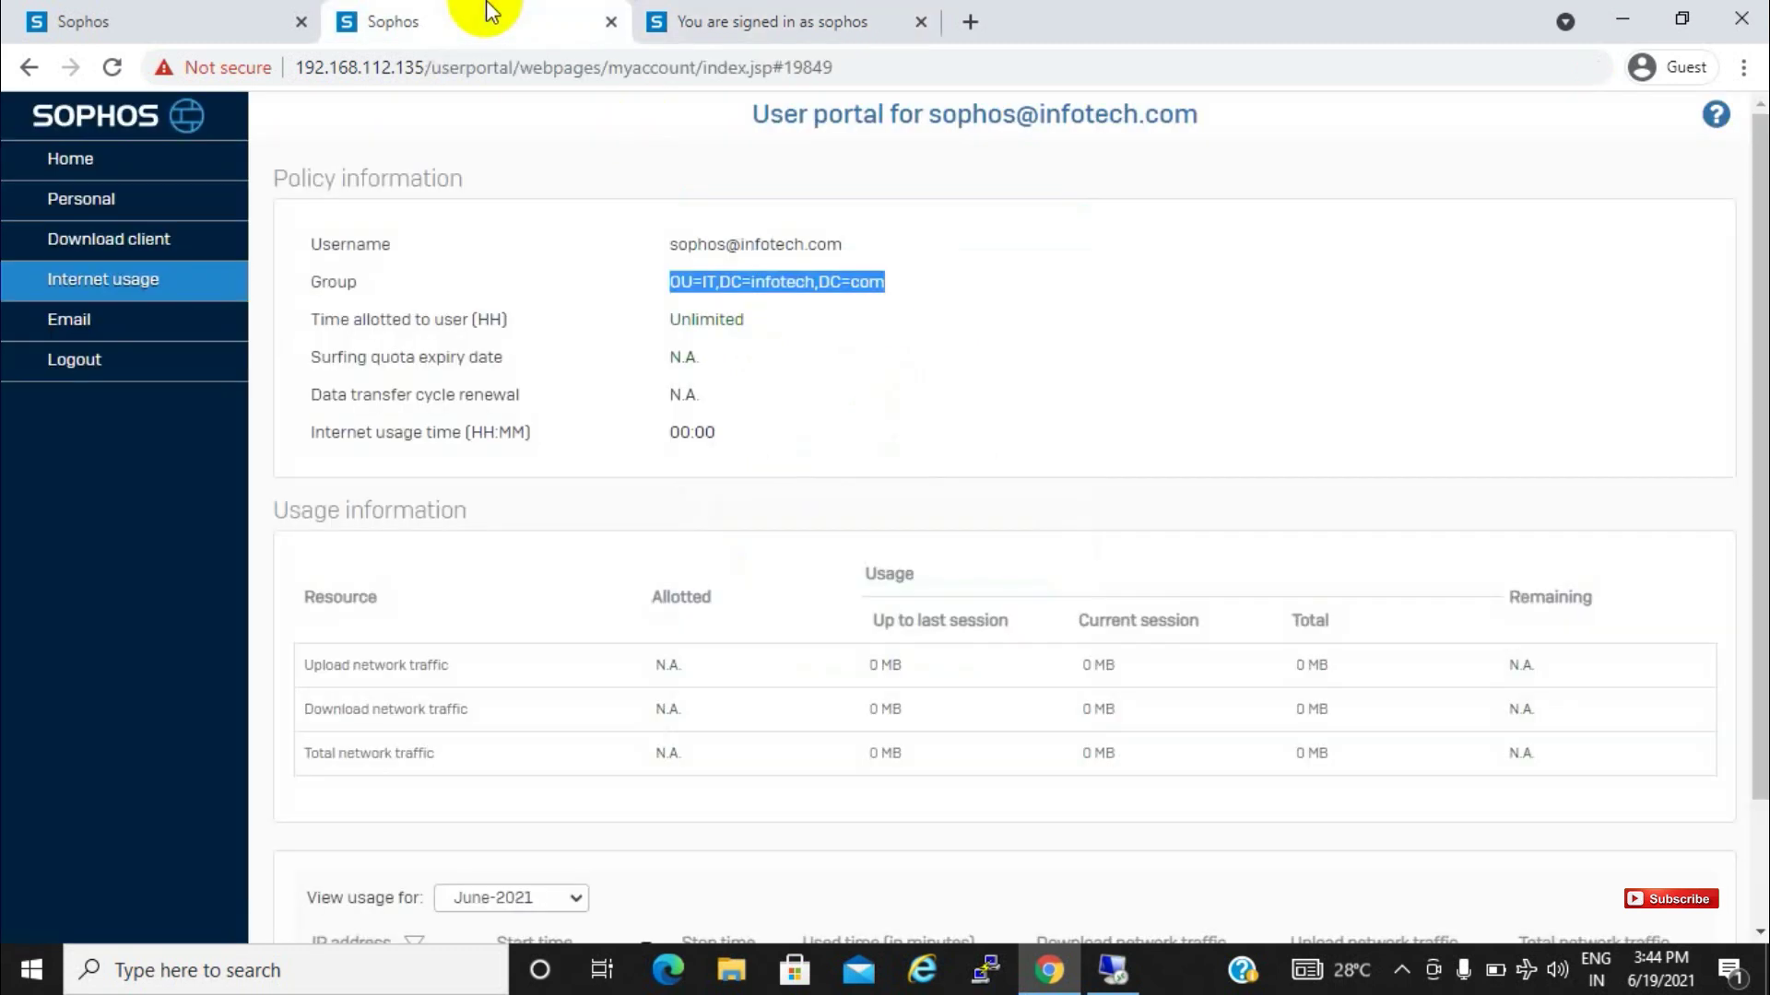
click(891, 349)
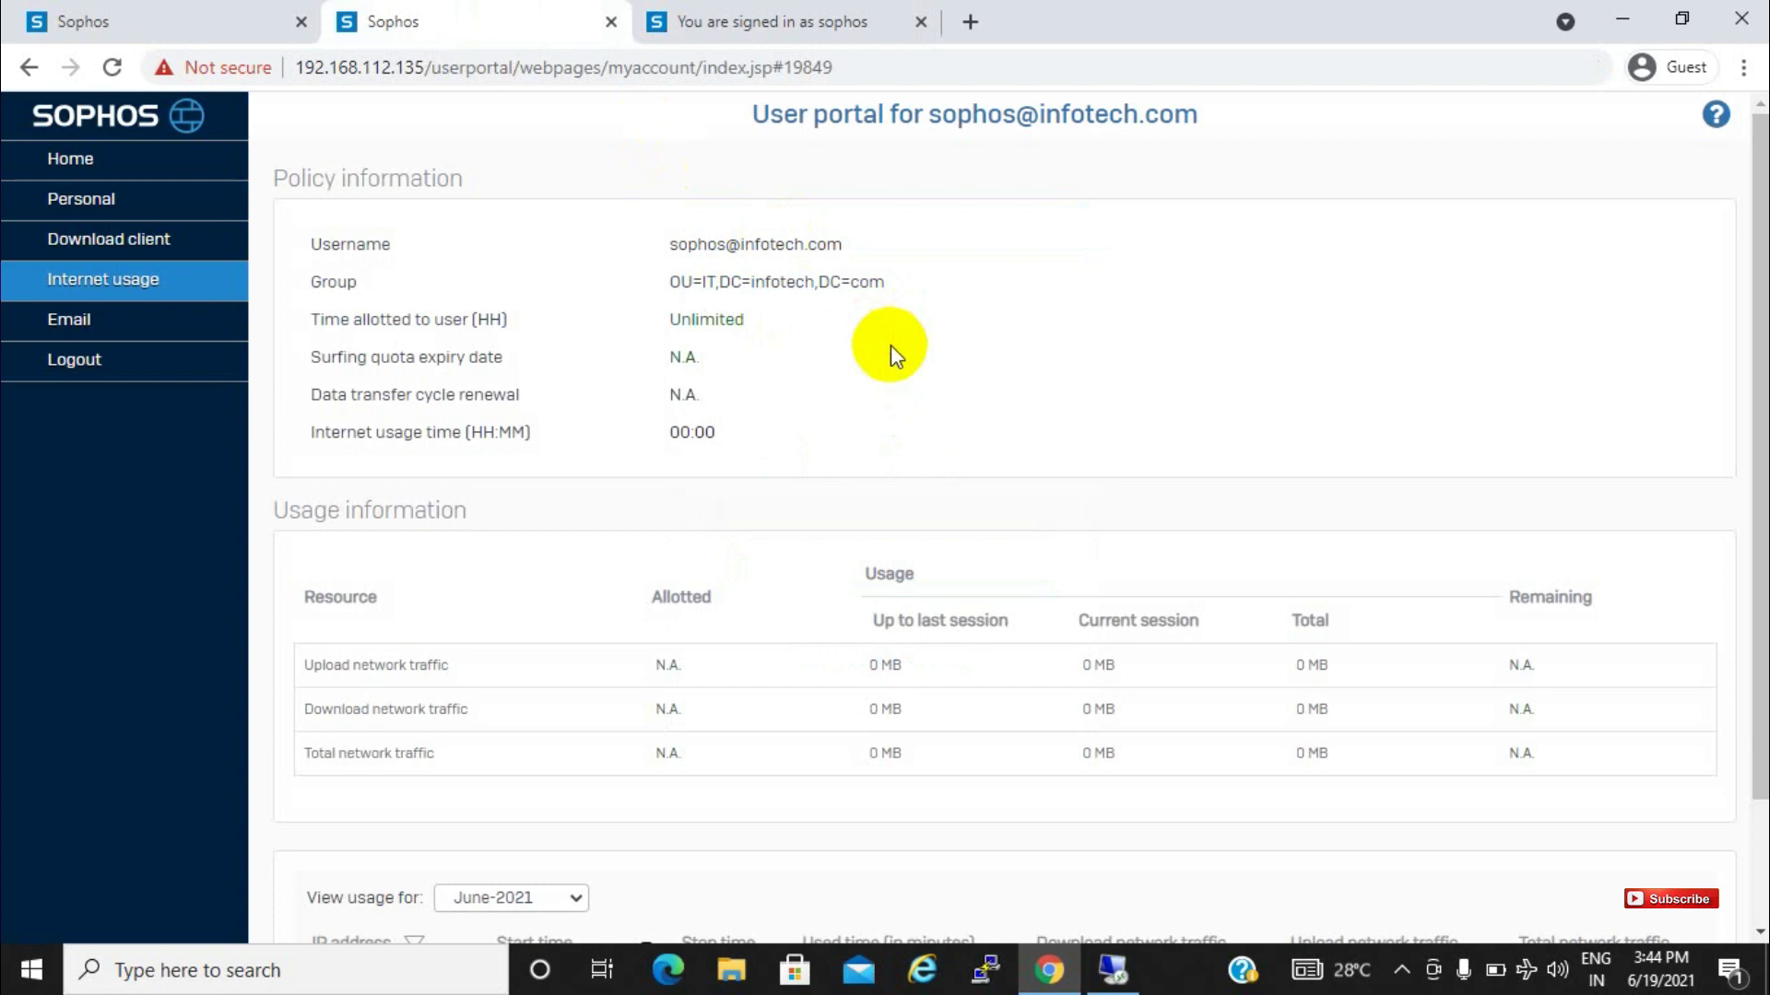
click(205, 22)
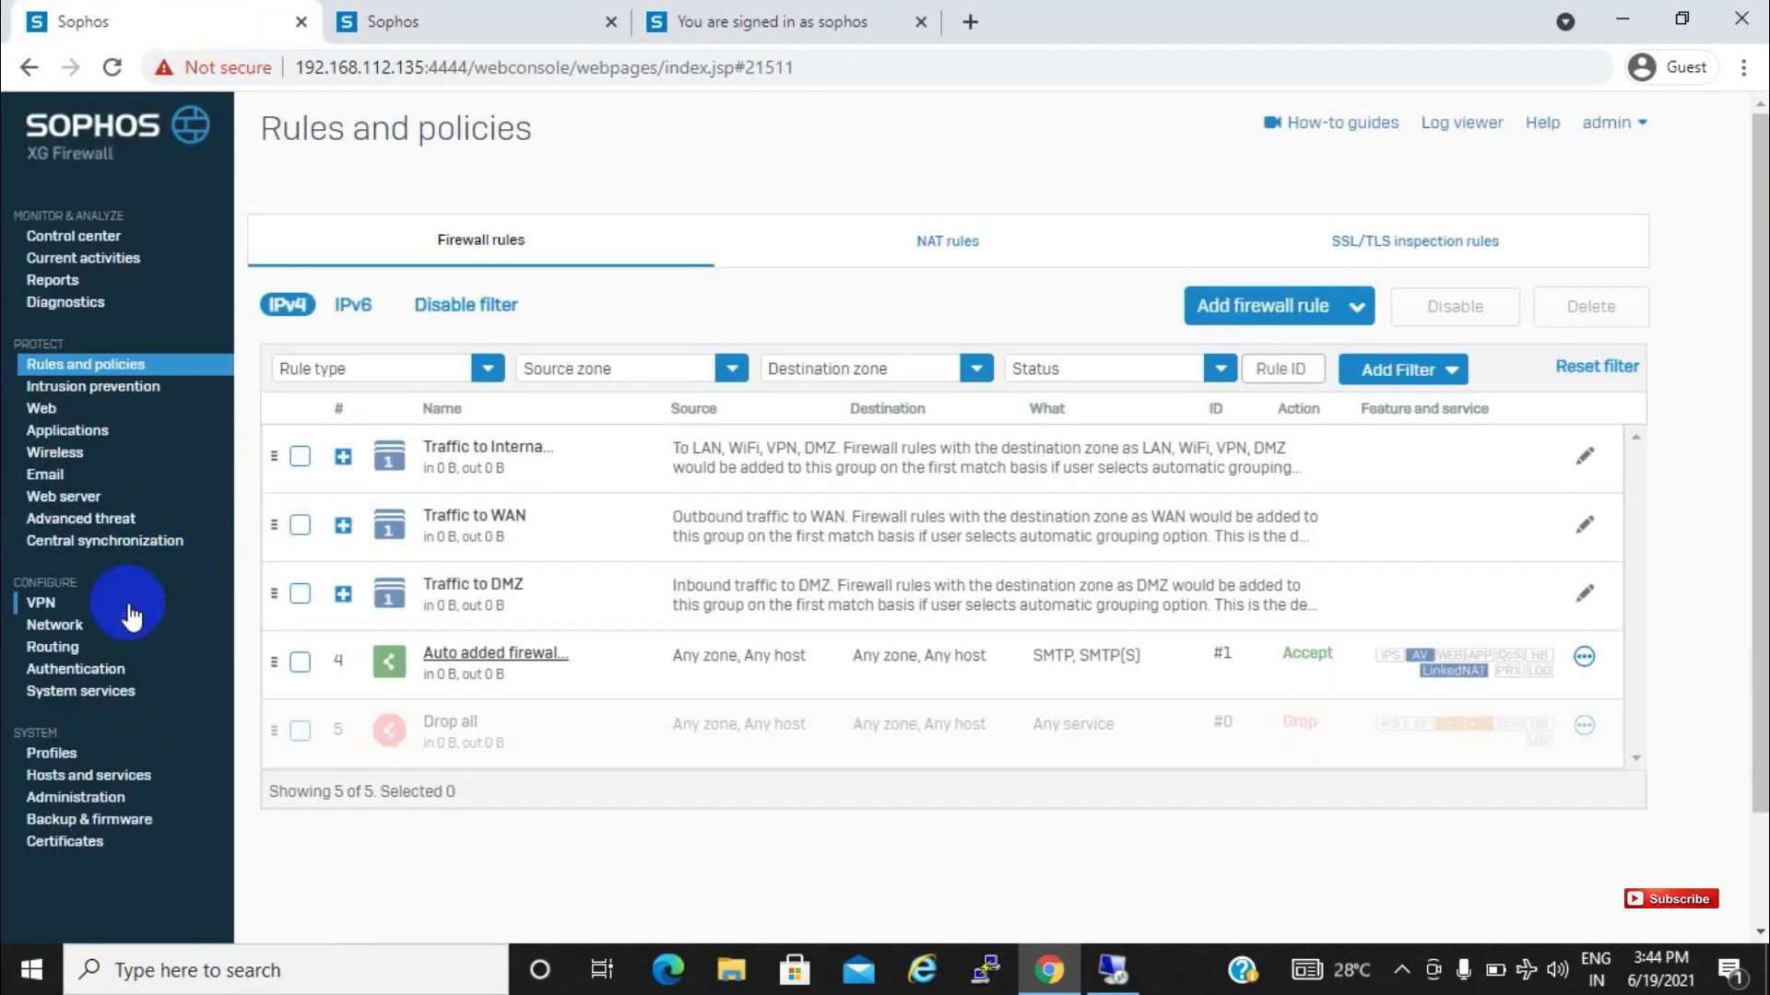
Open Authentication > Users to list directory users sophos and testuser
click(83, 634)
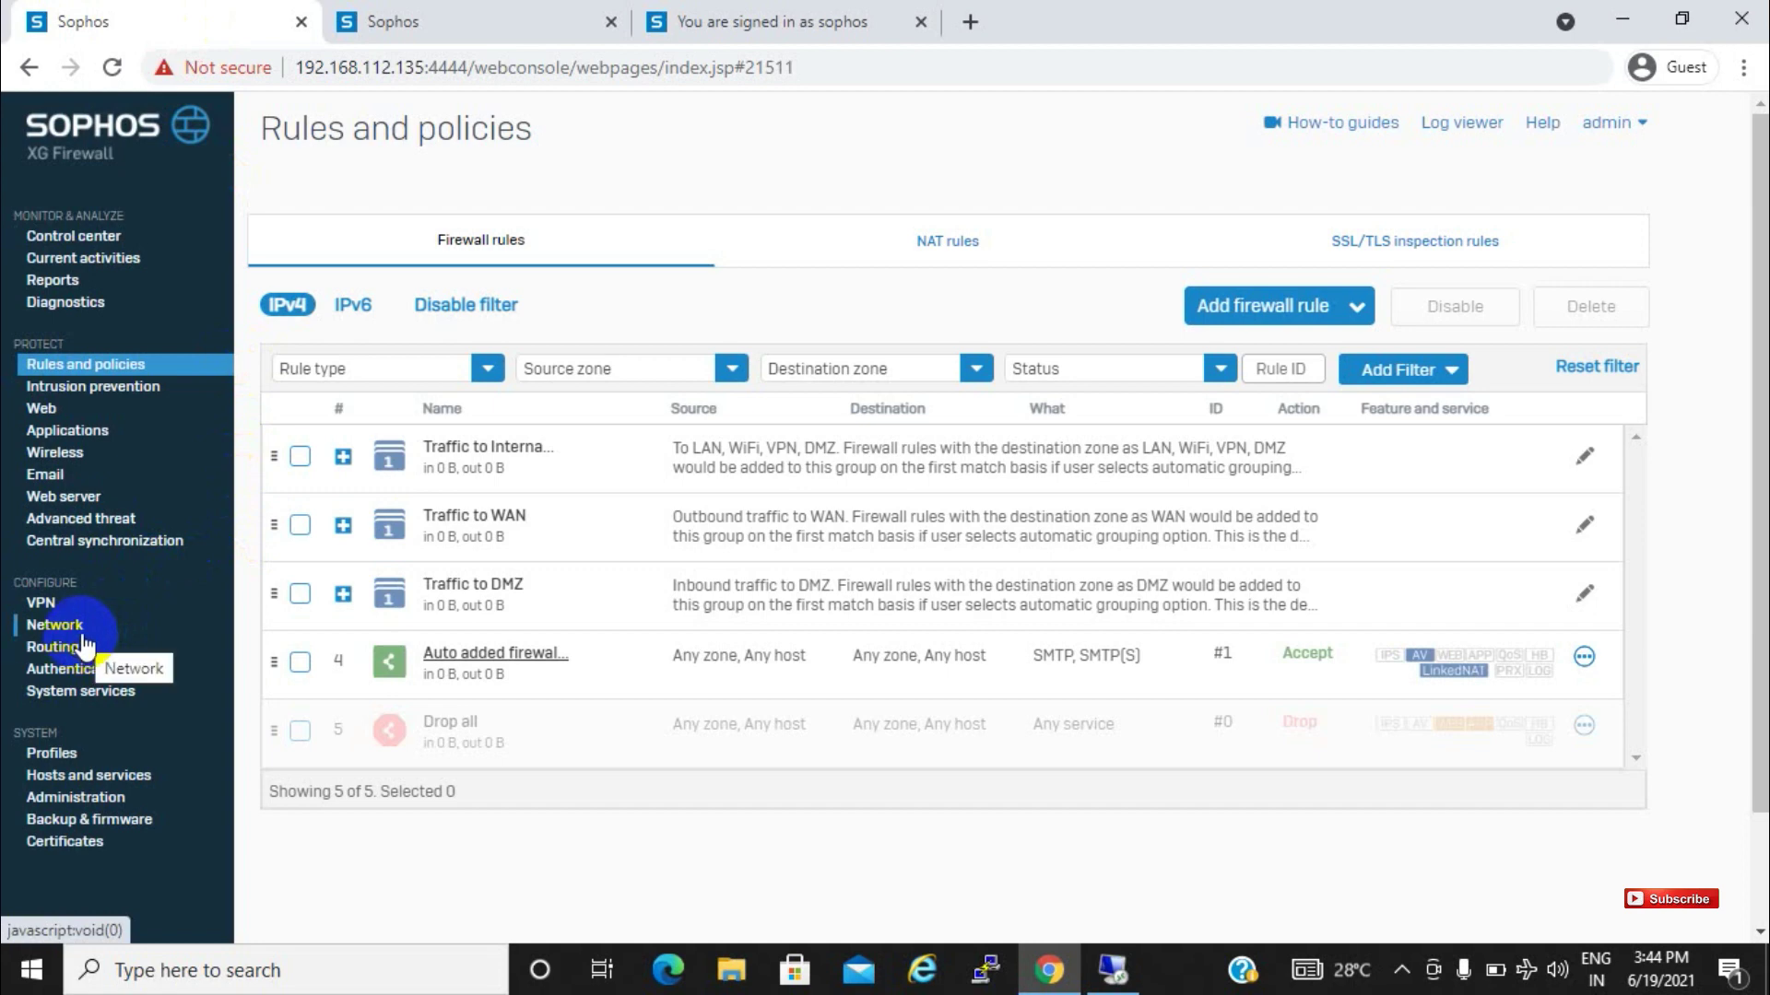
click(79, 670)
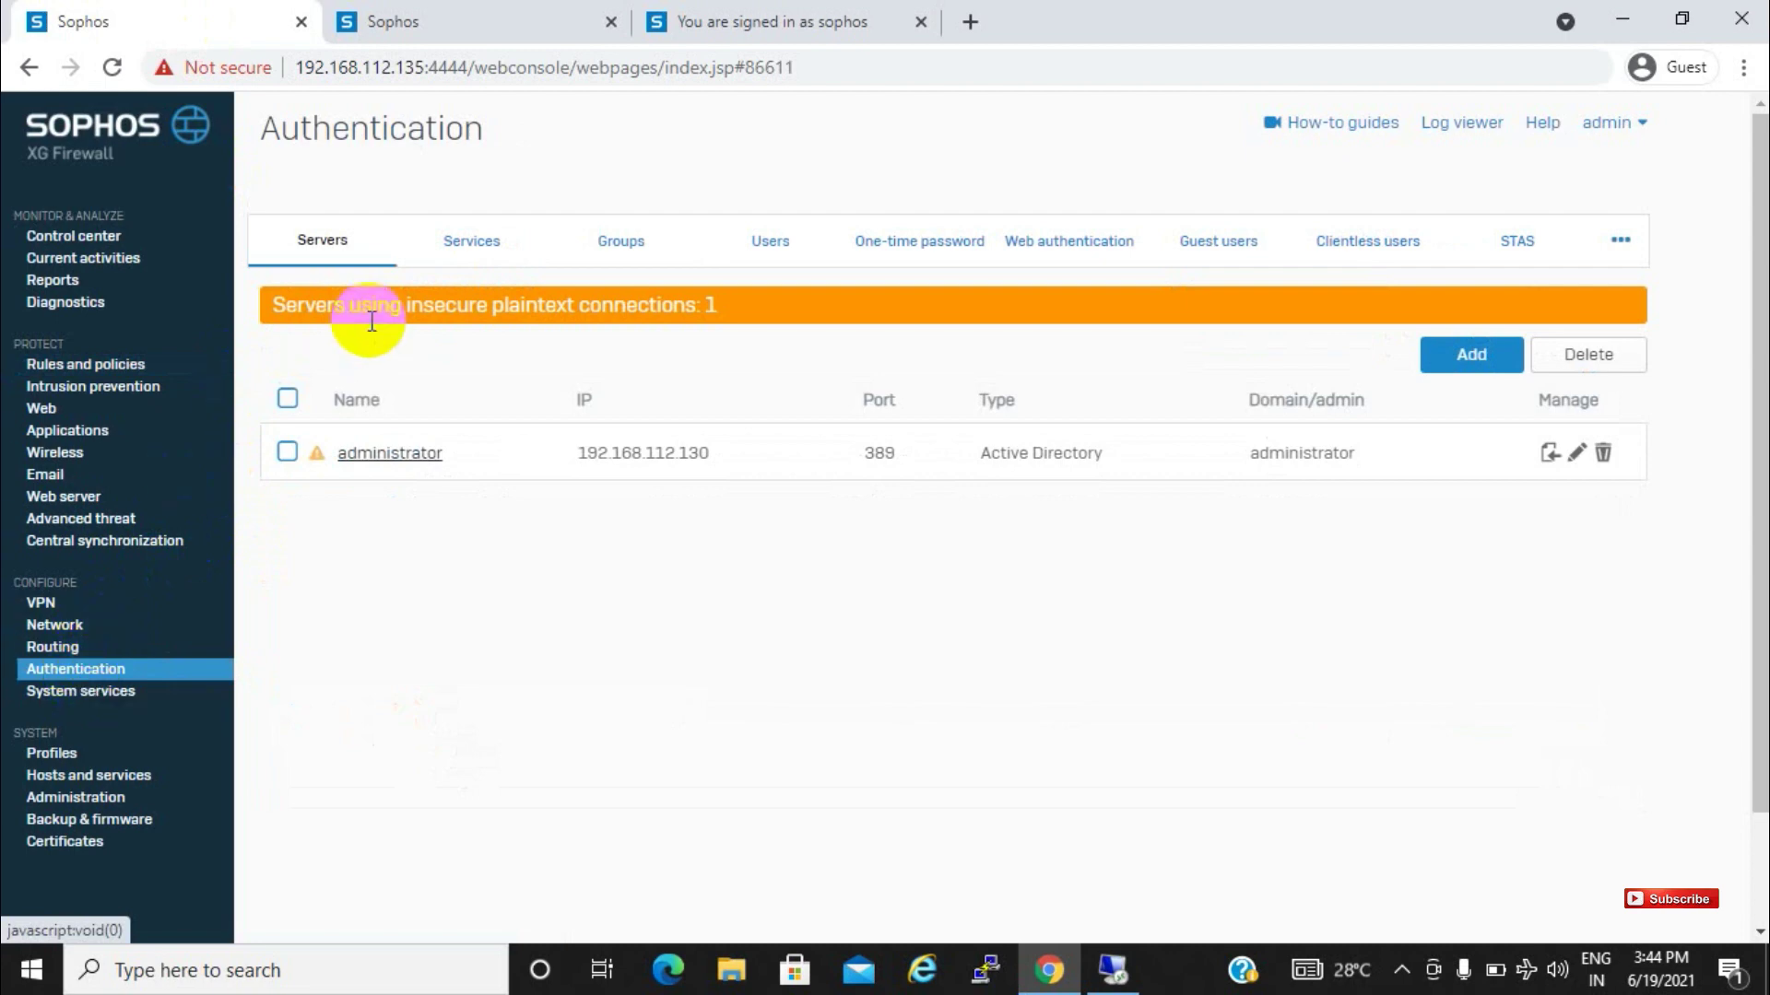
click(728, 247)
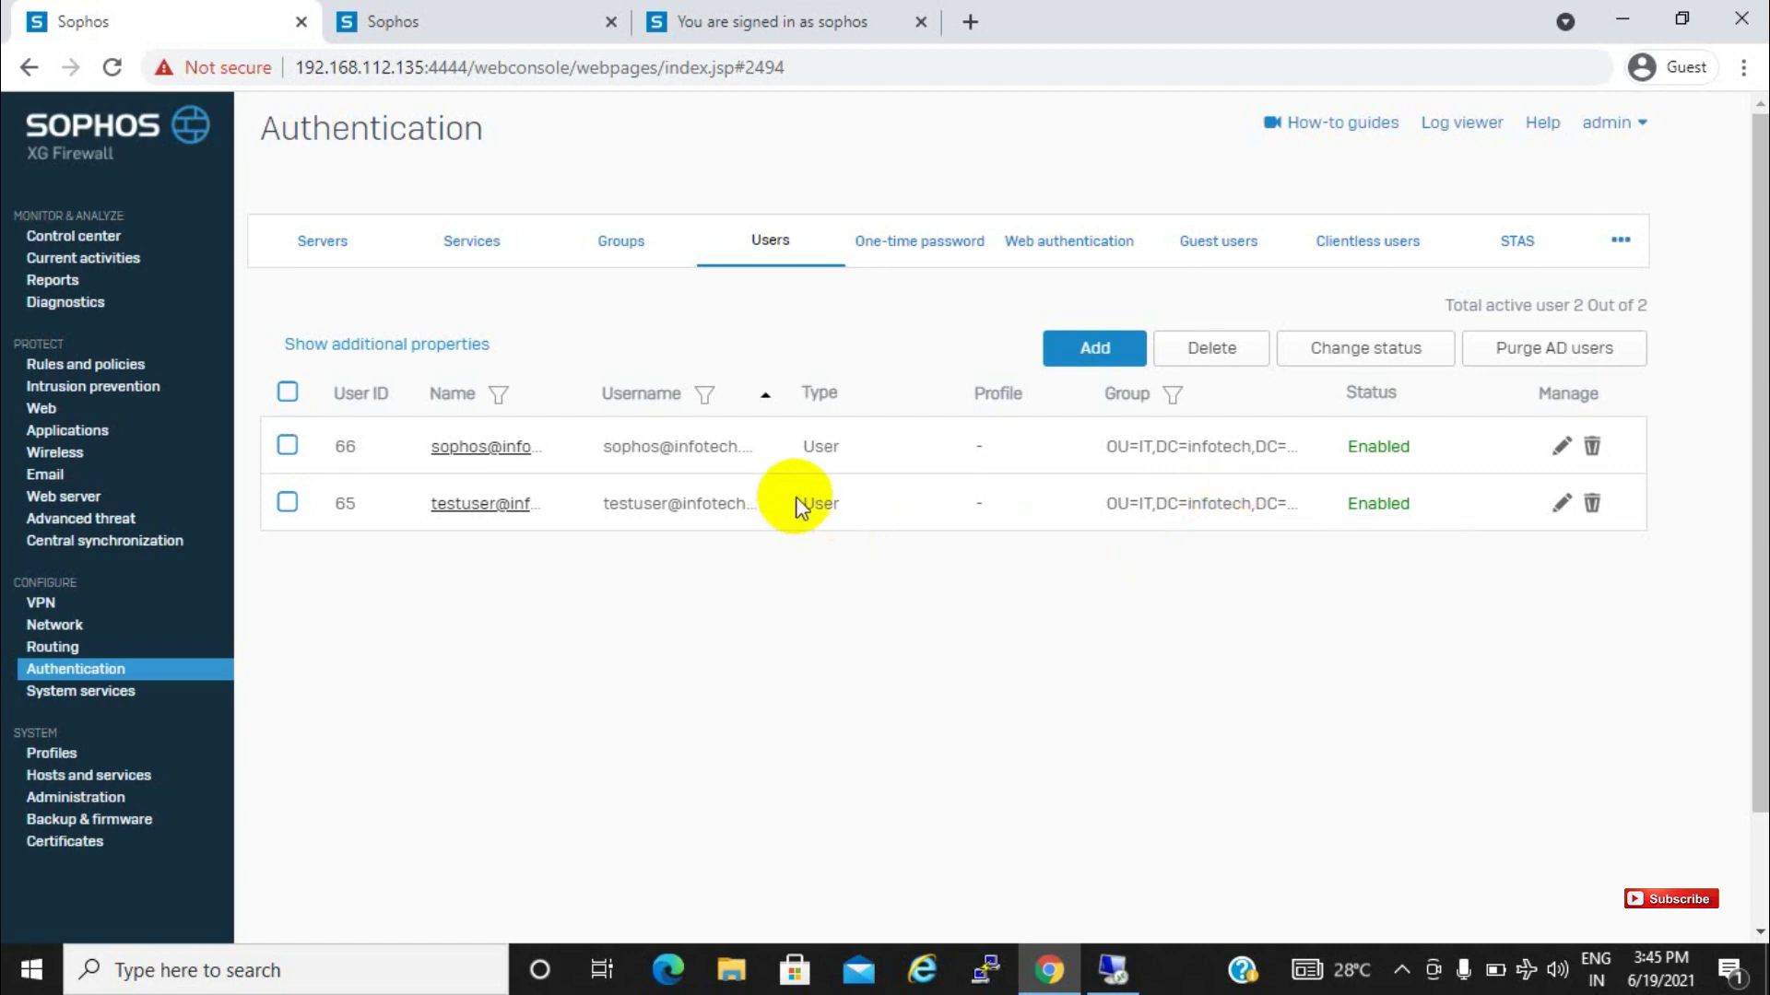
Edit user sophos and enter and confirm a new account password
click(1562, 449)
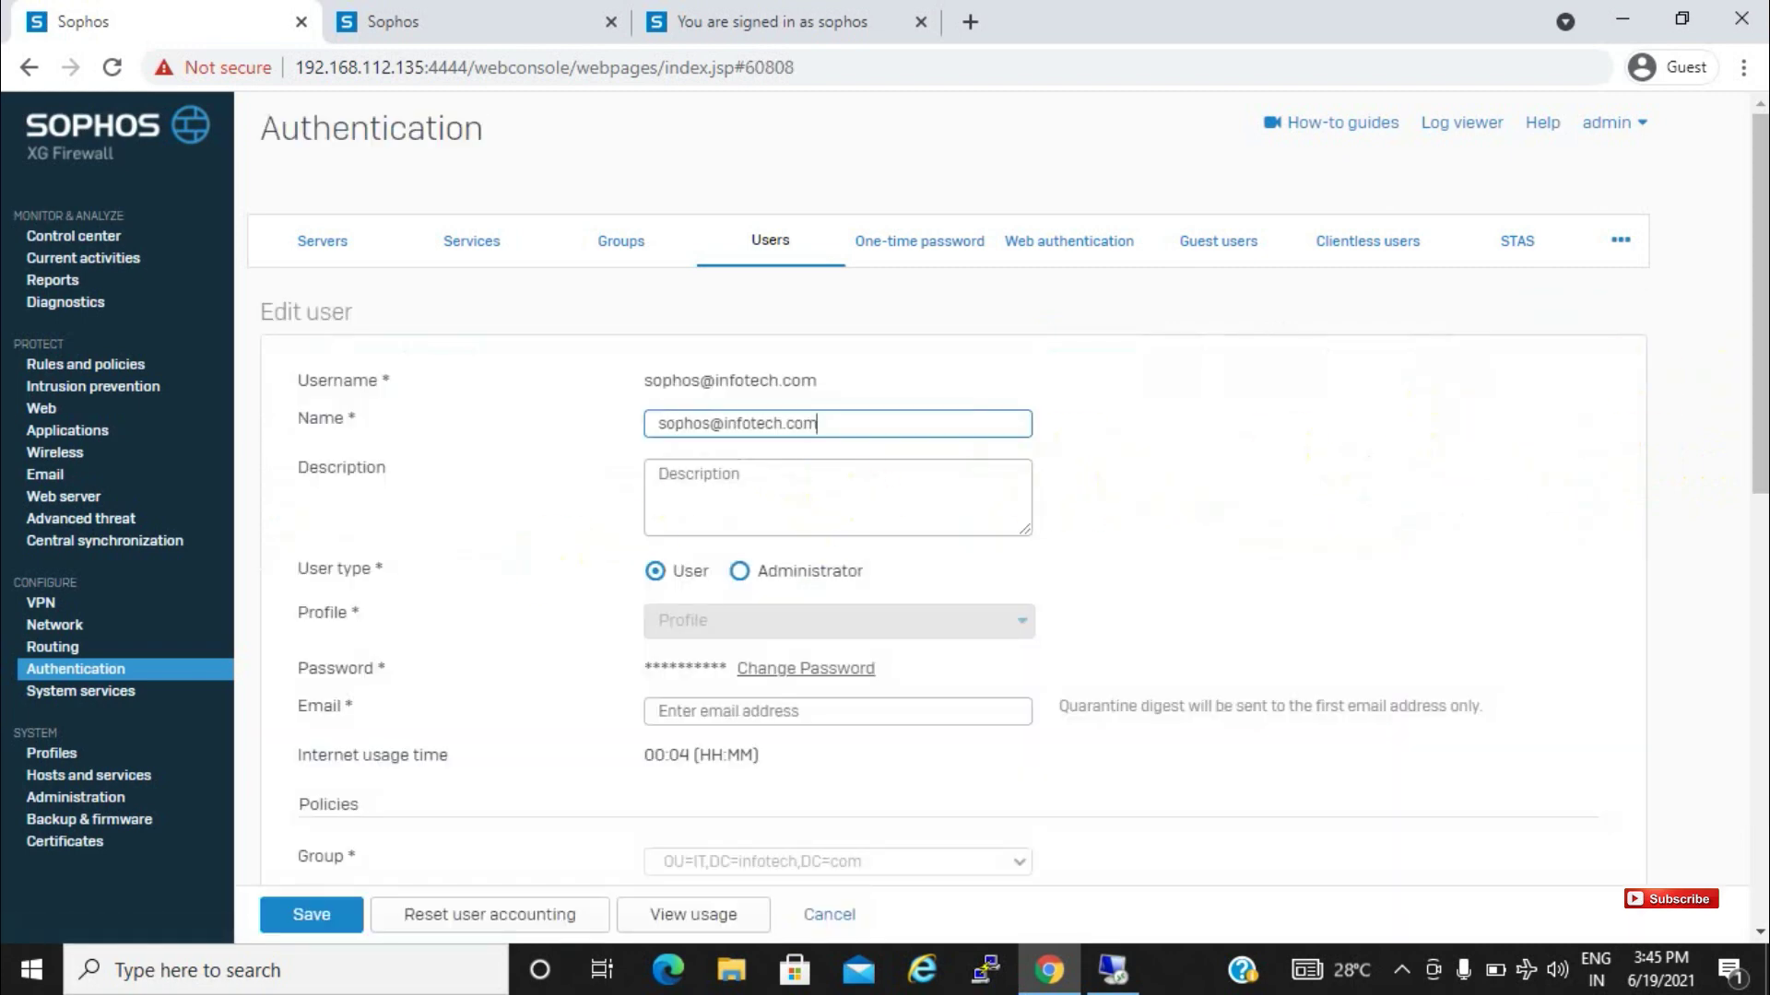
scroll(979, 523, down, 1)
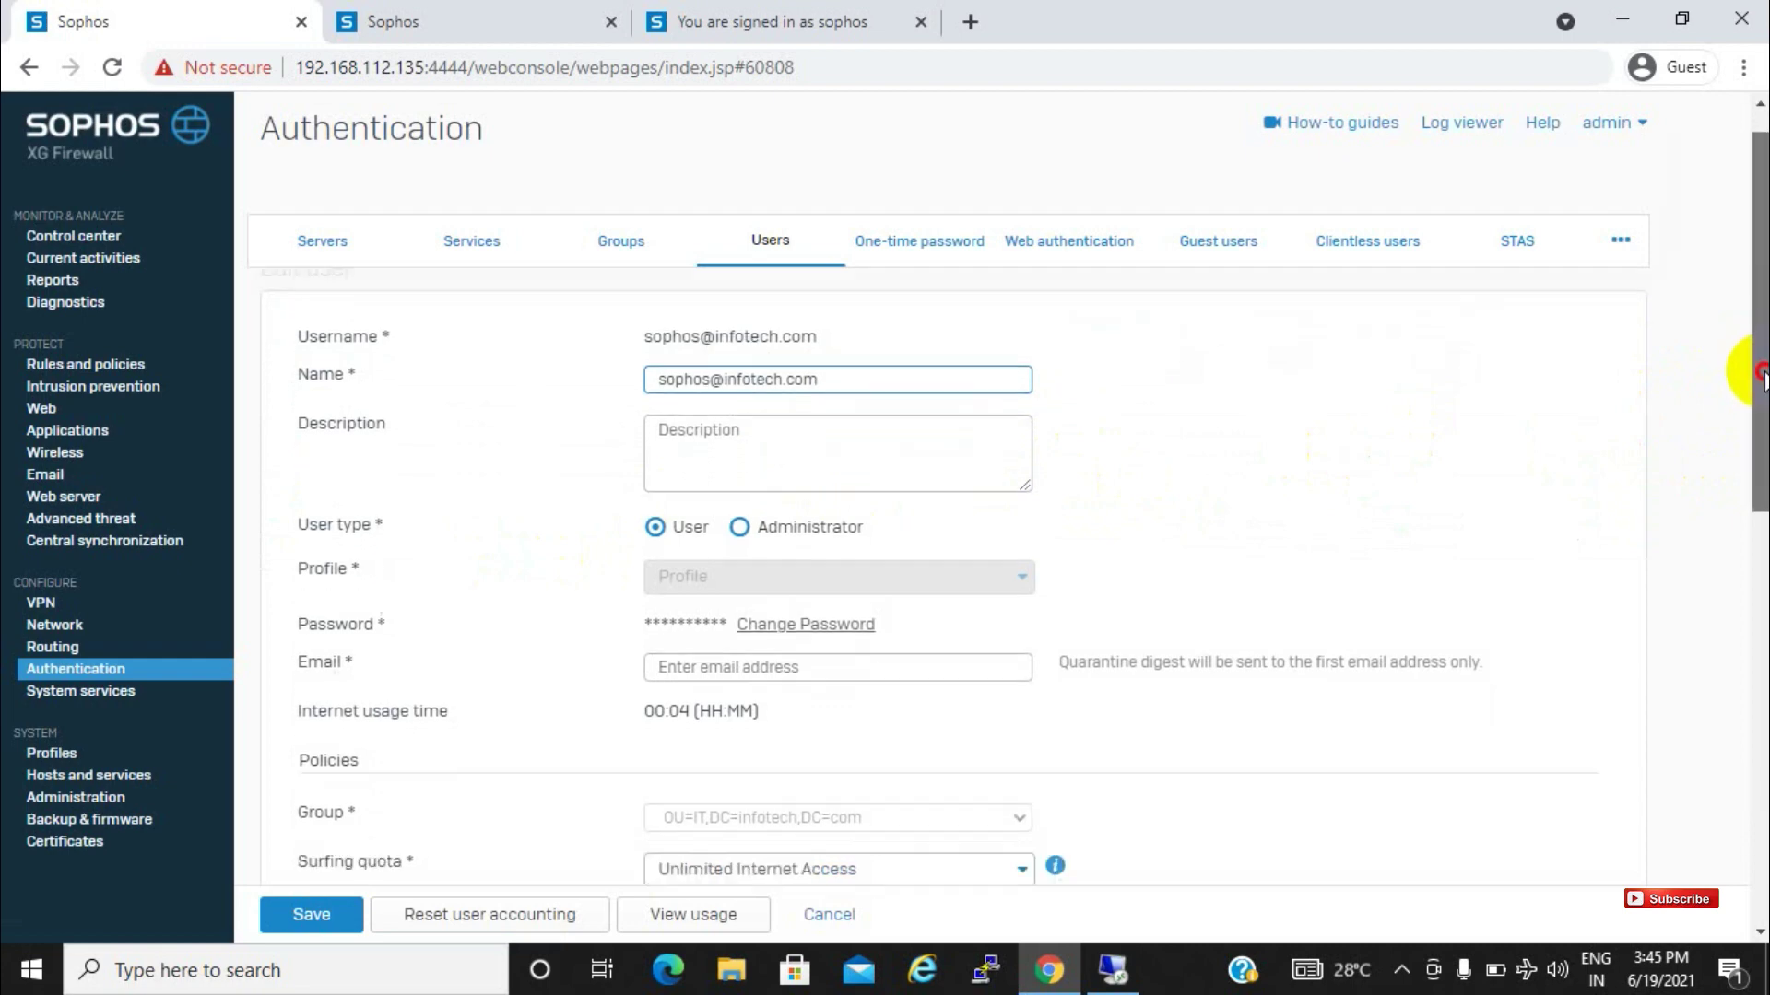
click(797, 611)
click(731, 614)
text(sopho)
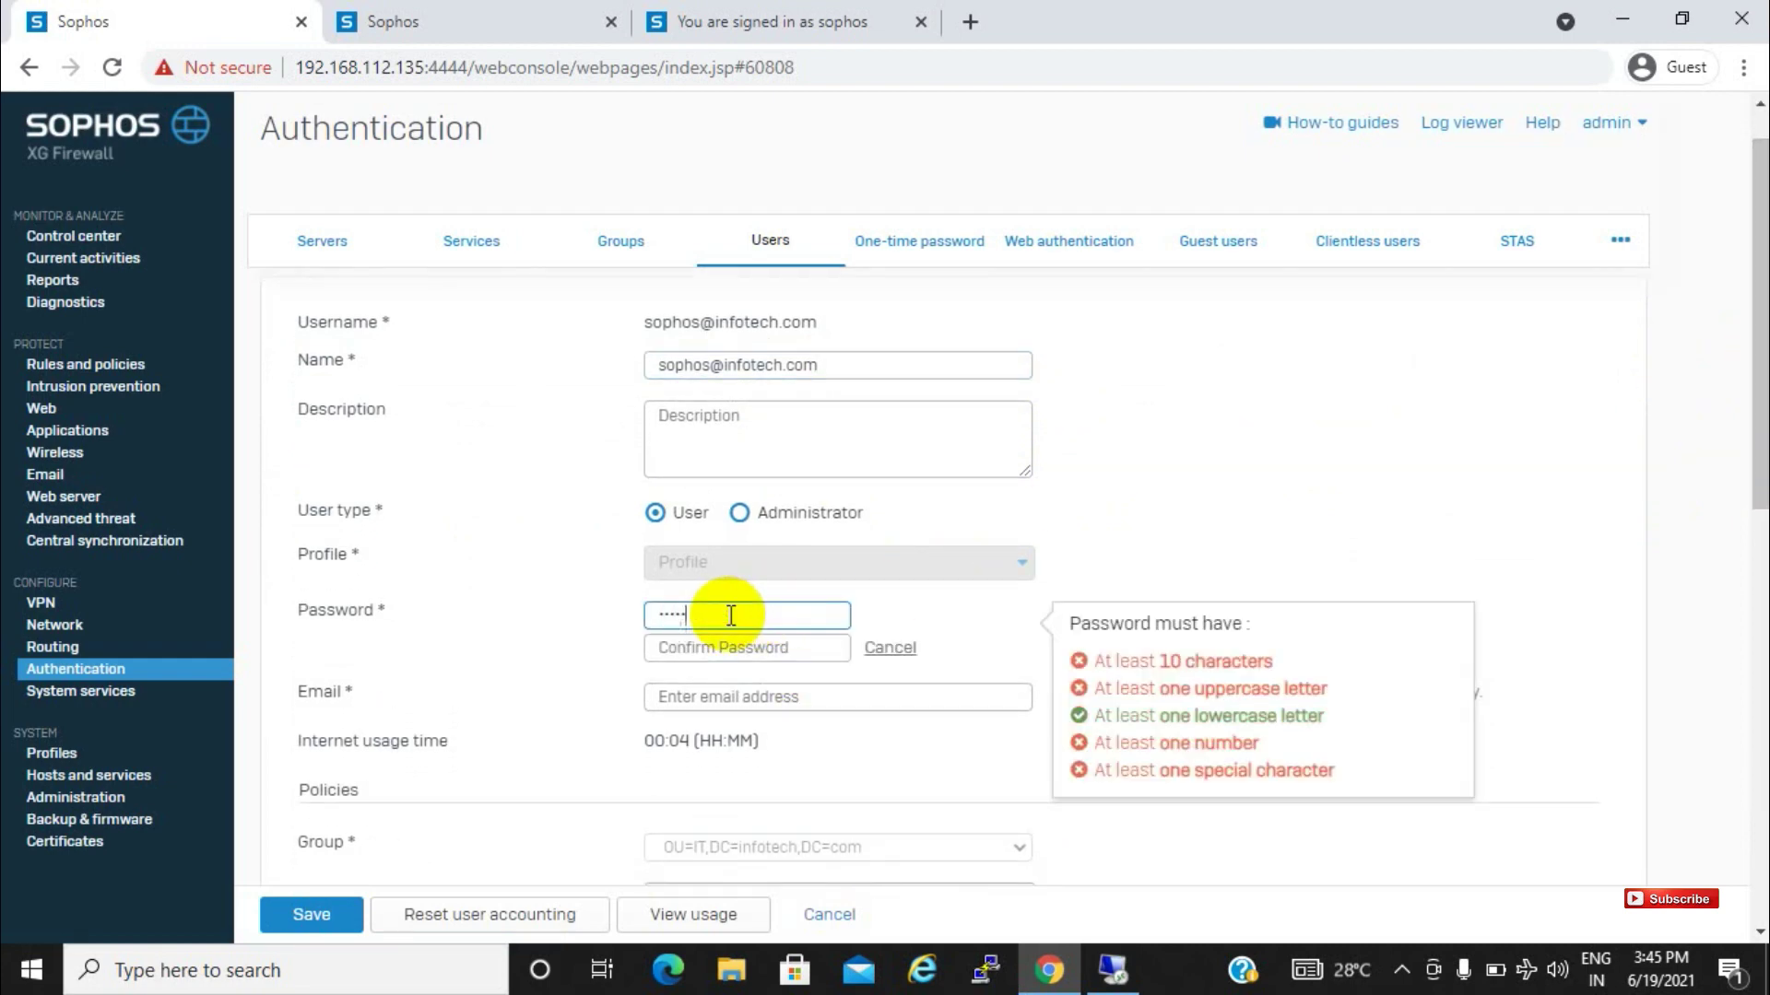
text(s@123)
key(Tab)
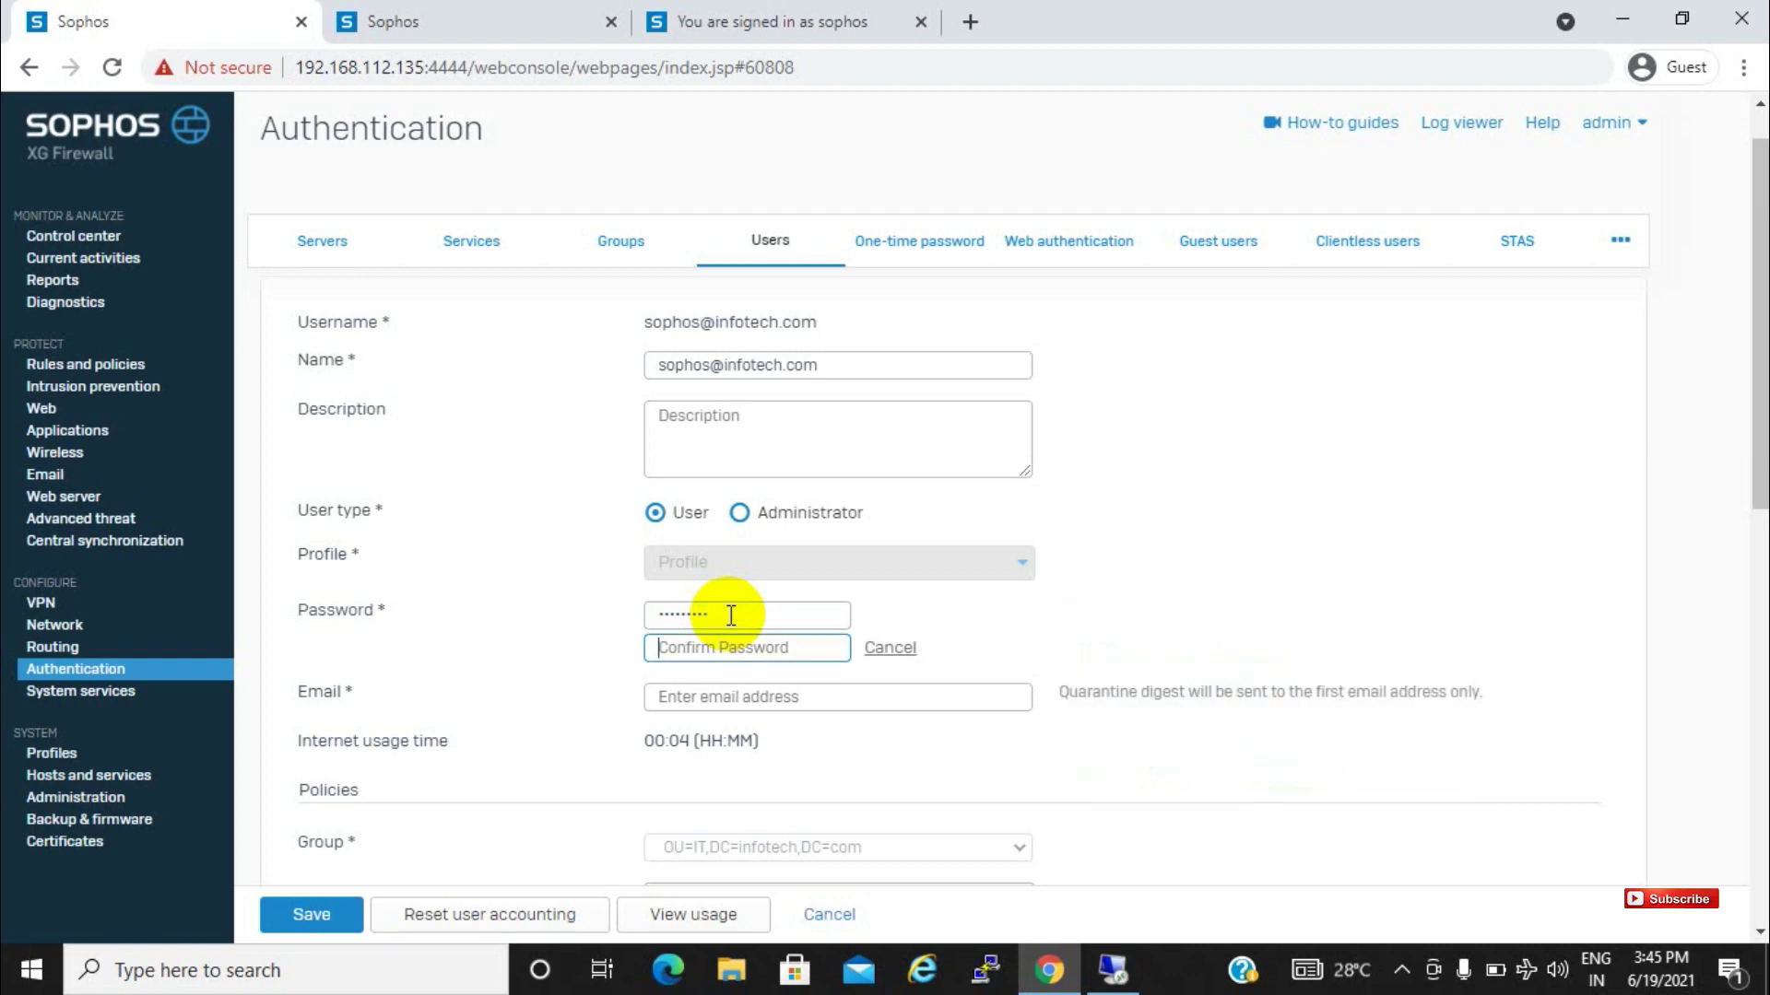
text(sop)
key(BackSpace)
key(BackSpace)
key(BackSpace)
text(sophos@123)
double_click(731, 616)
key(BackSpace)
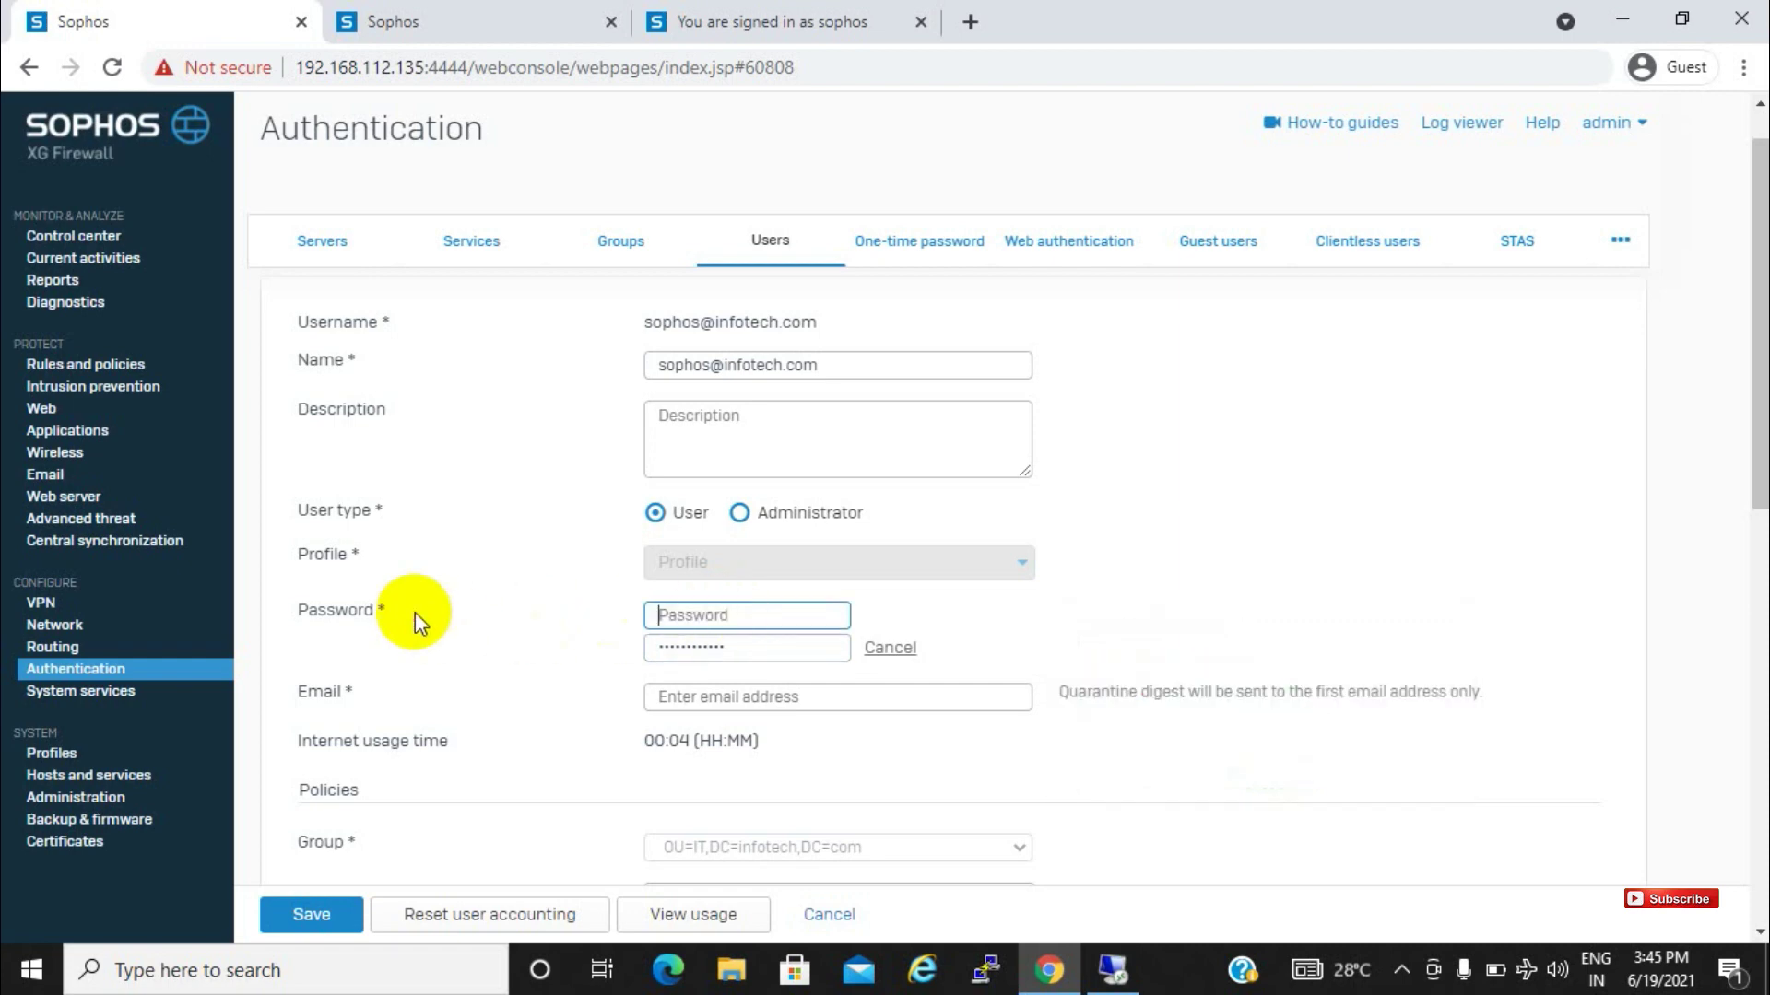
text(sophos@123)
Dismiss the missing e-mail warning on save and fill in the user's e-mail address
click(281, 914)
click(848, 550)
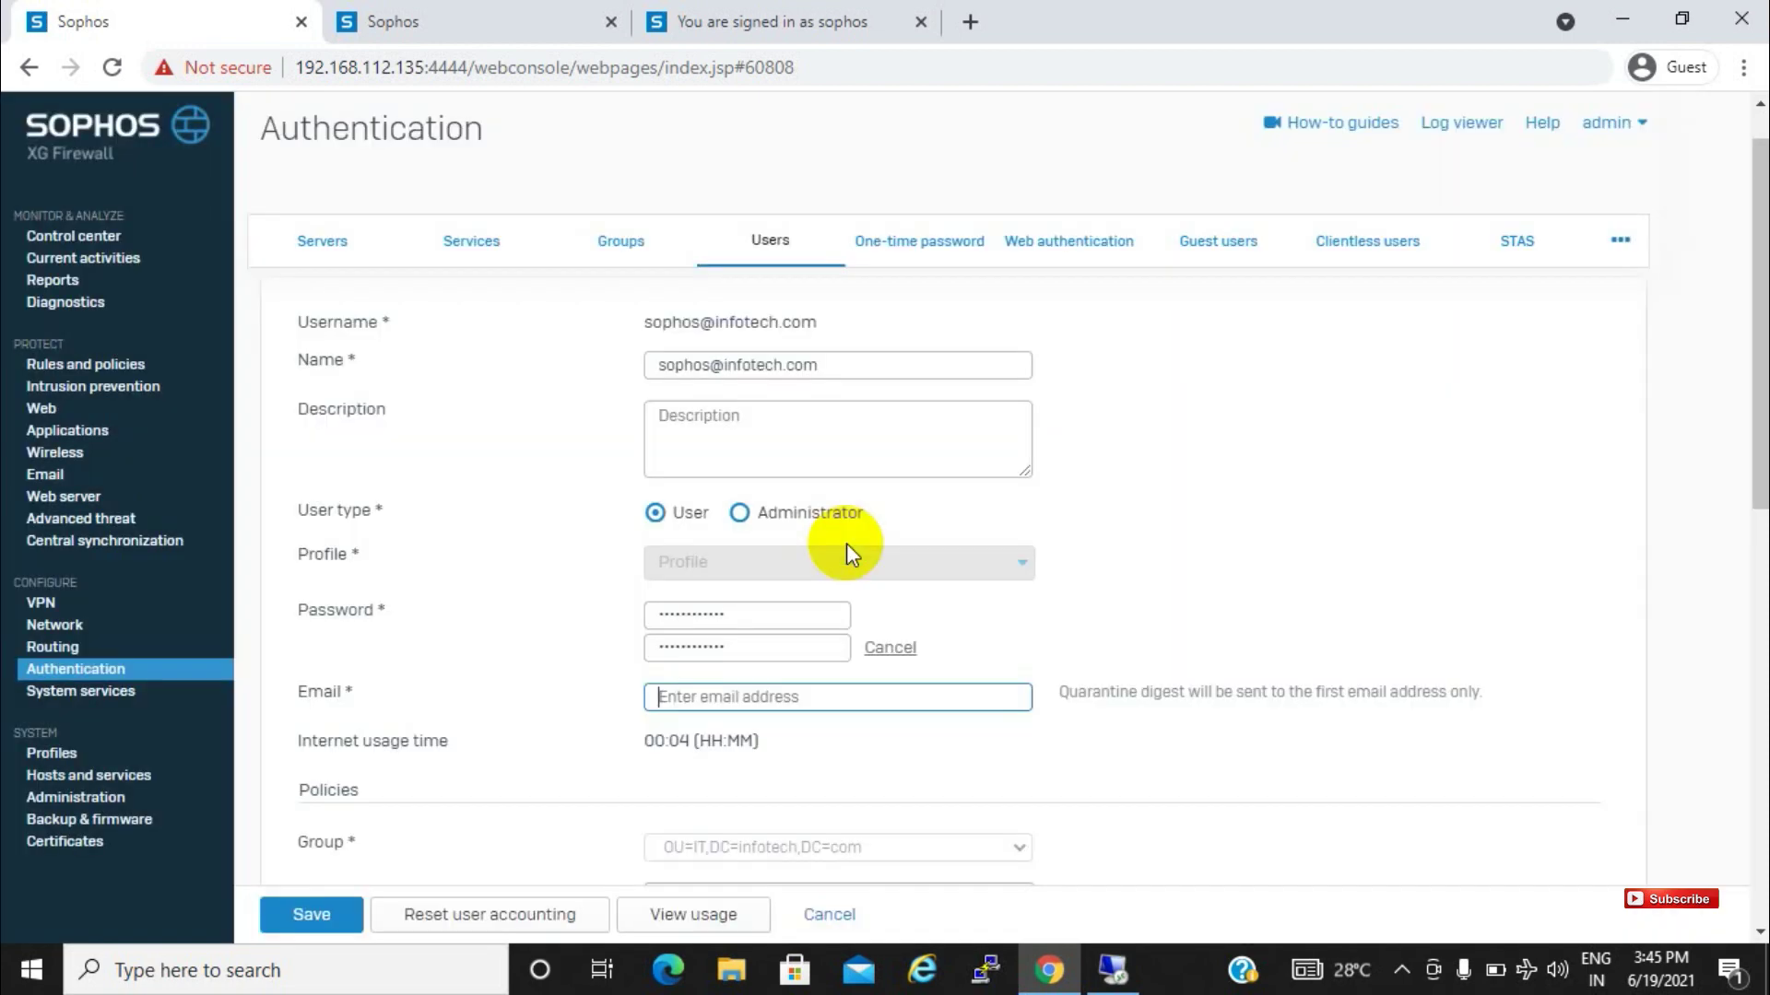
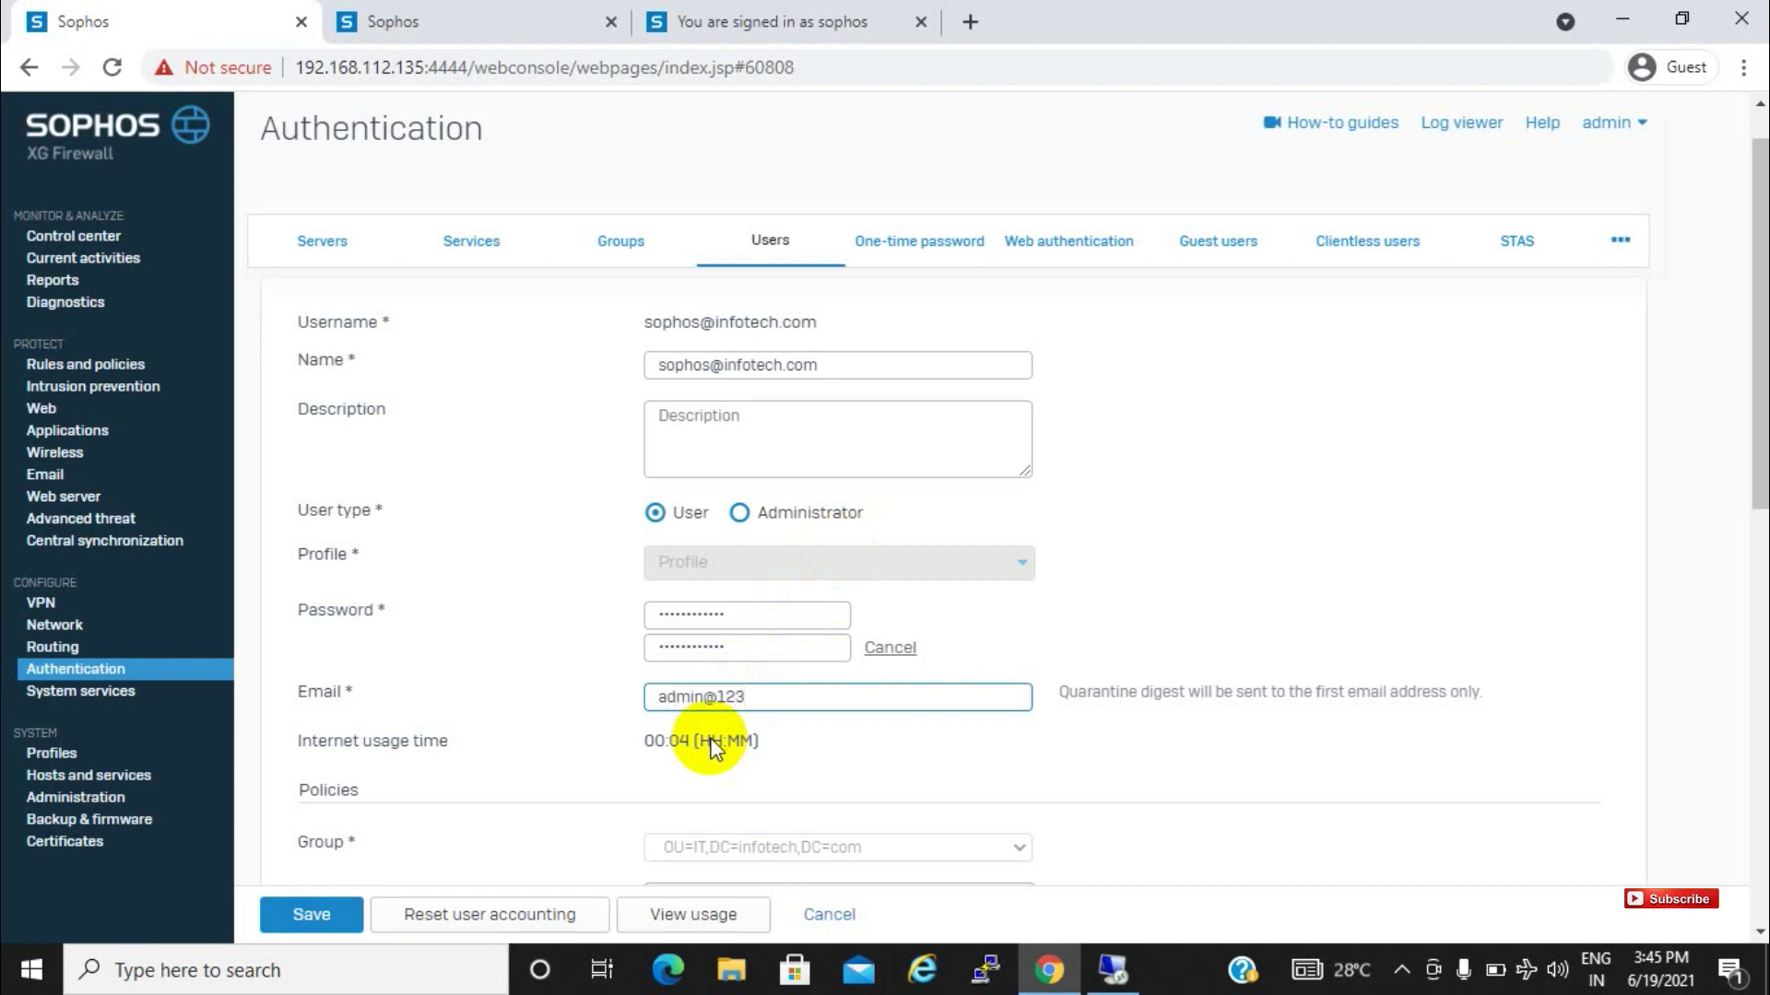
key(ctrl+a)
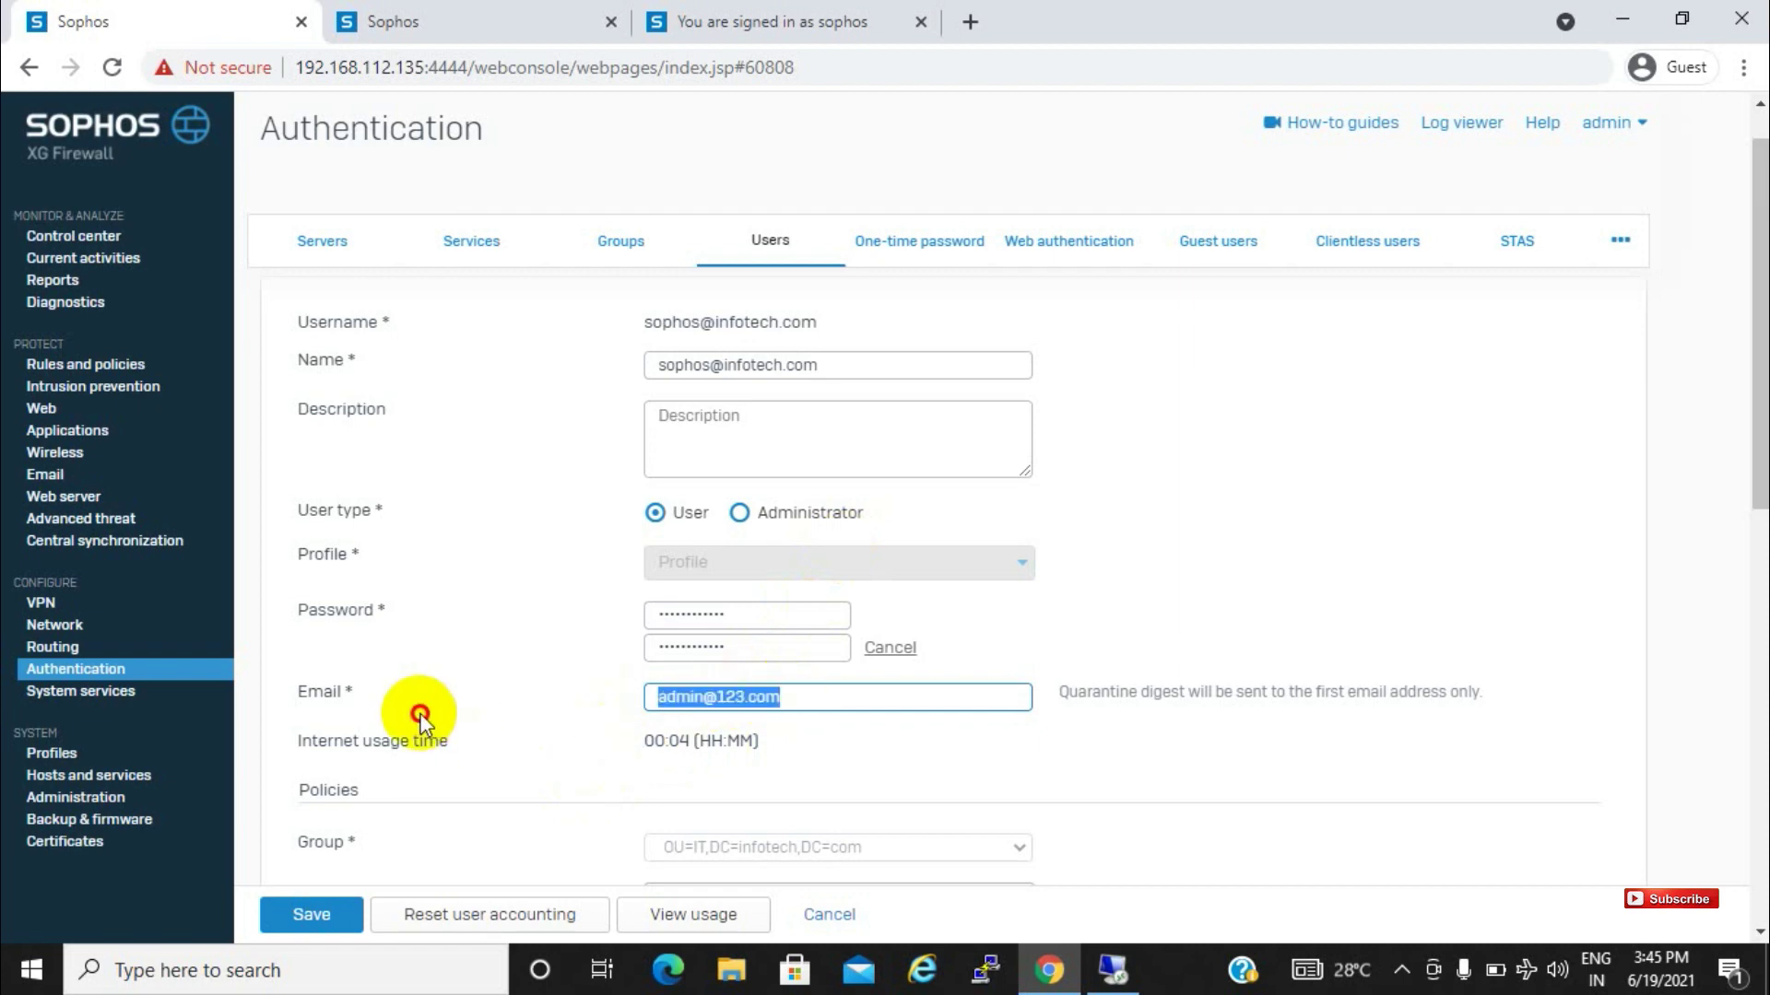
key(BackSpace)
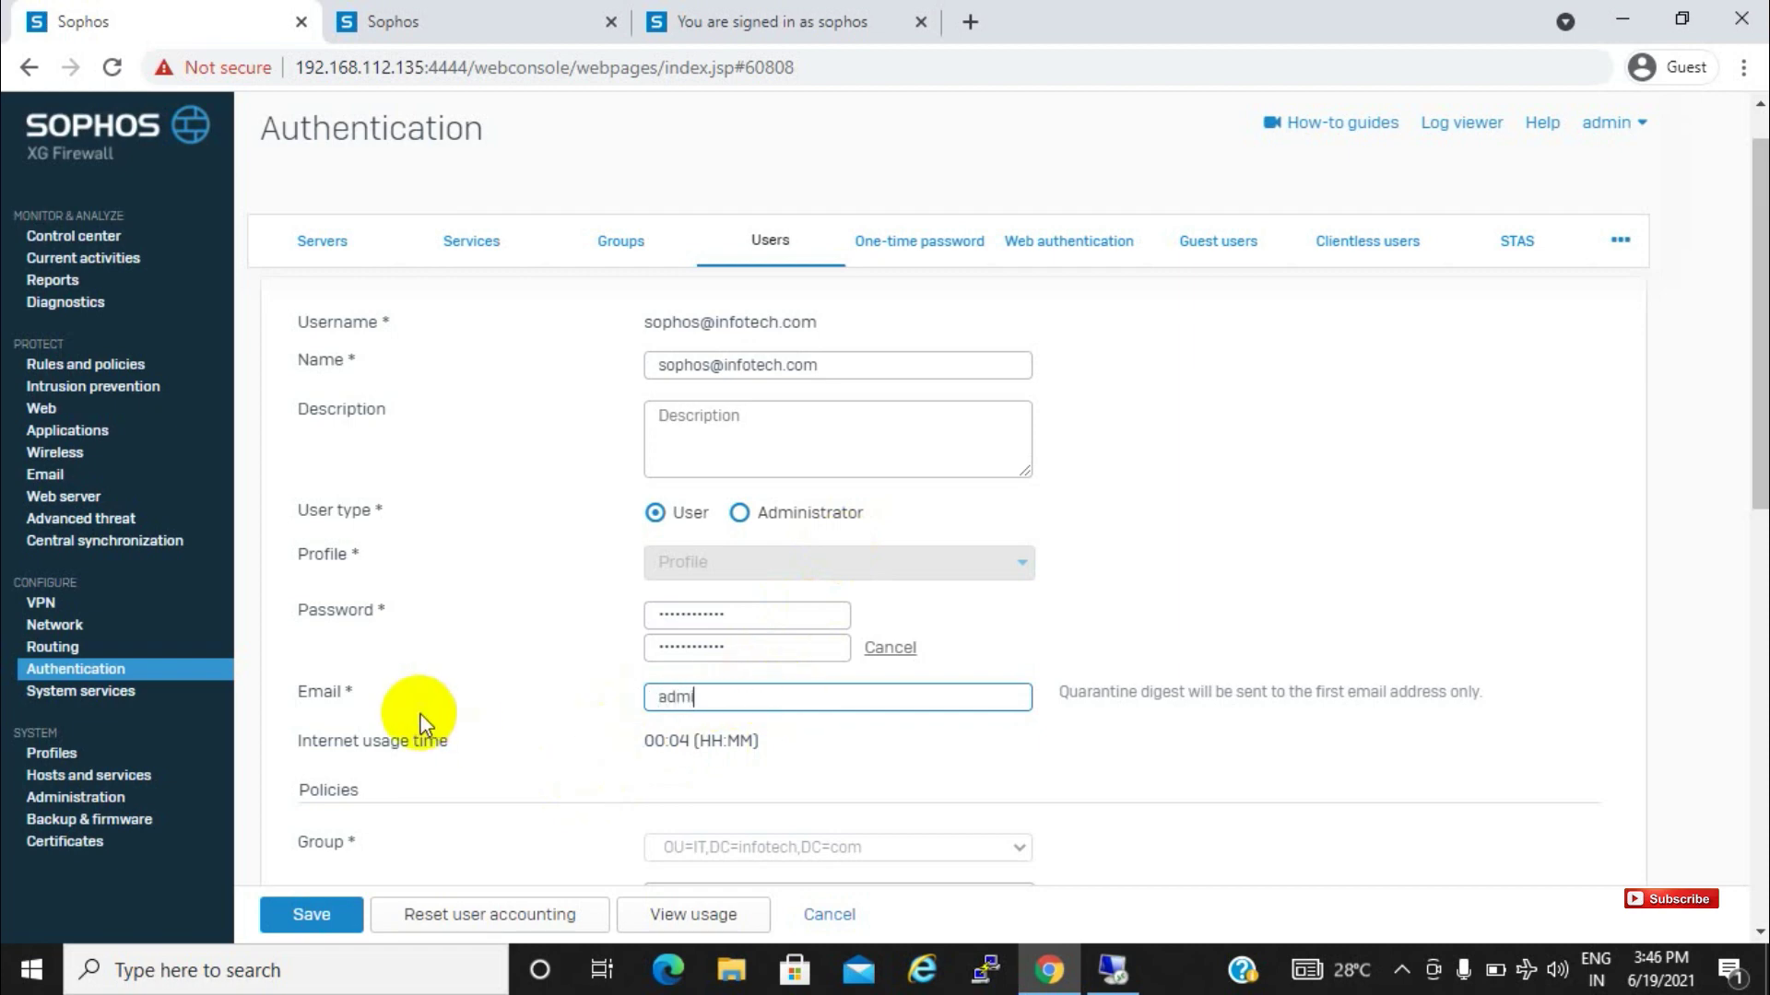
Save the sophos Edit user form with the new password and e-mail address
click(297, 917)
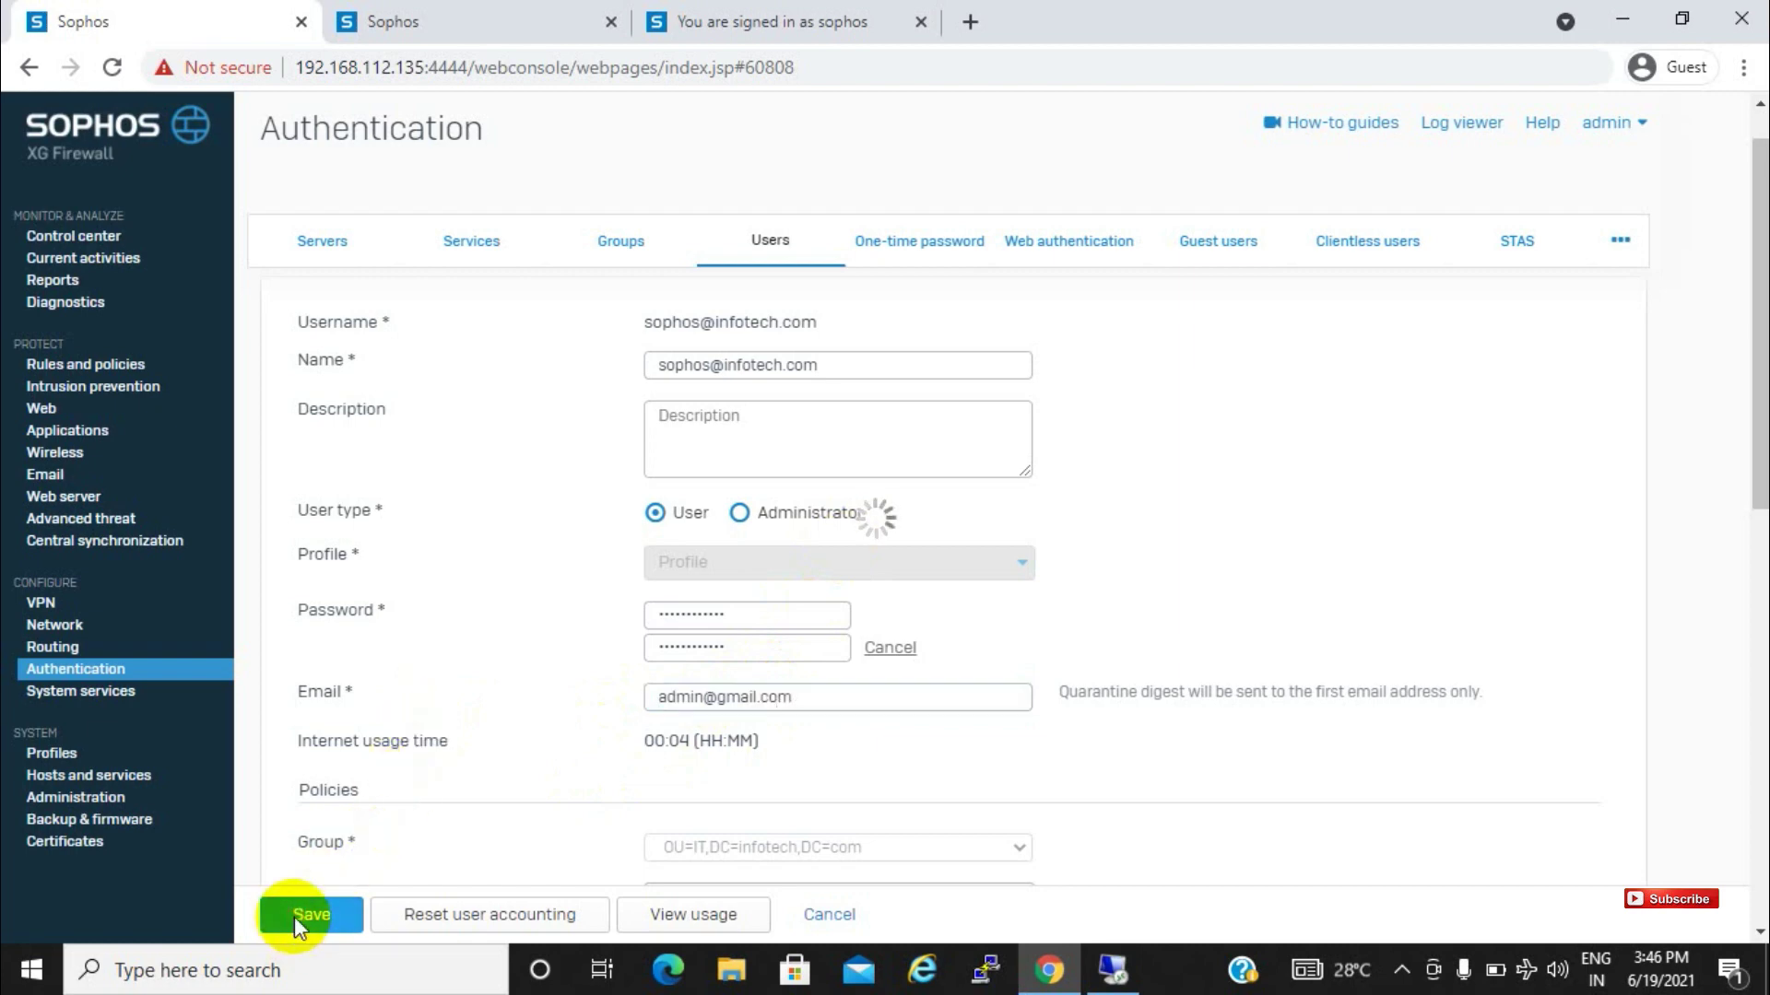